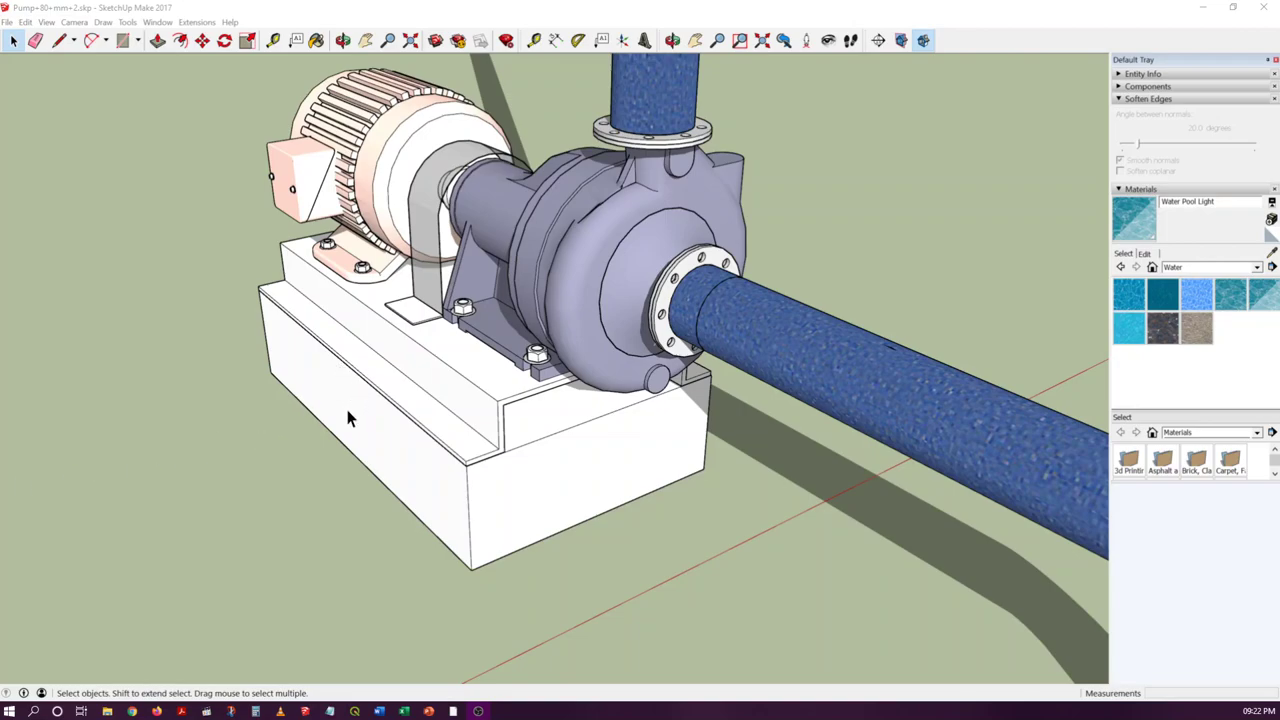
Step: Examine the pump, motor, shaft coupling and concrete base from the front and the side
scroll(412, 338, "down", 3)
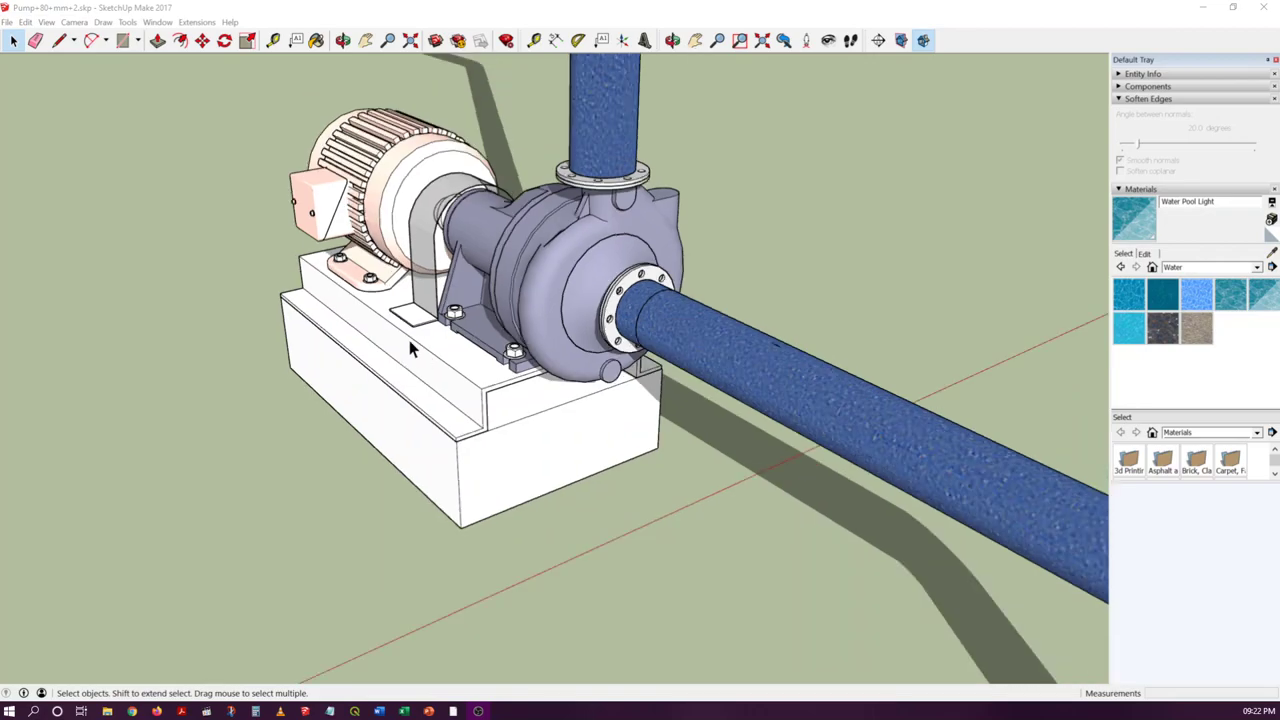
scroll(600, 250, "up", 4)
scroll(572, 265, "up", 1)
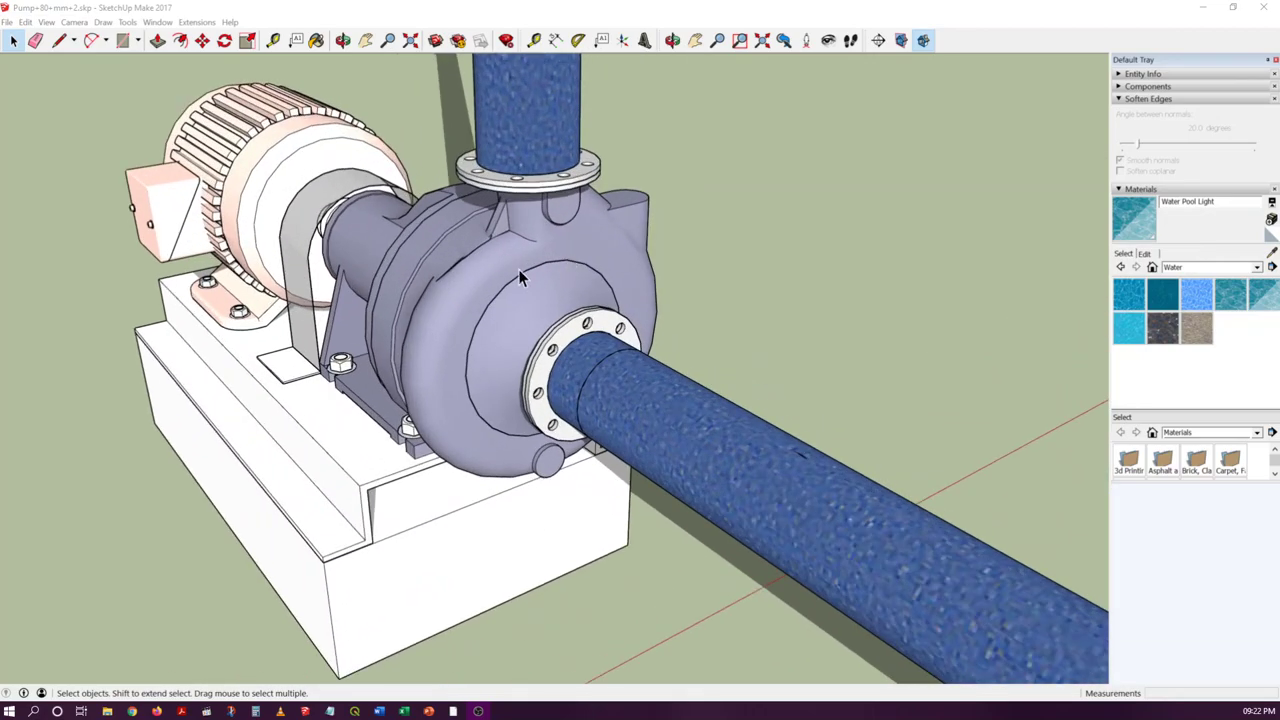
scroll(474, 297, "down", 4)
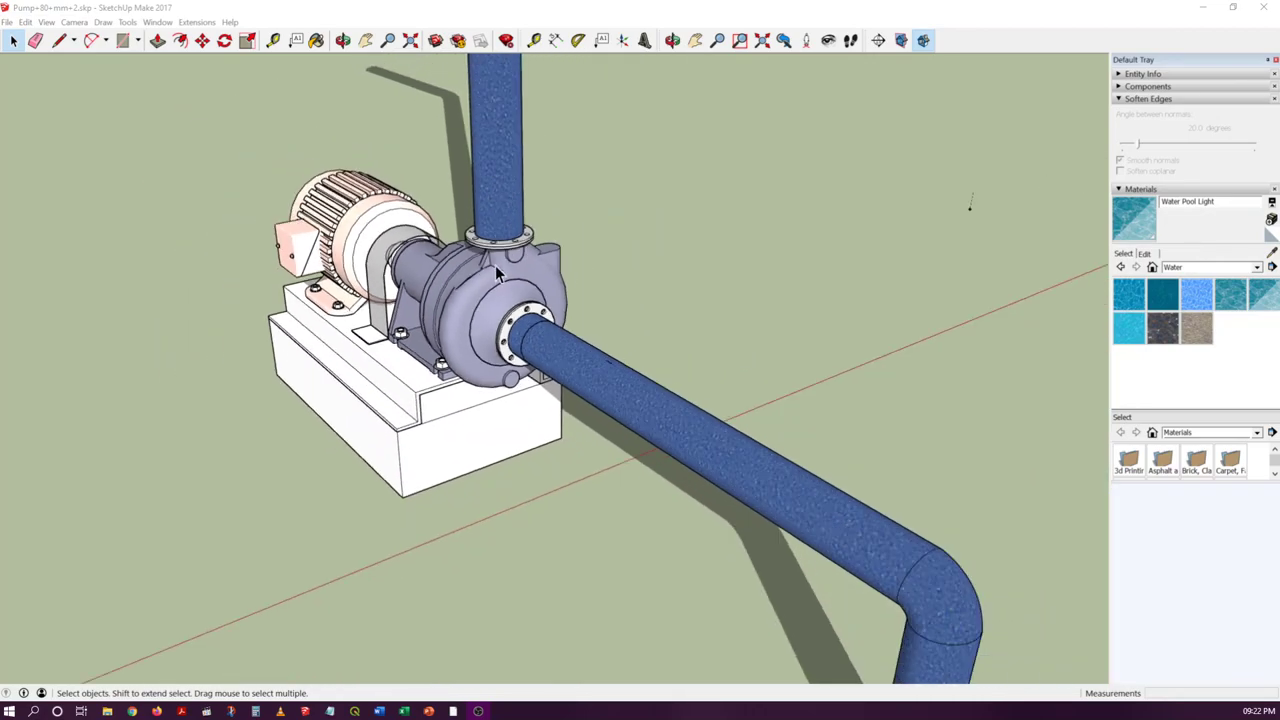
scroll(416, 258, "up", 6)
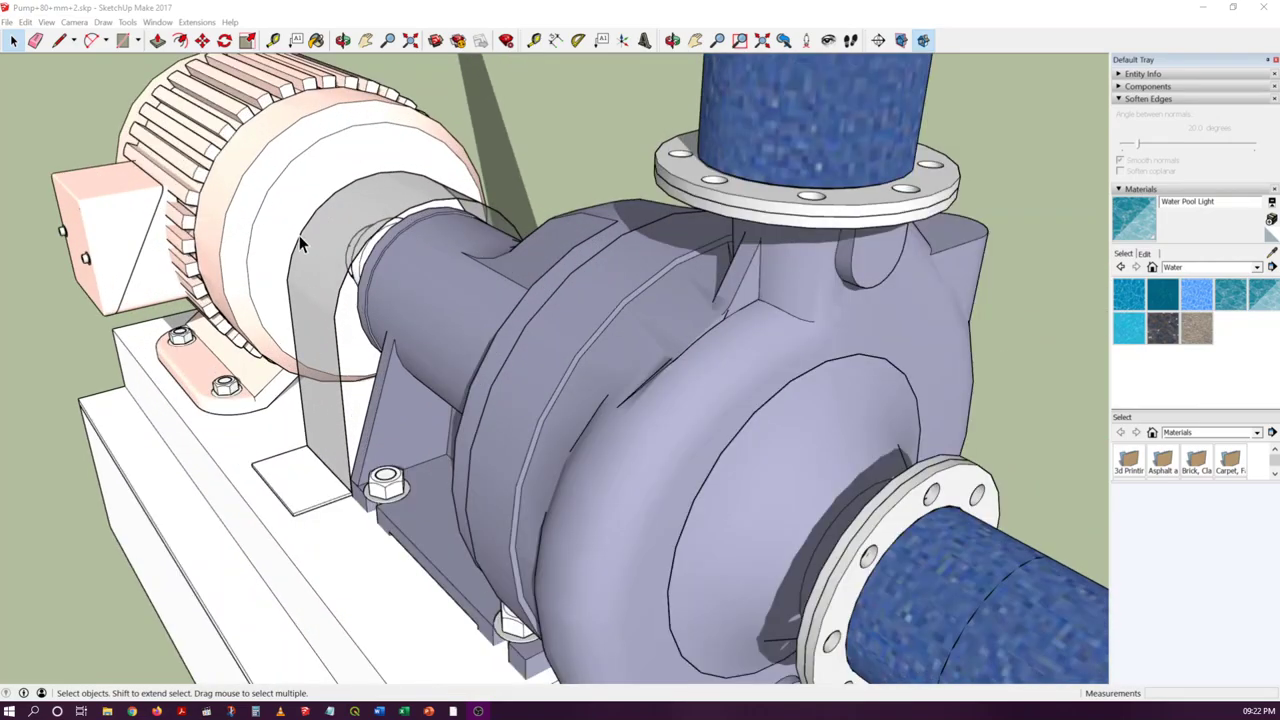
middle_click_drag(612, 297, 703, 301)
scroll(703, 301, "down", 3)
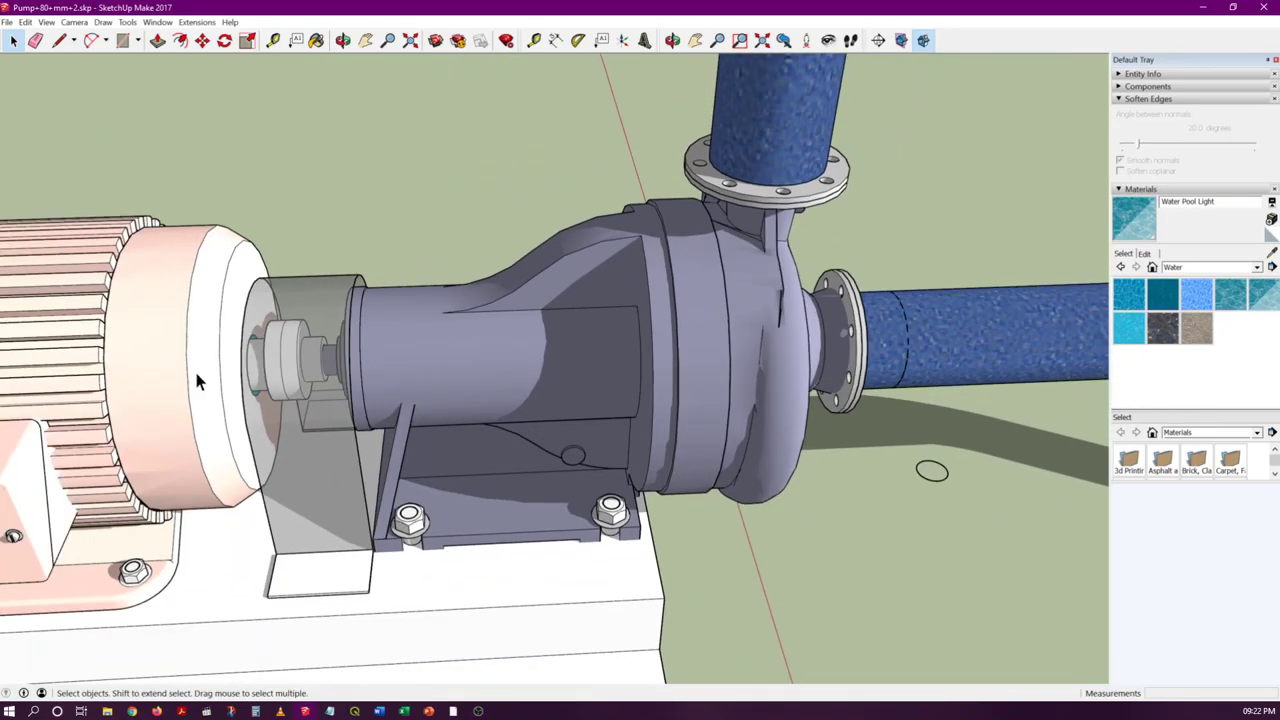
scroll(700, 325, "up", 2)
Step: Open the pump assembly group to inspect the pump casing as a separate part, and exit the group
left_click(757, 366)
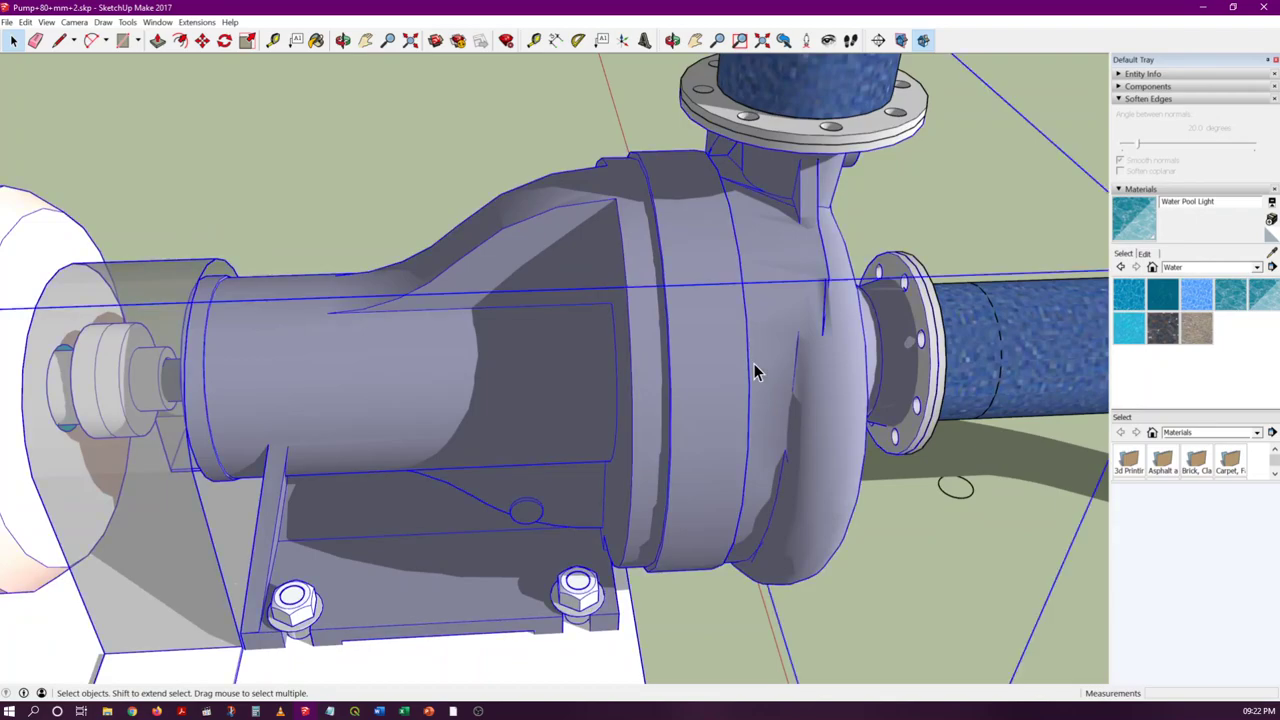
mouse_move(757, 366)
middle_mouse_down()
mouse_move(777, 386)
mouse_move(366, 331)
middle_mouse_up()
scroll(366, 331, "down", 4)
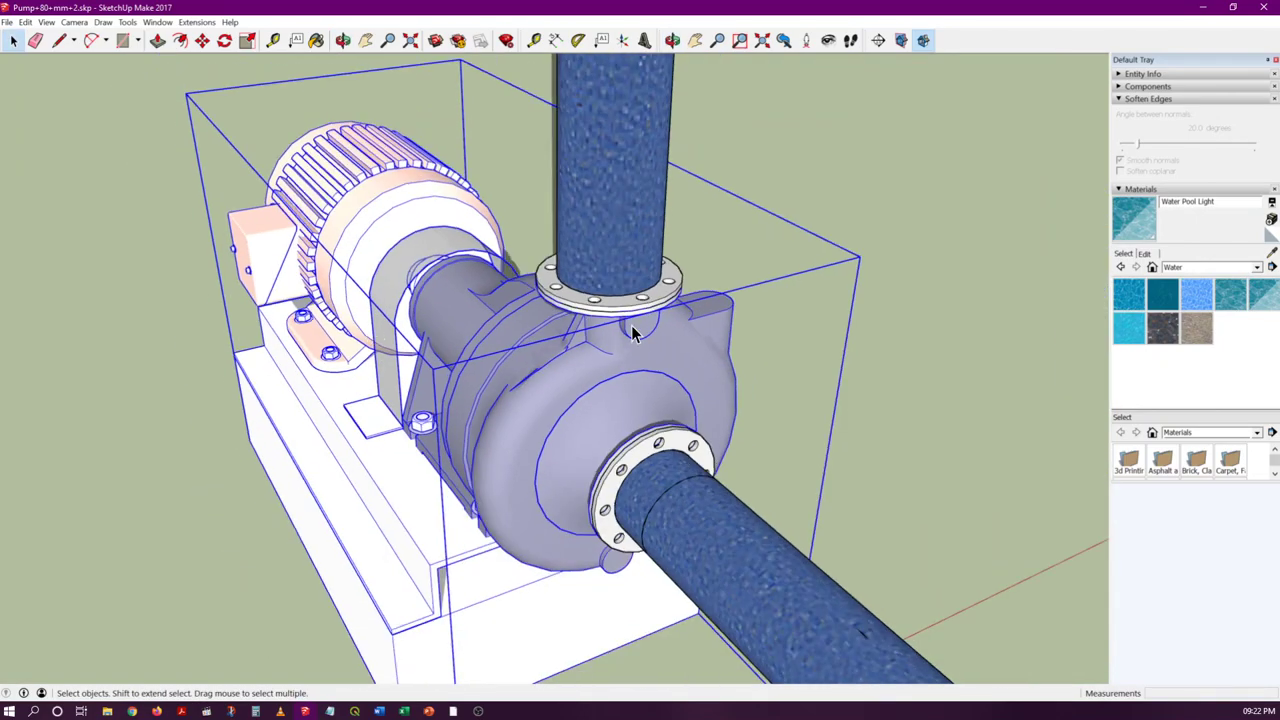
scroll(600, 403, "down", 2)
scroll(600, 403, "up", 3)
double_click(591, 366)
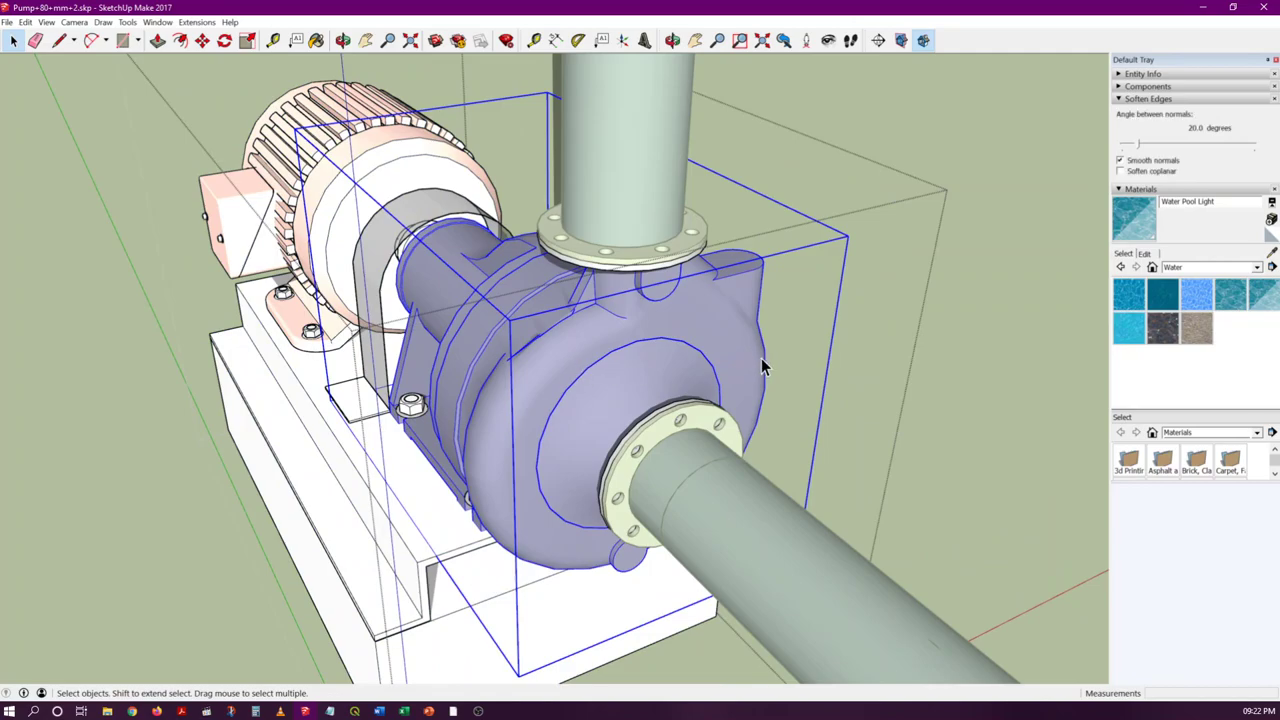
left_click(788, 376)
scroll(595, 360, "down", 5)
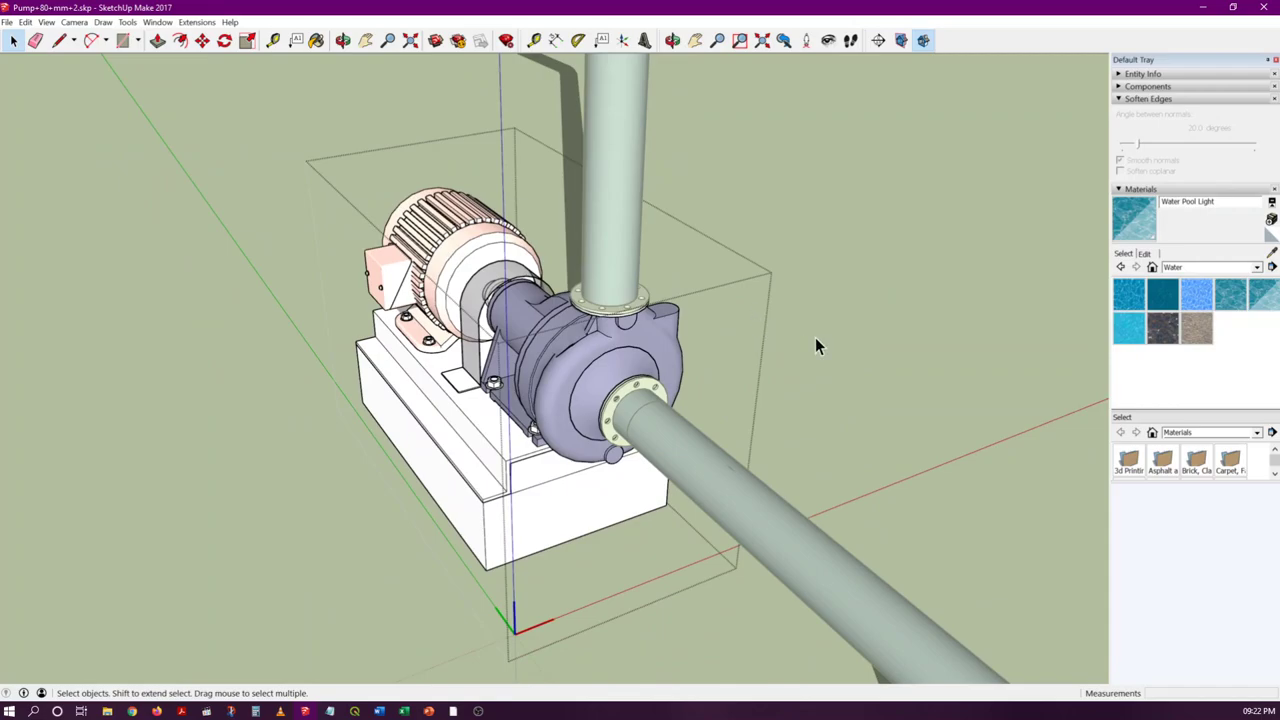
left_click(815, 340)
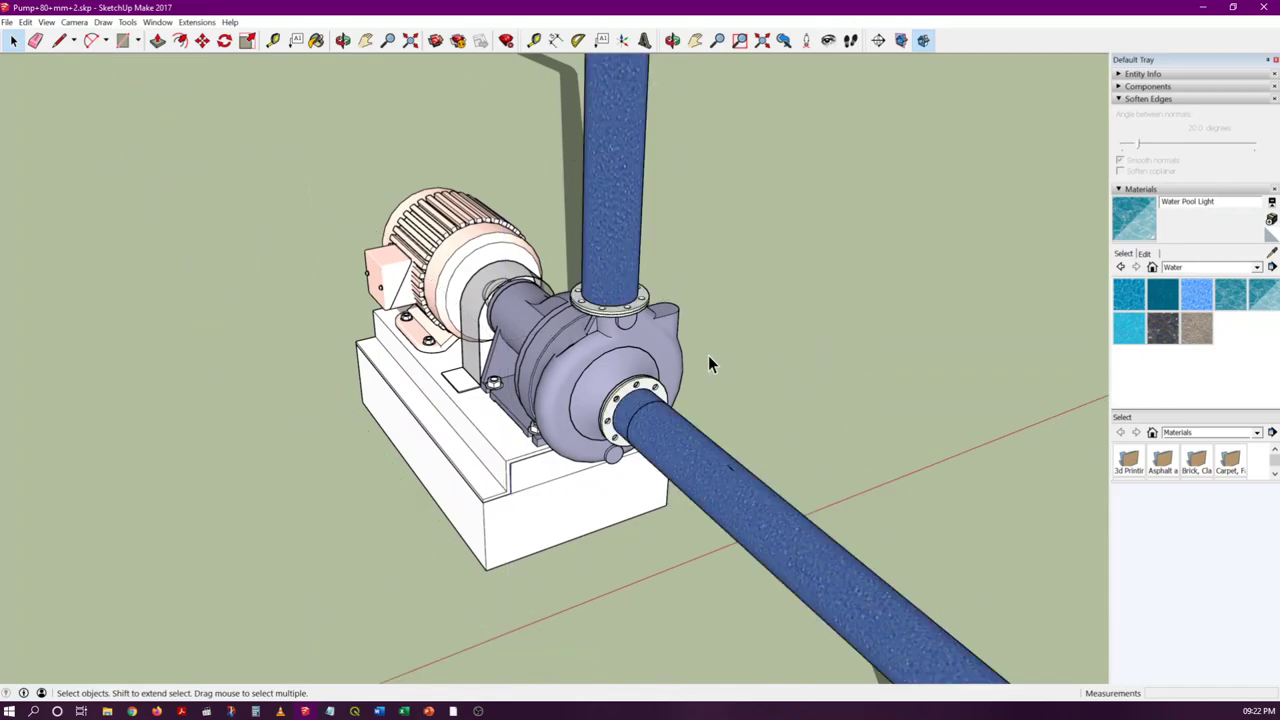
Step: Examine the front of the pump casing where the suction pipe meets its flange
scroll(612, 396, "up", 5)
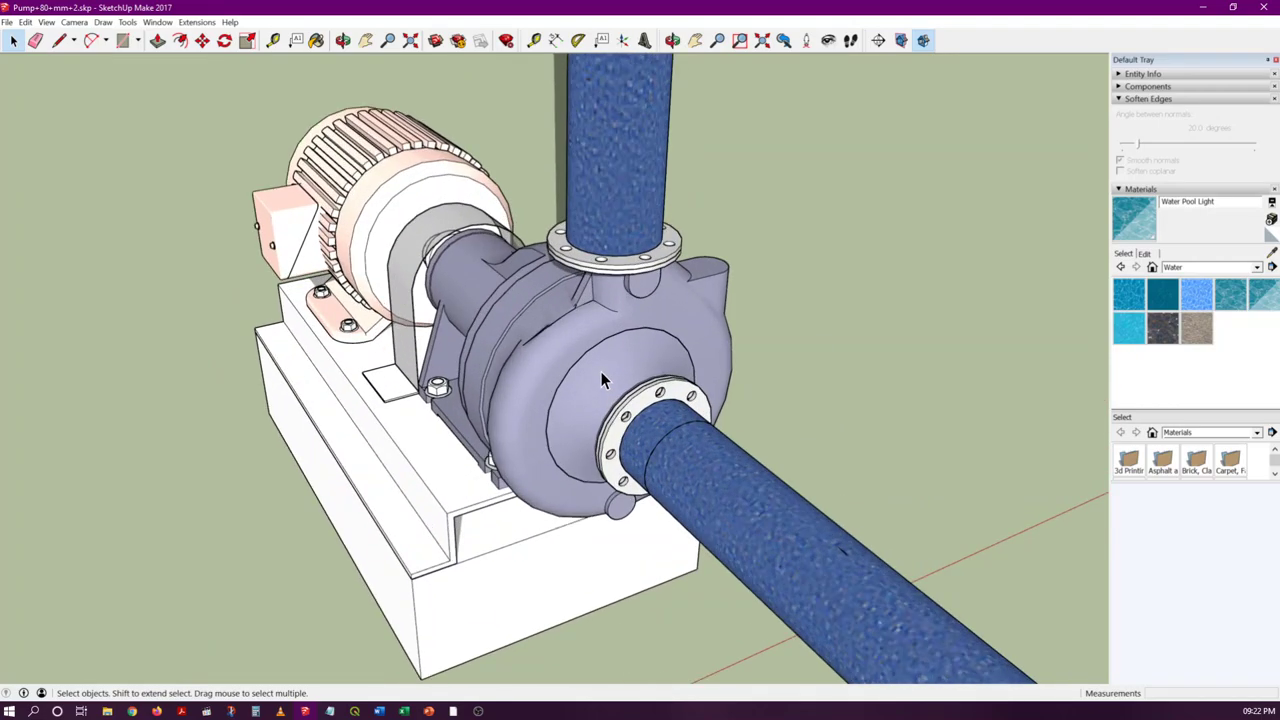
scroll(589, 364, "up", 4)
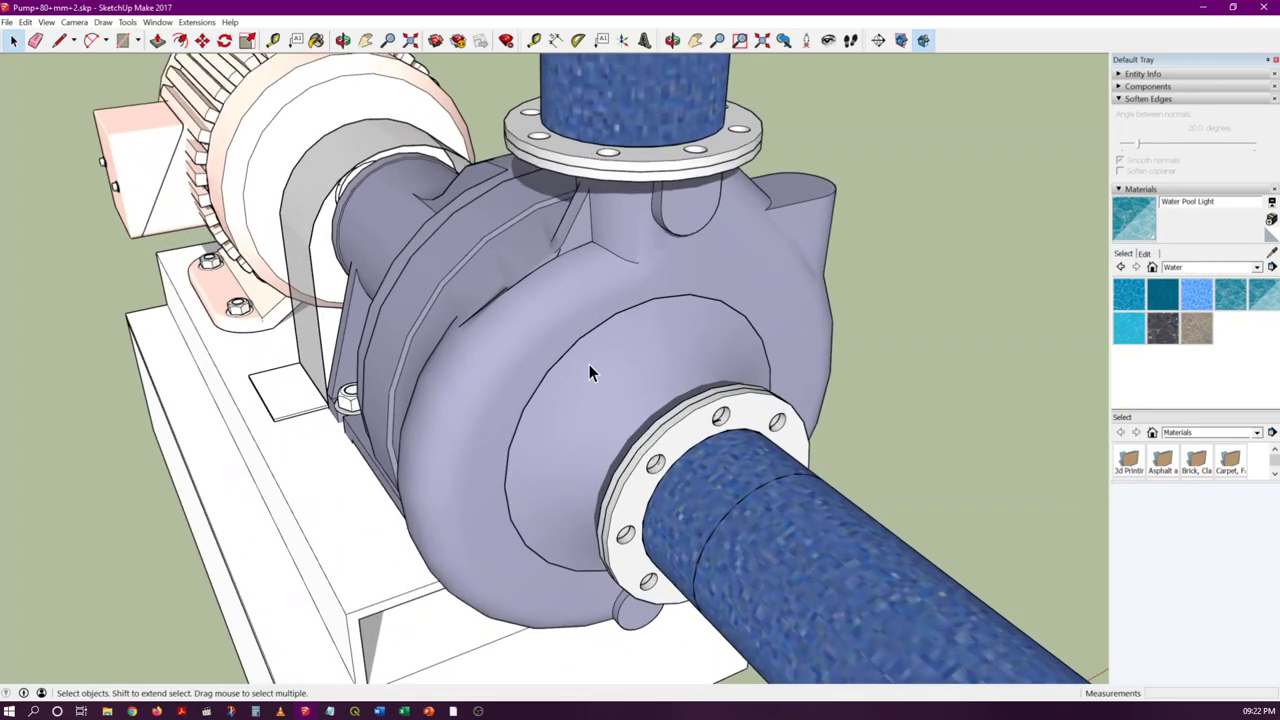
middle_click_drag(589, 364, 402, 226)
scroll(583, 232, "down", 4)
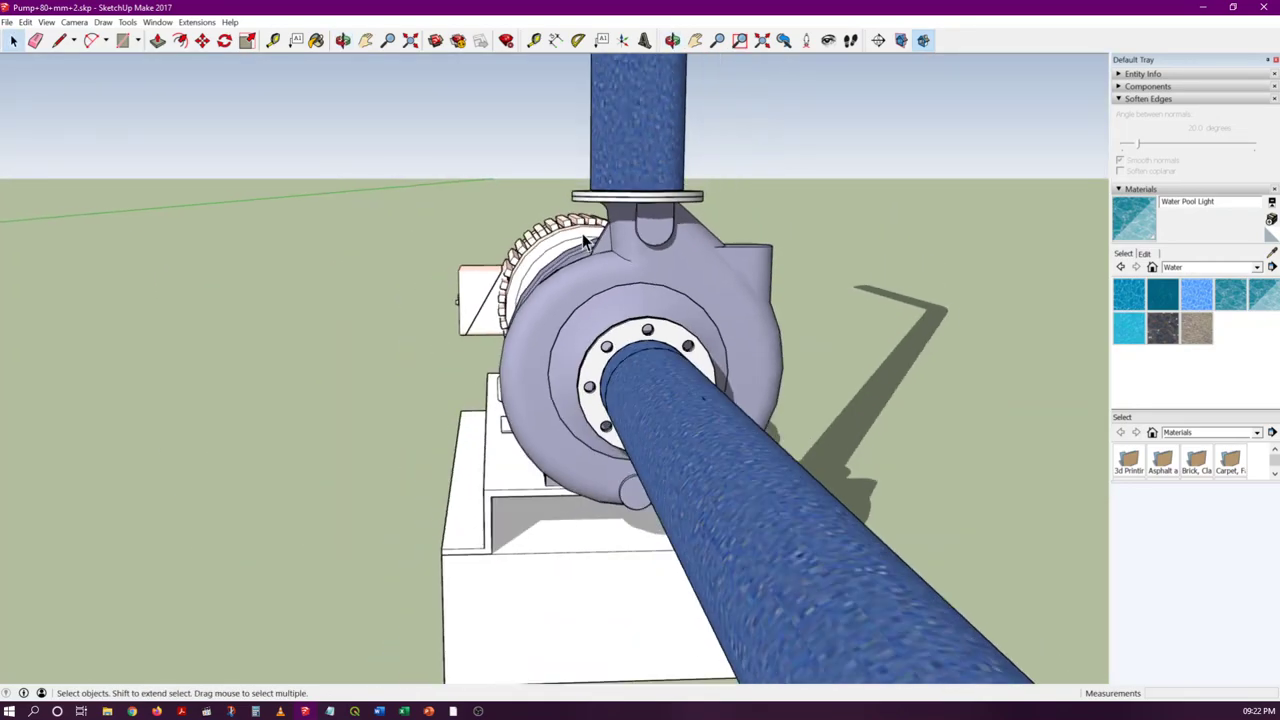
middle_click_drag(591, 309, 644, 337)
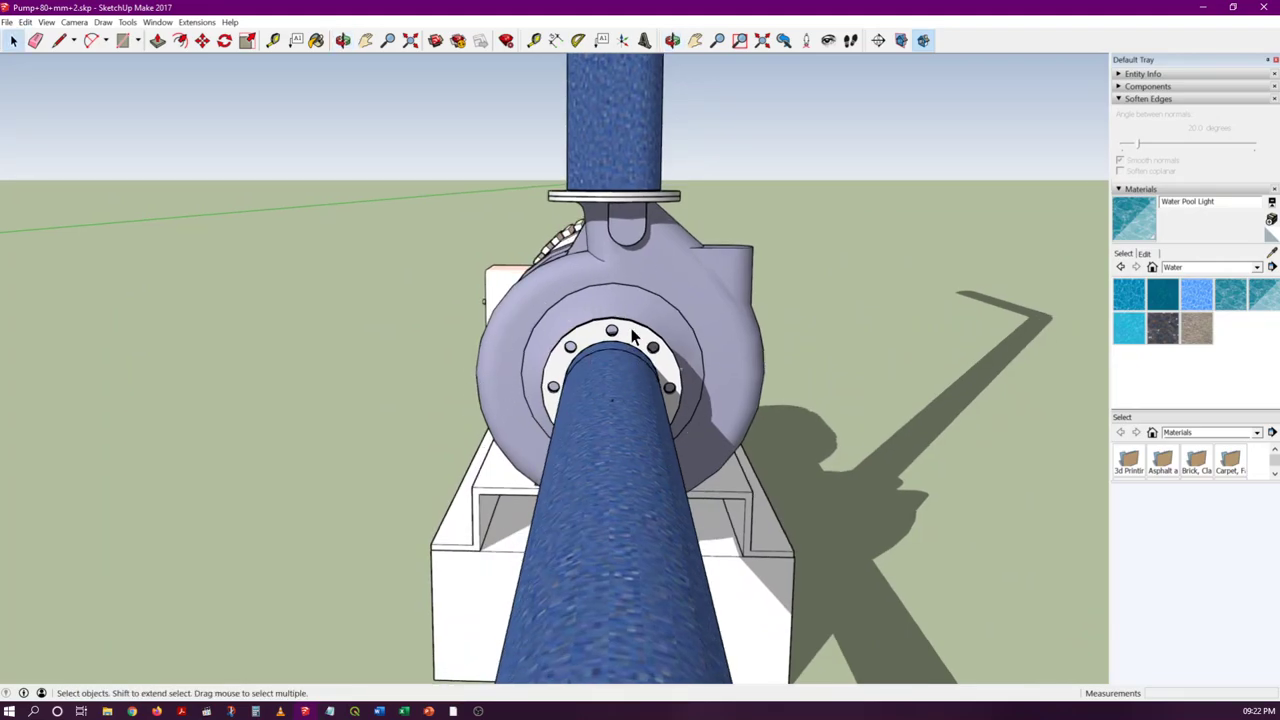
scroll(639, 262, "down", 5)
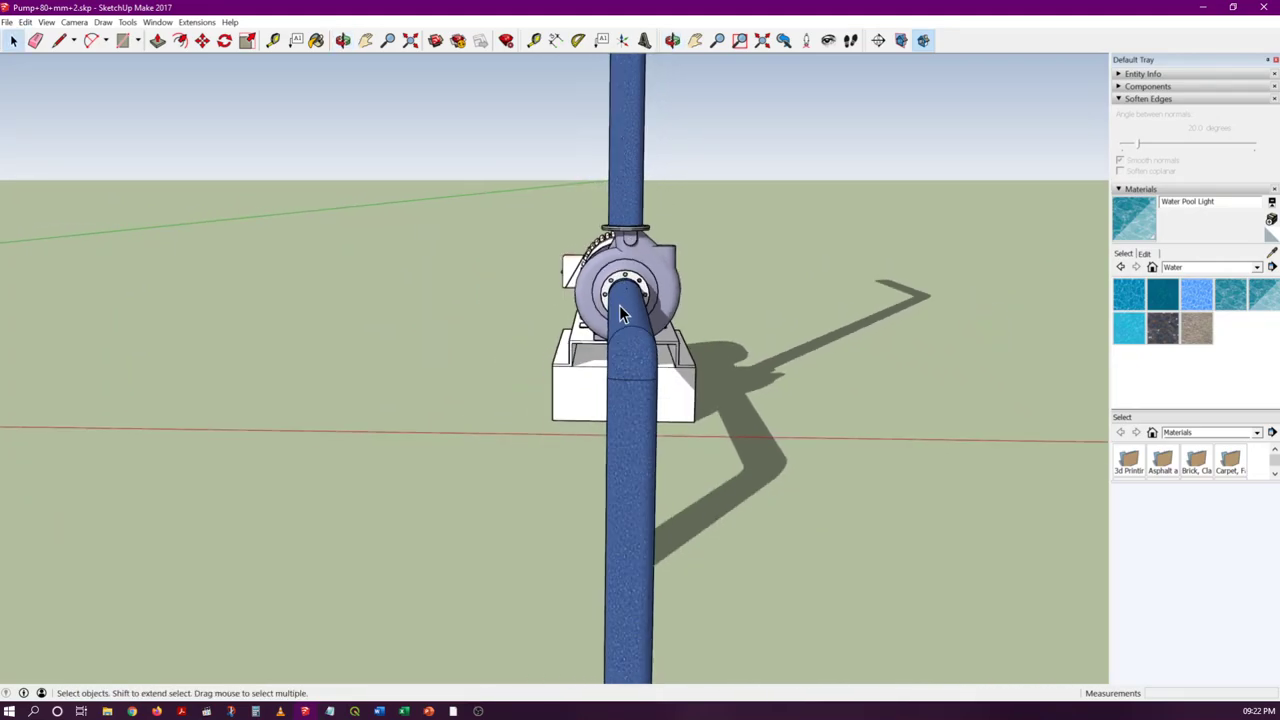
scroll(623, 302, "up", 5)
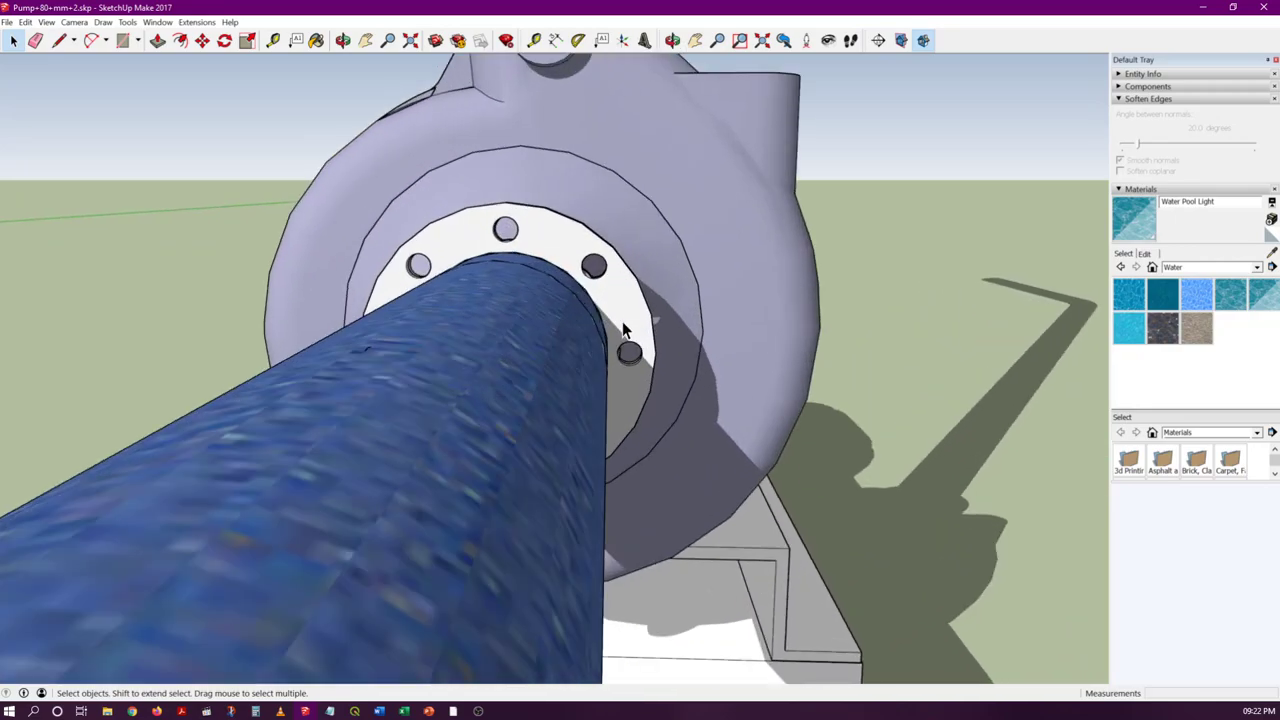
Step: Delete the suction pipe to inspect the pump's inlet opening, and undo the deletion
middle_click_drag(623, 330, 371, 397)
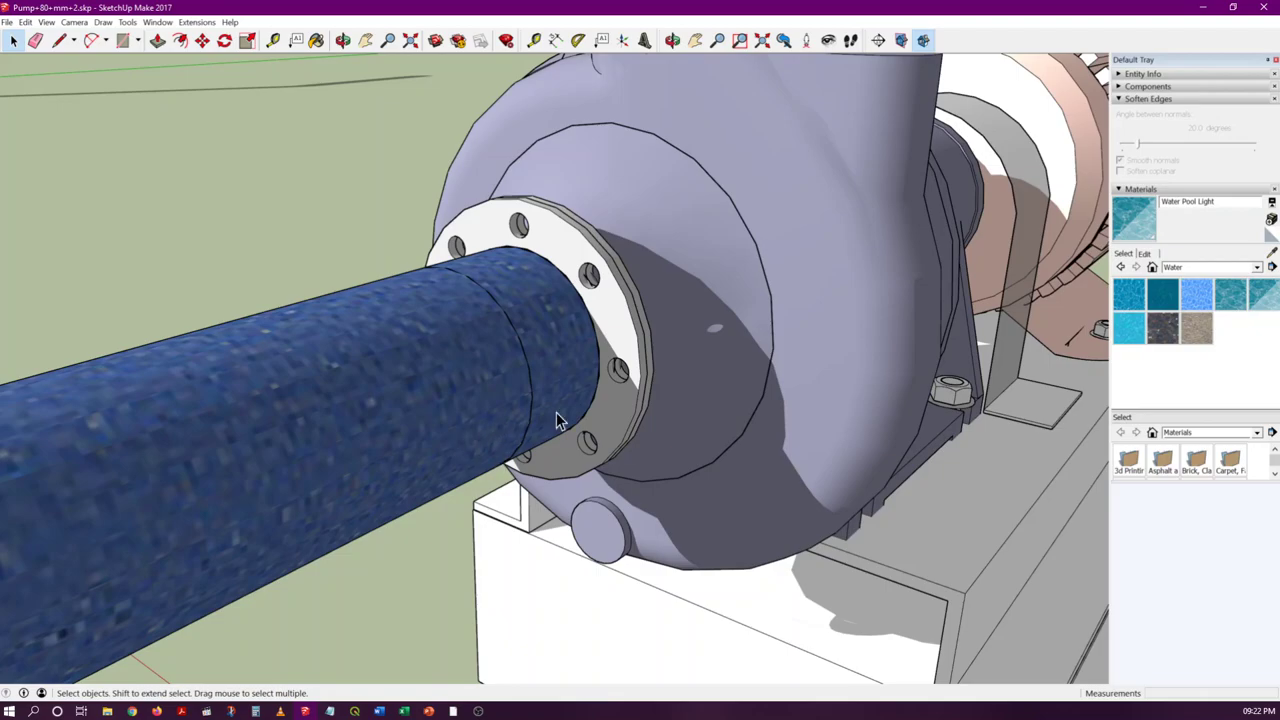
left_click(495, 347)
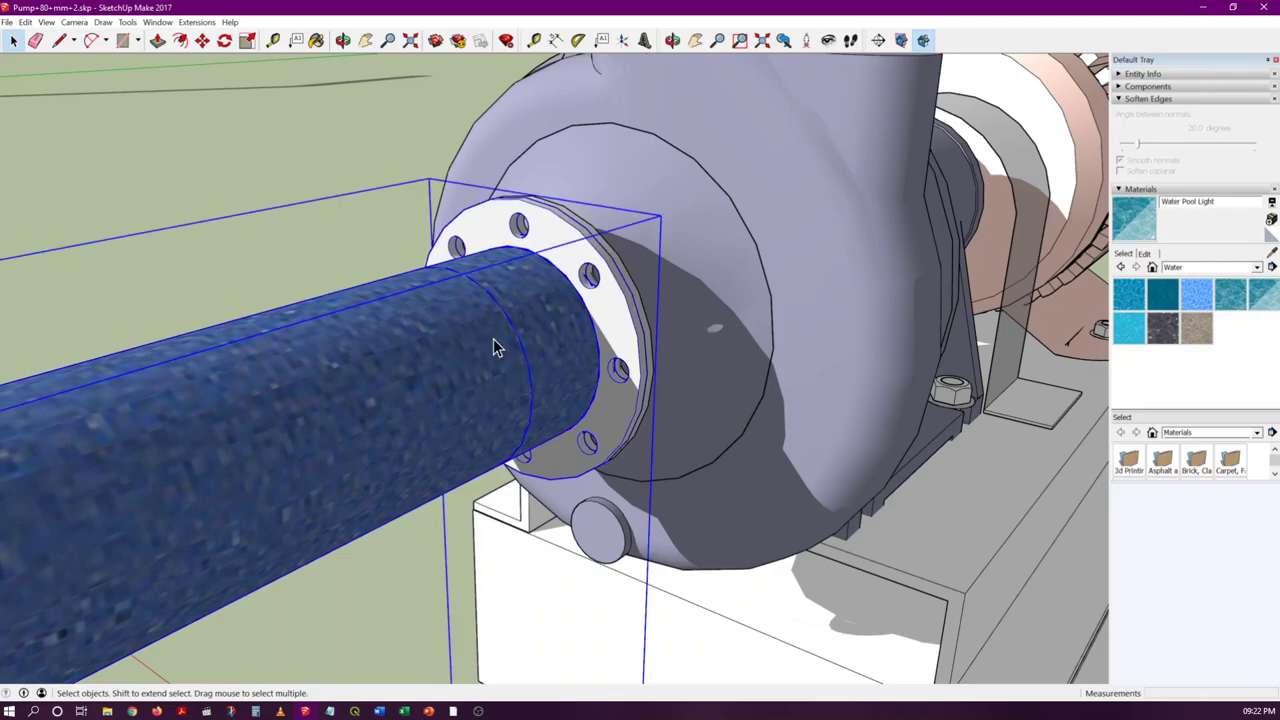
key("Delete")
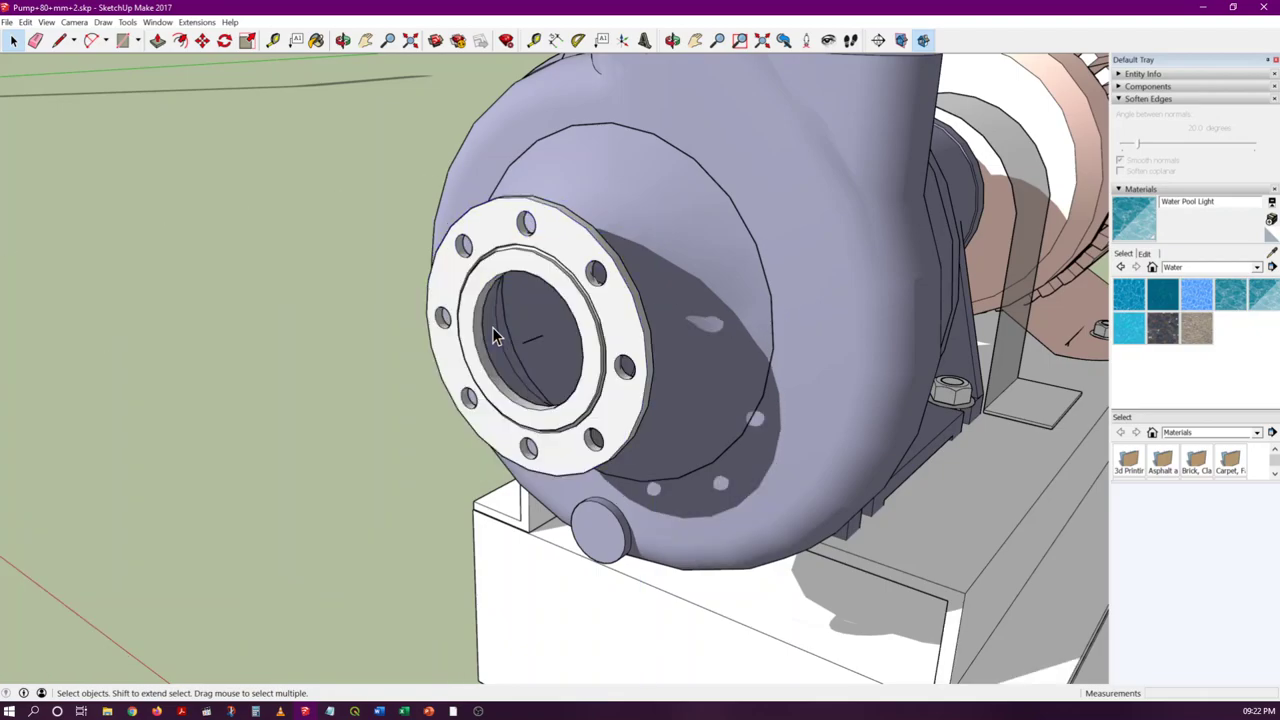
scroll(537, 345, "up", 2)
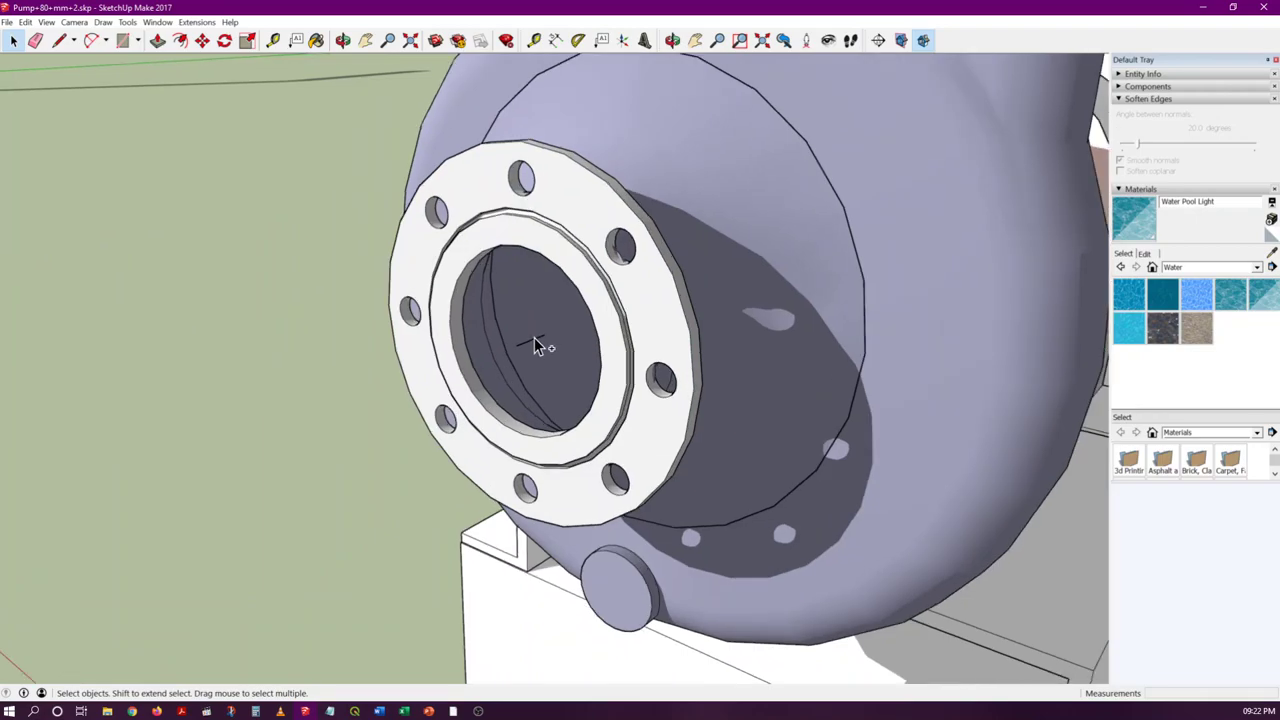
key("ctrl+z")
Step: Examine the suction pipe down to its strainer in the water tank, and the outlet end of the discharge pipe
scroll(664, 289, "down", 6)
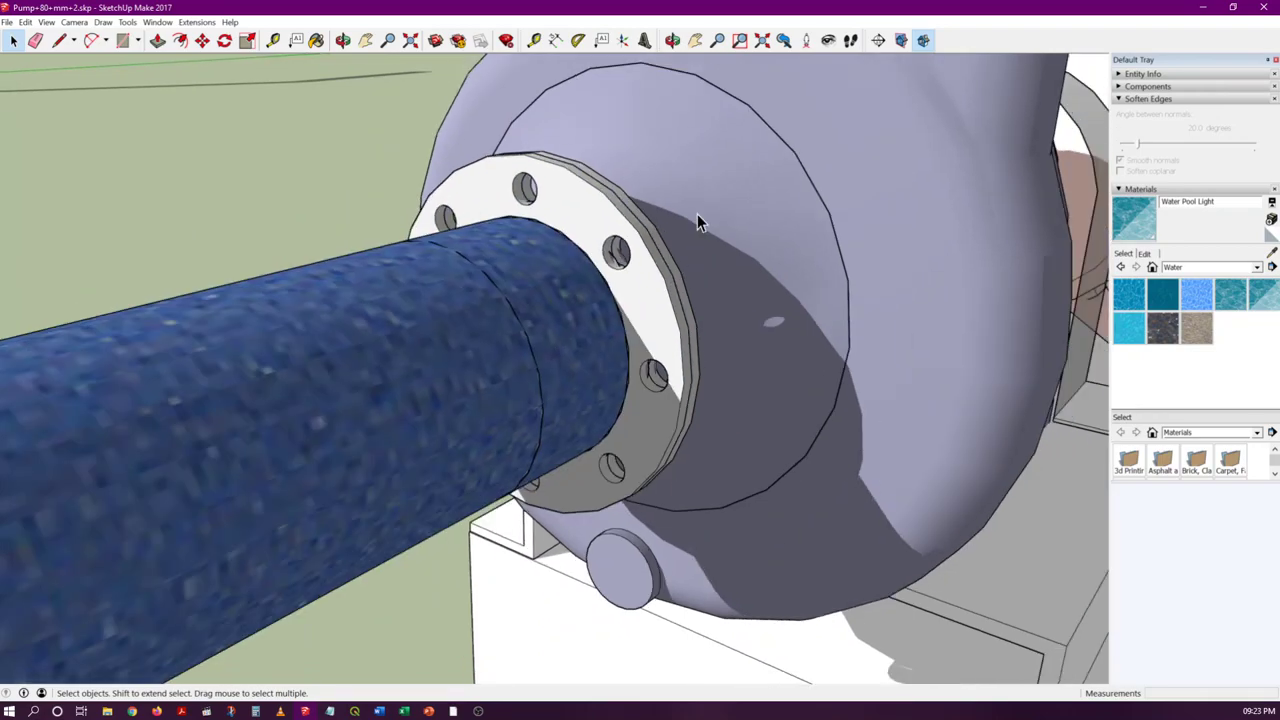
scroll(728, 159, "down", 5)
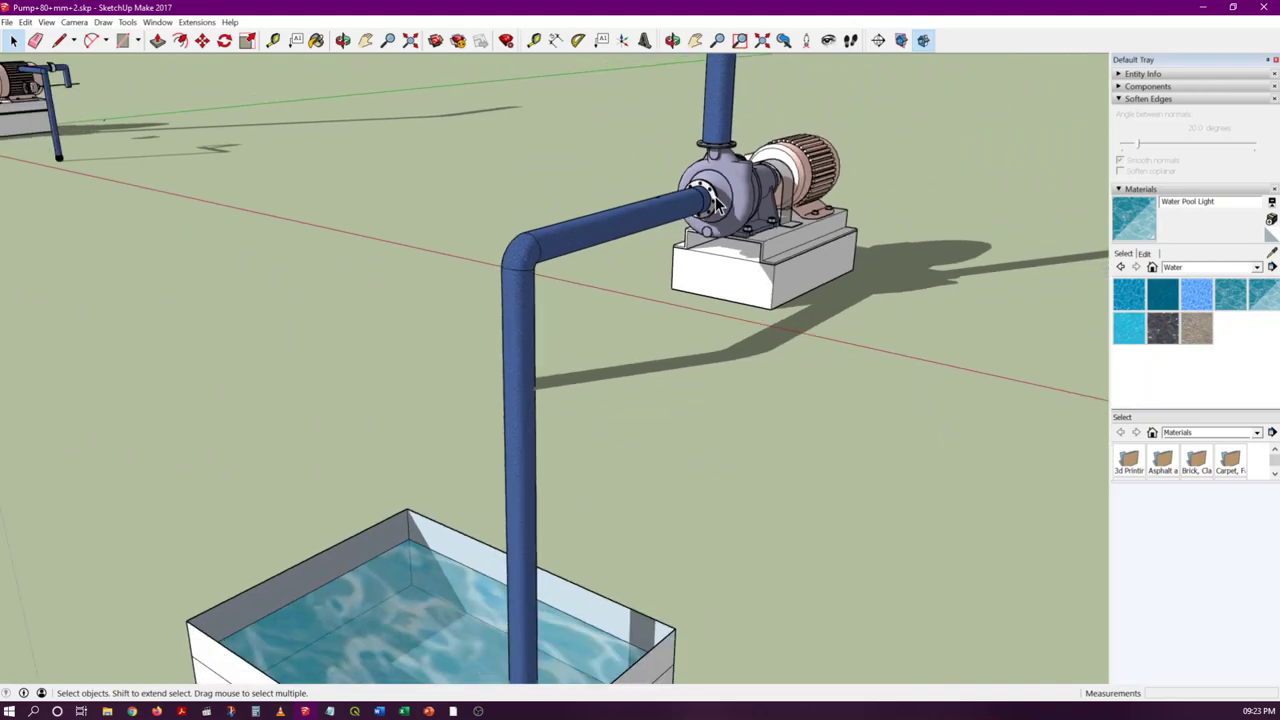
scroll(562, 590, "up", 5)
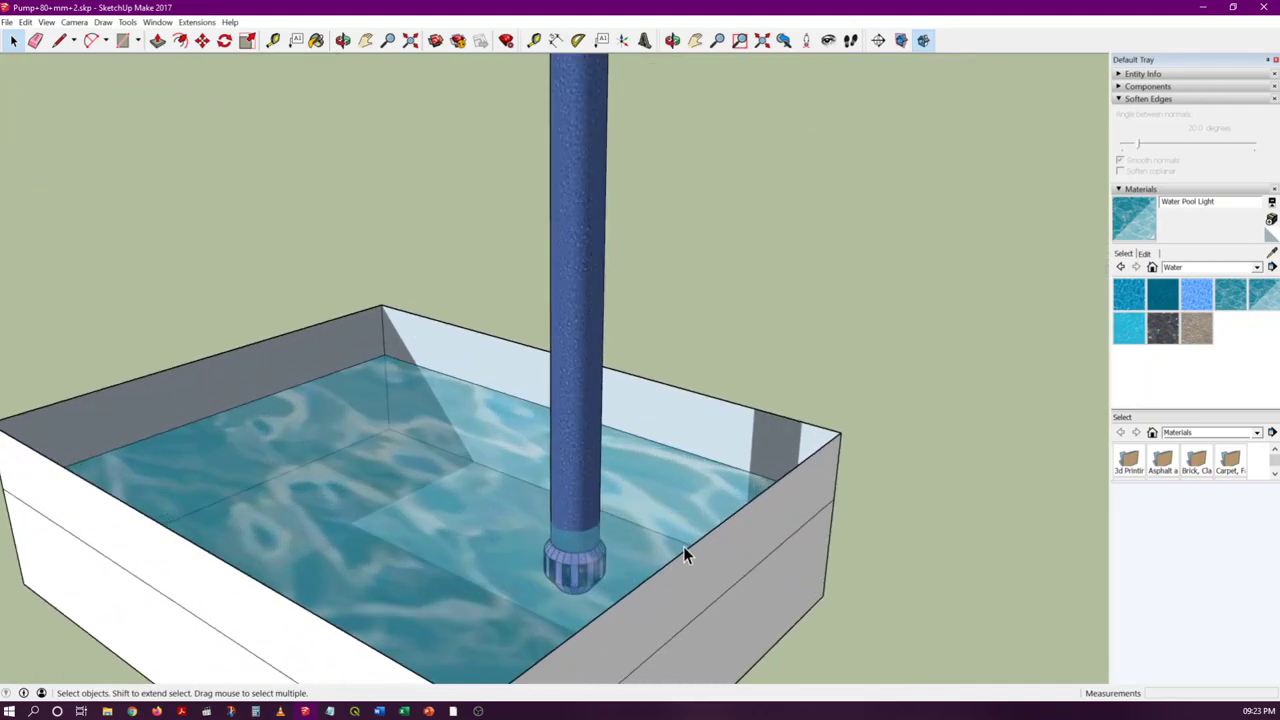
middle_click_drag(640, 540, 576, 530)
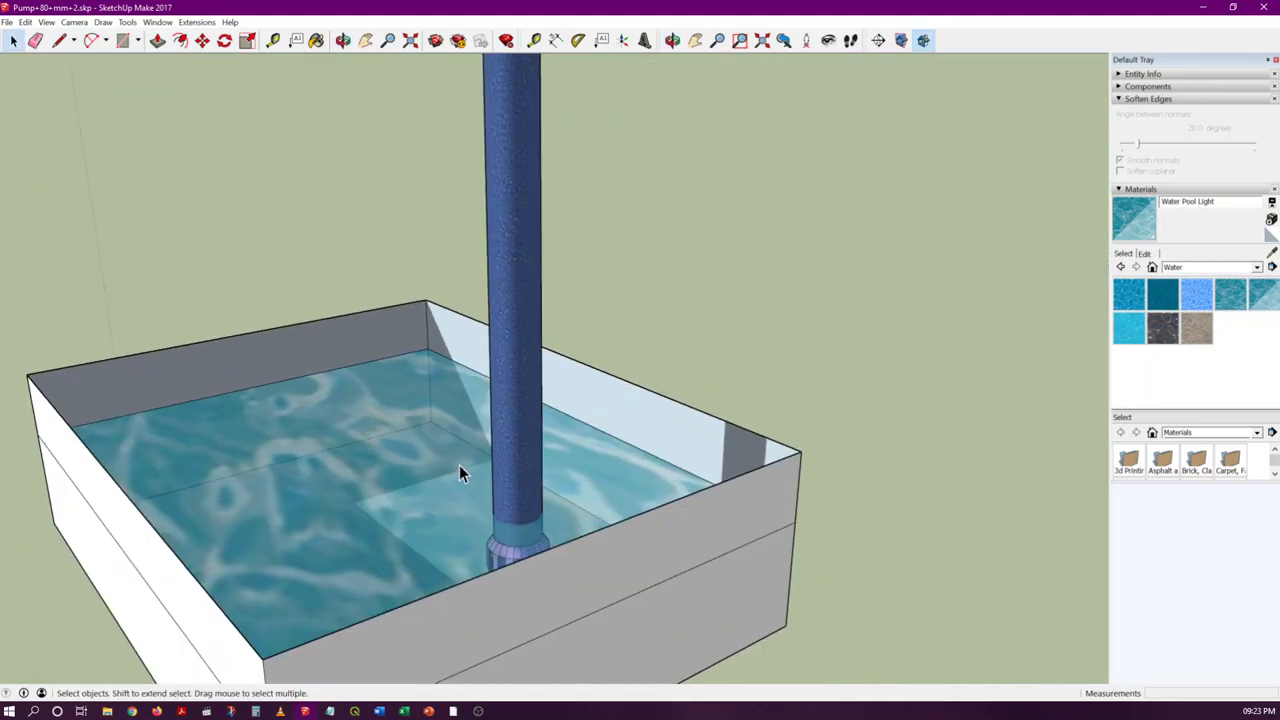
scroll(456, 503, "down", 8)
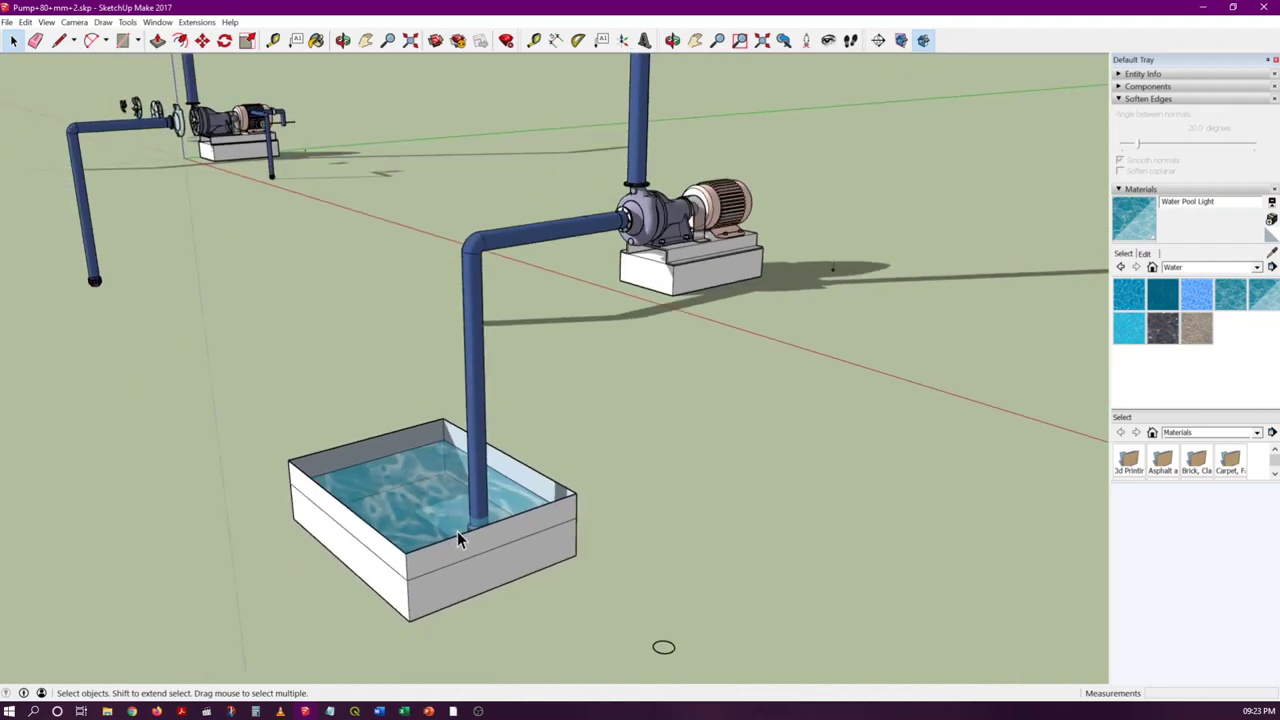
scroll(457, 531, "down", 1)
scroll(645, 249, "up", 7)
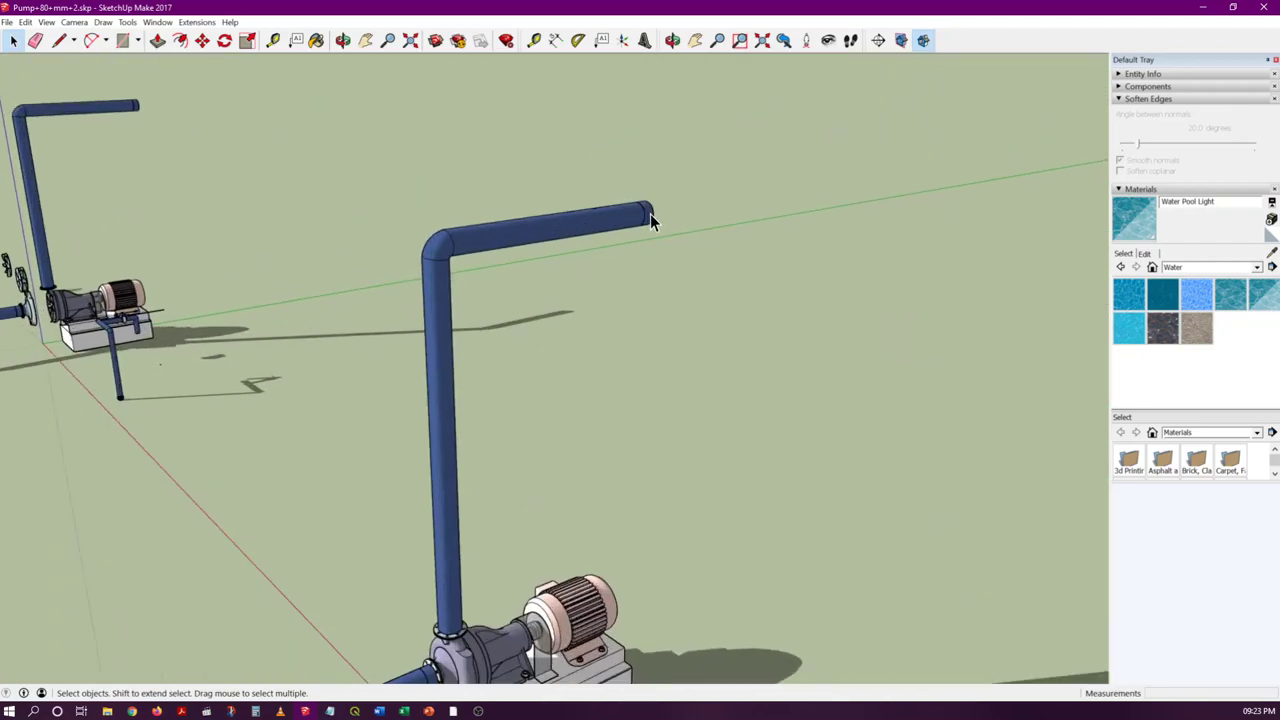
scroll(655, 200, "down", 2)
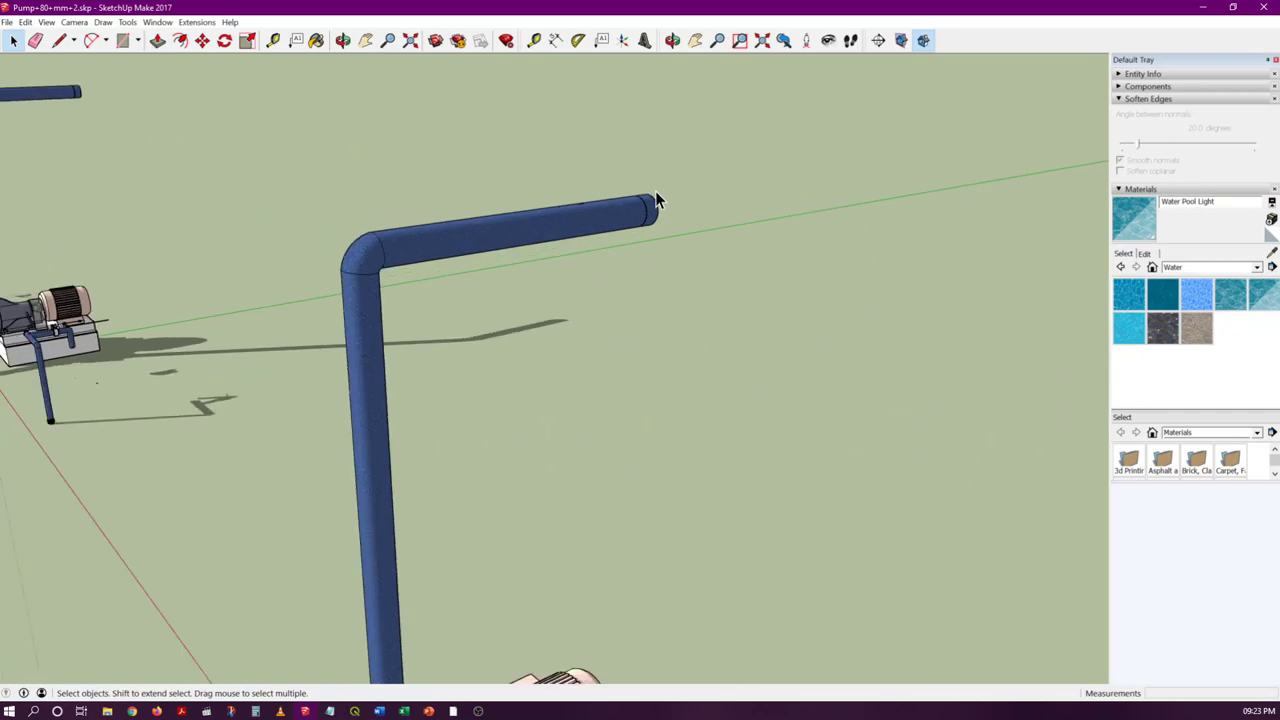
Step: Delete the discharge pipe above the pump to inspect the outlet flange opening, and undo the deletion
left_click(566, 230)
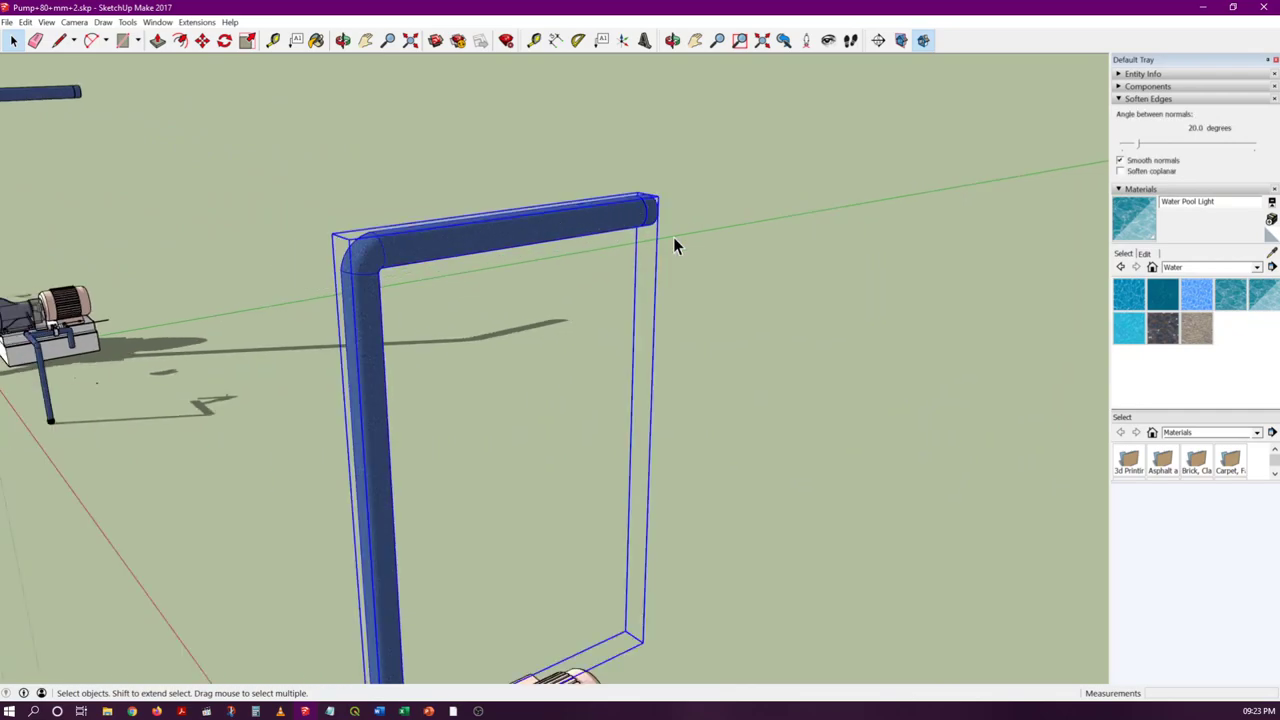
scroll(713, 187, "down", 4)
scroll(545, 670, "up", 8)
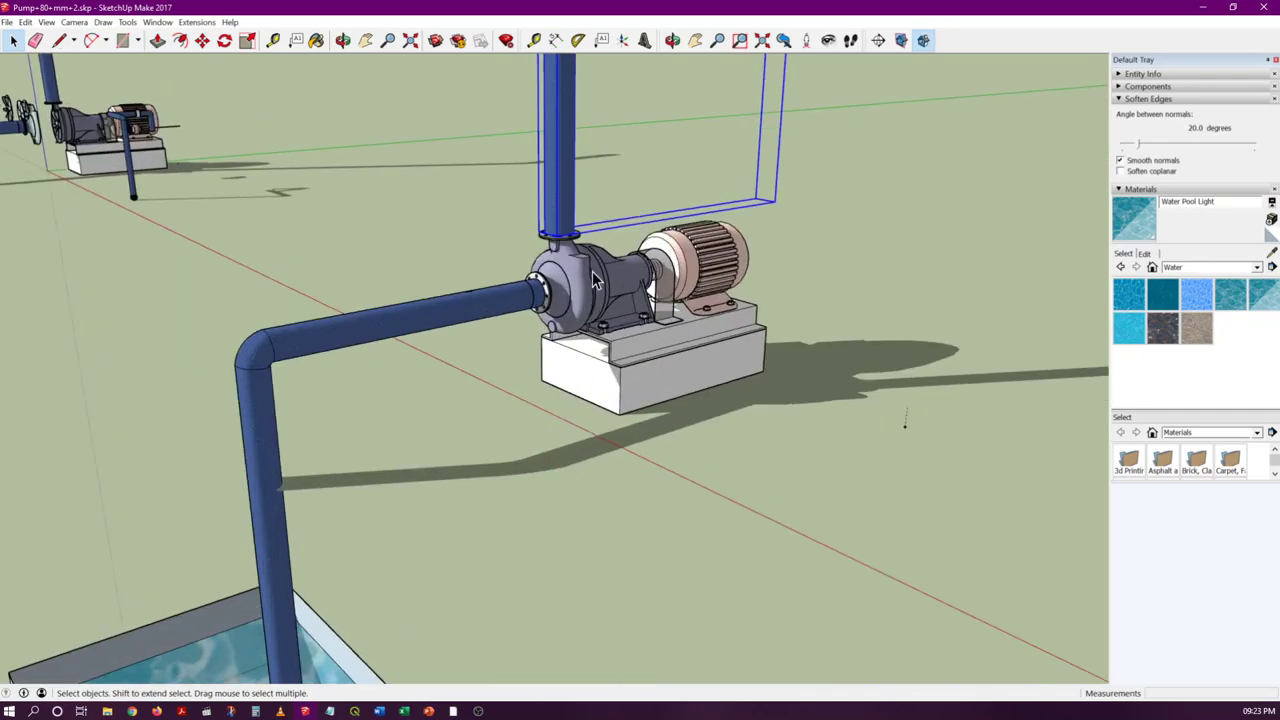
scroll(579, 190, "up", 2)
scroll(523, 366, "down", 6)
scroll(540, 124, "up", 4)
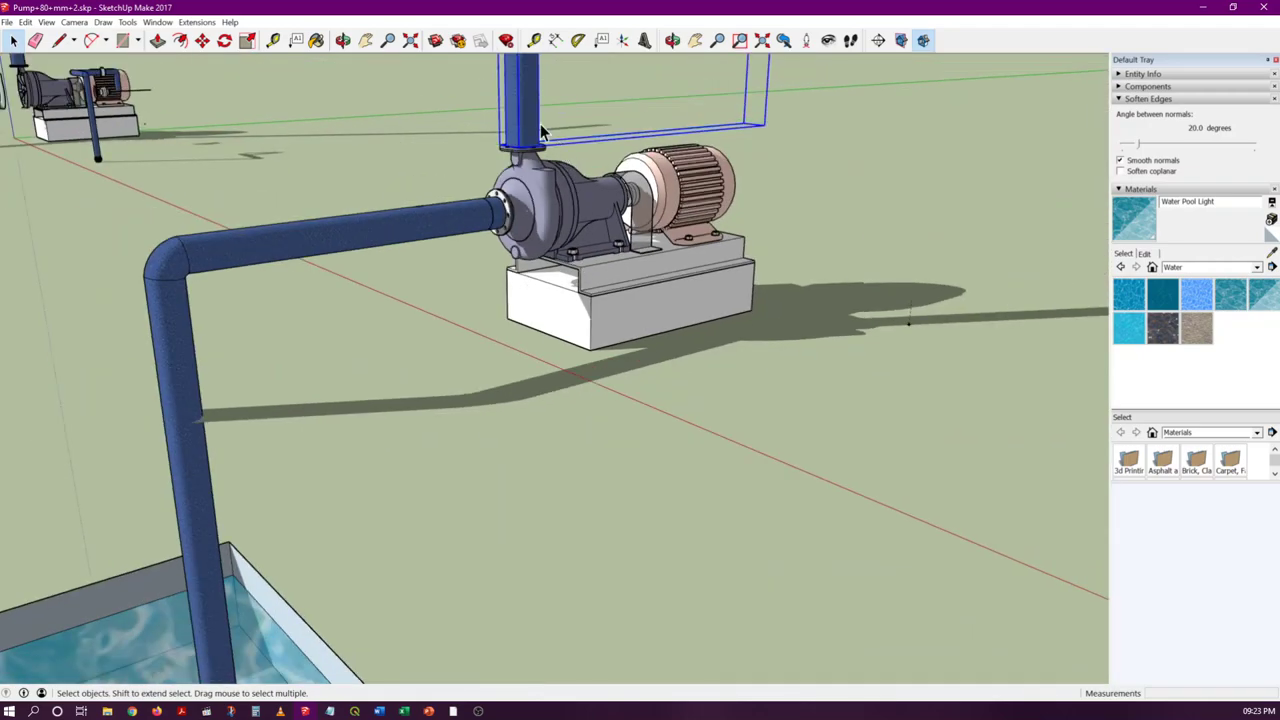
scroll(502, 145, "up", 4)
middle_click_drag(455, 298, 760, 430)
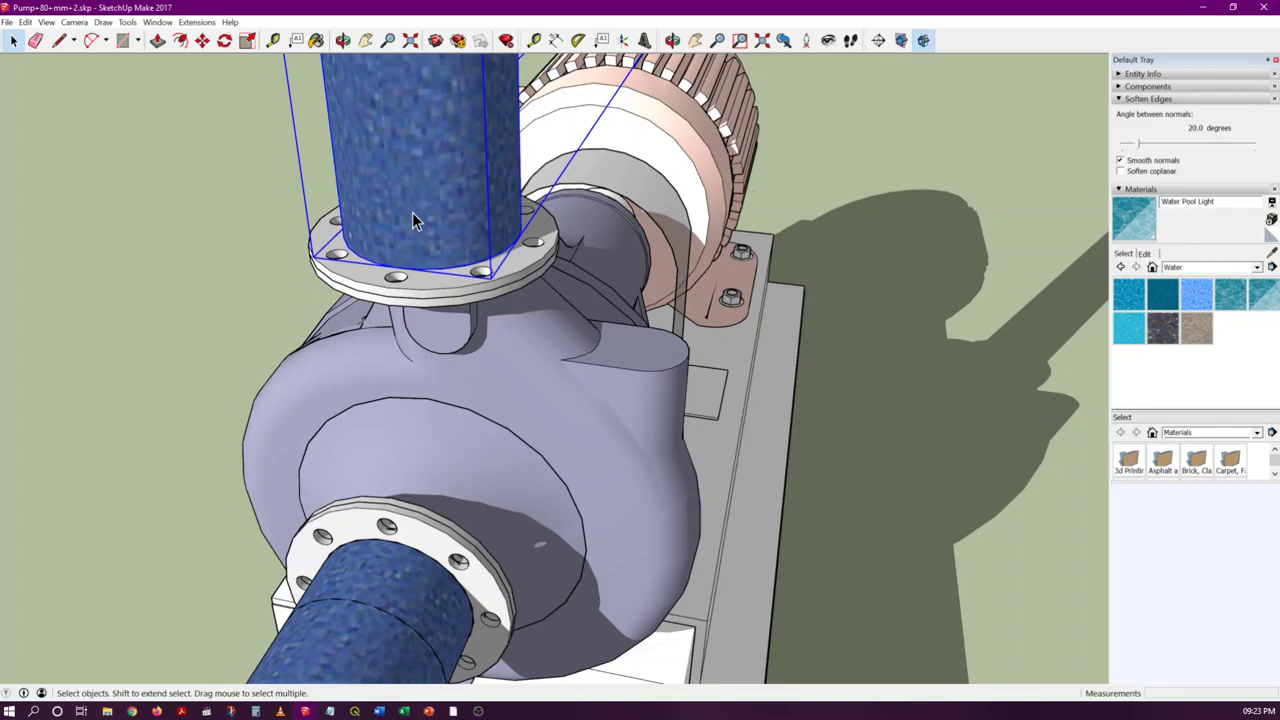
key("Delete")
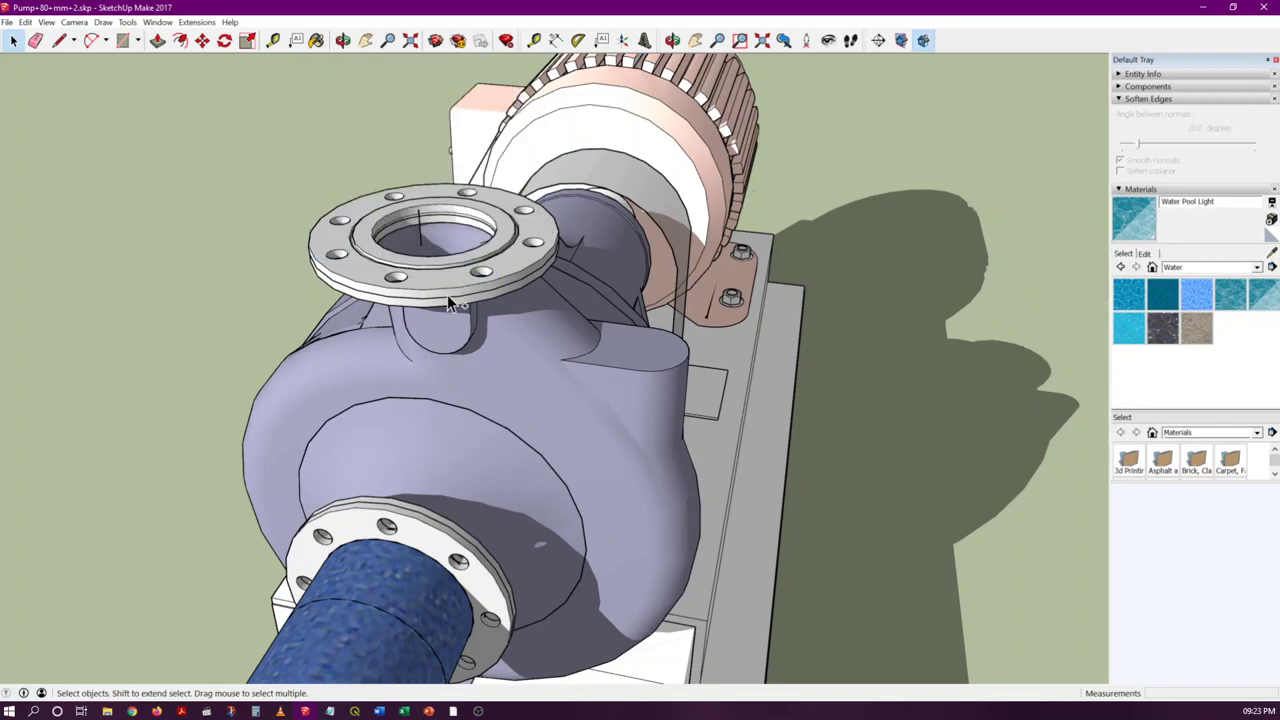
key("ctrl+z")
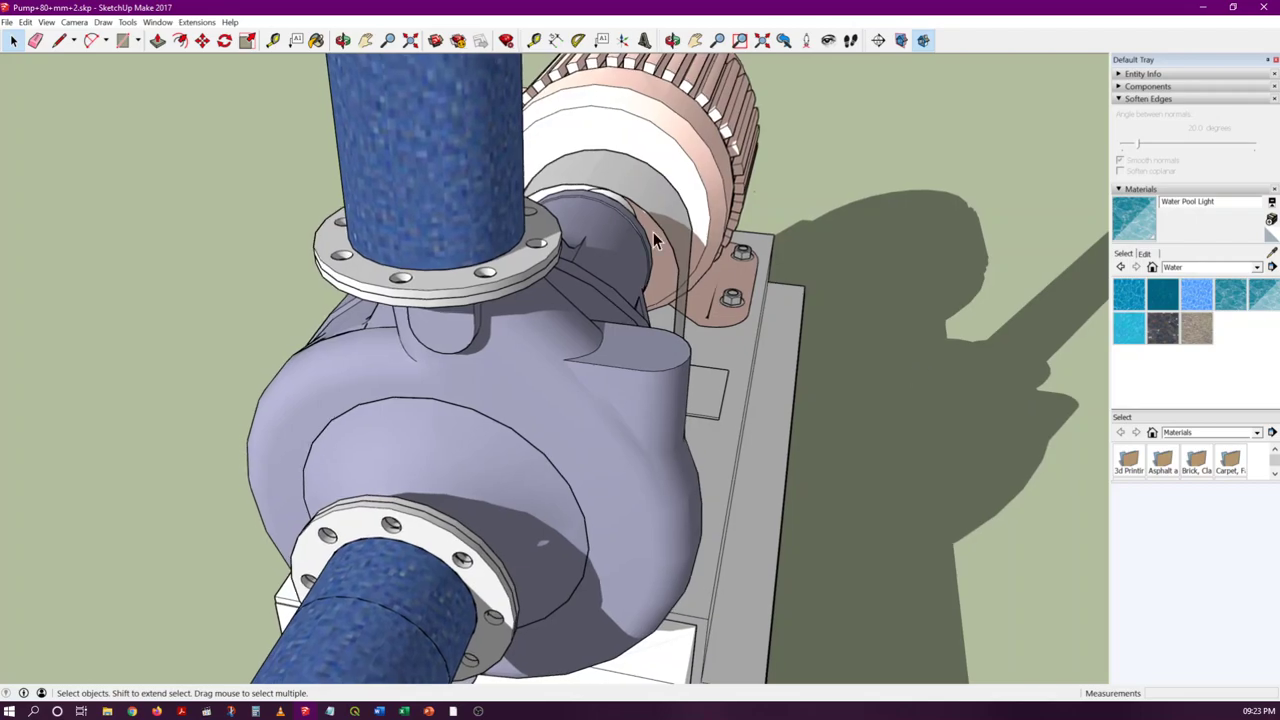
Step: Examine the overall layout of the pump, its piping and tank beside the other pump assembly
scroll(621, 175, "down", 5)
scroll(621, 178, "down", 4)
middle_click_drag(621, 180, 768, 236)
scroll(560, 224, "up", 4)
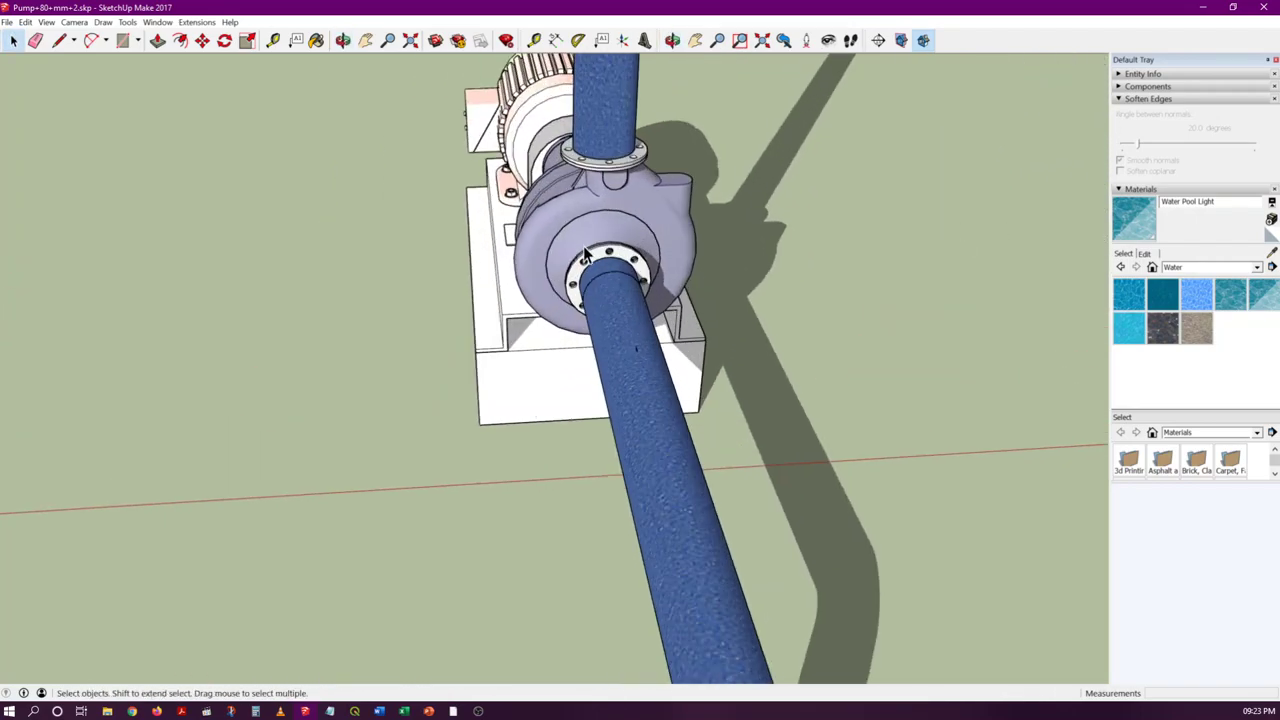
scroll(590, 242, "down", 5)
scroll(680, 242, "down", 5)
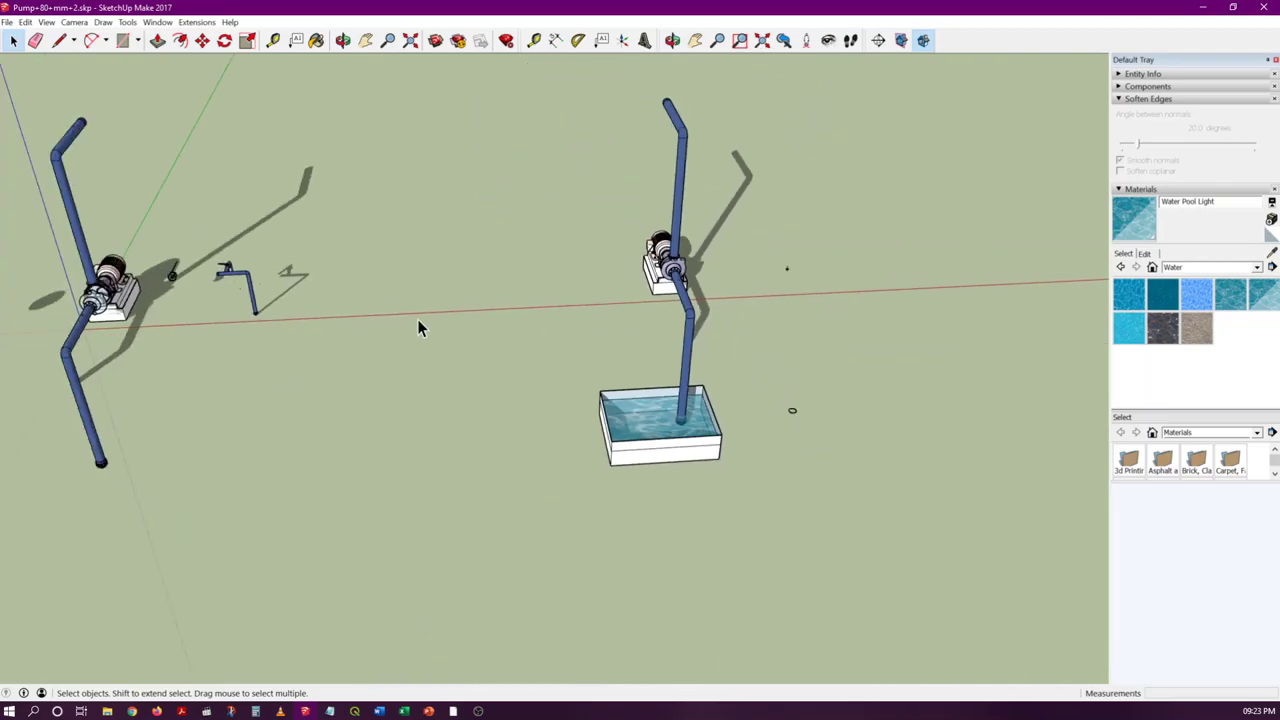
Step: Move the pump's transparent front cover together with its suction pipe away from the casing, exposing the impeller
scroll(660, 425, "down", 3)
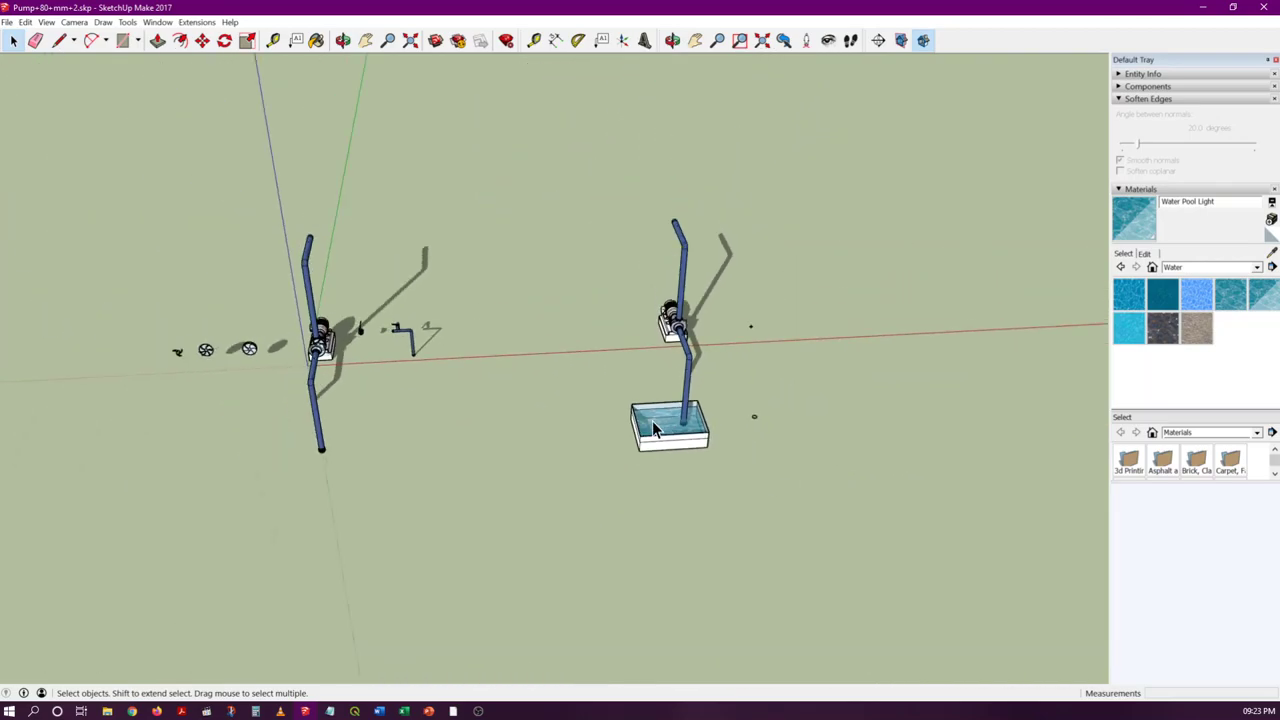
scroll(252, 345, "up", 8)
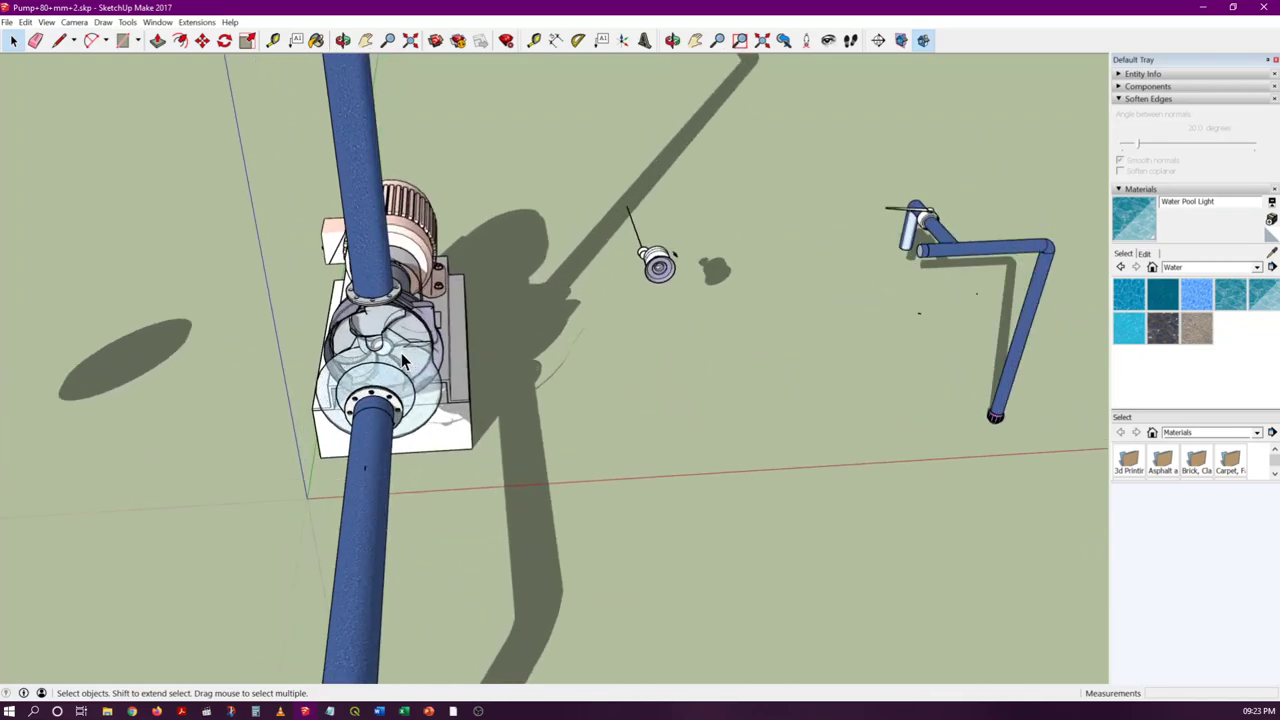
middle_click_drag(396, 365, 456, 349)
scroll(456, 360, "up", 3)
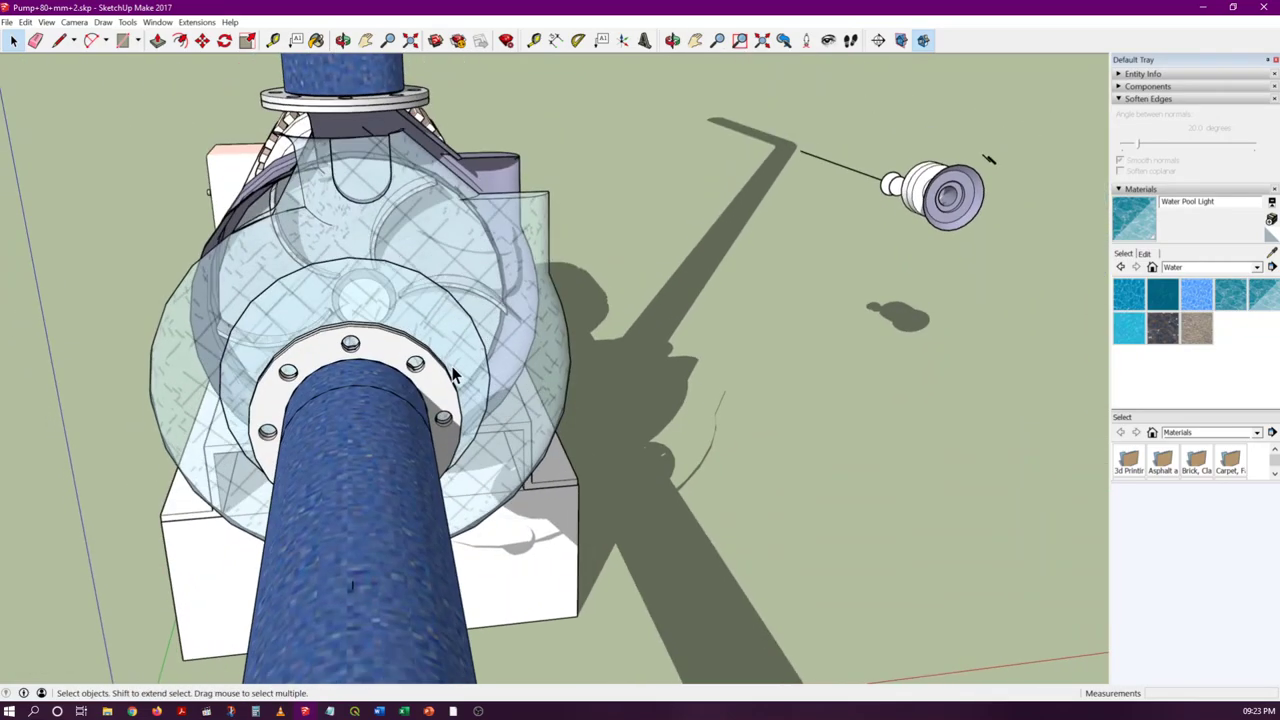
left_click(455, 375)
scroll(605, 314, "down", 3)
middle_click_drag(623, 377, 306, 398)
scroll(243, 340, "up", 2)
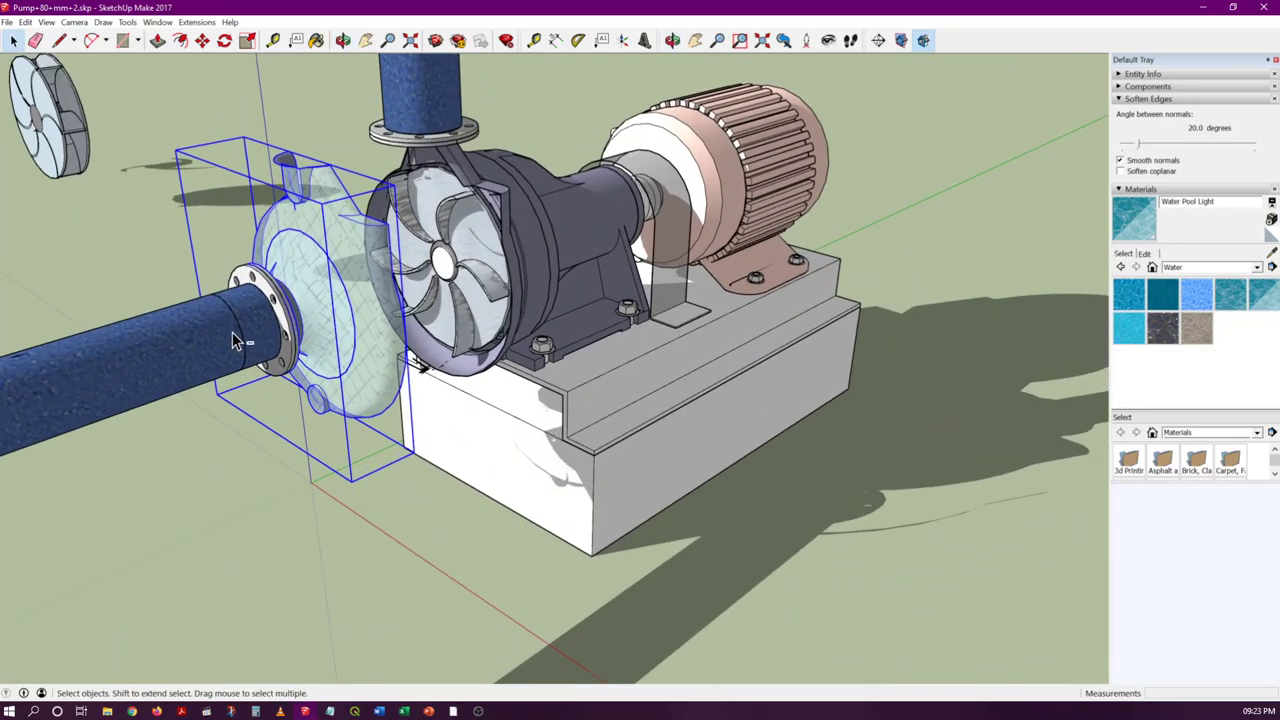
left_click(232, 348, "shift")
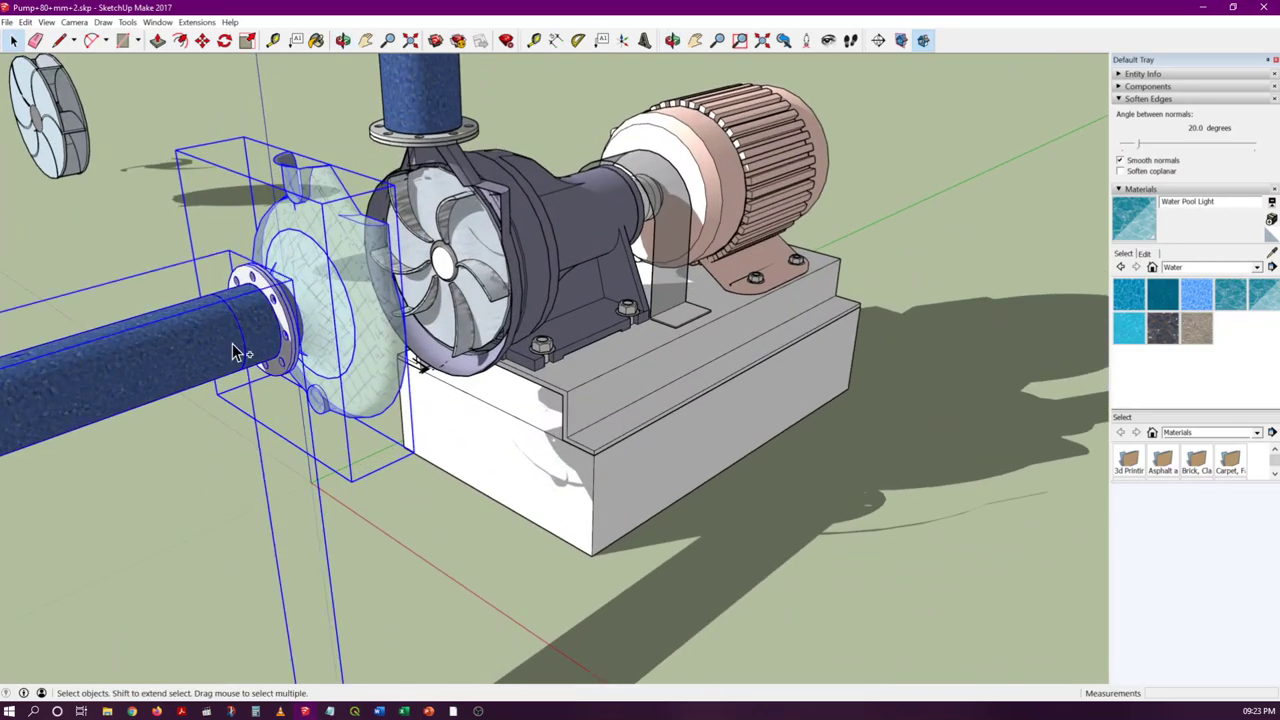
key("m")
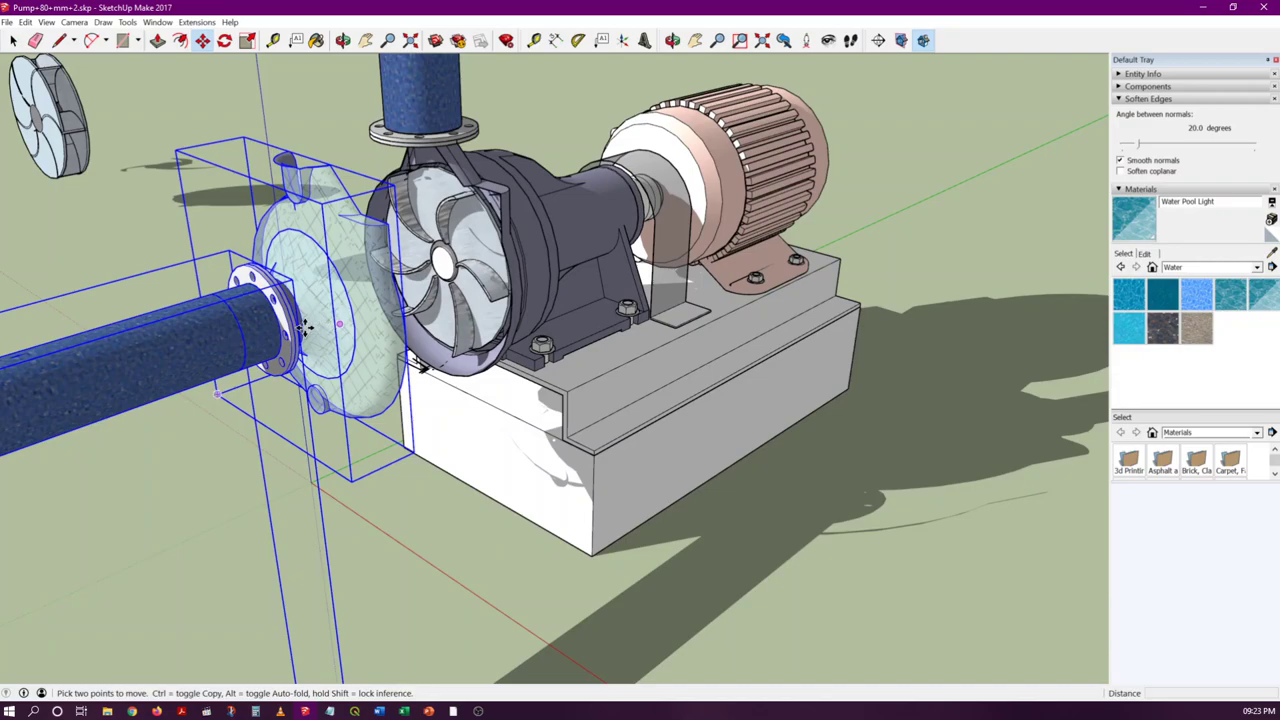
left_click(153, 386)
scroll(193, 330, "down", 6)
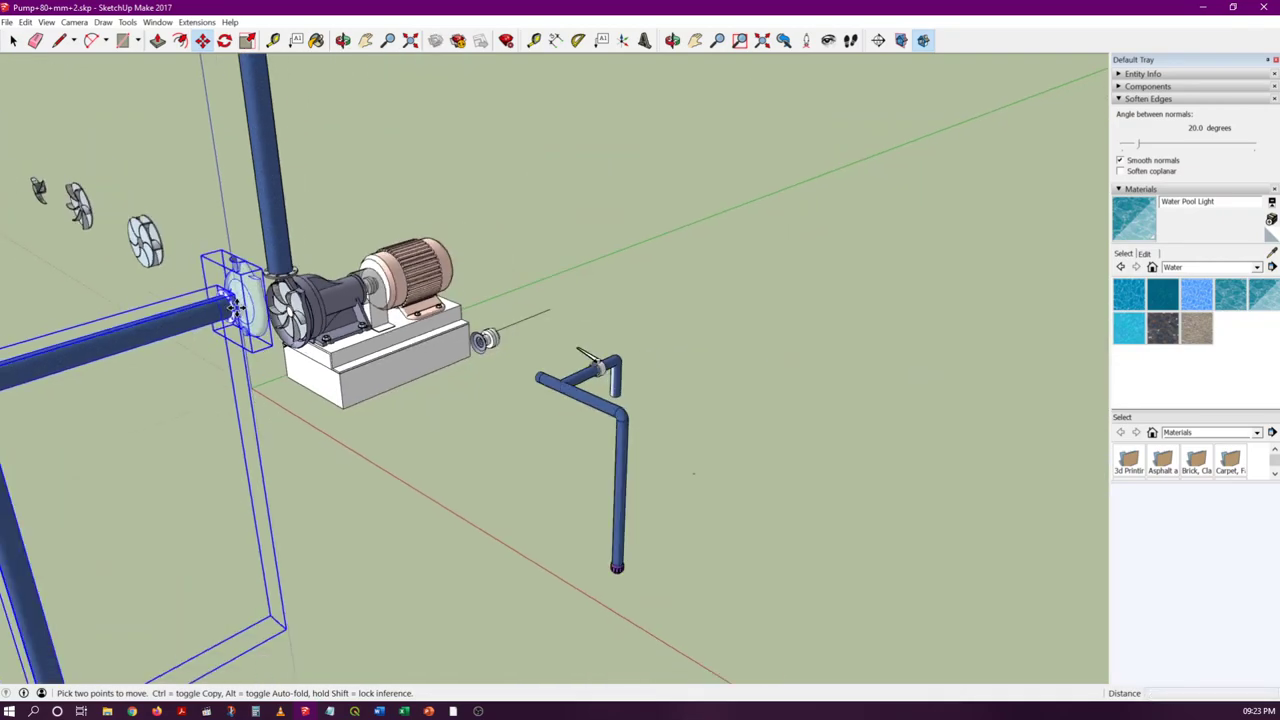
scroll(40, 307, "down", 2)
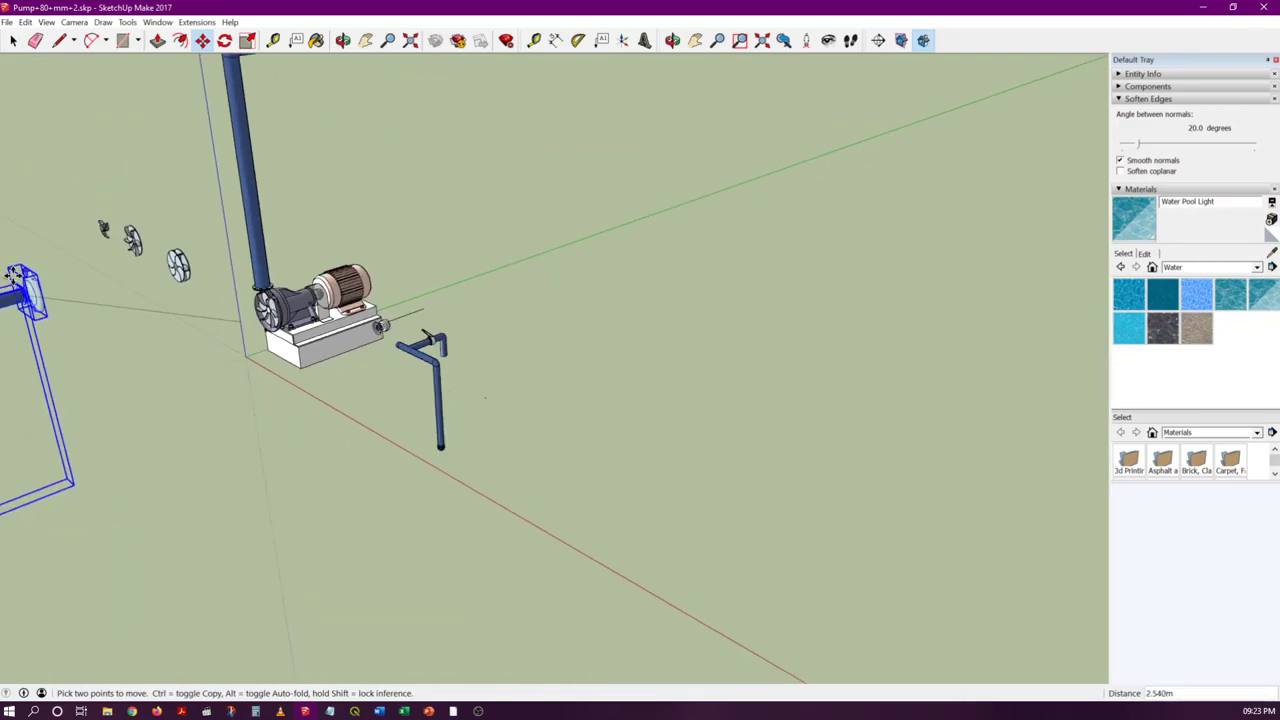
left_click(161, 349)
key("space")
Step: Examine the exposed impeller and its curved vanes inside the open pump casing
scroll(262, 320, "up", 8)
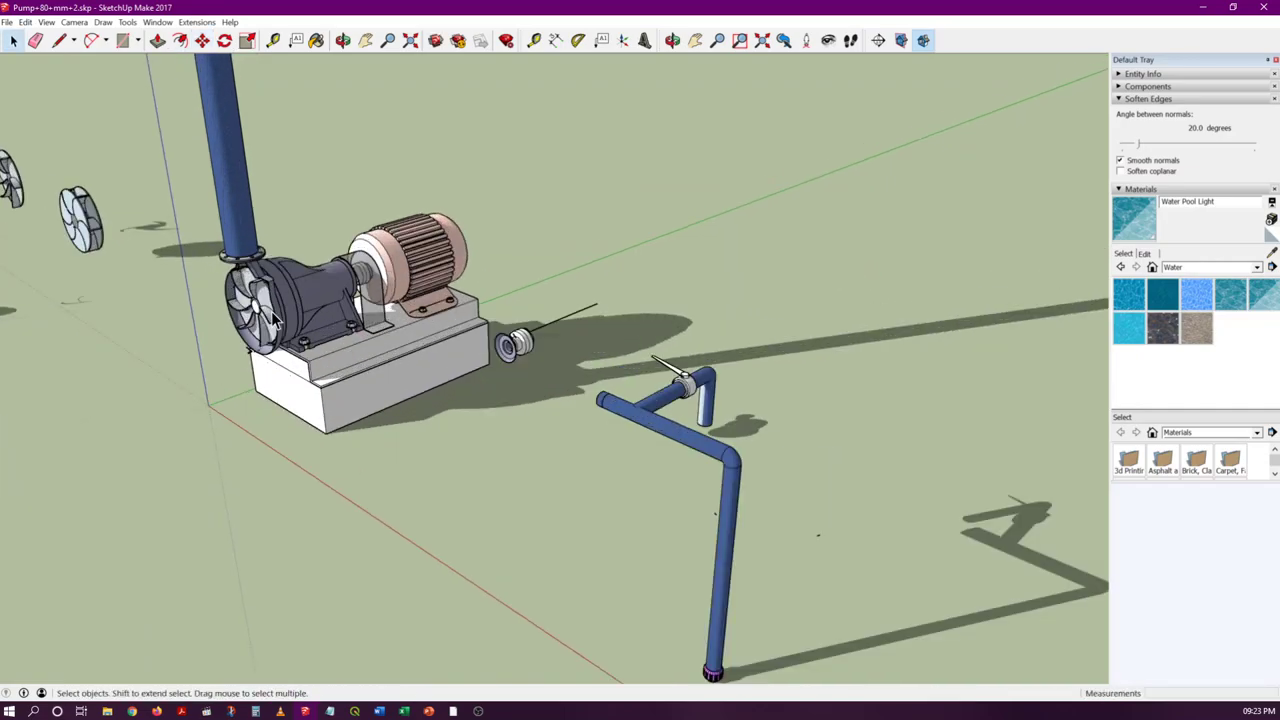
scroll(248, 299, "up", 3)
middle_click_drag(236, 277, 614, 224)
scroll(483, 335, "up", 3)
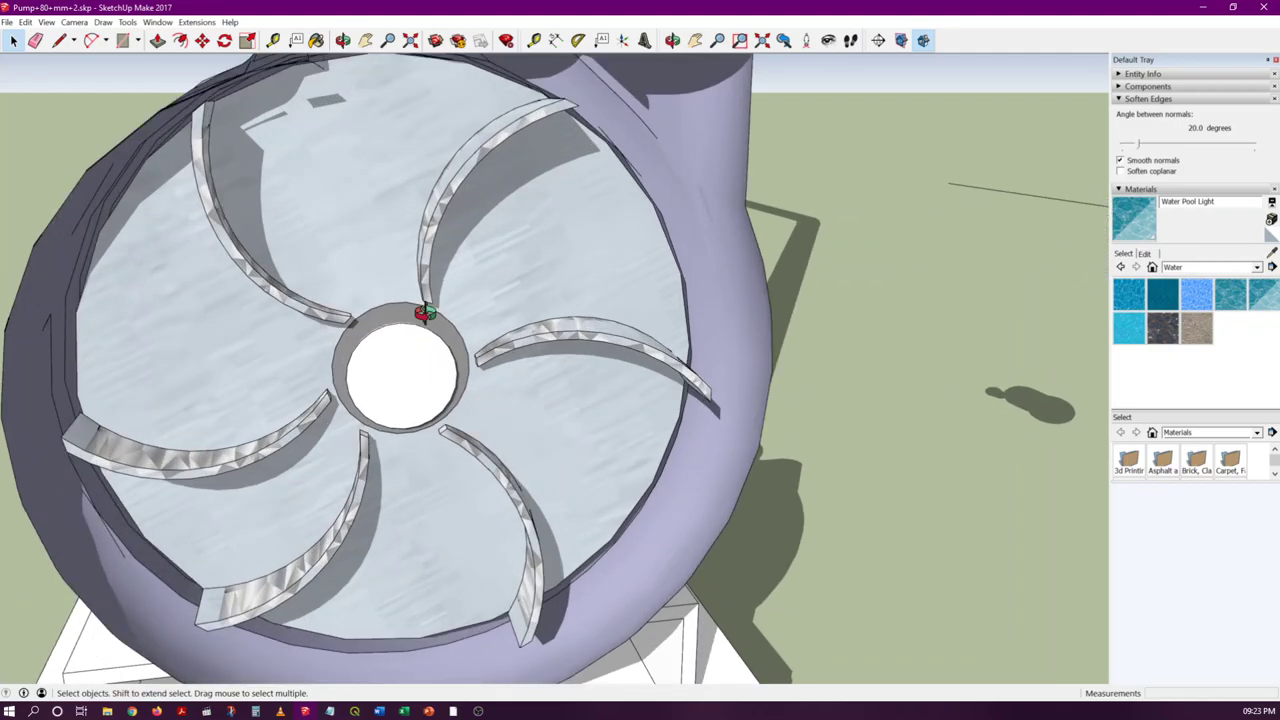
middle_click_drag(423, 309, 409, 240)
scroll(394, 335, "down", 4)
middle_click_drag(394, 335, 384, 220)
Step: Move the impeller about 0.062 m deeper into the casing along the green axis, and undo the move
left_click(384, 220)
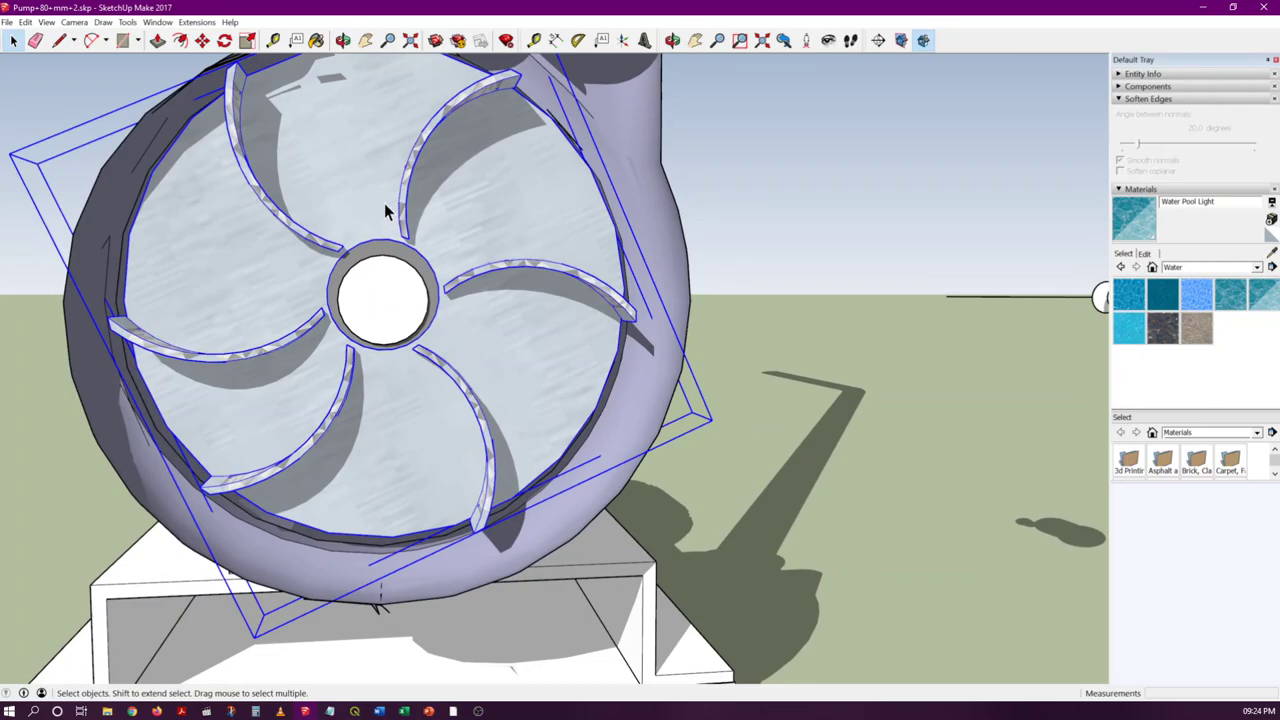
key("m")
left_click(378, 202)
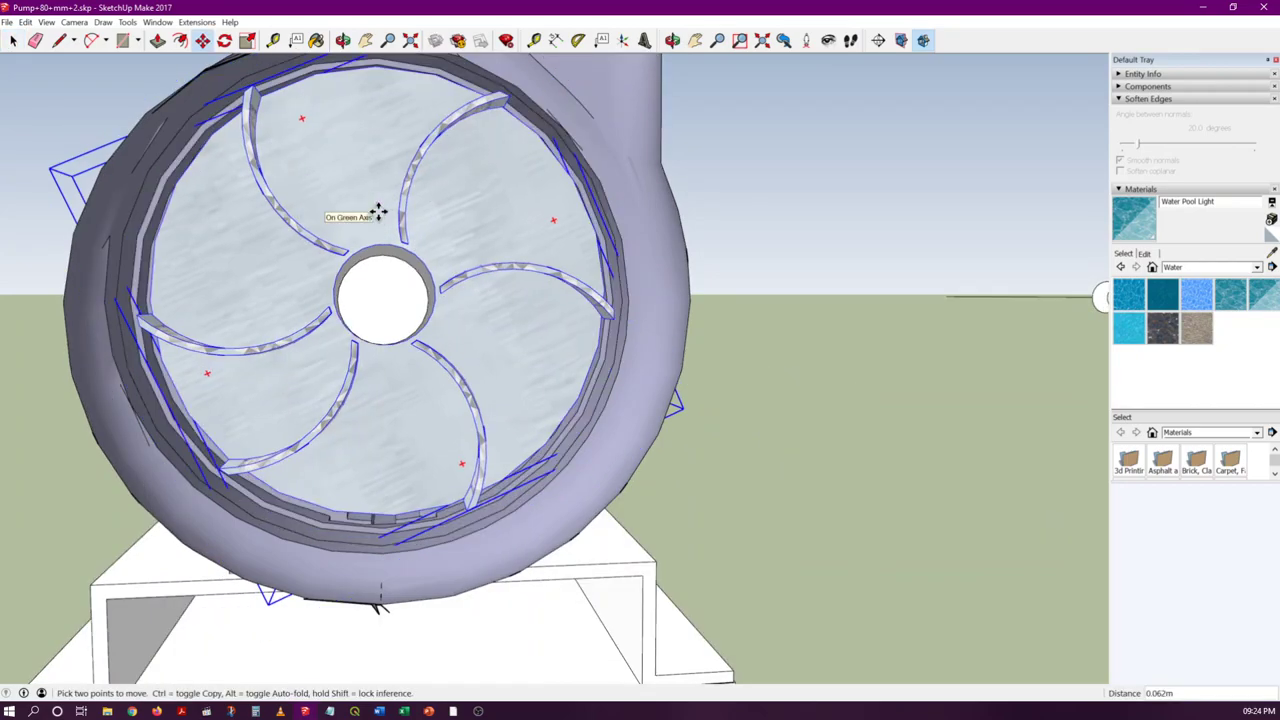
left_click(378, 216)
key("ctrl+y")
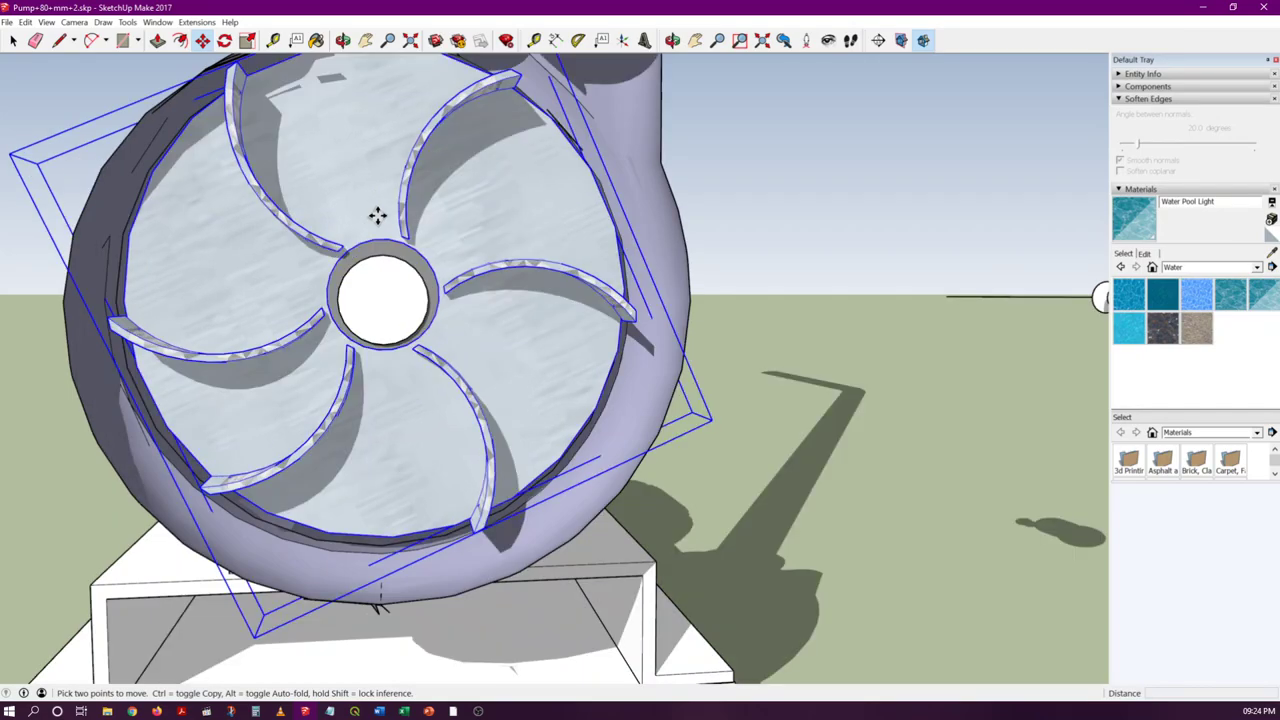
left_click(377, 216)
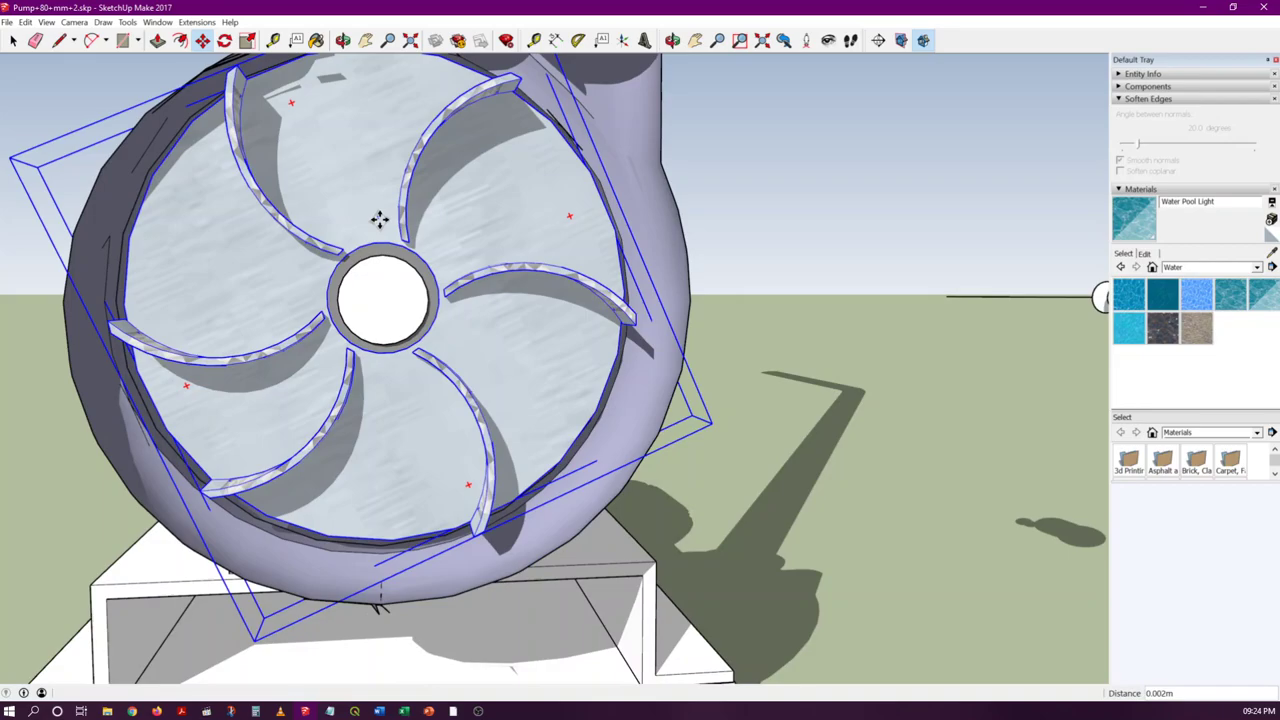
key("space")
left_click(798, 318)
Step: Examine how the impeller sits within the surrounding volute casing from the front
scroll(798, 316, "up", 1)
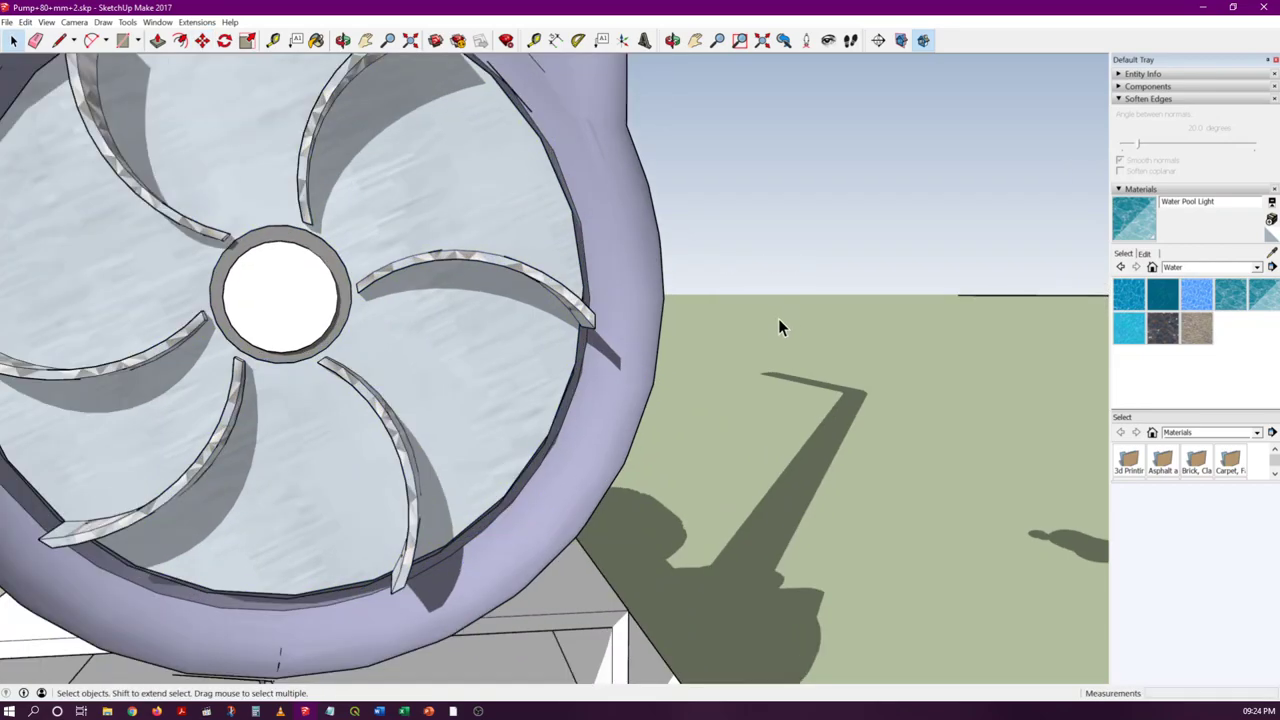
scroll(778, 320, "down", 2)
middle_click_drag(645, 293, 615, 324)
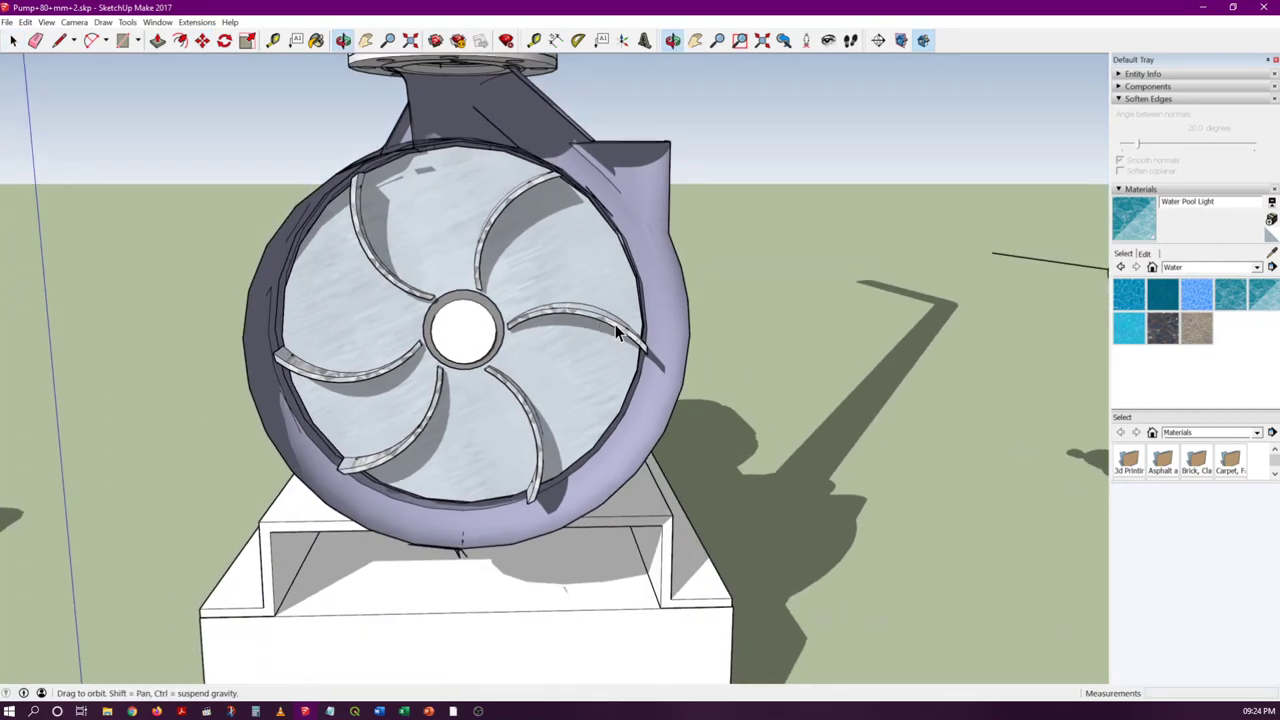
scroll(685, 245, "down", 2)
scroll(647, 298, "up", 2)
scroll(611, 233, "up", 3)
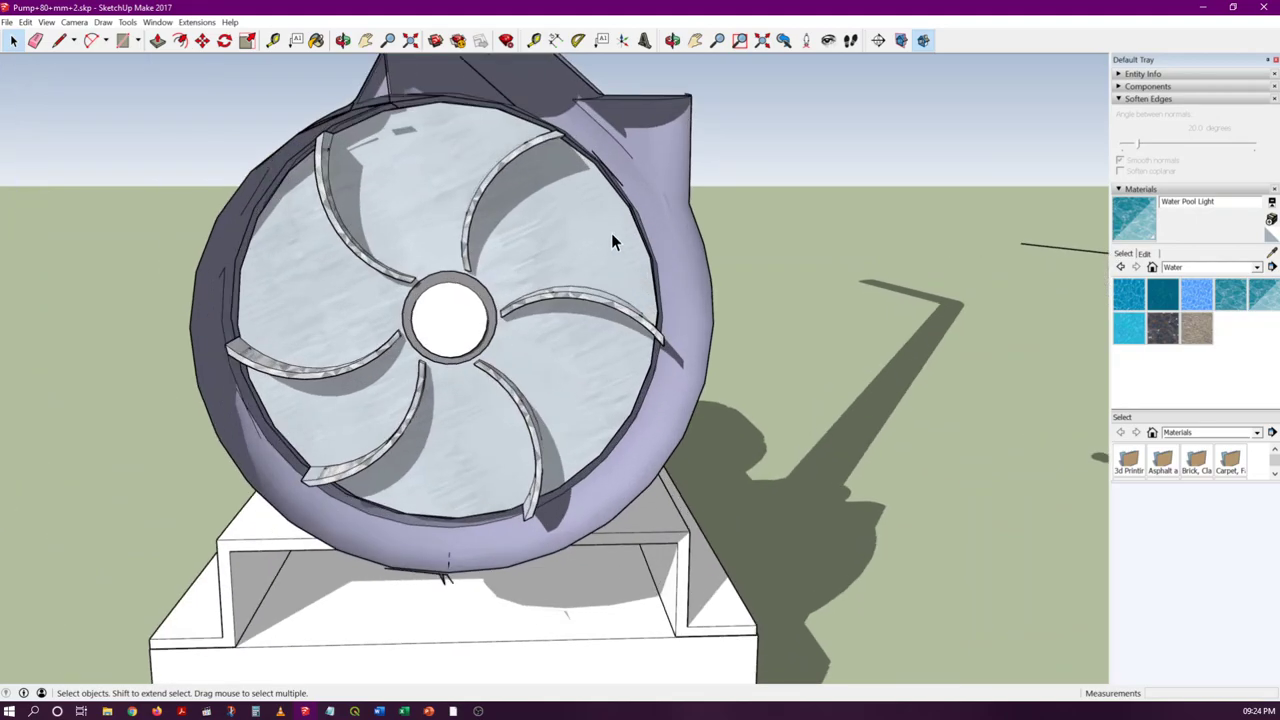
scroll(640, 245, "down", 2)
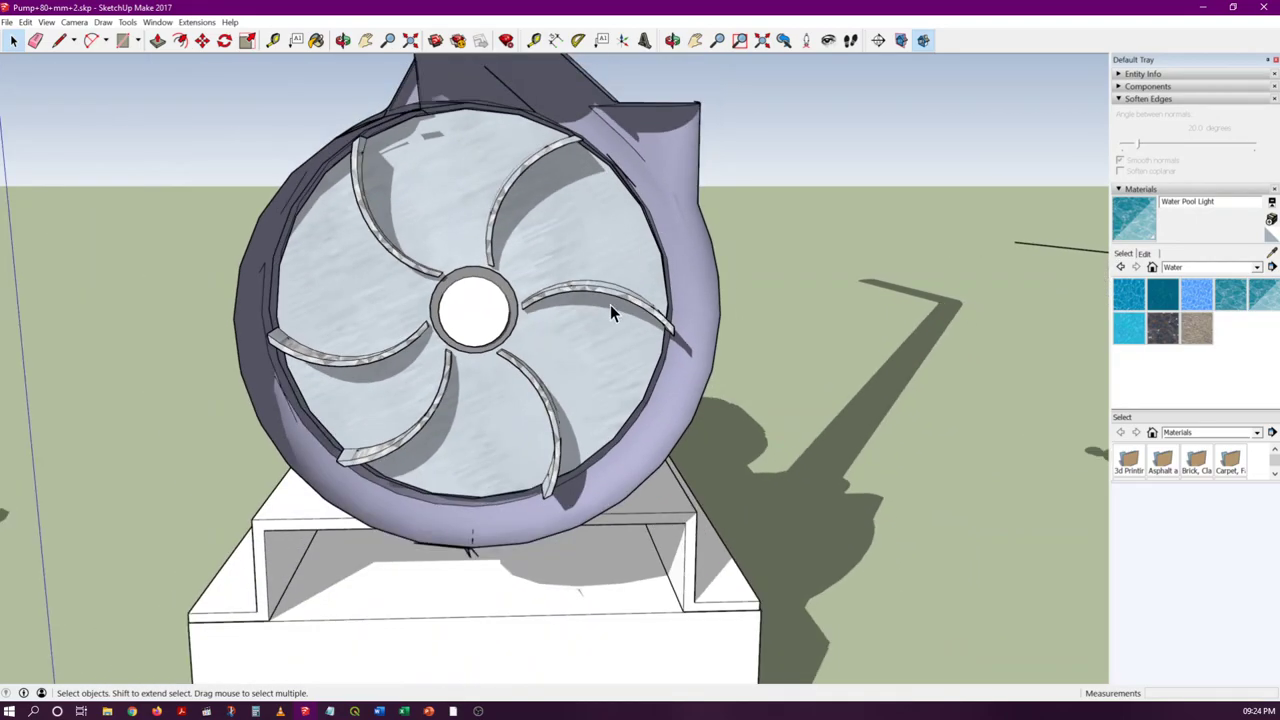
scroll(610, 310, "down", 2)
Step: Examine the outer tip of an impeller vane and its narrow clearance to the casing wall
scroll(455, 200, "up", 8)
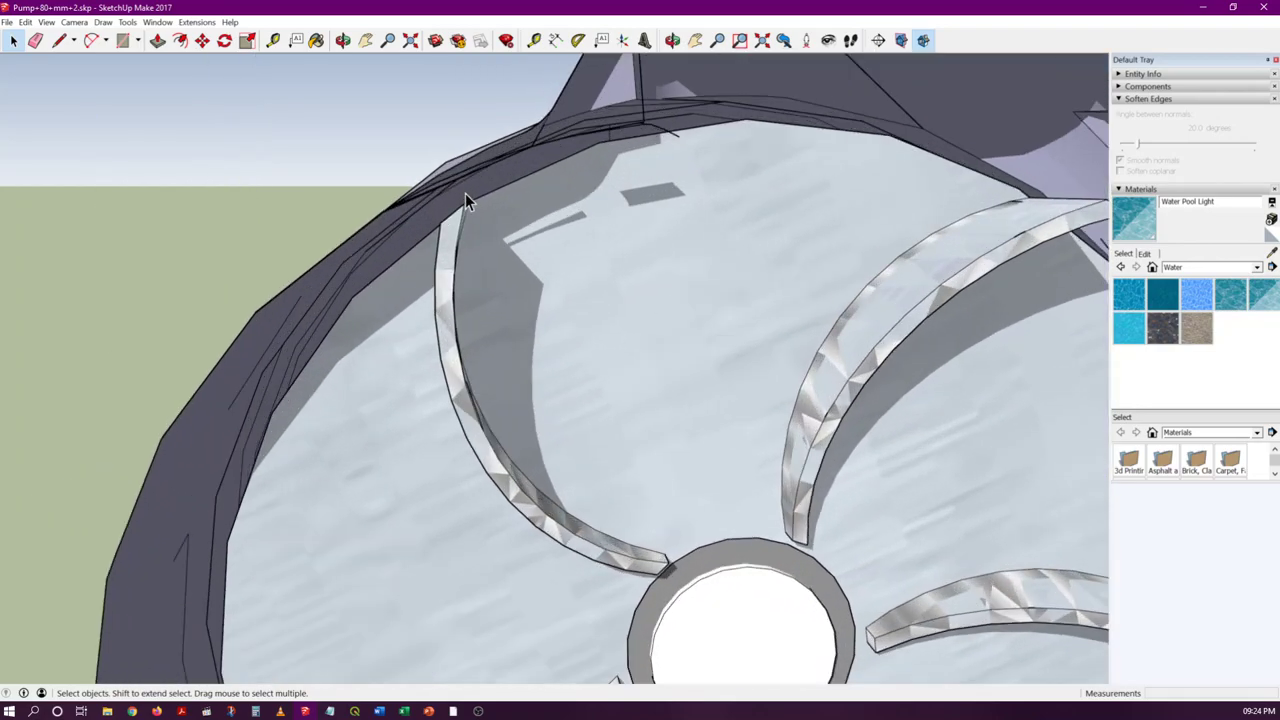
middle_click_drag(465, 193, 425, 178)
scroll(433, 146, "up", 2)
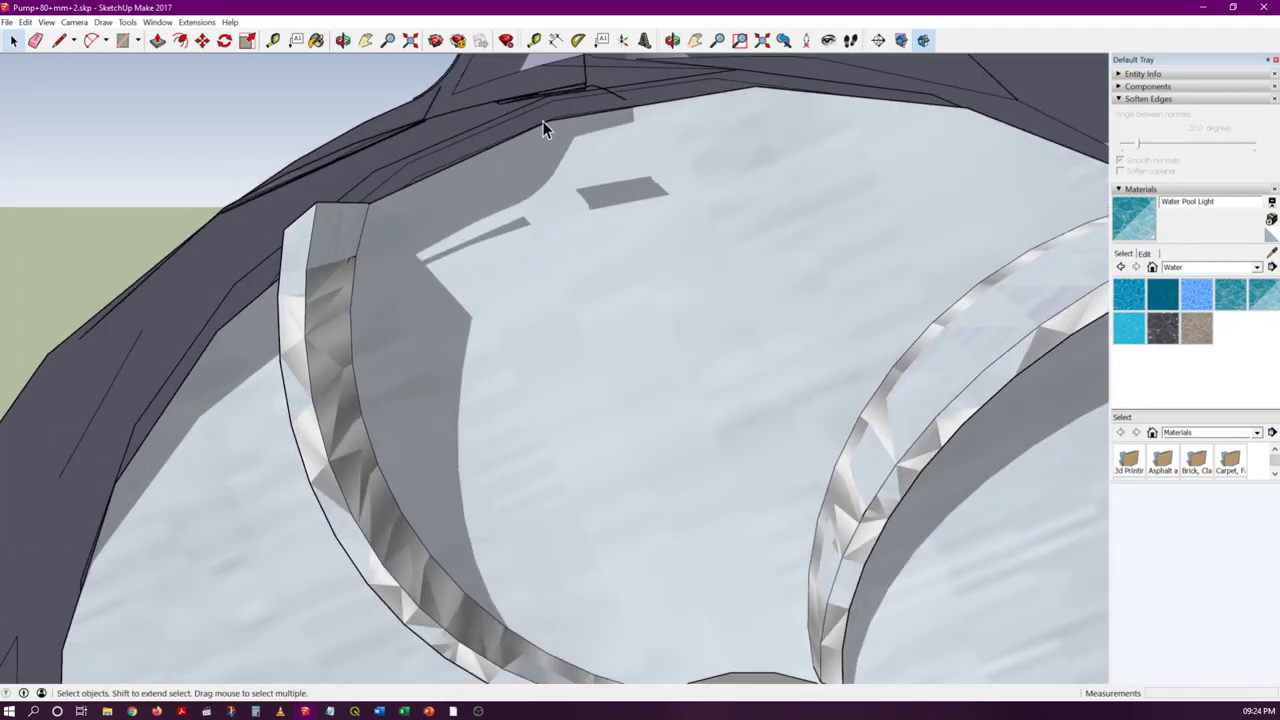
scroll(543, 123, "up", 1)
scroll(478, 163, "down", 2)
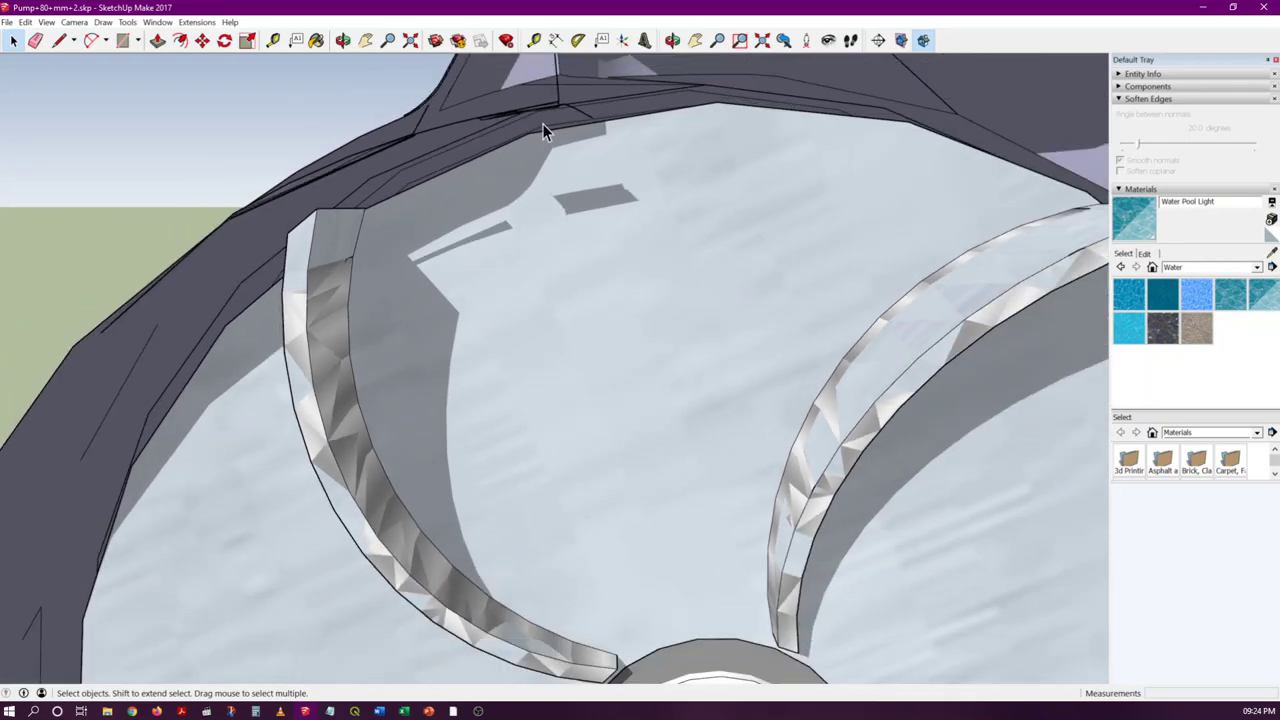
scroll(541, 127, "up", 1)
middle_click_drag(540, 125, 546, 250)
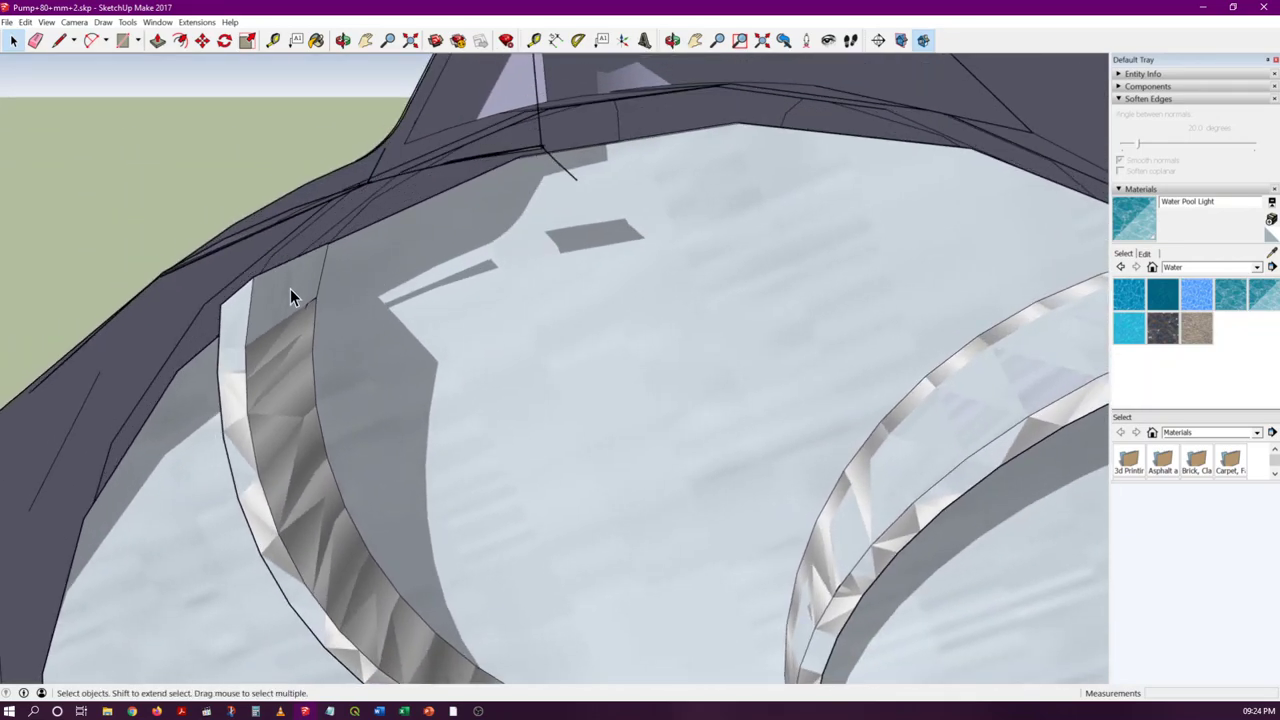
middle_click_drag(290, 297, 491, 245)
scroll(400, 224, "up", 1)
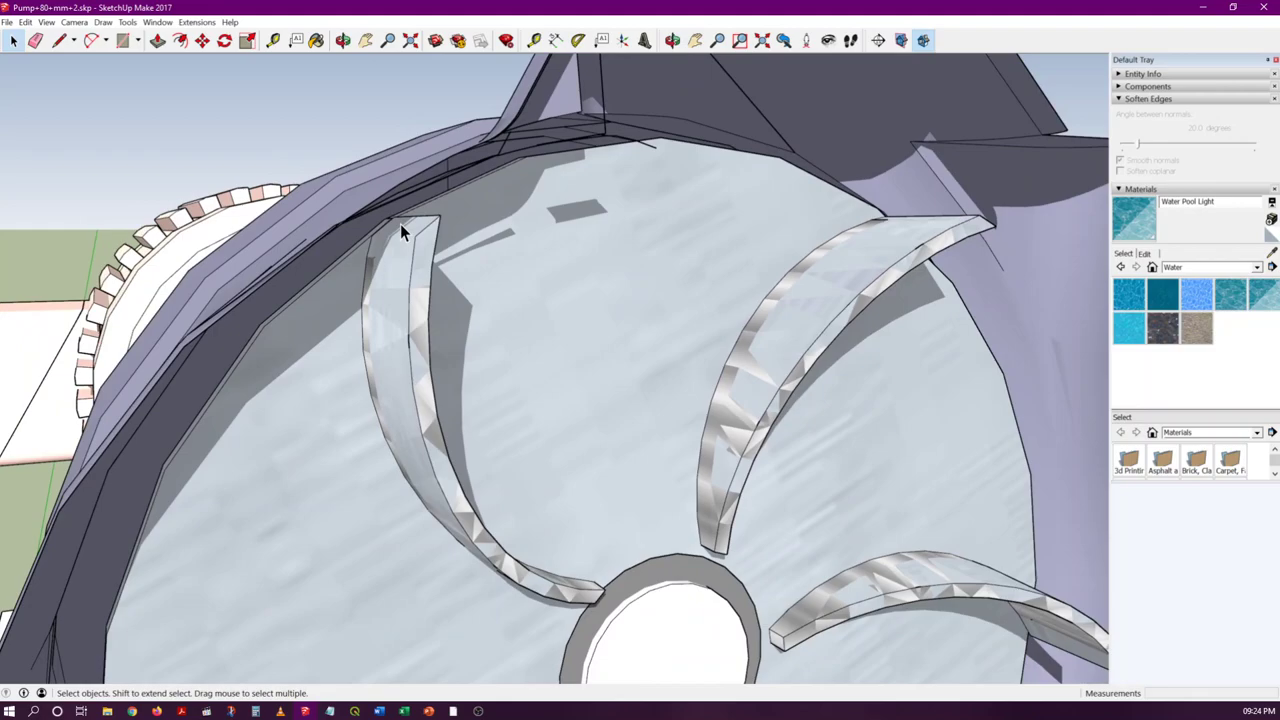
Step: Examine the widening volute passage beside the impeller up to the casing's discharge outlet
scroll(340, 245, "down", 5)
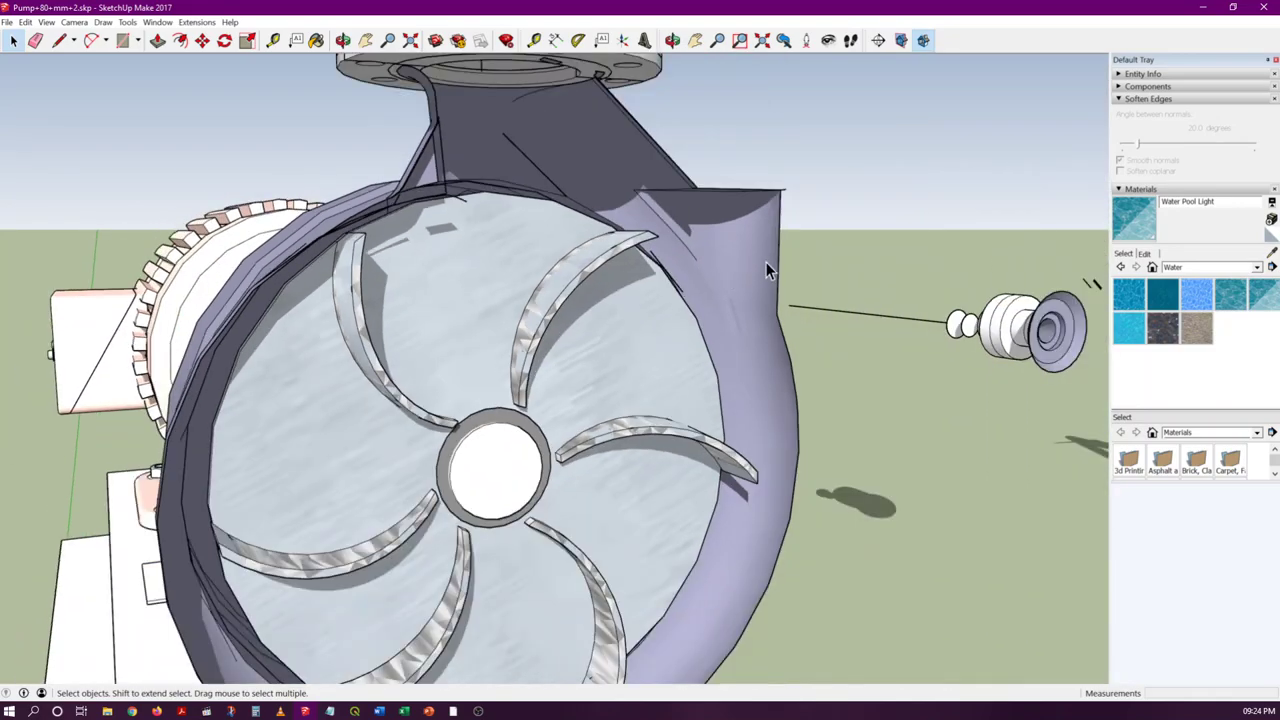
scroll(709, 258, "up", 3)
scroll(700, 246, "up", 3)
middle_click_drag(619, 240, 424, 206)
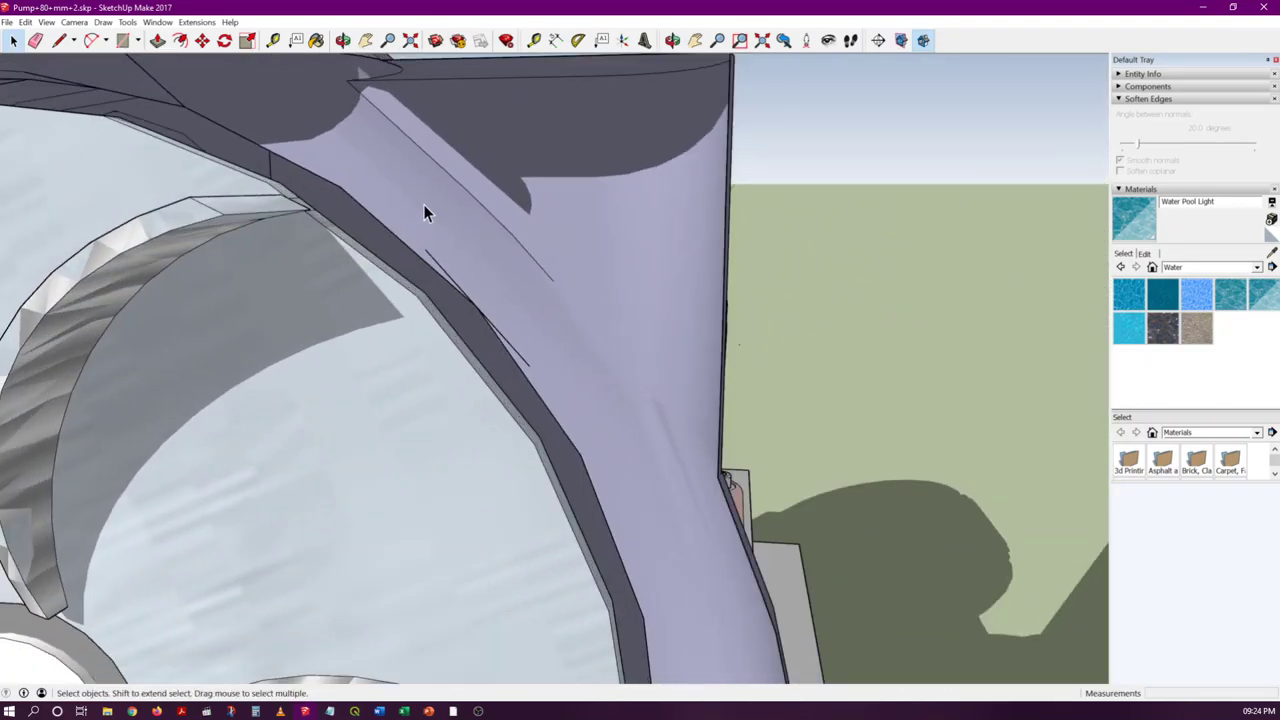
scroll(433, 203, "down", 1)
scroll(433, 201, "down", 5)
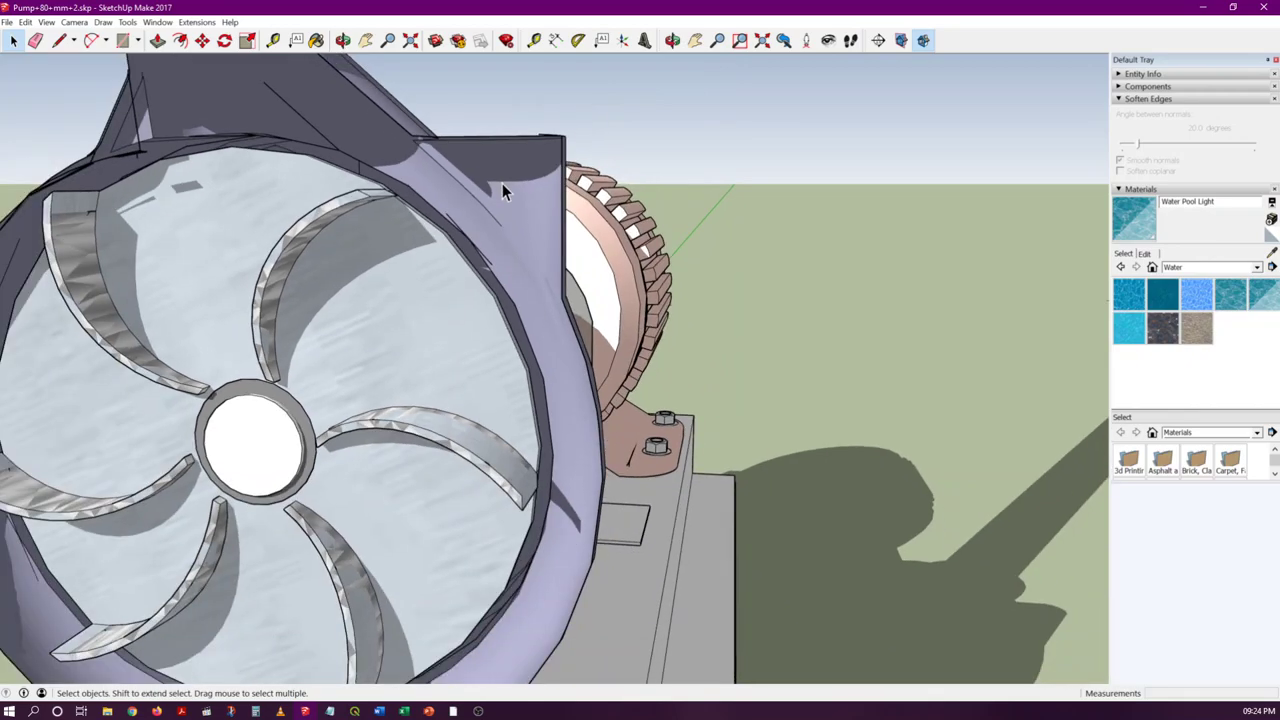
scroll(502, 183, "down", 1)
scroll(400, 156, "up", 3)
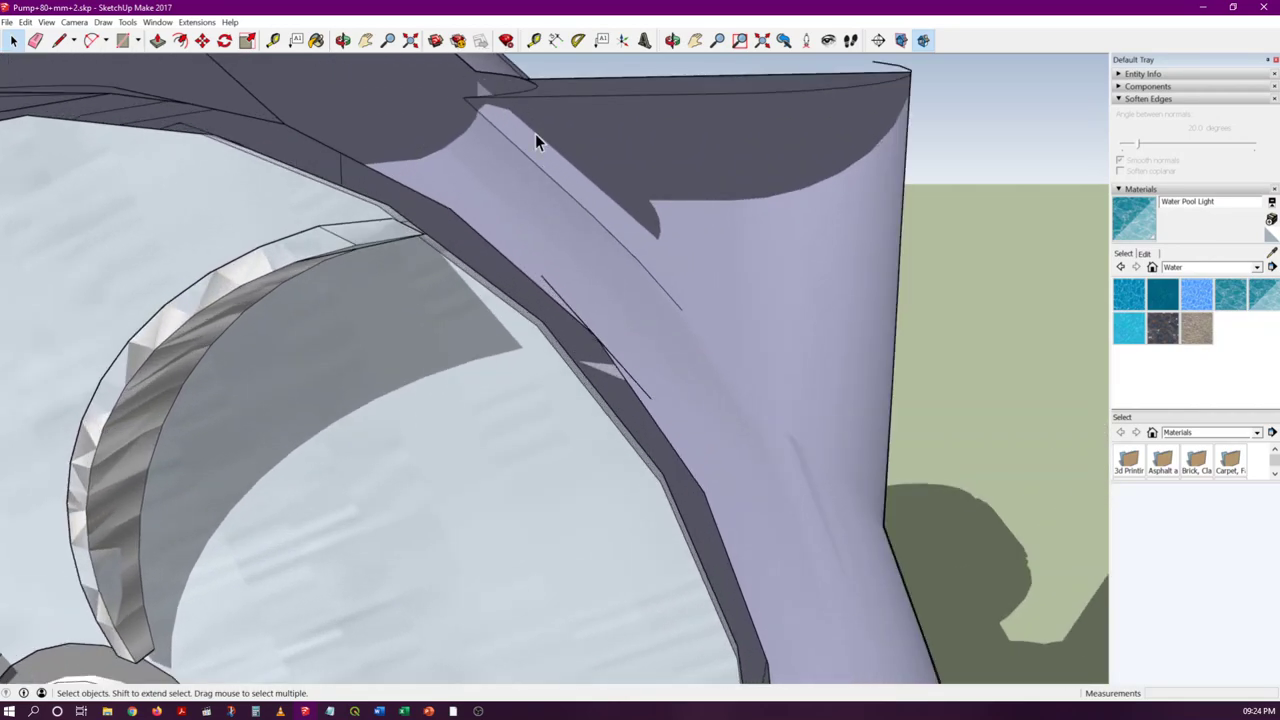
scroll(477, 230, "down", 3)
middle_click_drag(443, 277, 320, 243)
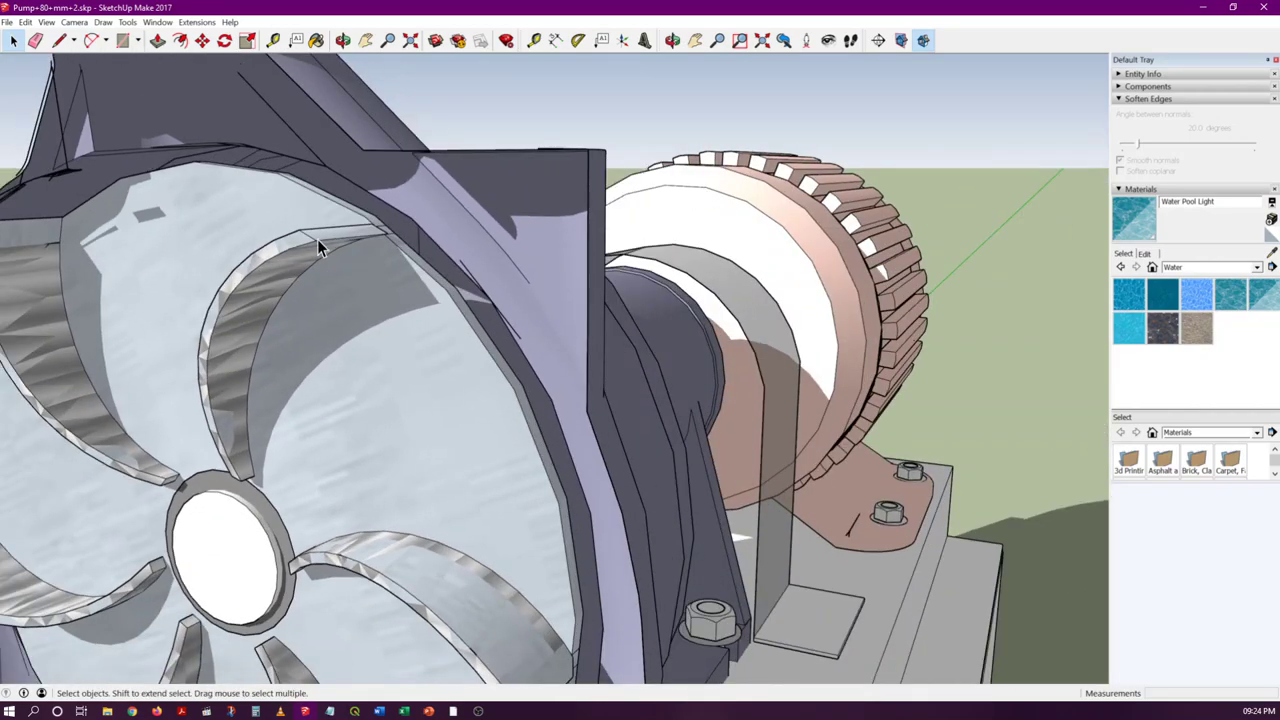
scroll(317, 247, "up", 3)
scroll(317, 239, "down", 6)
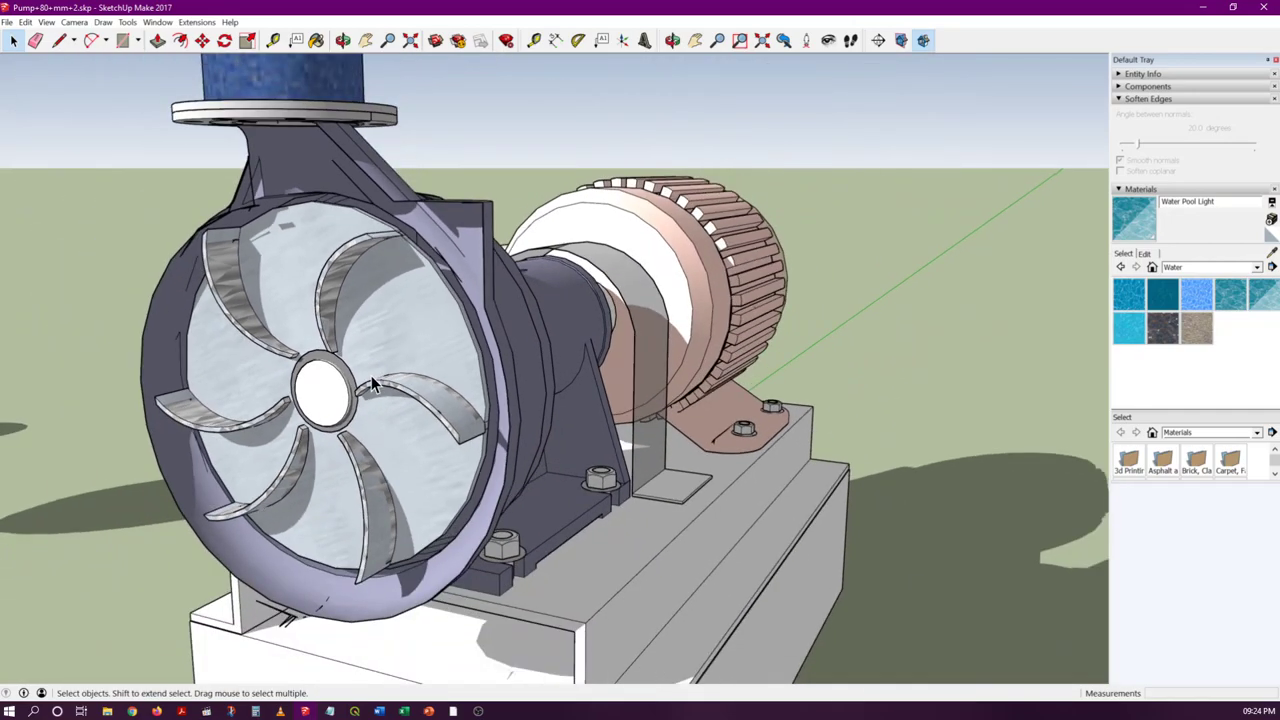
Step: Examine the impeller's curved vanes and their arrangement inside the casing from the front
middle_click_drag(371, 375, 520, 378)
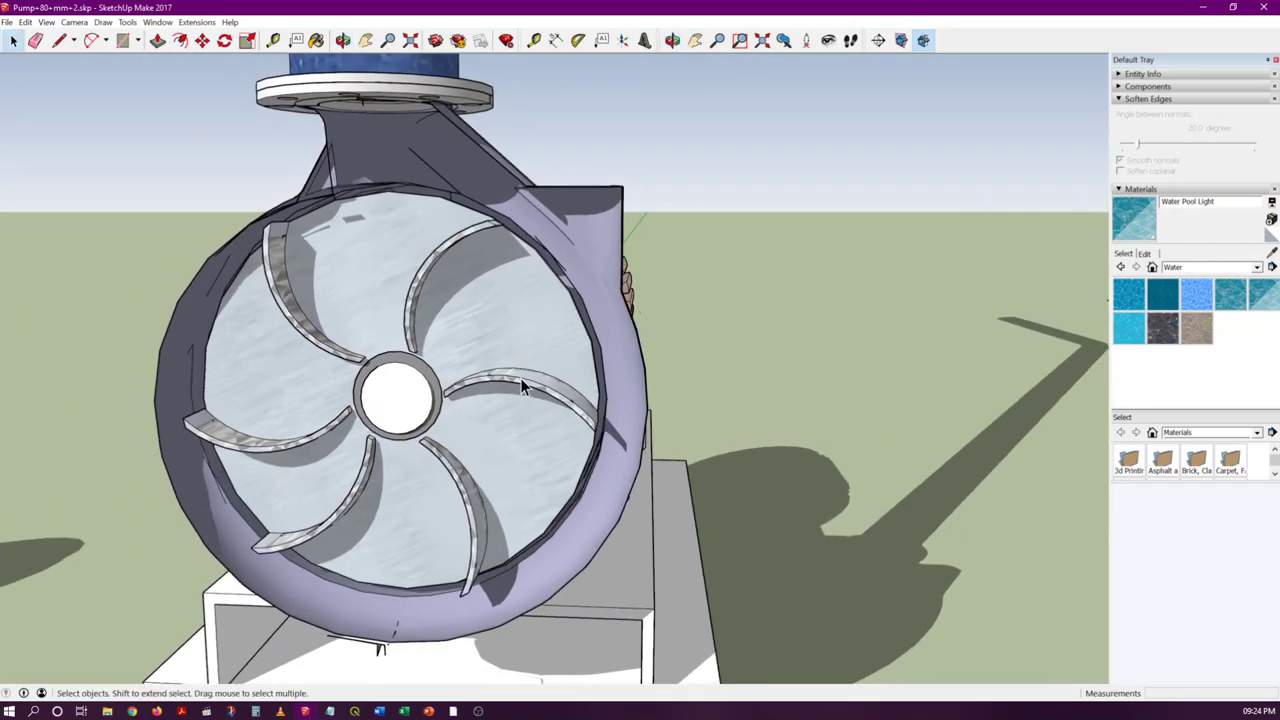
scroll(323, 300, "up", 2)
middle_click_drag(323, 300, 373, 288)
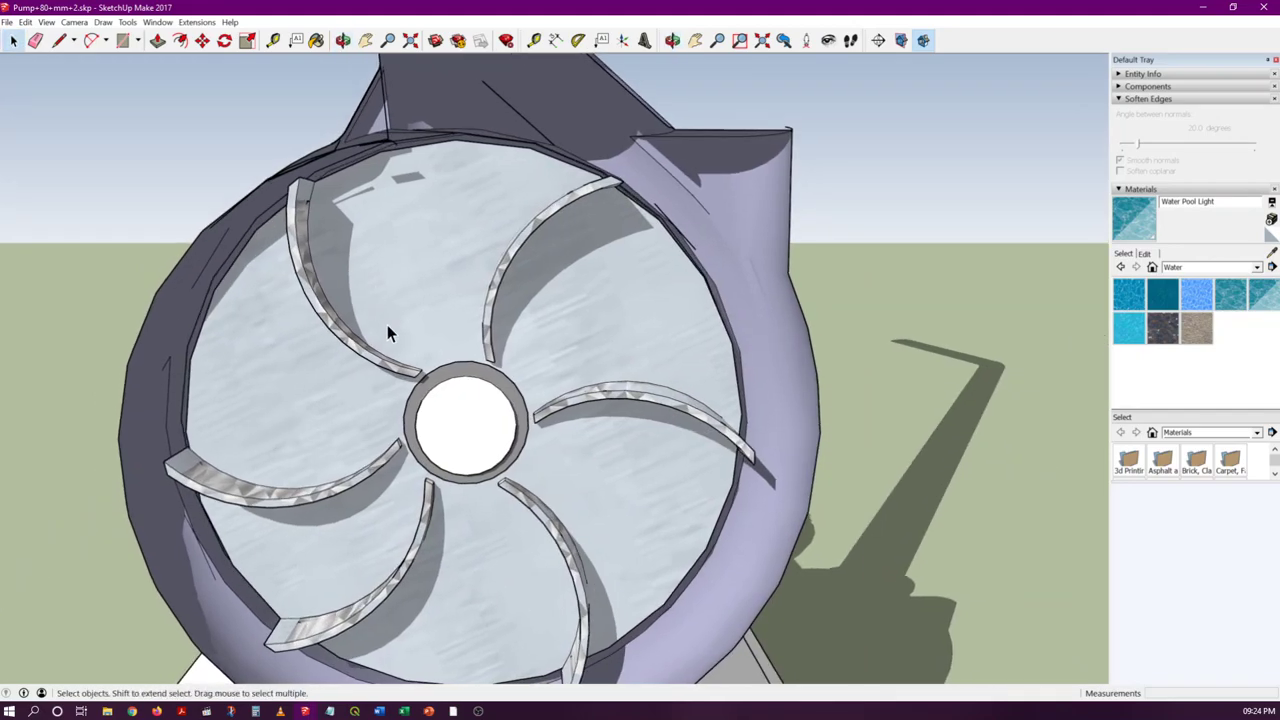
scroll(391, 325, "down", 3)
middle_click_drag(391, 325, 323, 412)
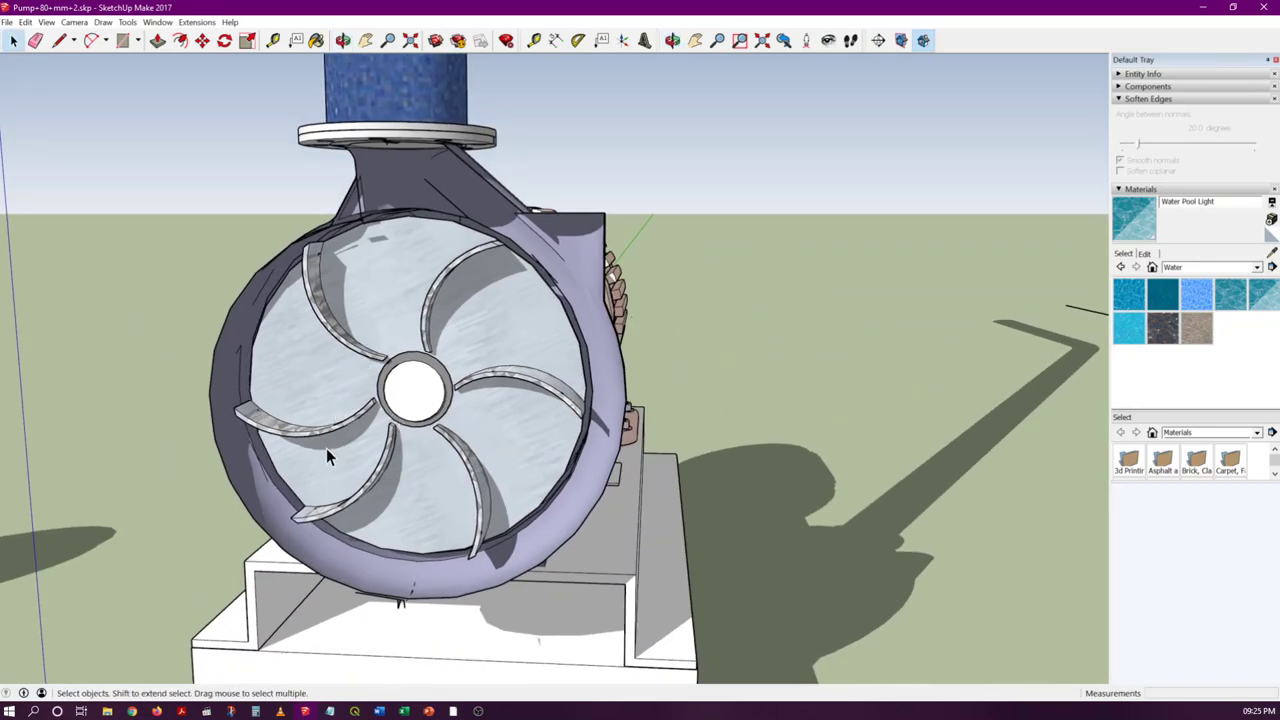
scroll(402, 418, "up", 1)
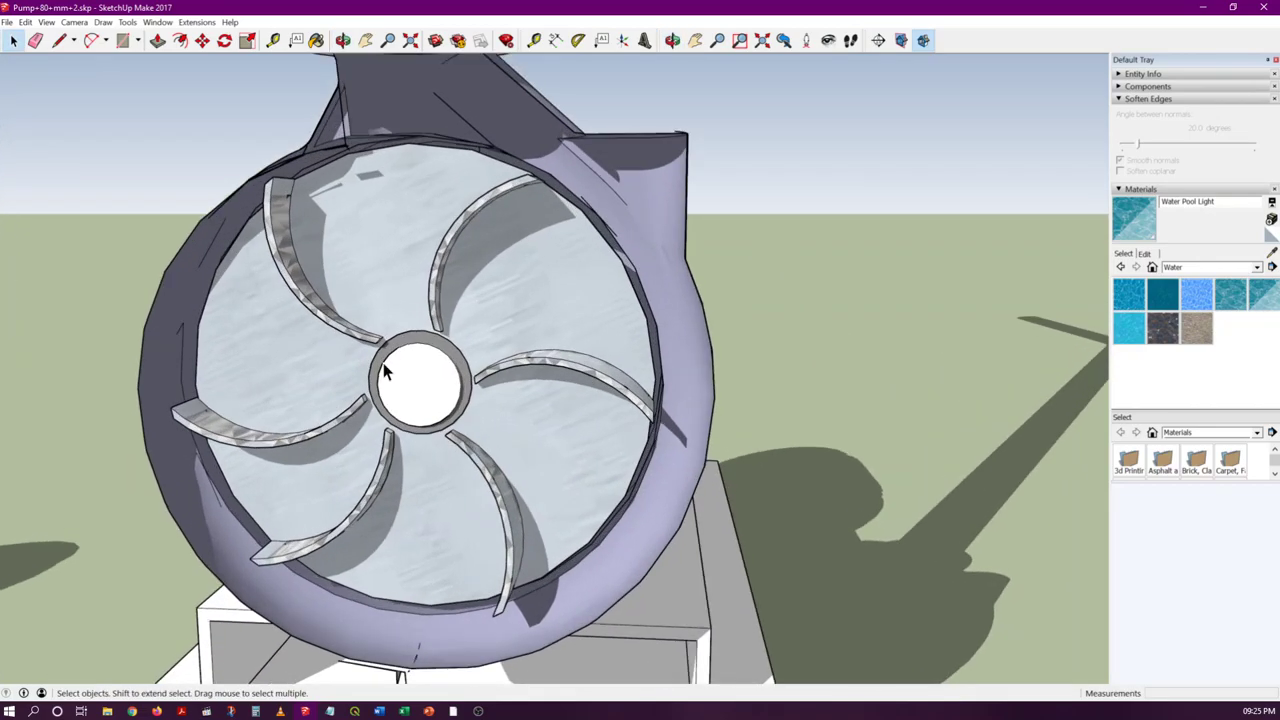
Step: Try to rotate the impeller inside the casing about the centre of its hub
left_click(391, 260)
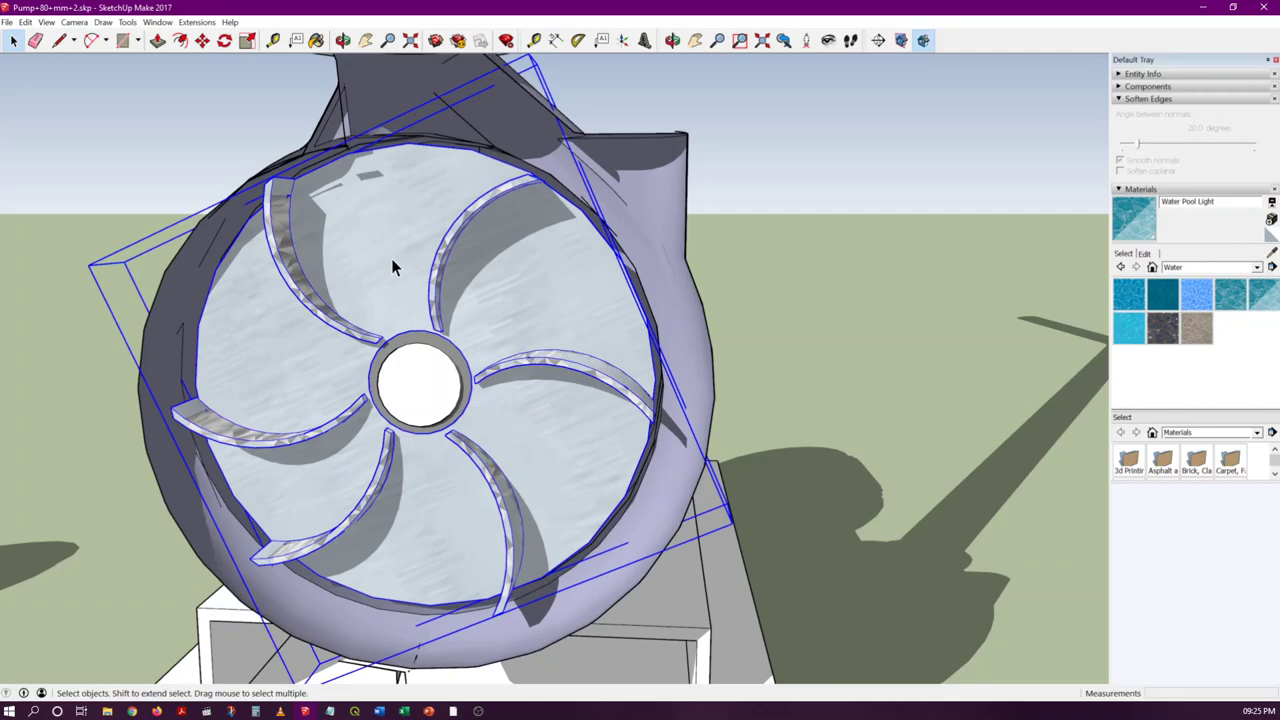
left_click(228, 42)
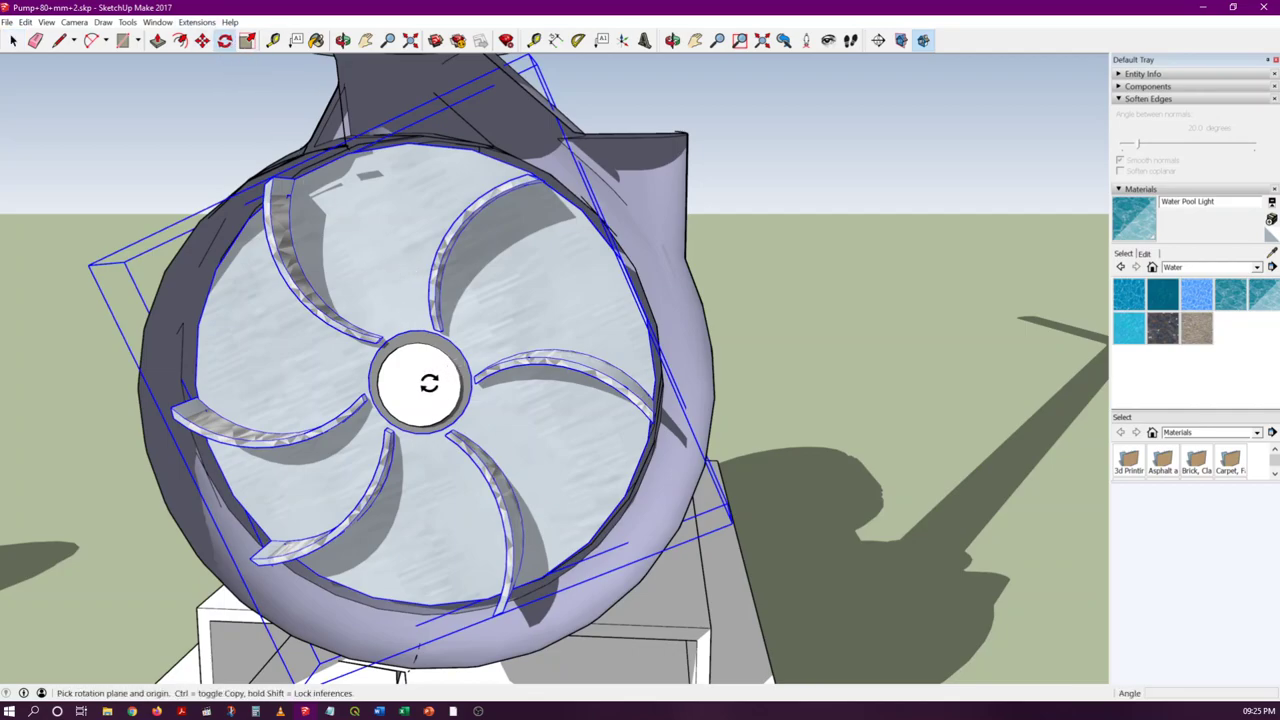
left_click(415, 387)
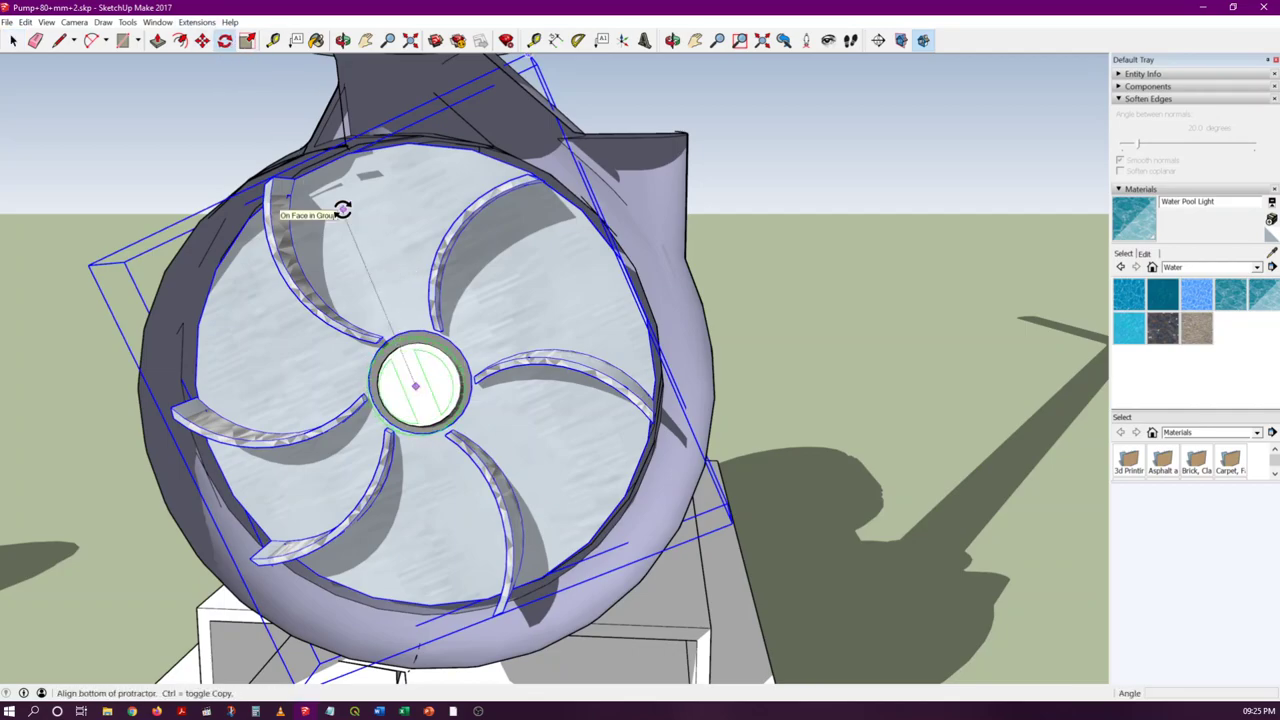
left_click(343, 210)
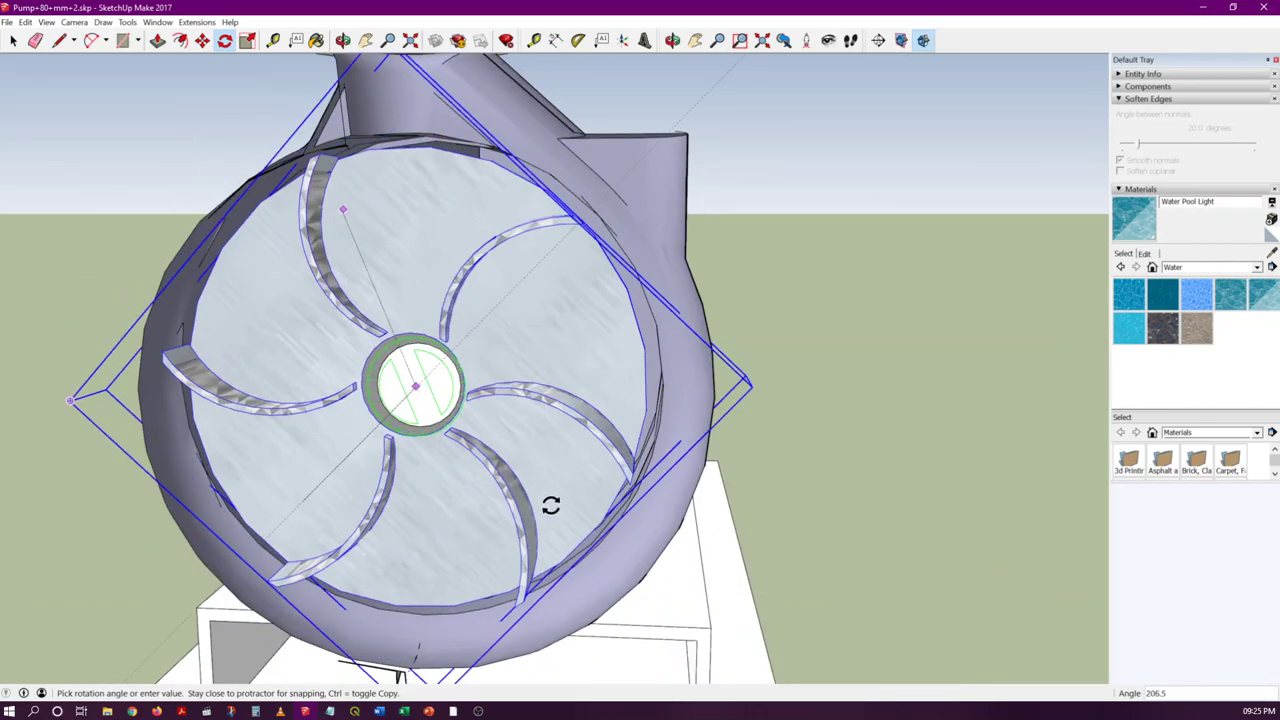
left_click(265, 262)
scroll(363, 299, "up", 6)
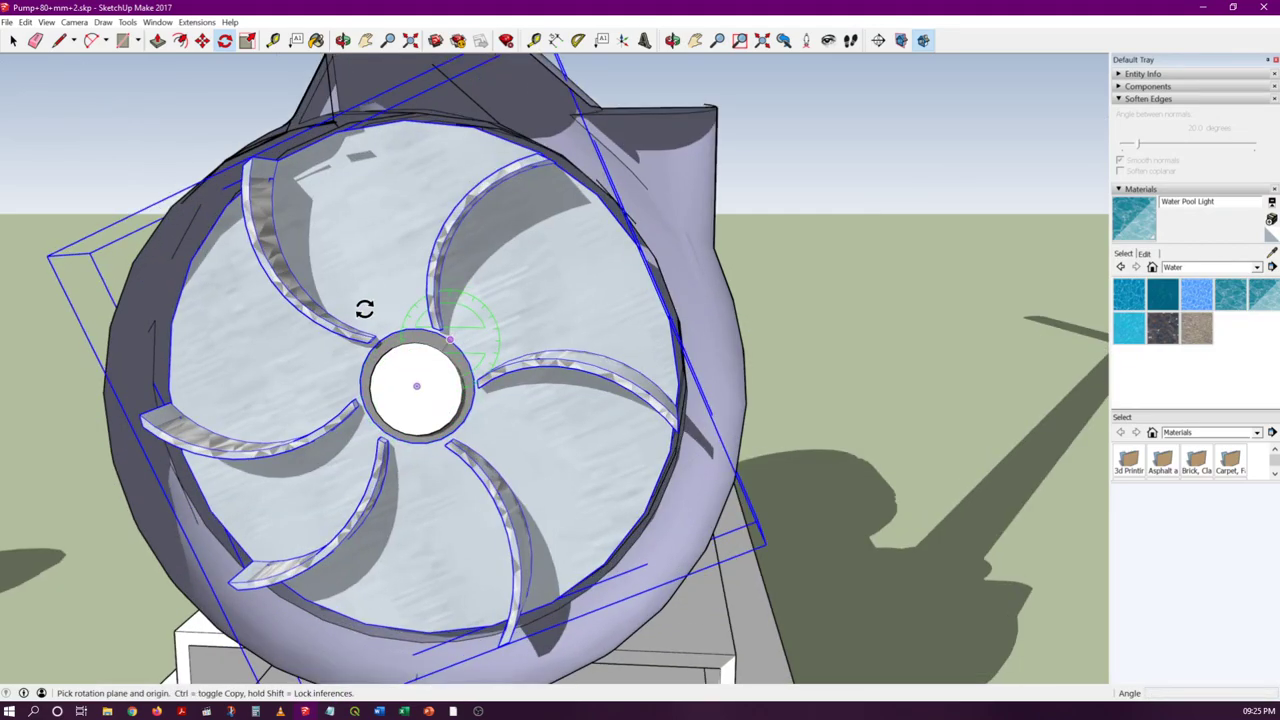
scroll(239, 309, "down", 2)
key("space")
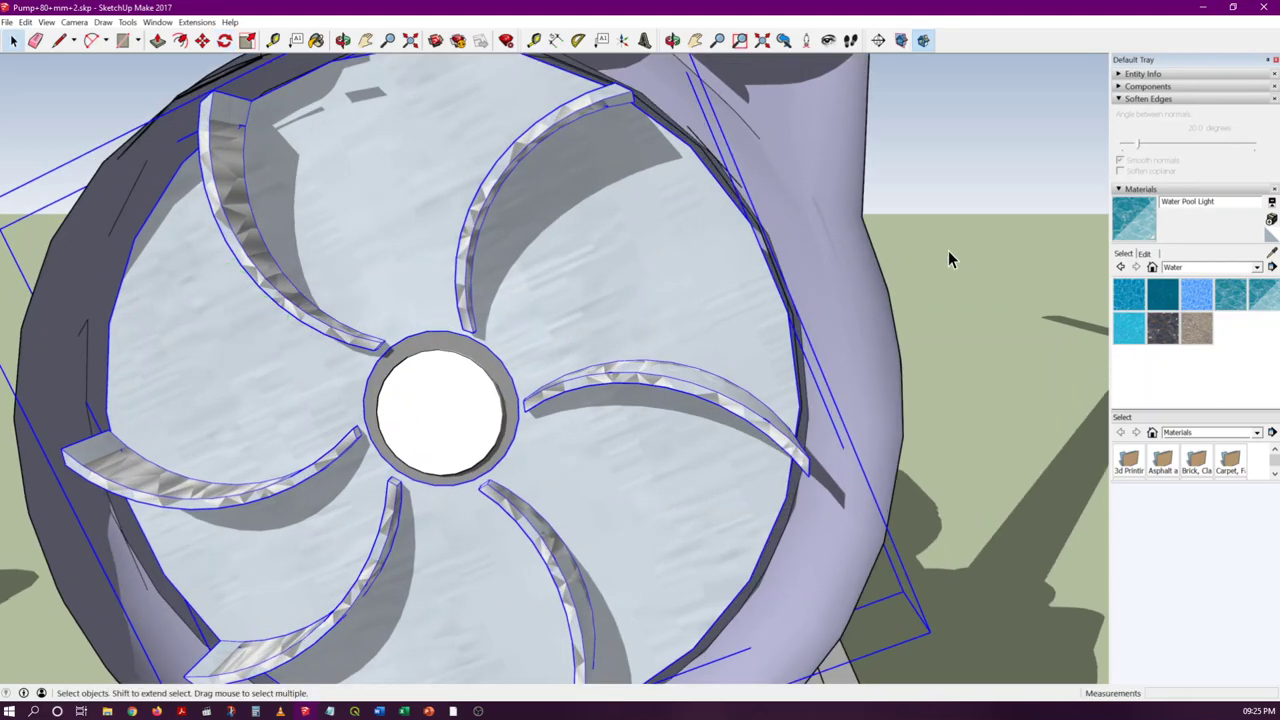
Step: Examine the round eye at the impeller's centre and the inner ends of the surrounding vanes
key("shift+z")
scroll(486, 333, "up", 5)
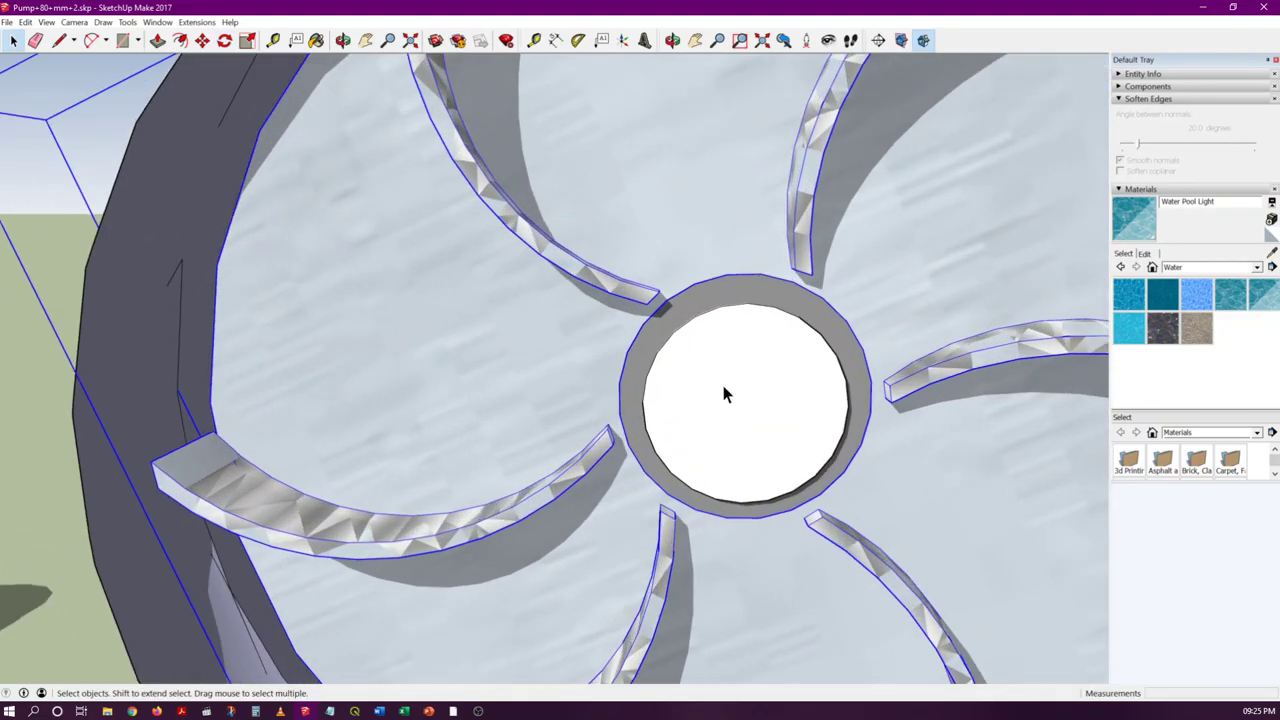
scroll(605, 296, "down", 1)
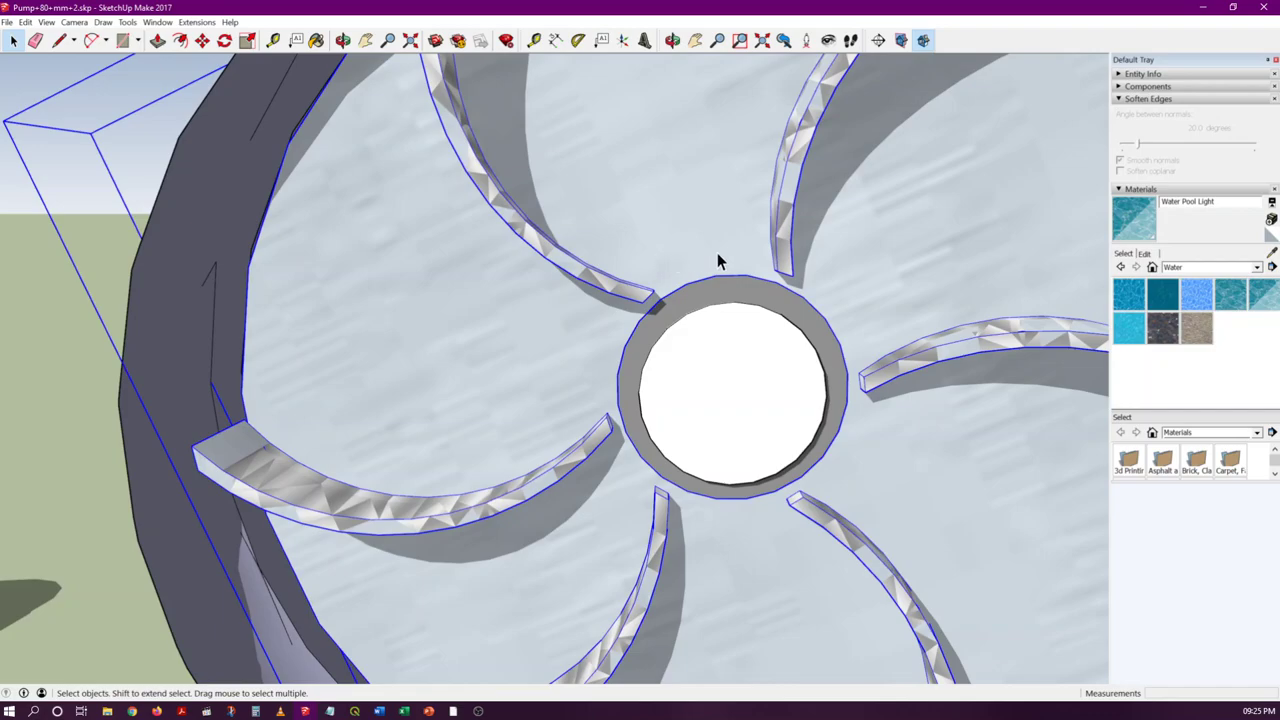
scroll(708, 254, "down", 2)
scroll(458, 202, "down", 2)
scroll(322, 281, "up", 1)
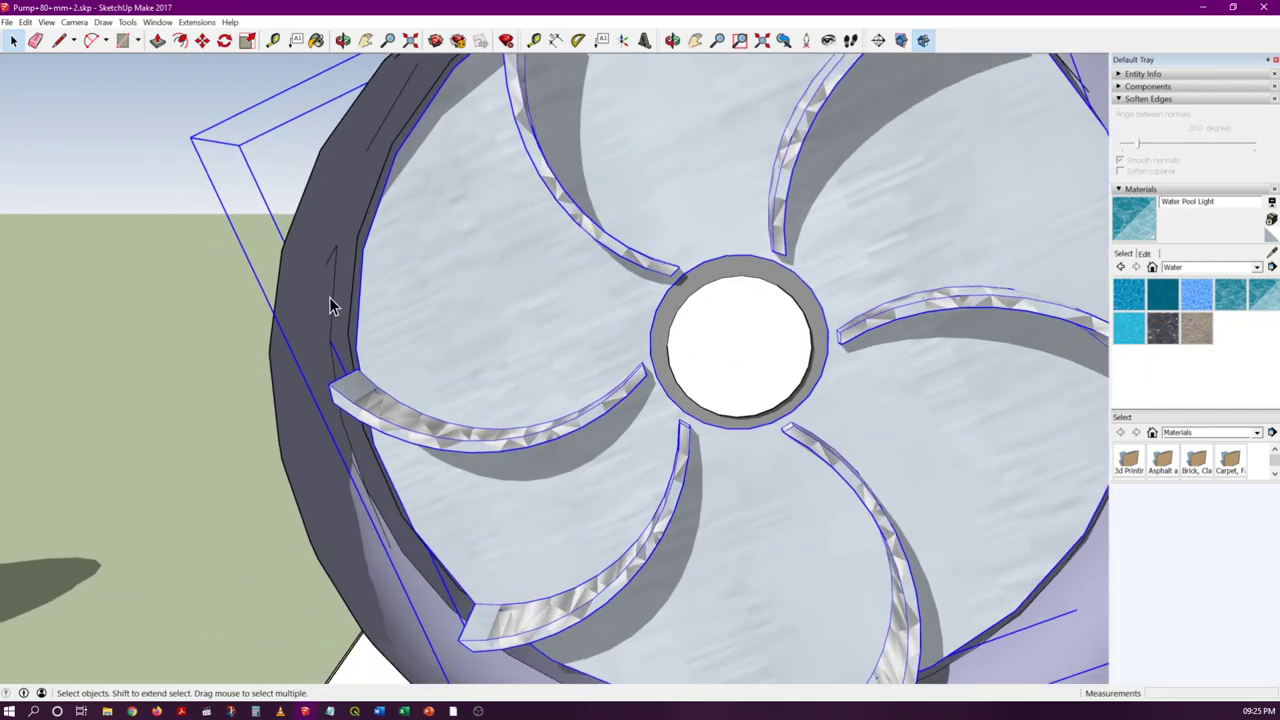
Step: Examine the outer tip of an impeller vane against the casing wall on the side away from the discharge outlet
scroll(333, 307, "up", 4)
mouse_move(371, 317)
middle_mouse_down()
mouse_move(637, 293)
mouse_move(622, 288)
middle_mouse_up()
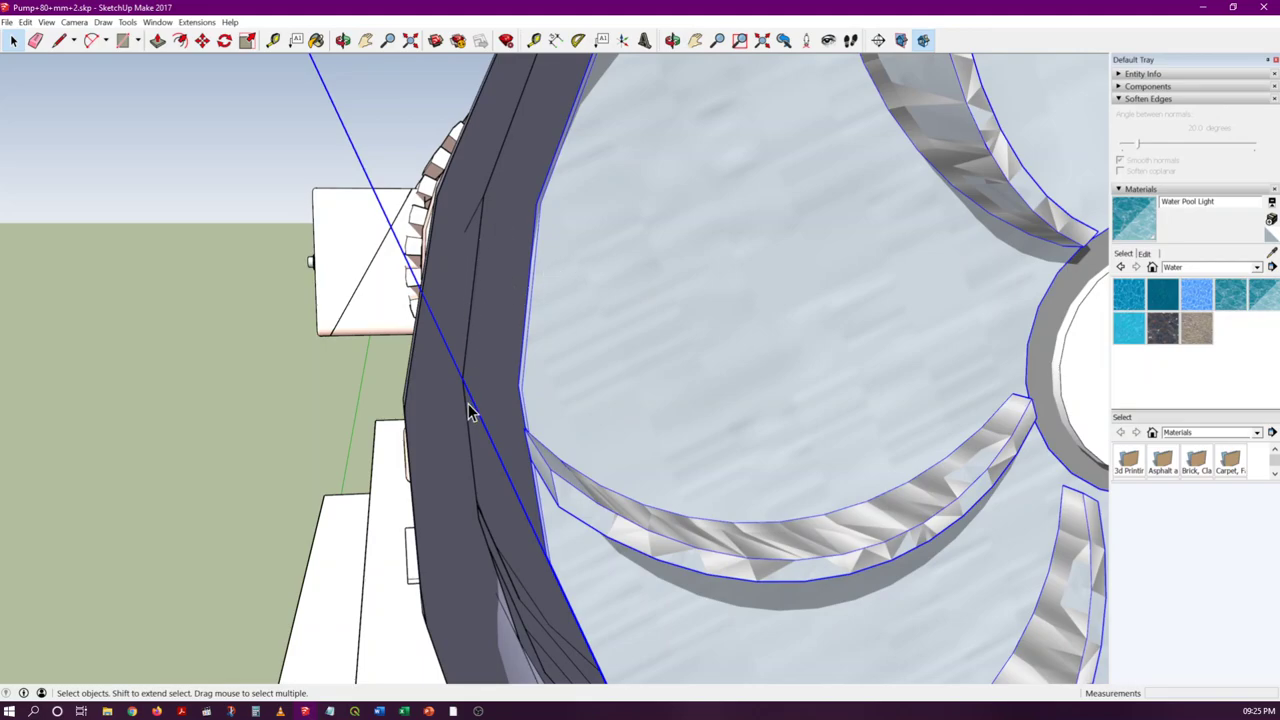
scroll(437, 172, "down", 5)
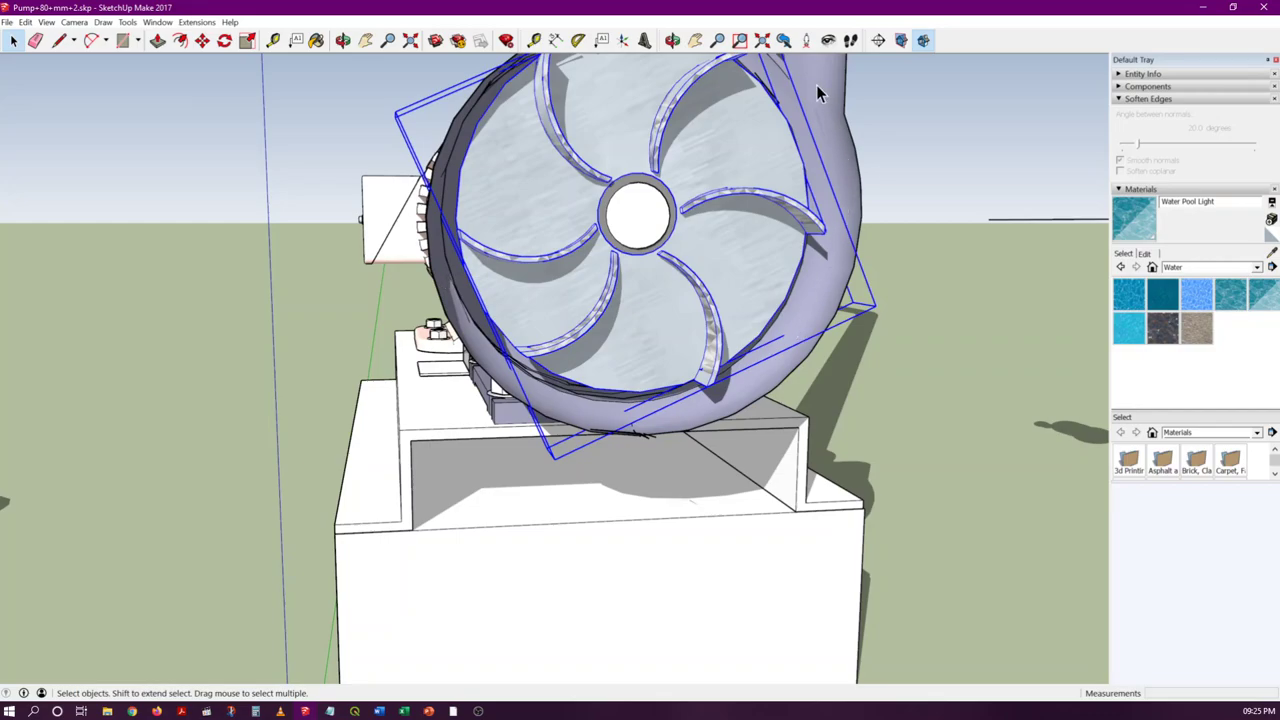
Step: Examine the volute passage between the impeller and the casing wall on the outlet side, and clear the impeller selection
scroll(456, 255, "down", 3)
scroll(714, 258, "up", 3)
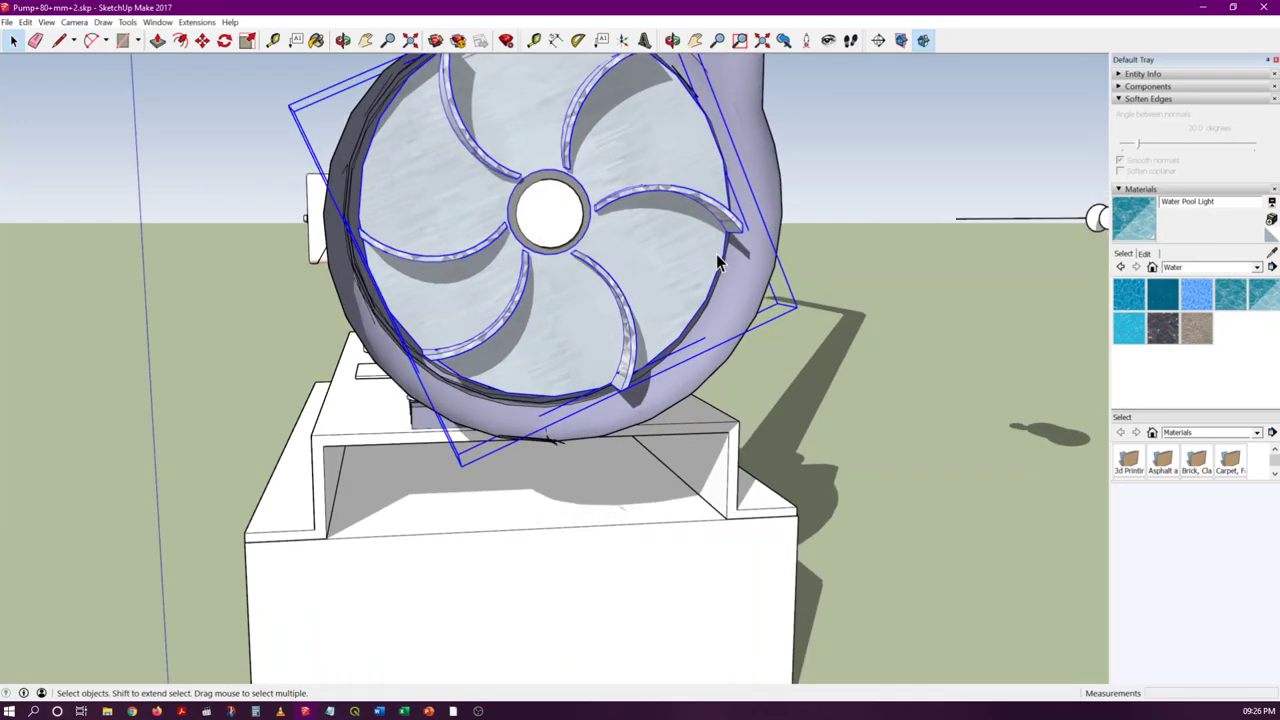
scroll(717, 258, "up", 2)
middle_click_drag(731, 251, 623, 283)
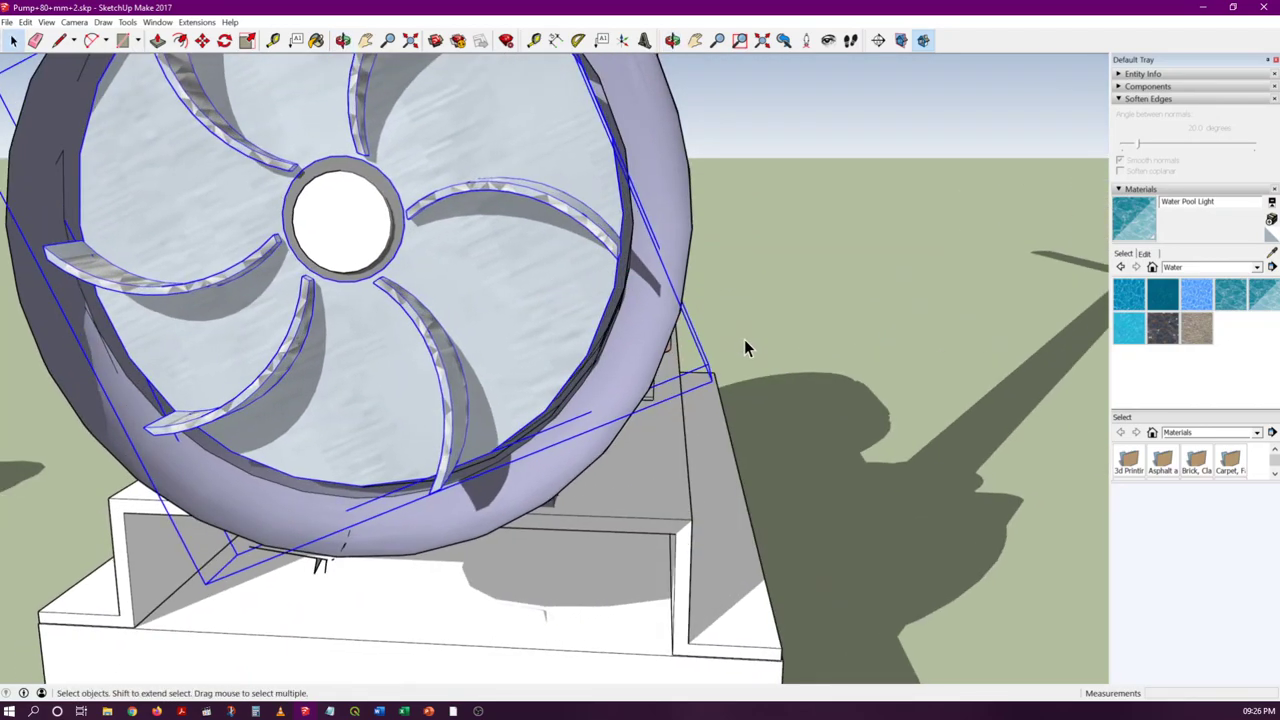
scroll(745, 341, "down", 1)
mouse_move(745, 341)
middle_mouse_down()
mouse_move(727, 388)
mouse_move(657, 171)
middle_mouse_up()
scroll(727, 388, "up", 1)
scroll(727, 388, "down", 1)
scroll(688, 323, "up", 1)
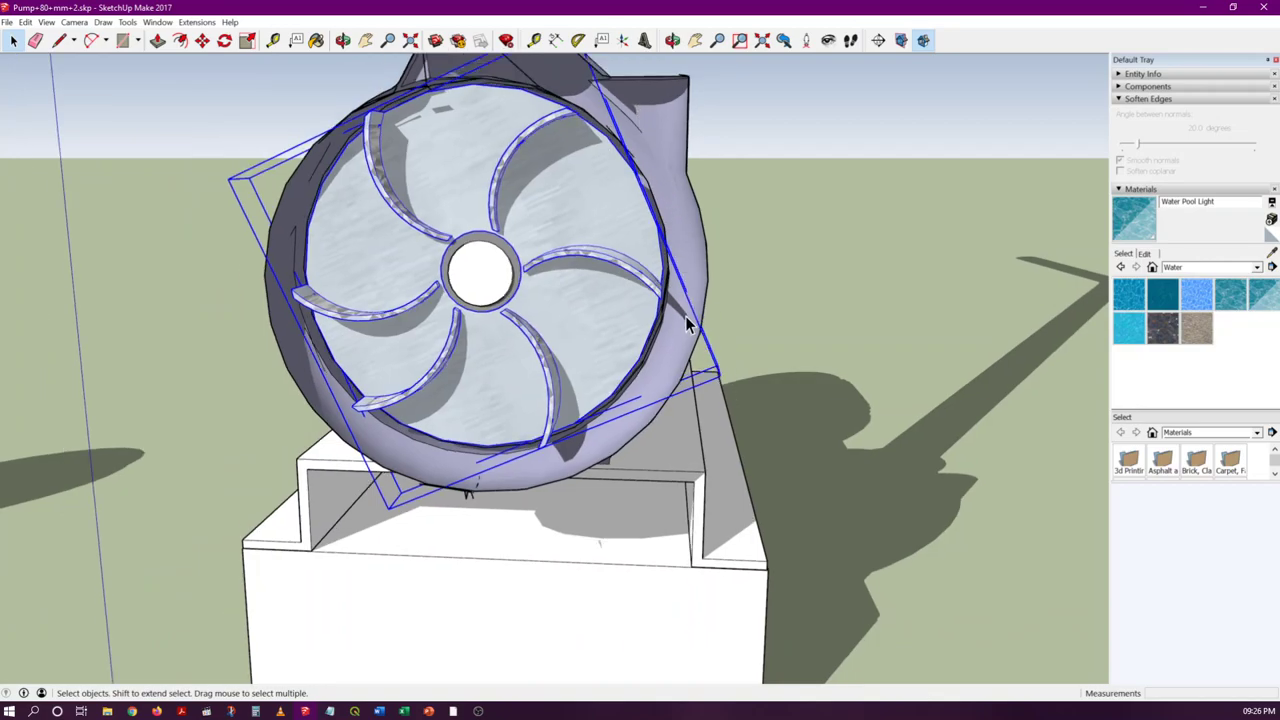
left_click(800, 320)
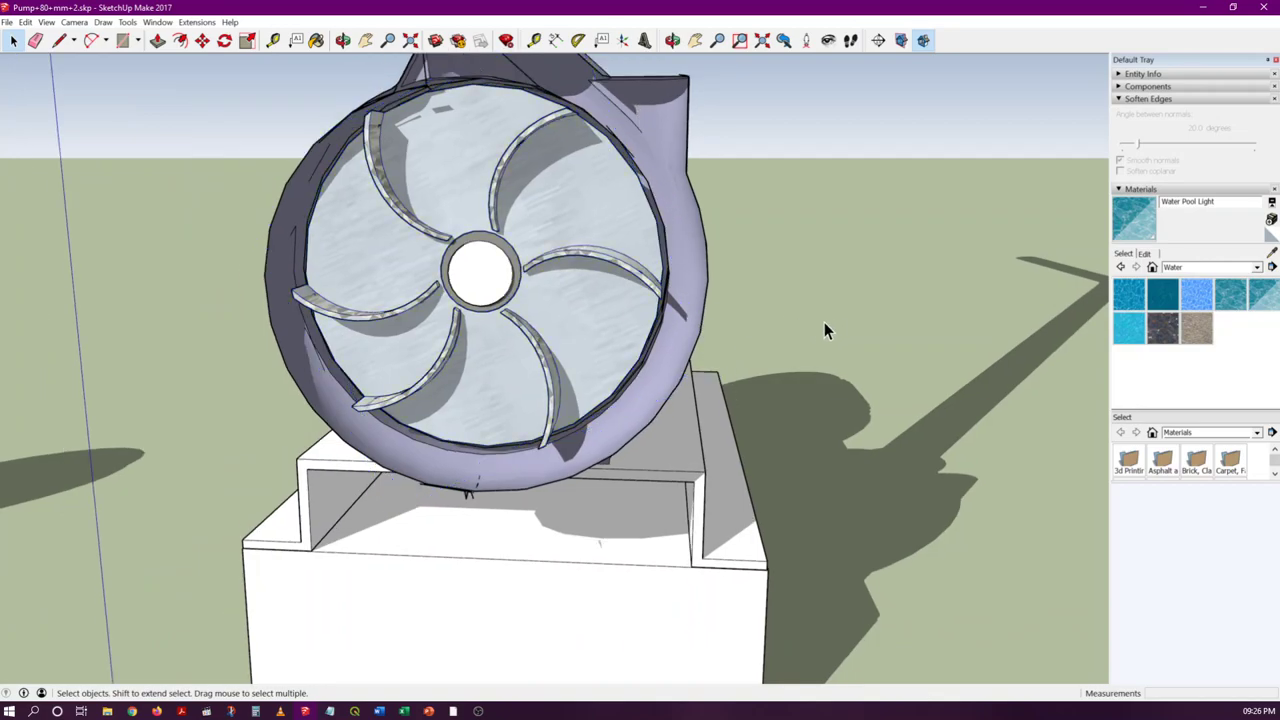
Step: Examine the casing's discharge neck between the top of the impeller and the blue pipe's flange
scroll(775, 396, "down", 2)
scroll(695, 499, "down", 1)
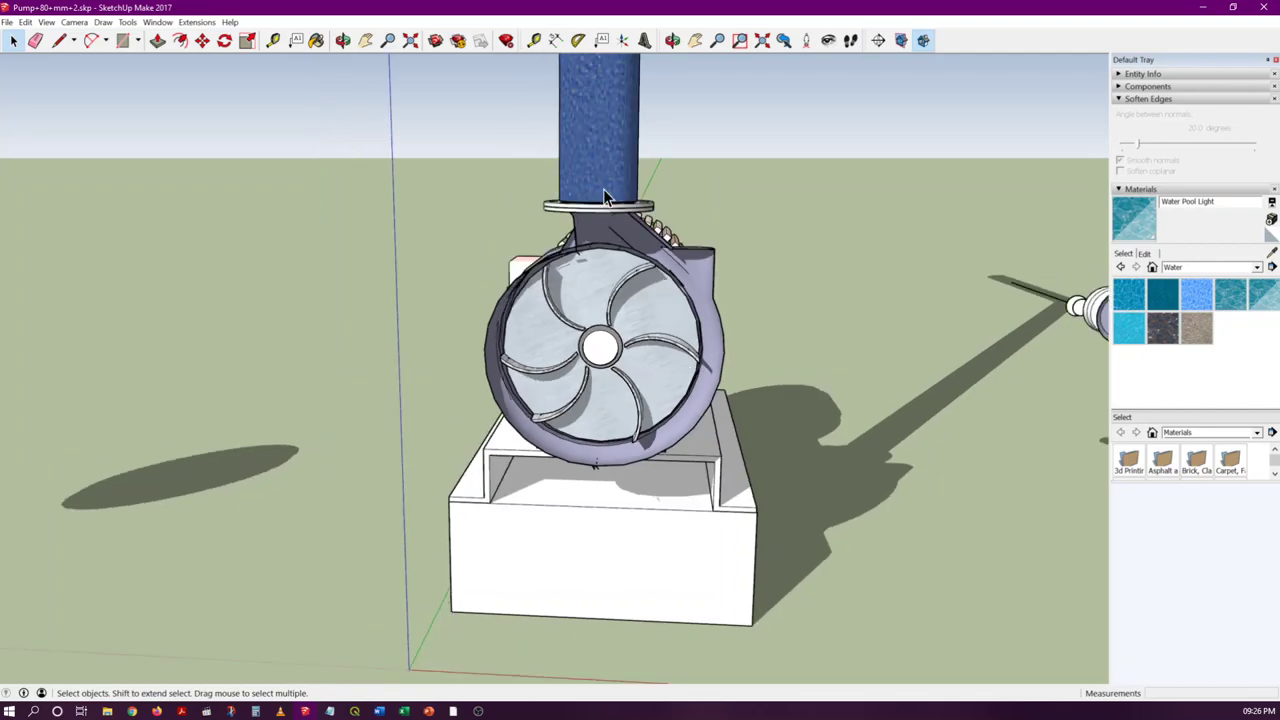
scroll(604, 196, "up", 5)
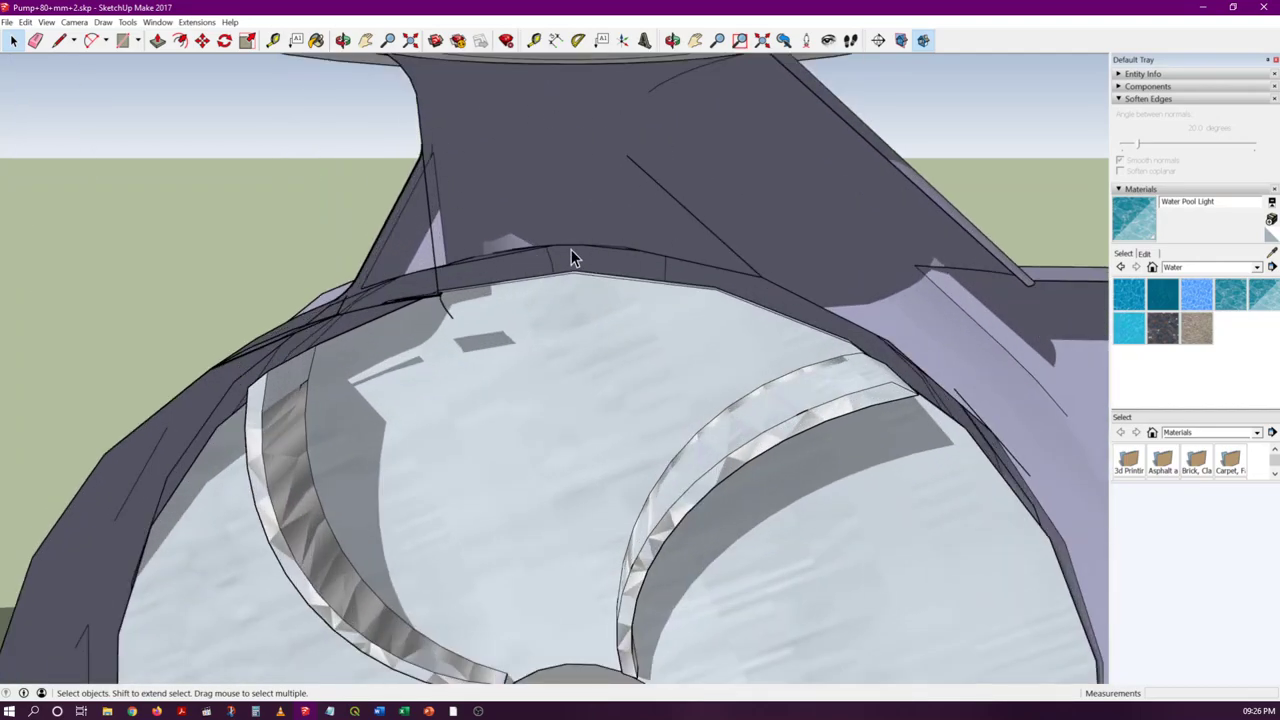
scroll(571, 249, "down", 1)
scroll(569, 389, "down", 2)
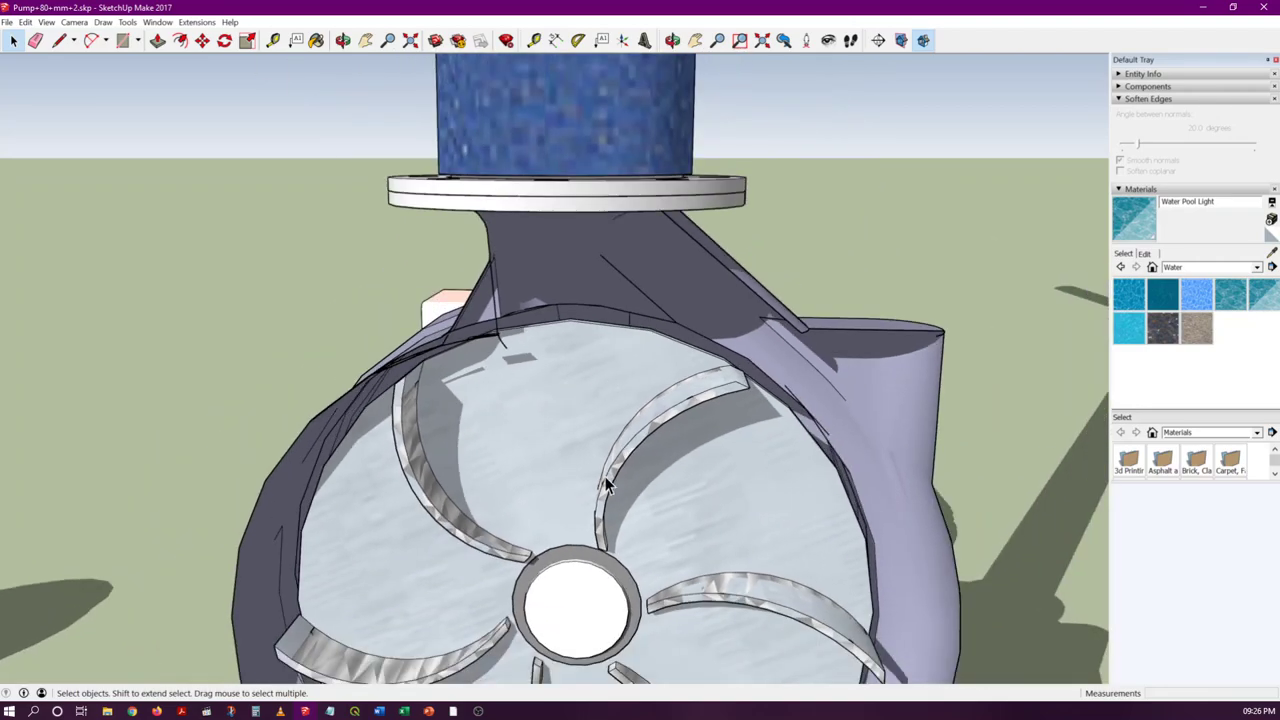
Step: Follow the vertical blue discharge pipe from the casing flange up to its upper elbow and view the whole pump assembly
scroll(572, 528, "down", 5)
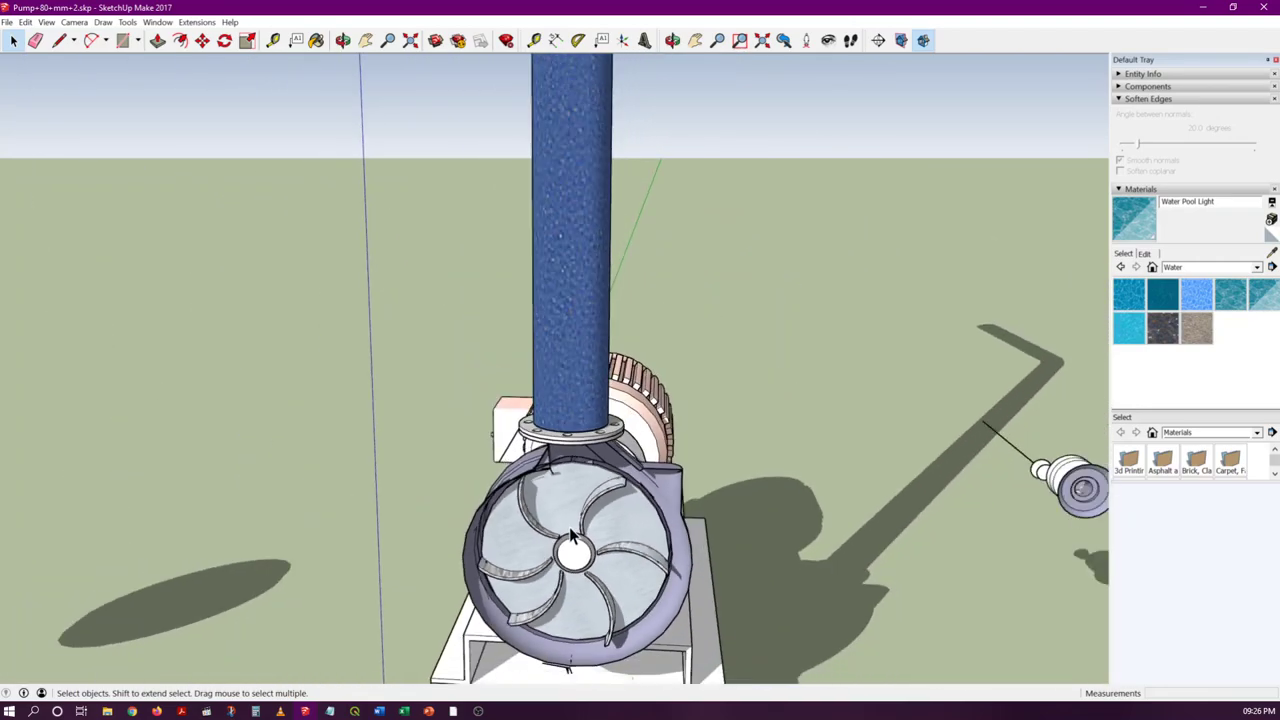
scroll(572, 538, "down", 6)
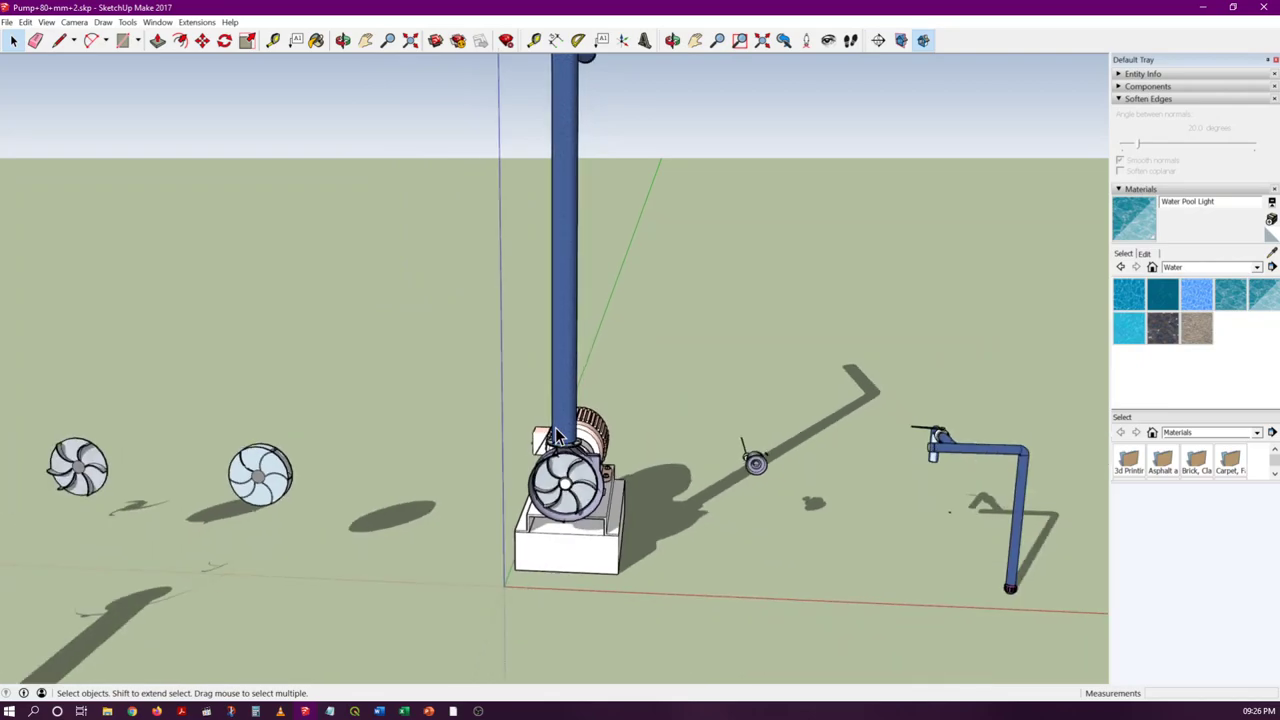
scroll(555, 437, "down", 2)
scroll(564, 127, "up", 7)
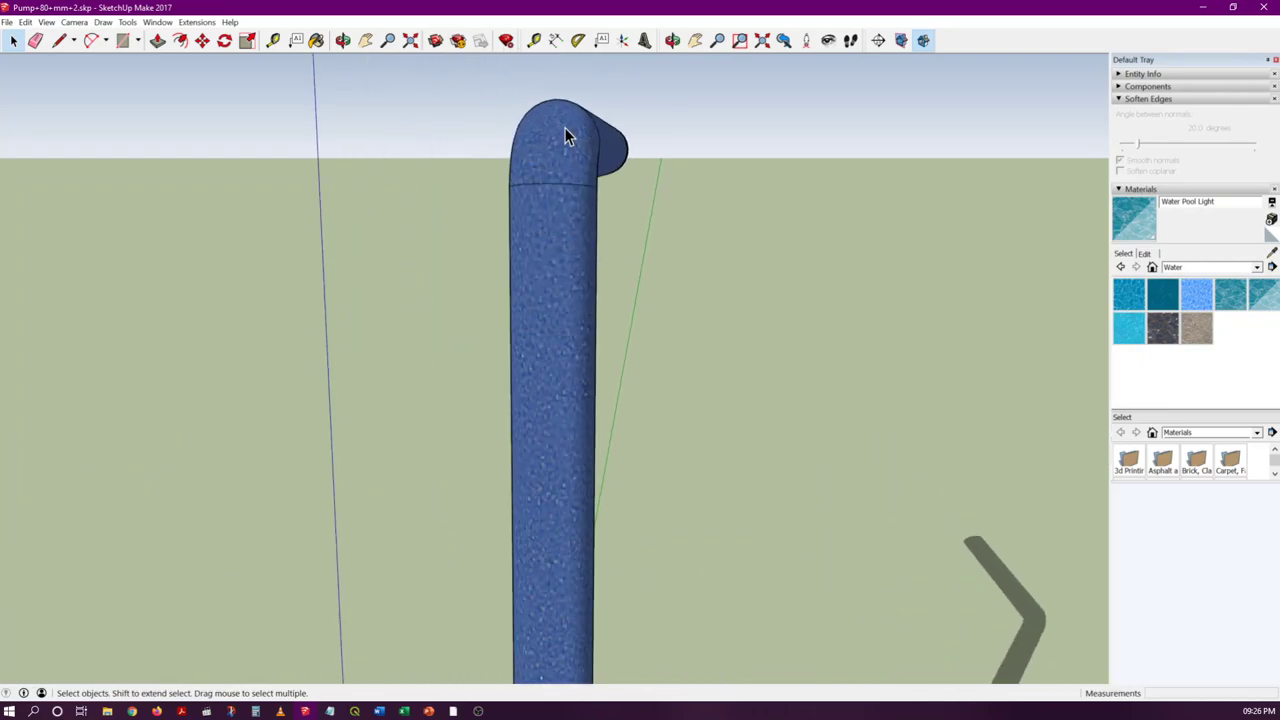
scroll(564, 127, "down", 7)
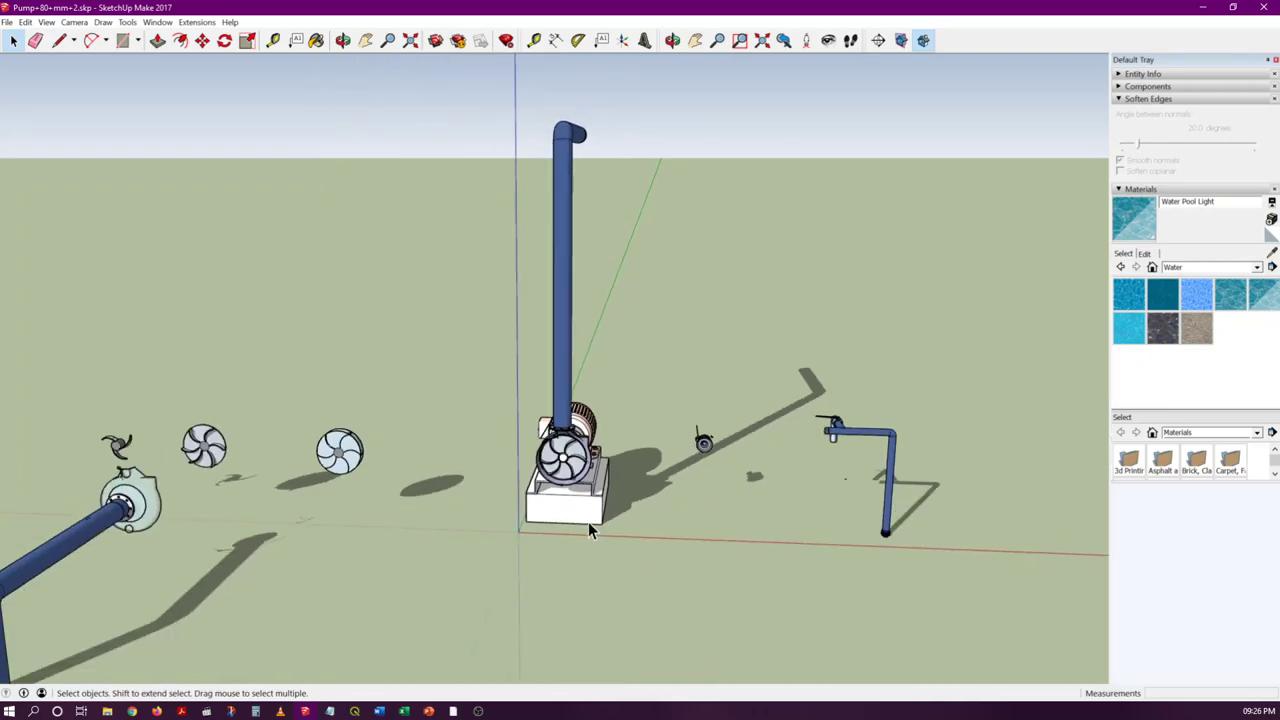
Step: Examine the casing corner where the volute meets the discharge neck above the impeller
scroll(588, 522, "up", 2)
scroll(509, 342, "up", 5)
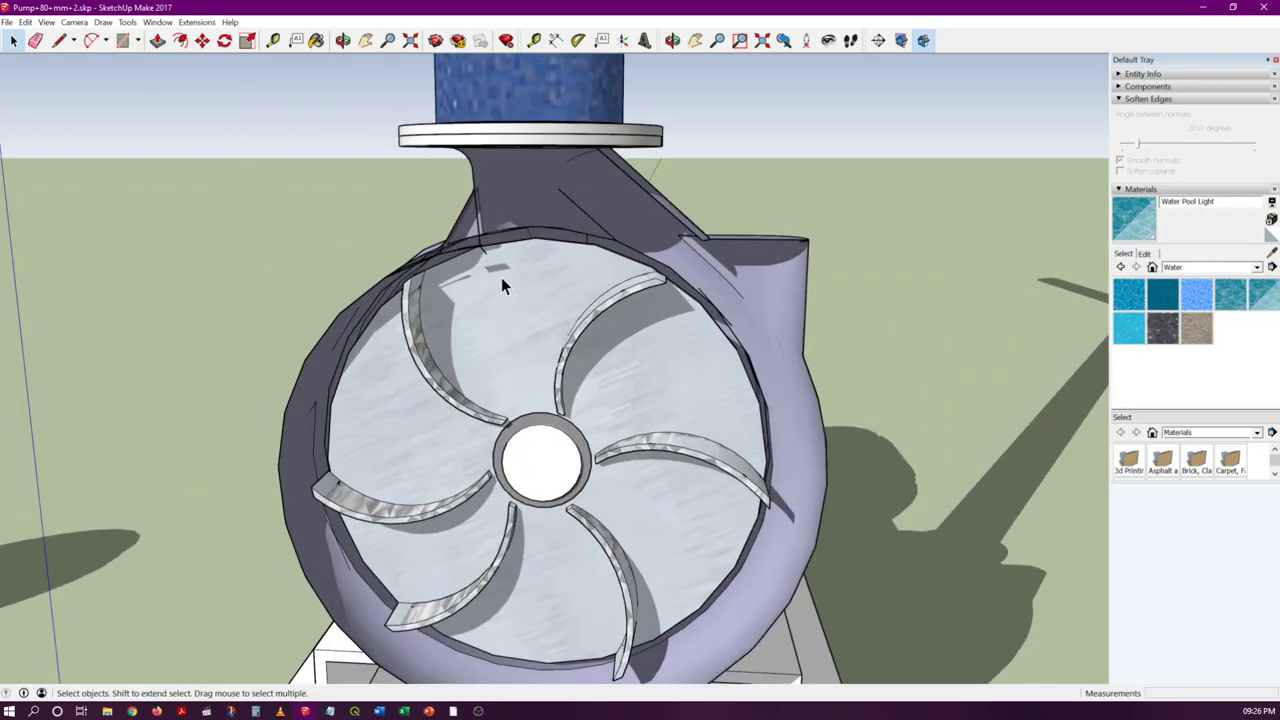
scroll(501, 277, "up", 6)
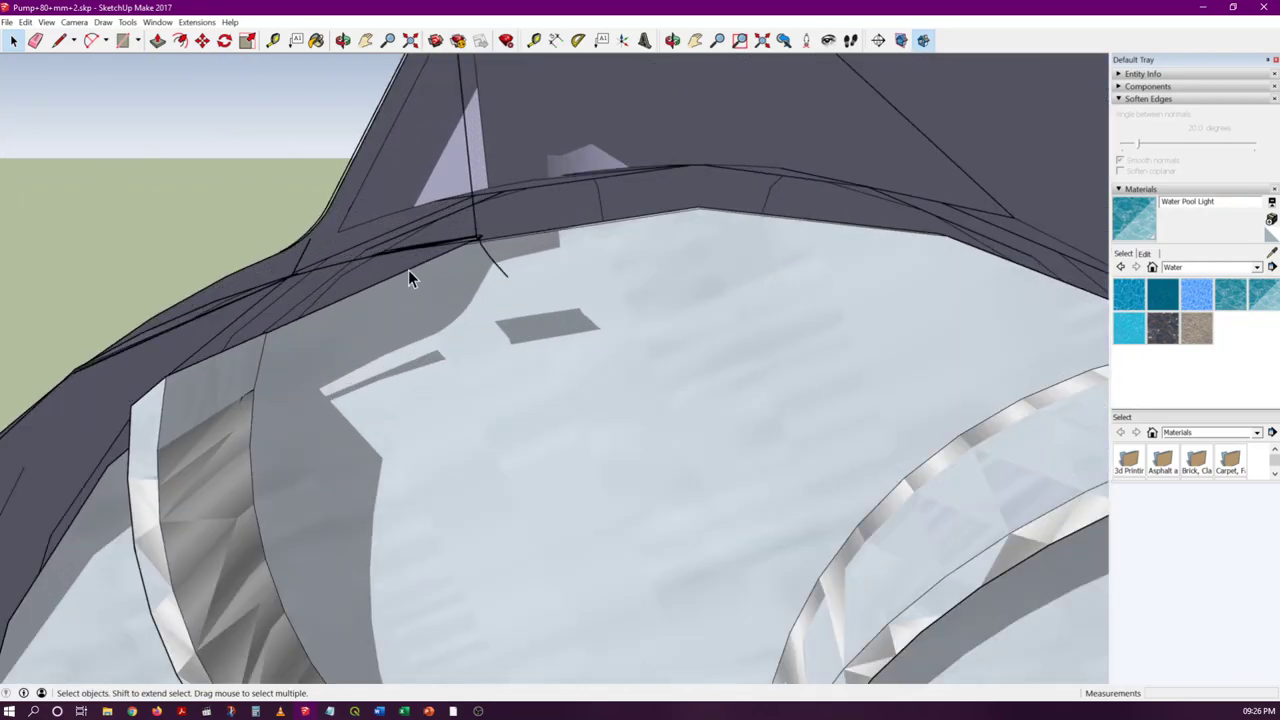
middle_click_drag(408, 270, 543, 257)
scroll(522, 172, "up", 2)
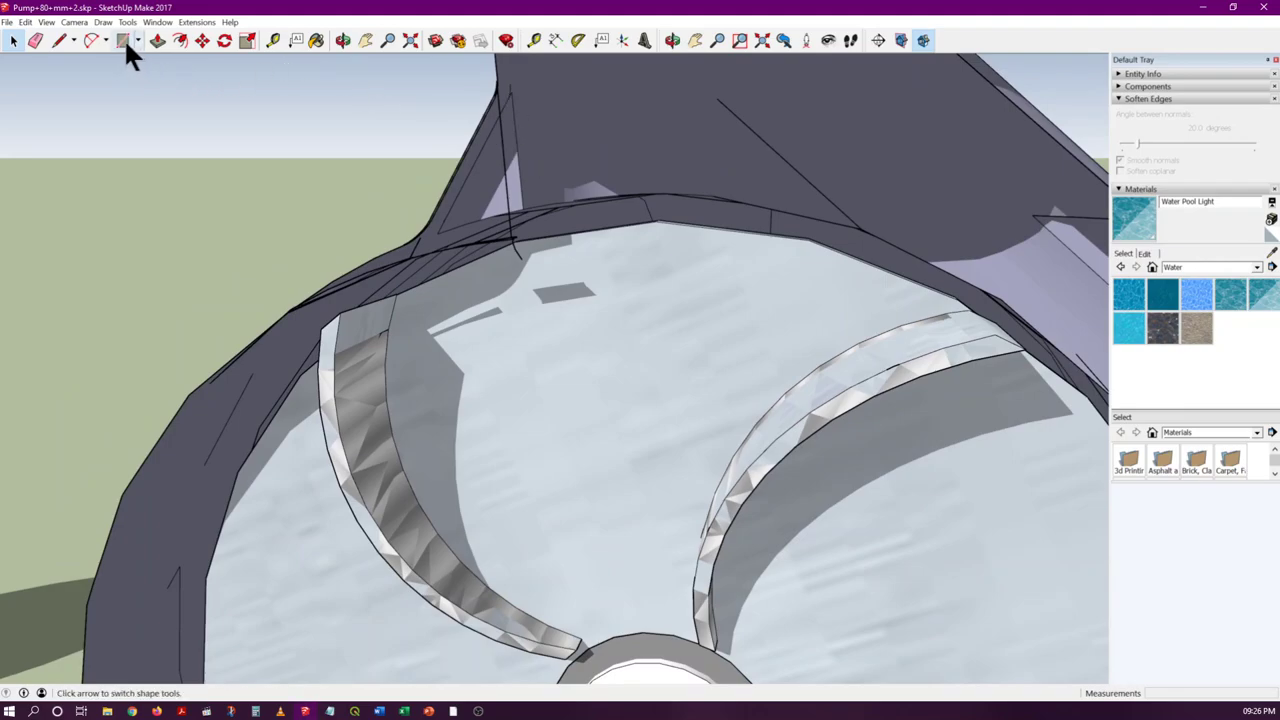
Step: Try lines across the base of the discharge neck, including one about 0.039 m long to the impeller's rim, and undo them
left_click(57, 40)
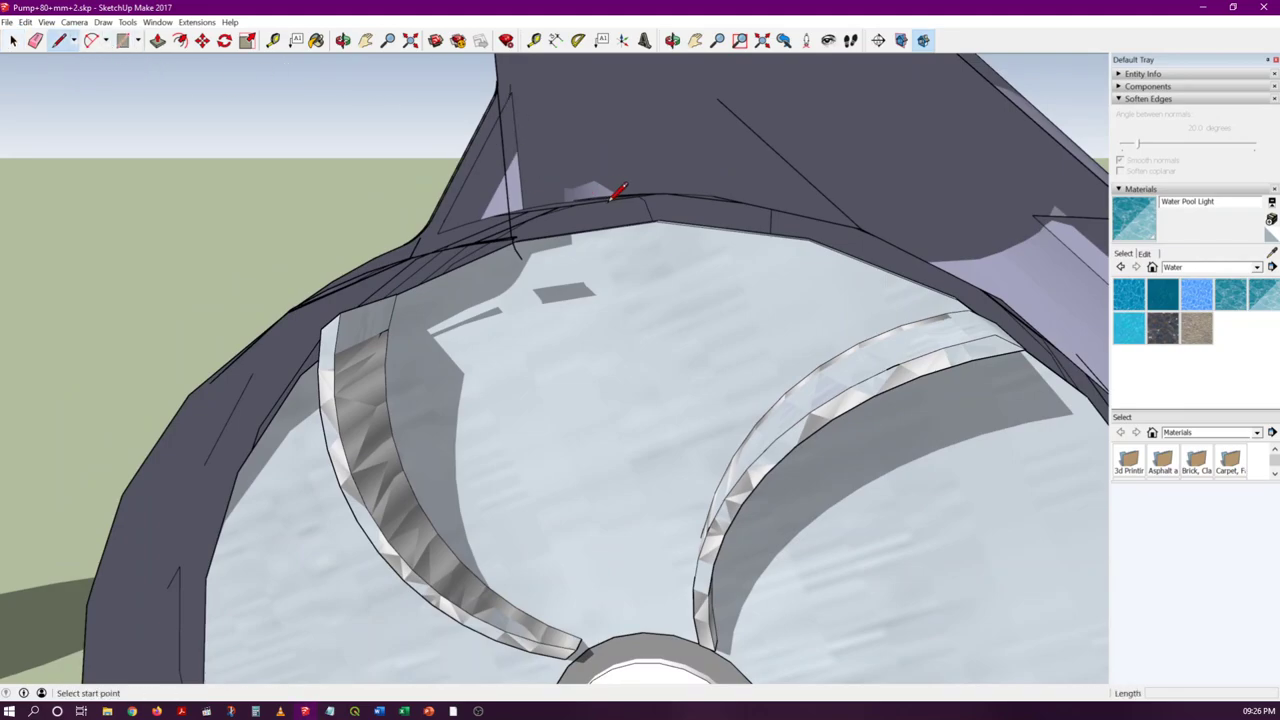
left_click(513, 113)
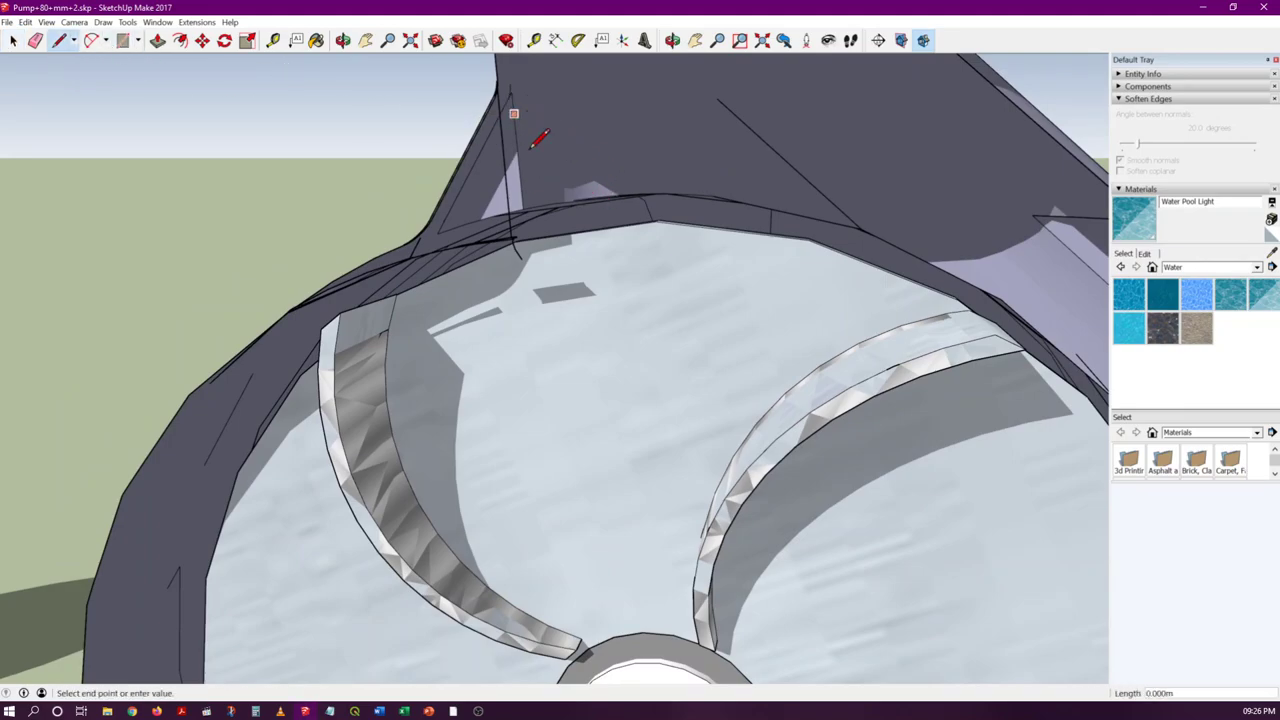
left_click(630, 193)
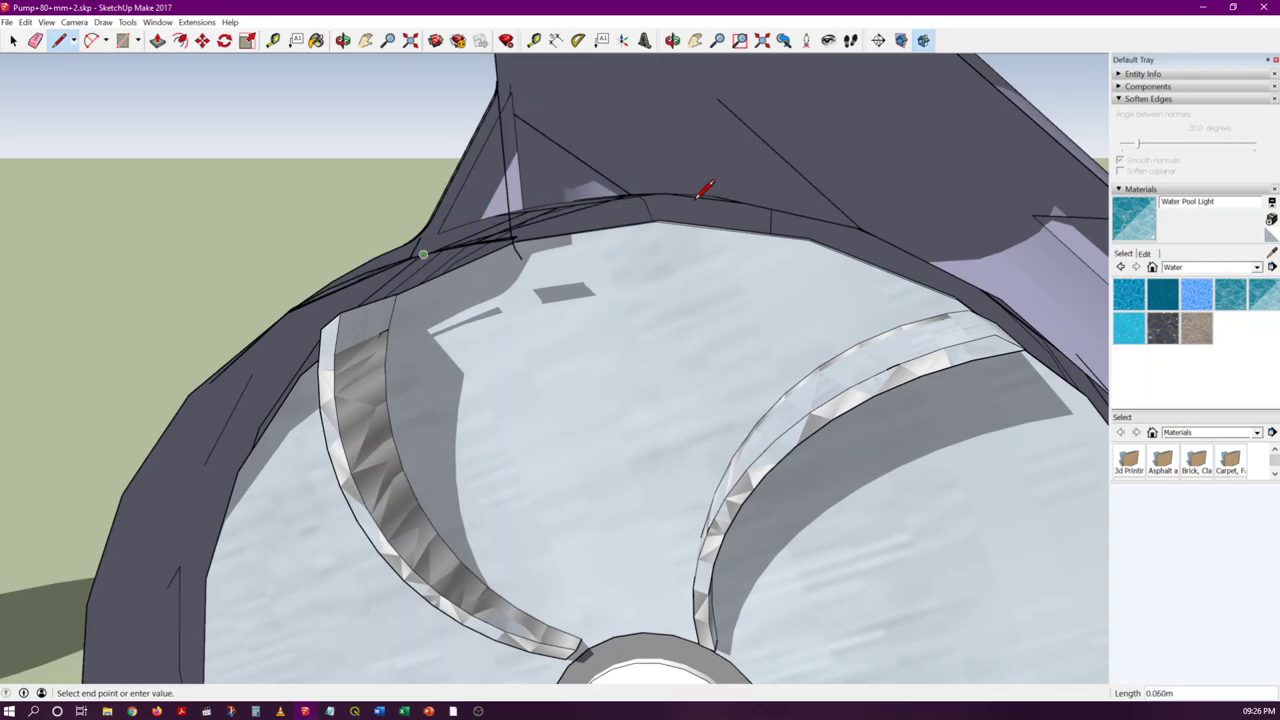
middle_click_drag(451, 214, 514, 209)
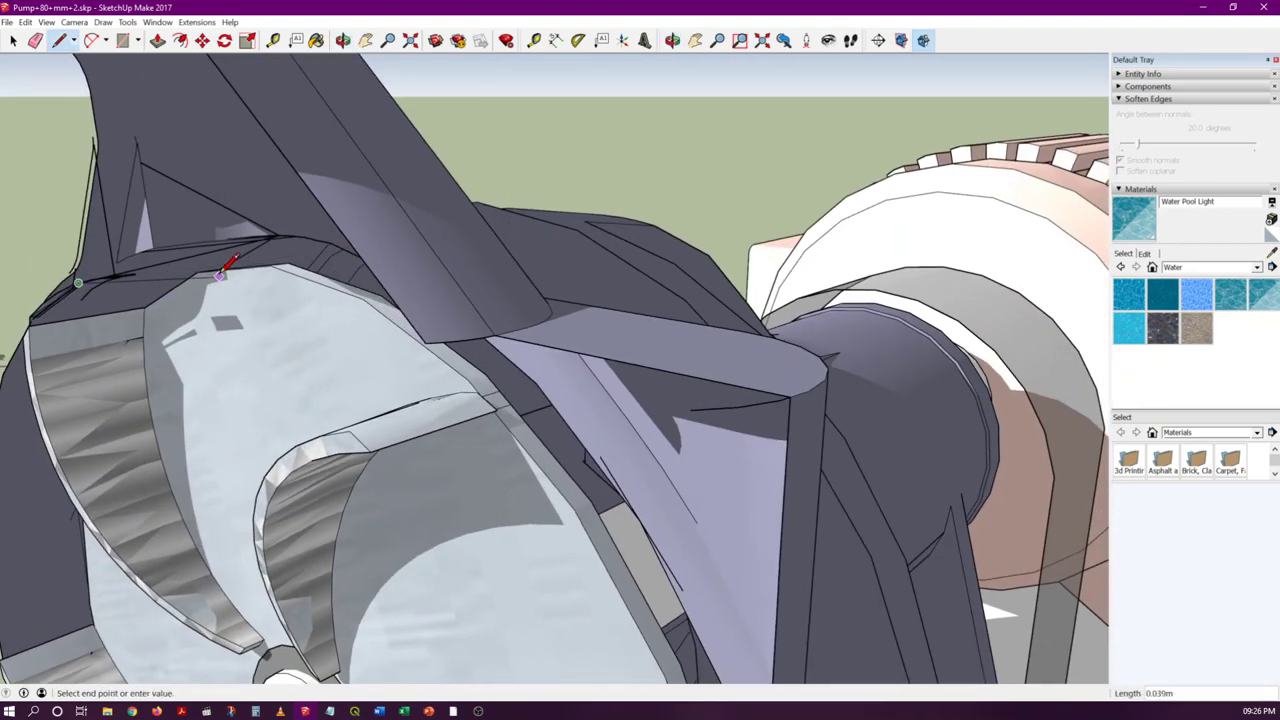
left_click(220, 276)
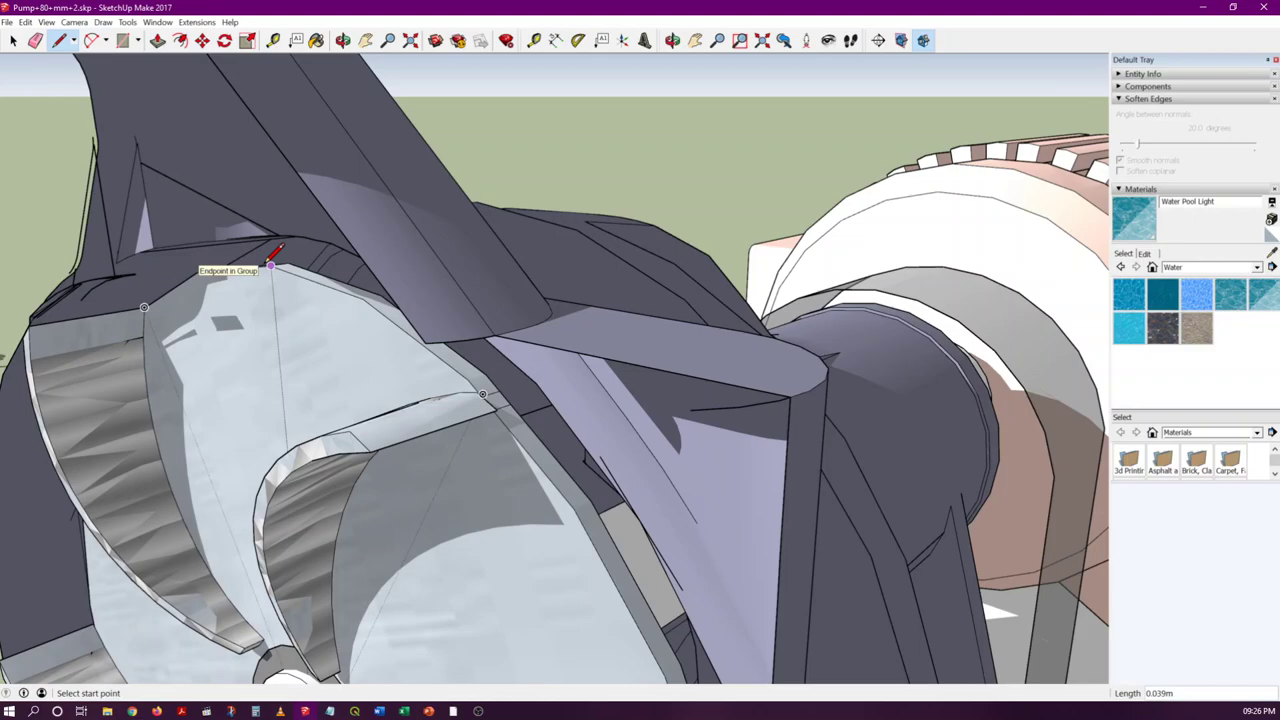
key("ctrl+z")
key("space")
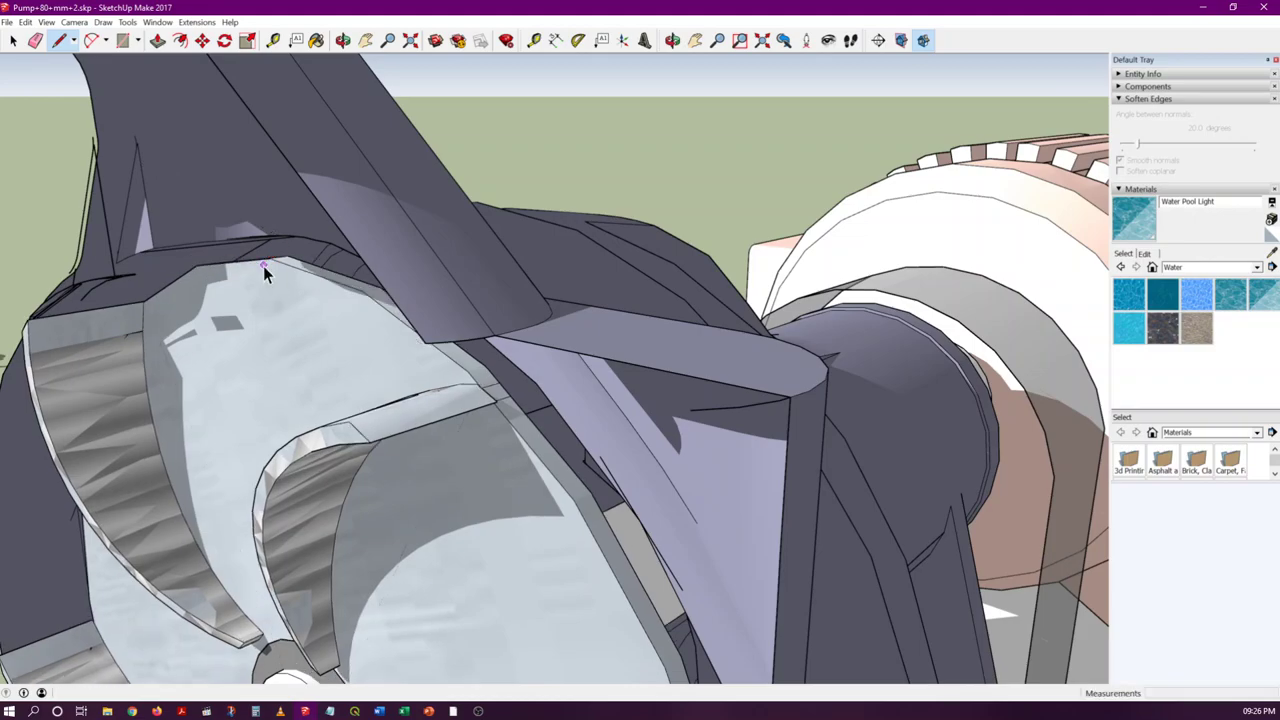
Step: Examine where the impeller's upper rim meets the base of the casing's discharge neck
scroll(580, 300, "up", 2)
middle_click_drag(472, 361, 624, 321)
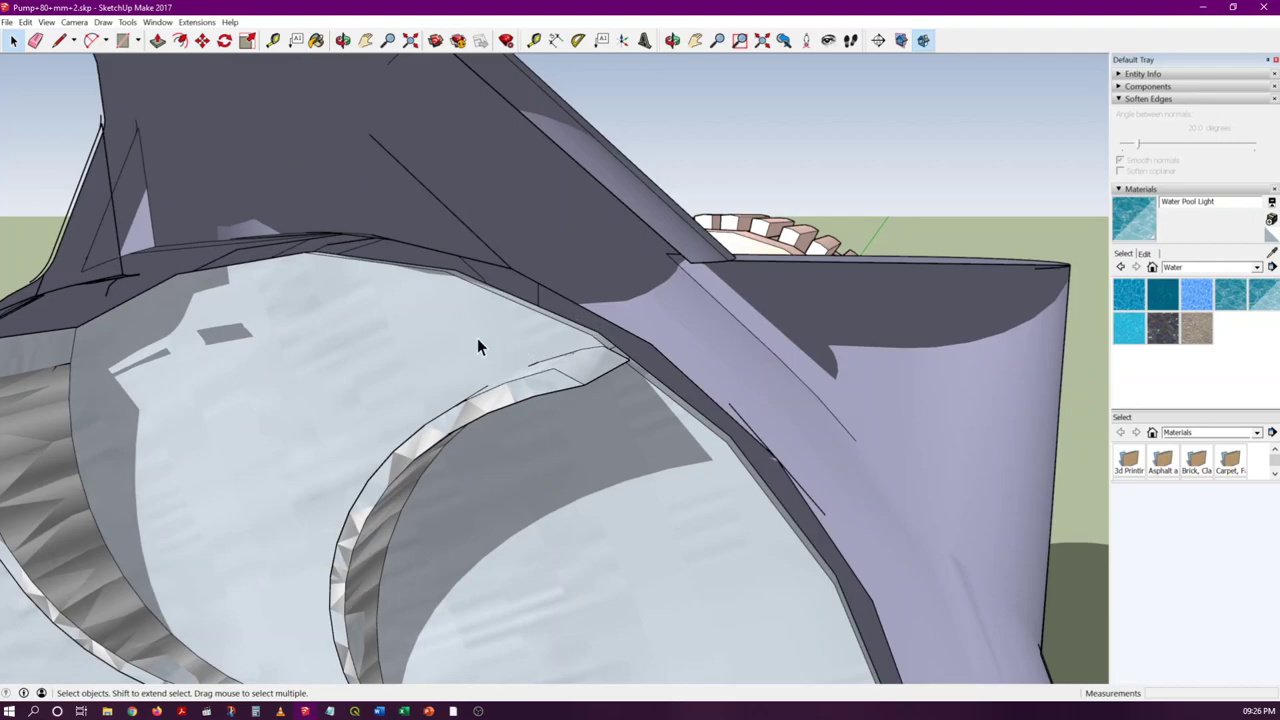
key("ctrl+z")
scroll(808, 287, "down", 3)
scroll(335, 306, "up", 4)
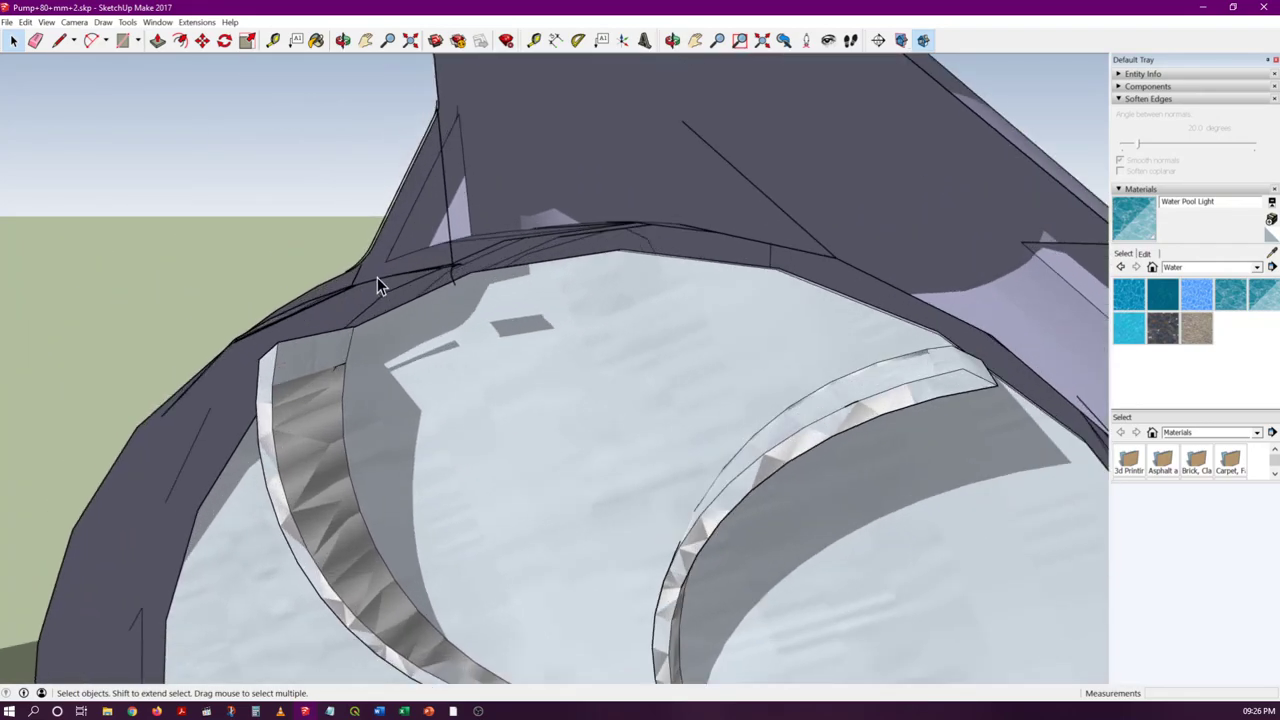
middle_click_drag(512, 257, 592, 383)
scroll(592, 383, "down", 3)
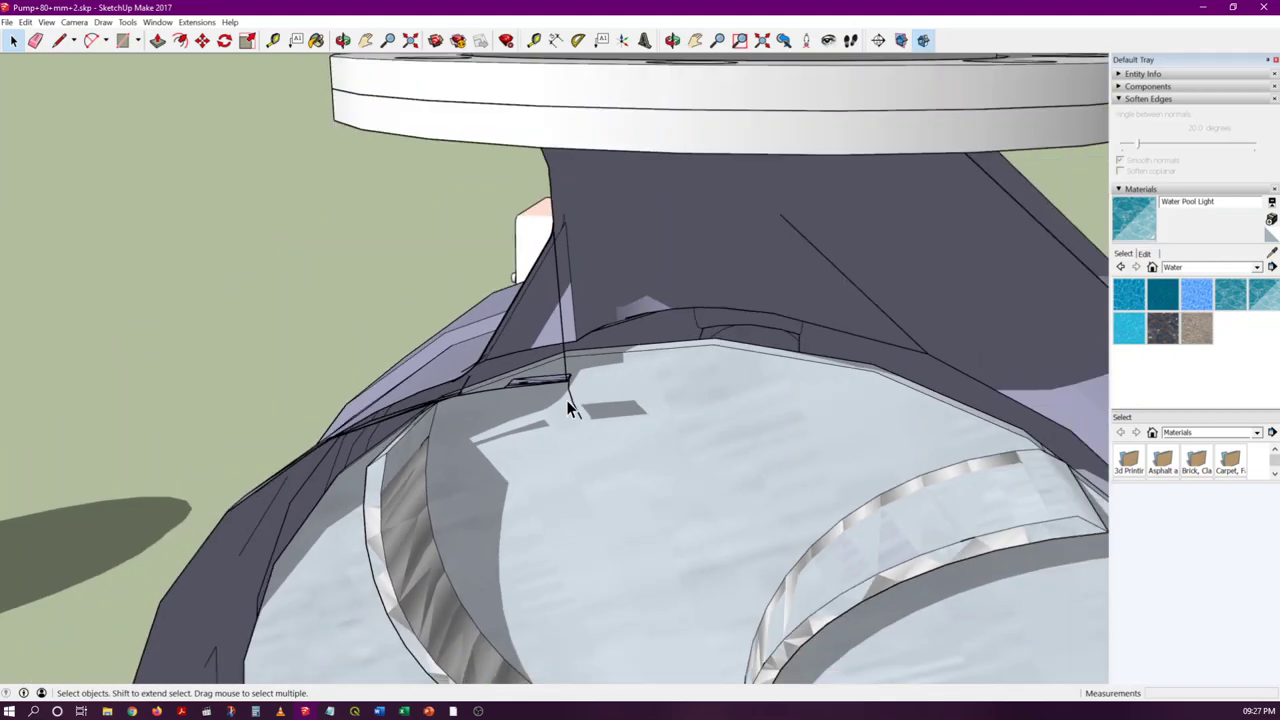
scroll(661, 348, "down", 3)
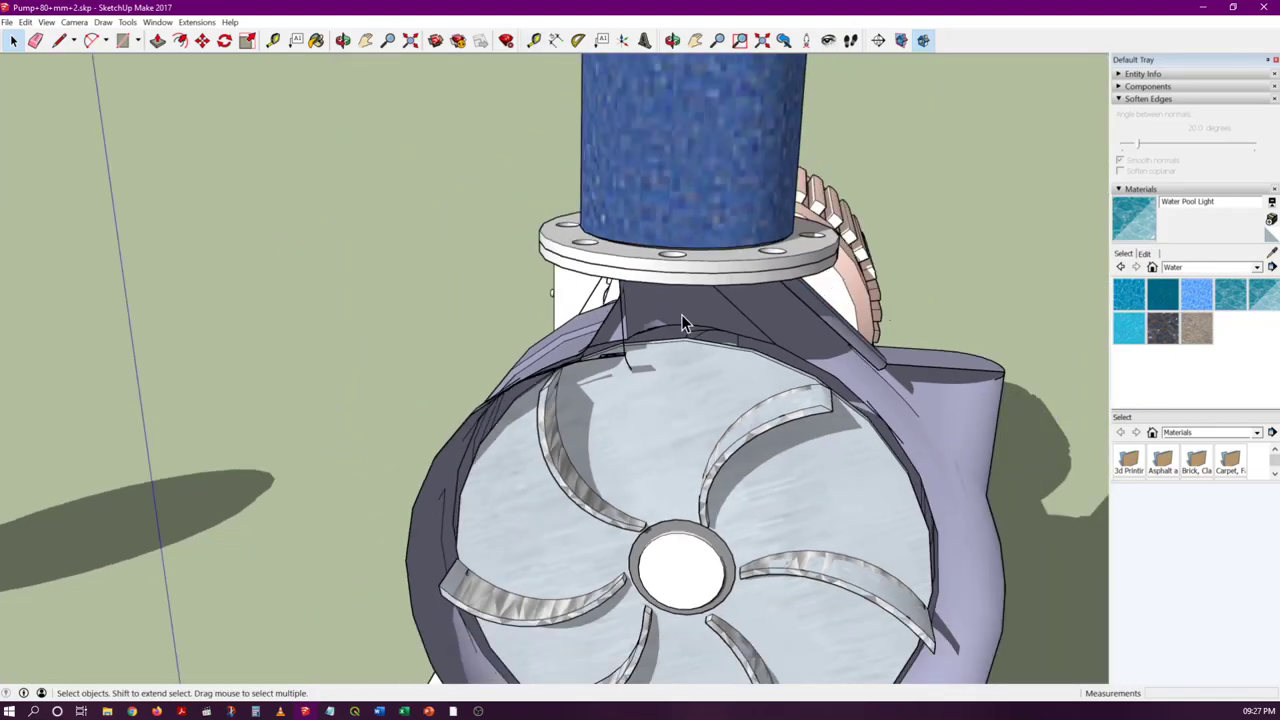
scroll(652, 378, "up", 6)
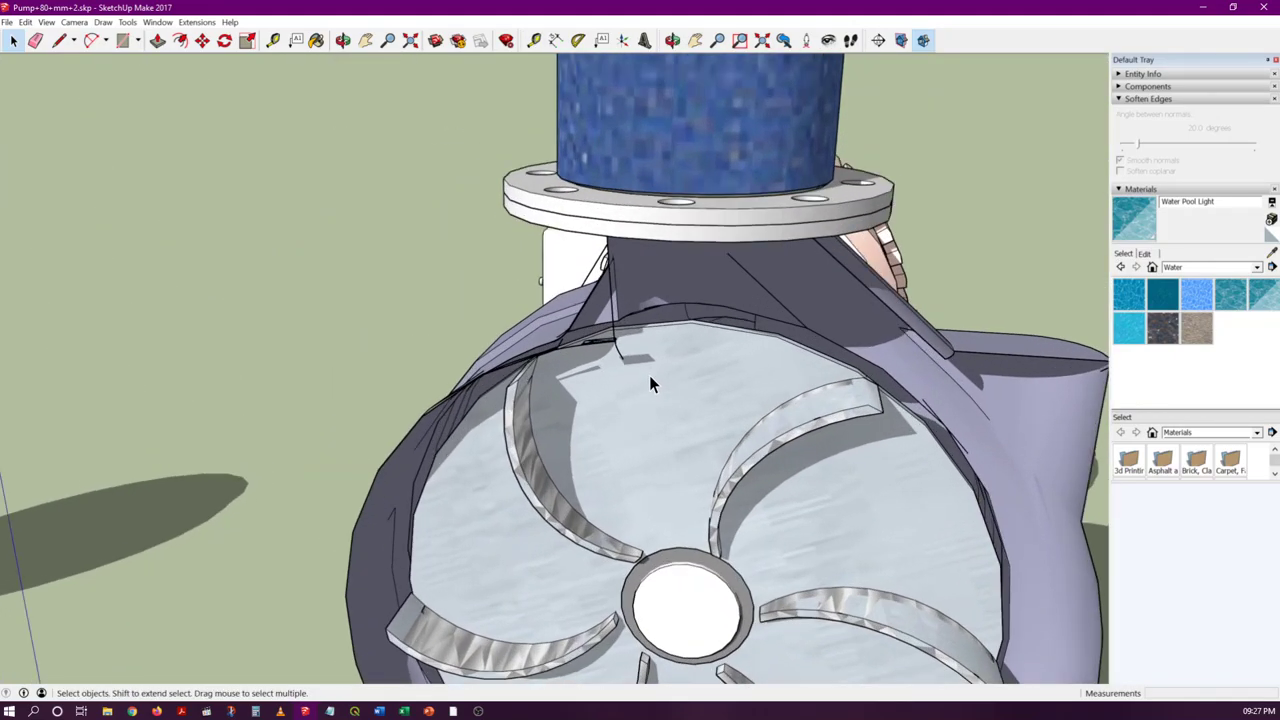
middle_click_drag(649, 375, 642, 222)
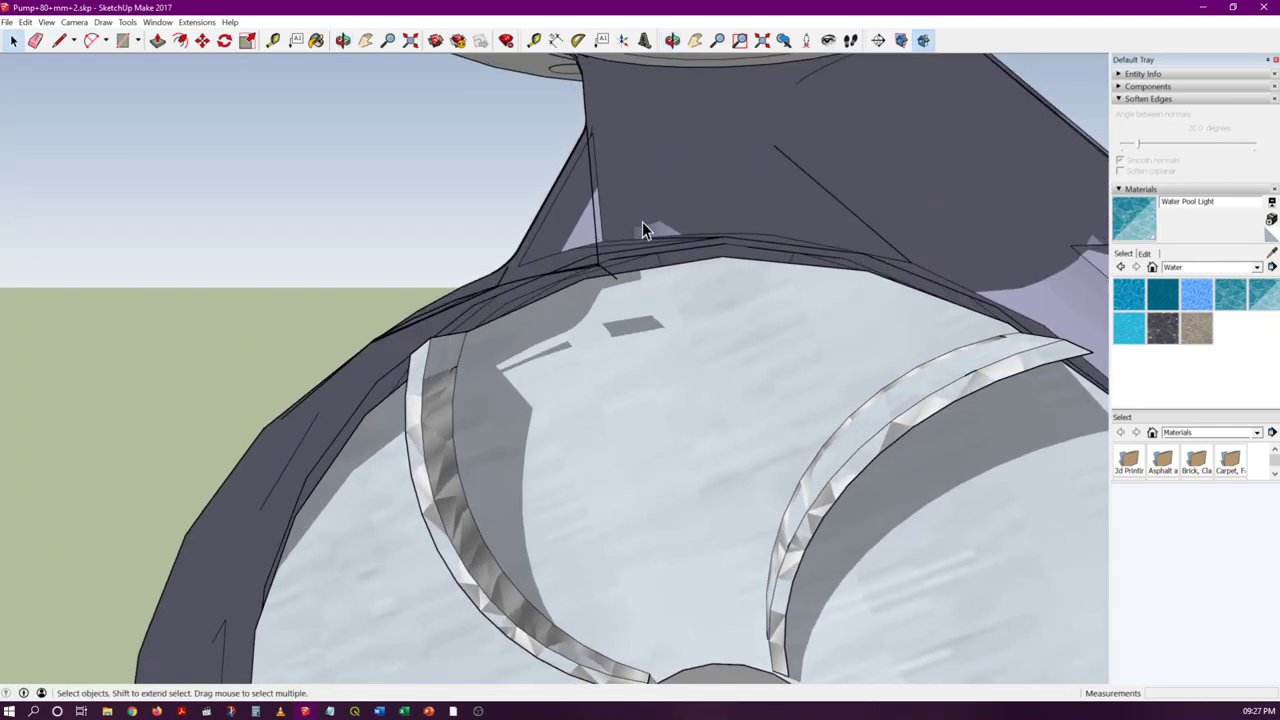
Step: Examine the open impeller face inside the volute together with the motor and base frame
scroll(642, 222, "down", 5)
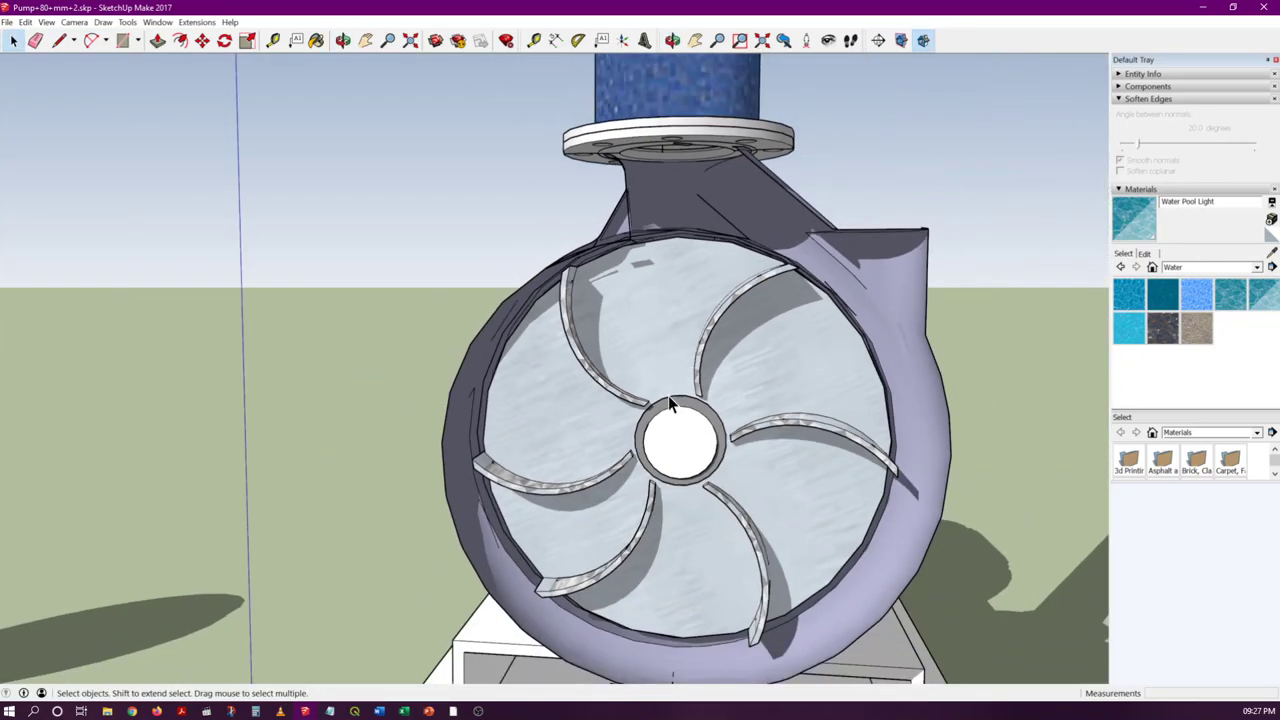
scroll(685, 378, "up", 5)
middle_click_drag(685, 378, 743, 337)
scroll(743, 337, "down", 5)
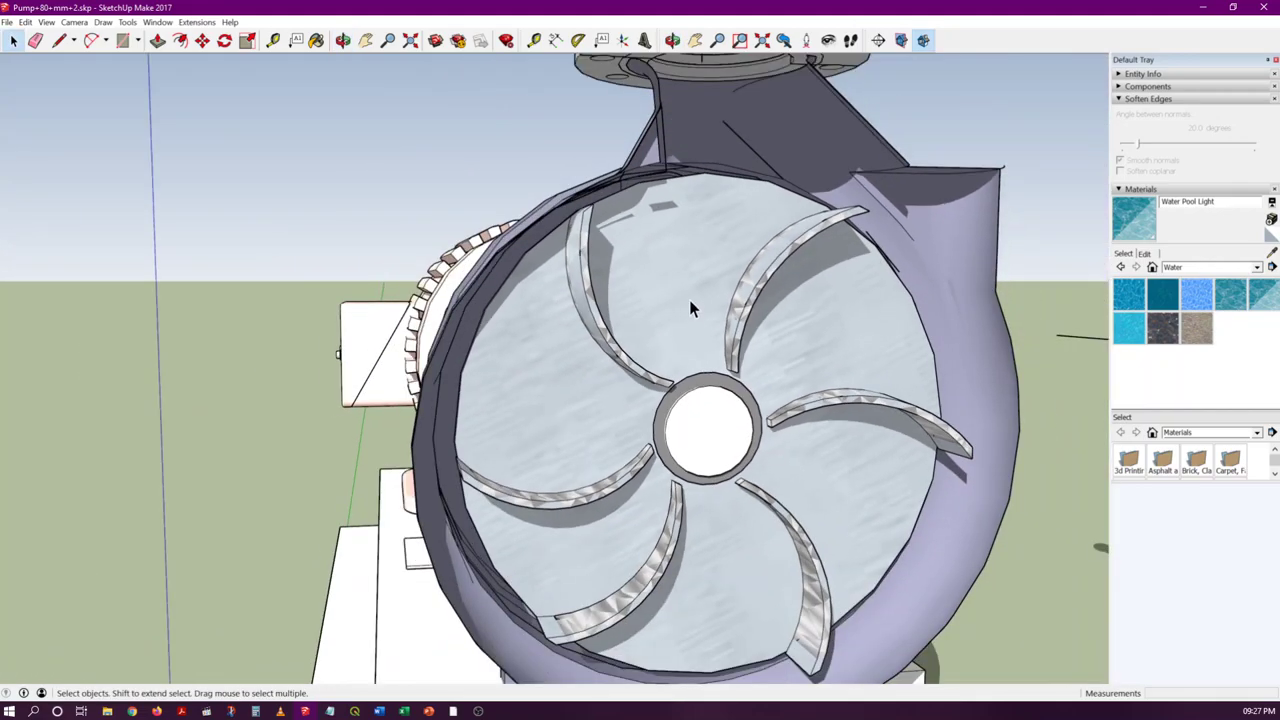
scroll(669, 295, "down", 3)
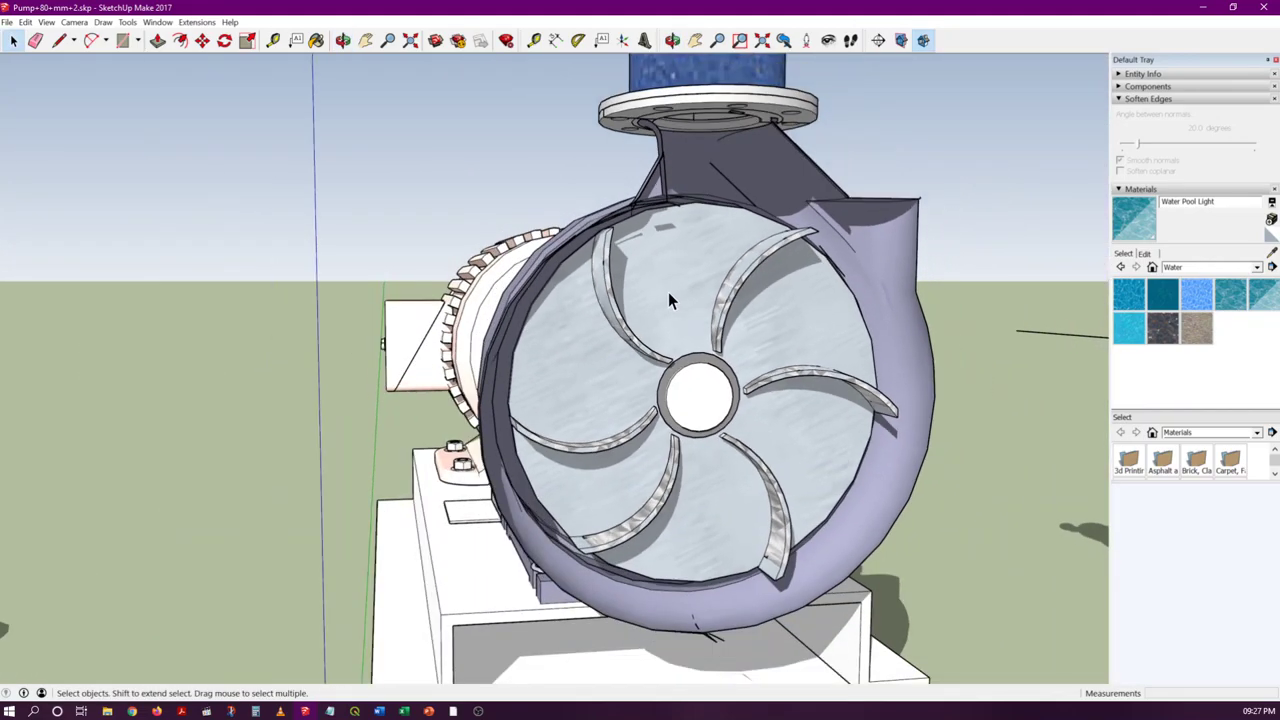
middle_click_drag(649, 298, 669, 373)
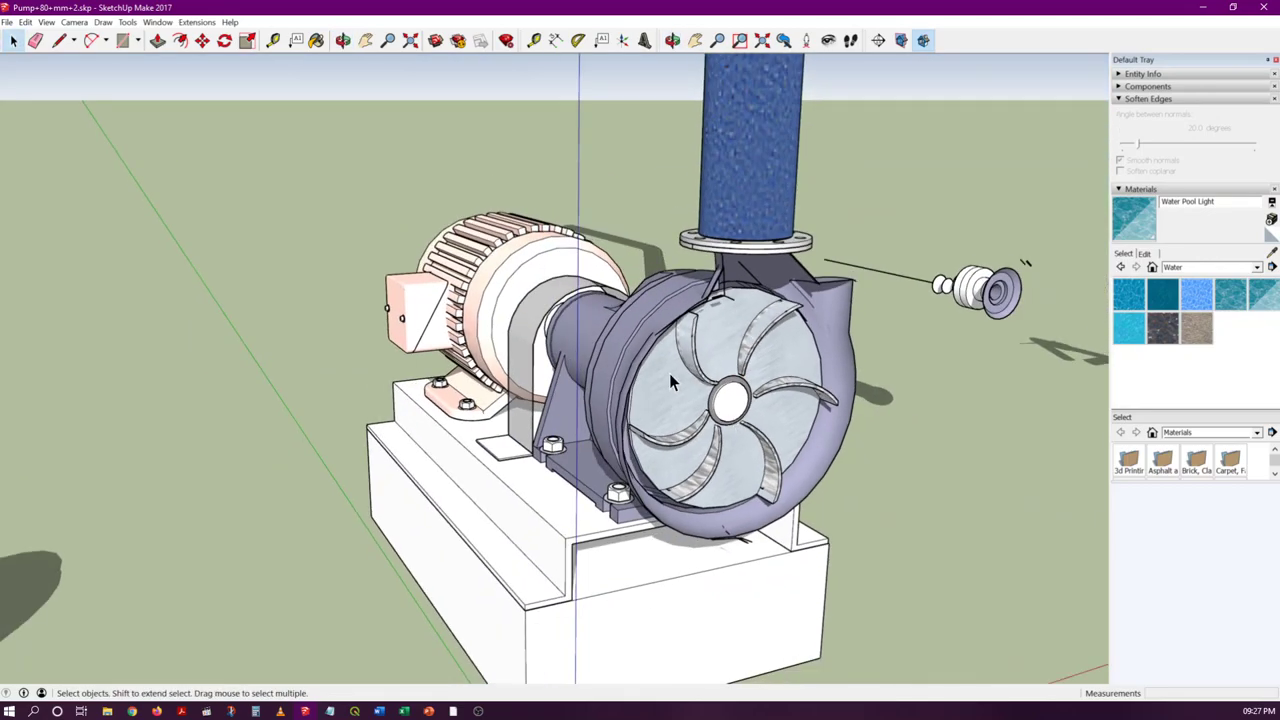
scroll(669, 373, "up", 4)
scroll(608, 489, "up", 5)
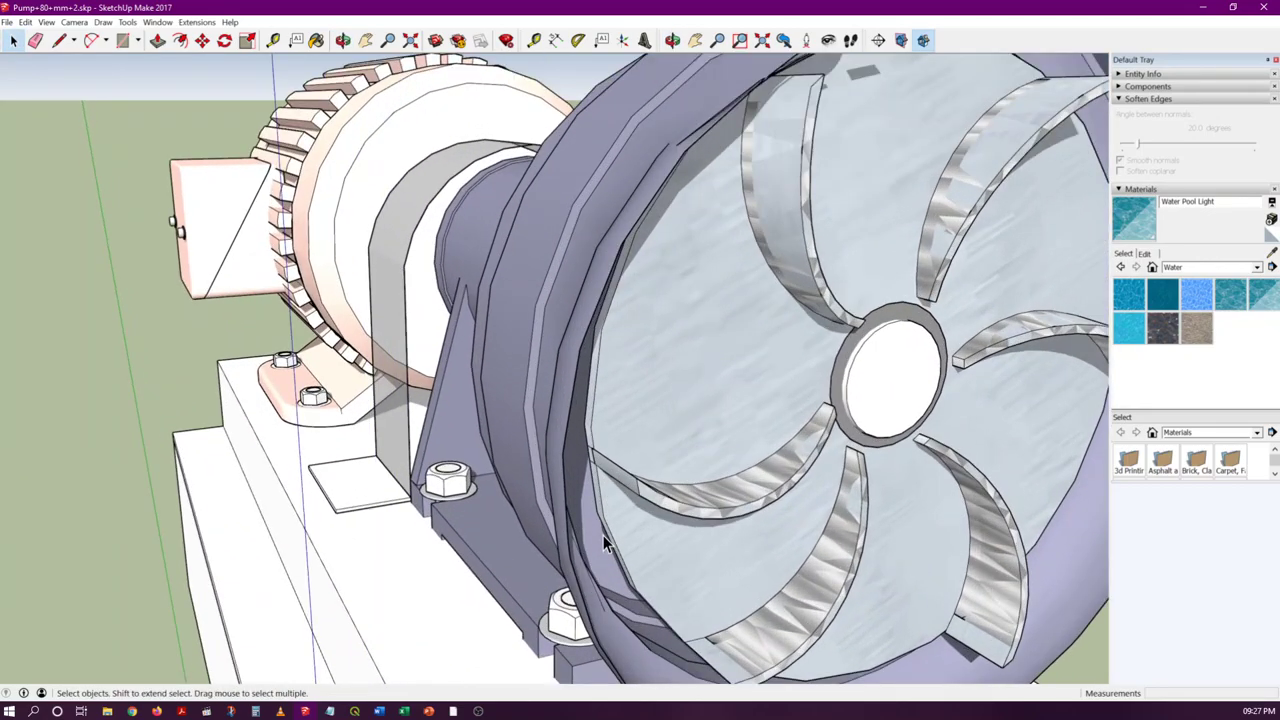
Step: Open the impeller for editing and examine the clearance between its outer rim and the volute wall below the discharge neck
middle_click_drag(603, 535, 557, 293)
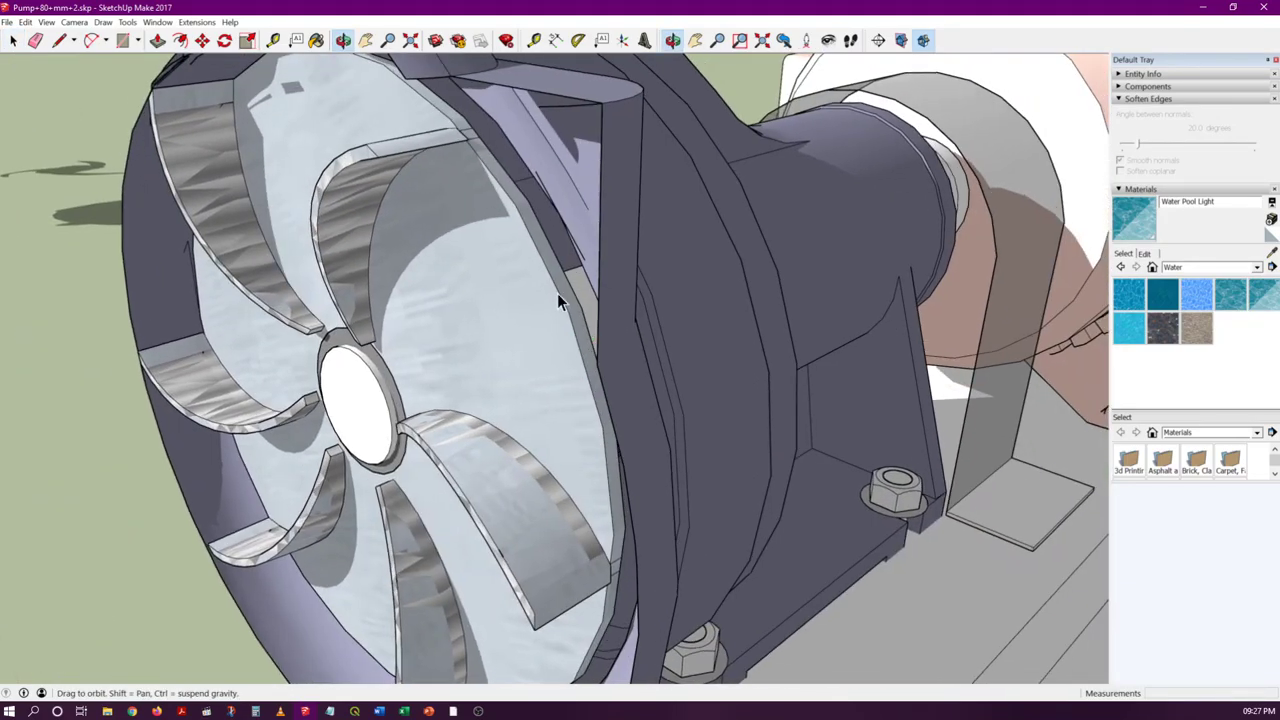
scroll(516, 196, "up", 5)
scroll(468, 212, "up", 1)
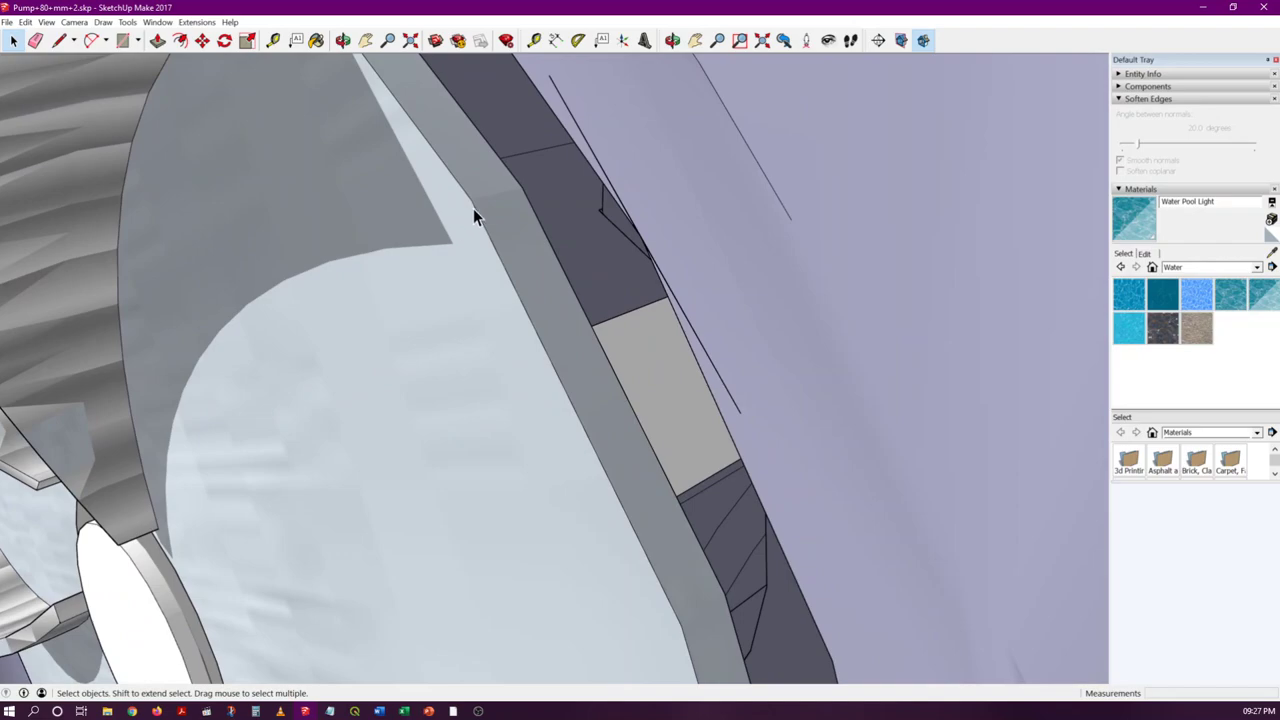
left_click(473, 208)
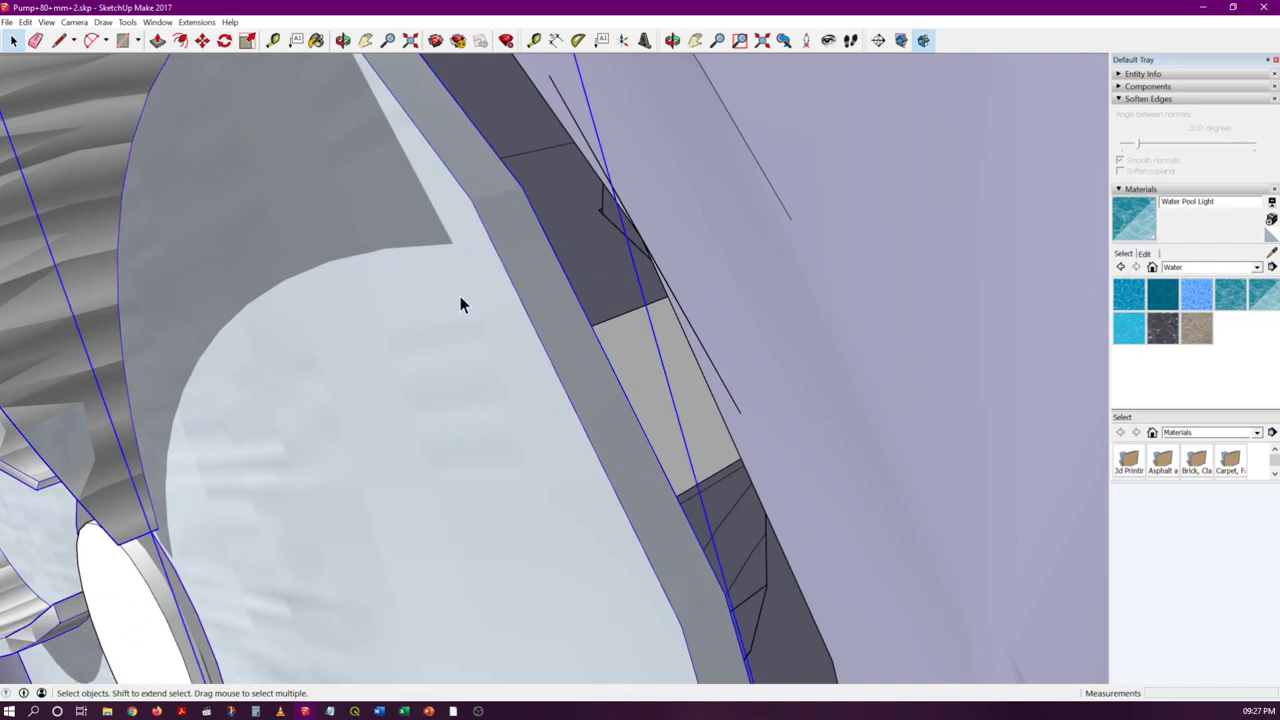
middle_click_drag(460, 296, 407, 269)
scroll(776, 310, "down", 3)
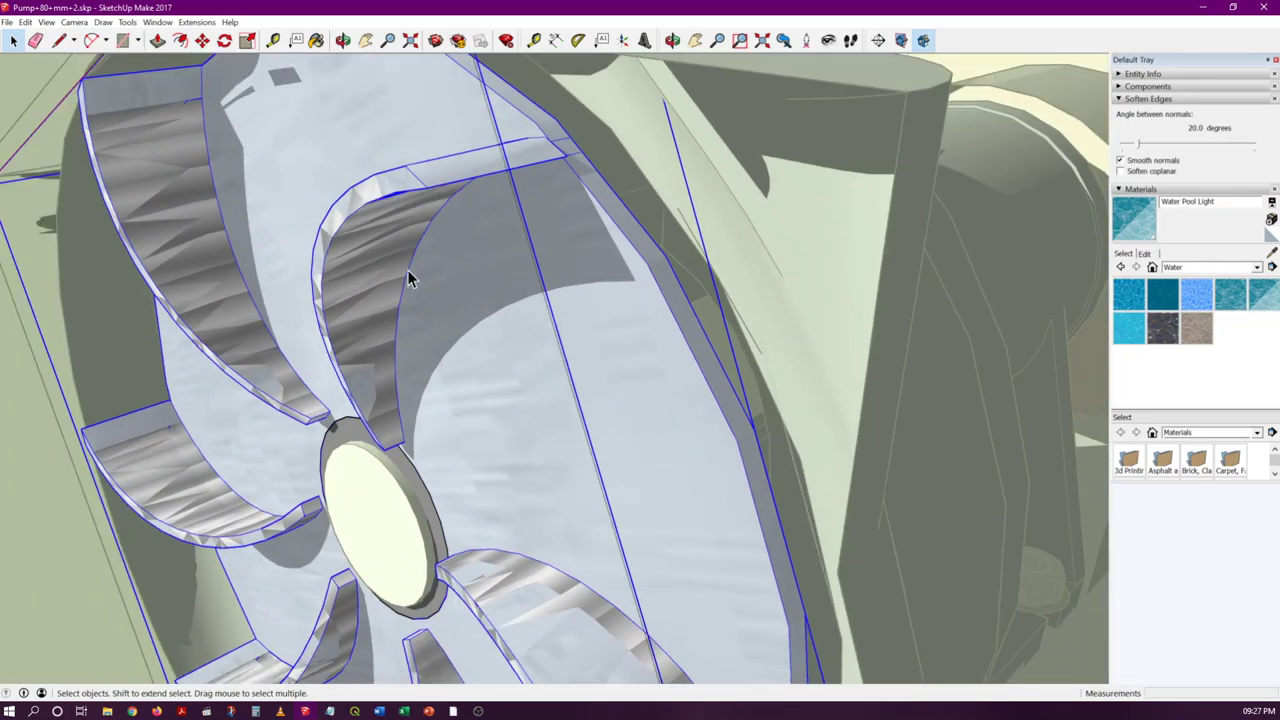
scroll(689, 259, "up", 4)
middle_click_drag(689, 259, 610, 294)
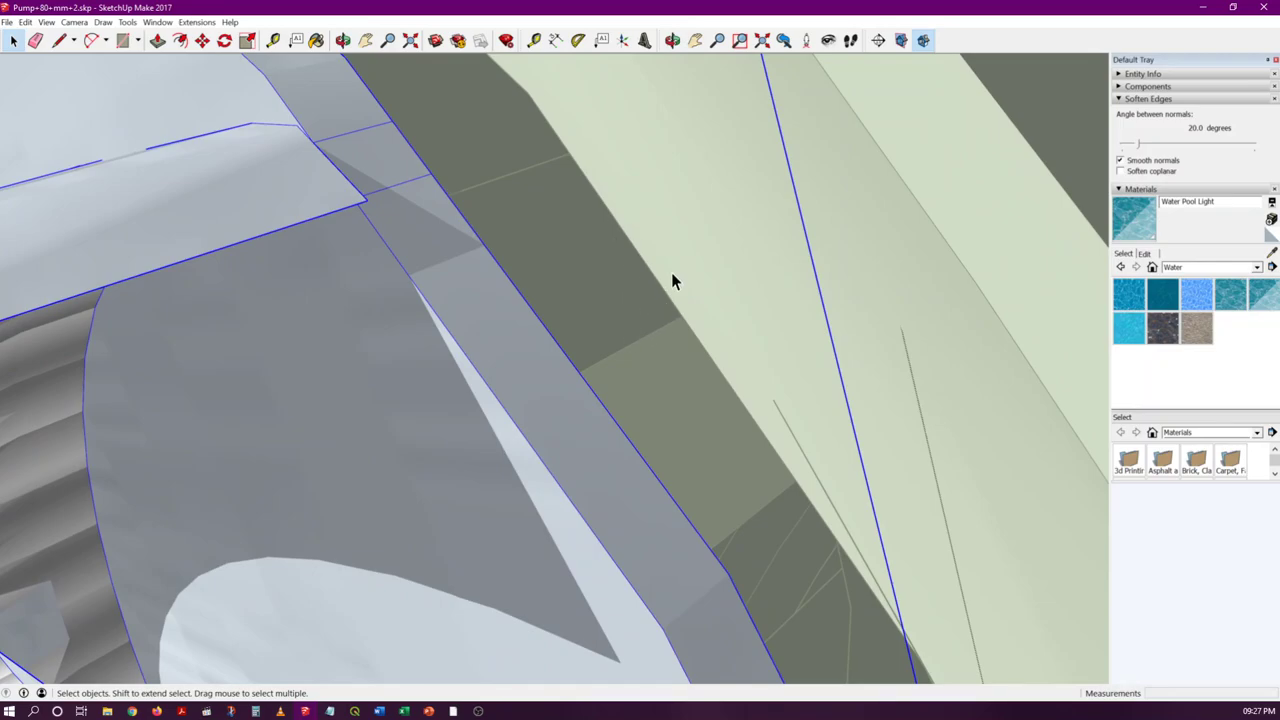
scroll(723, 345, "down", 5)
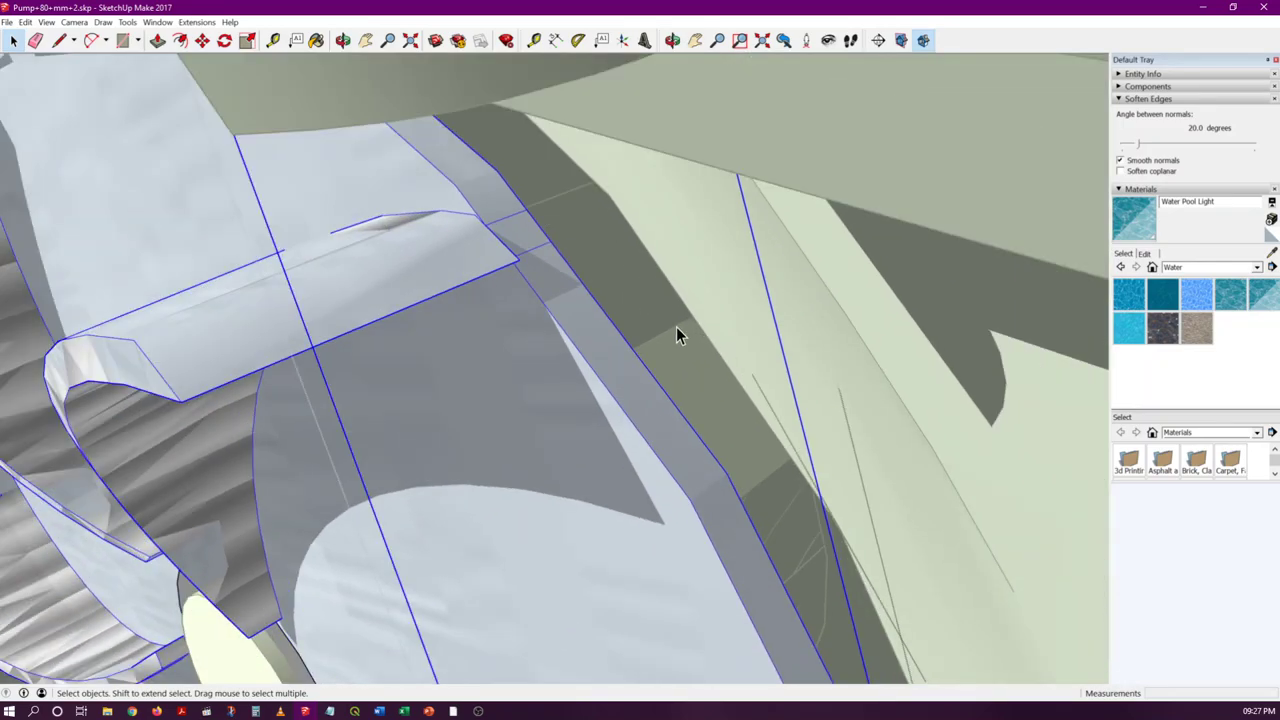
Step: Deselect the impeller and examine the casing's inner wall beside the impeller's rim up close
left_click(675, 327)
scroll(675, 327, "up", 3)
middle_click_drag(633, 336, 593, 355)
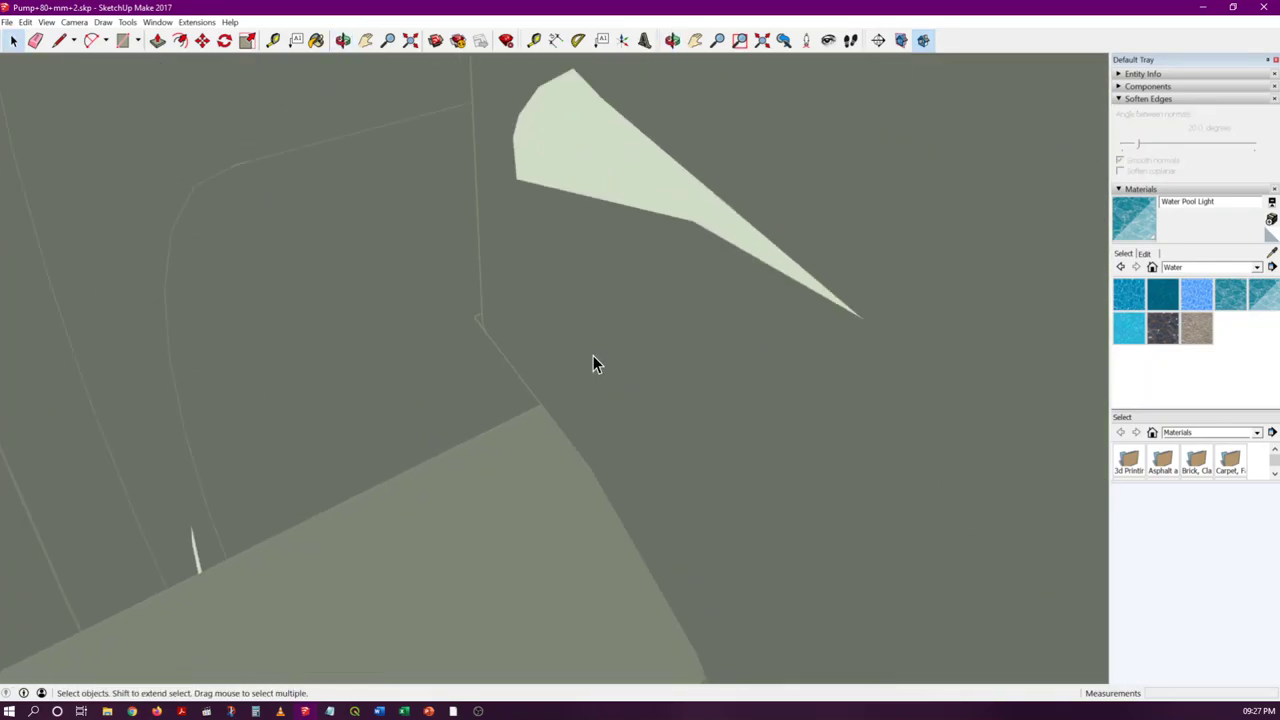
scroll(593, 355, "up", 2)
scroll(708, 228, "down", 5)
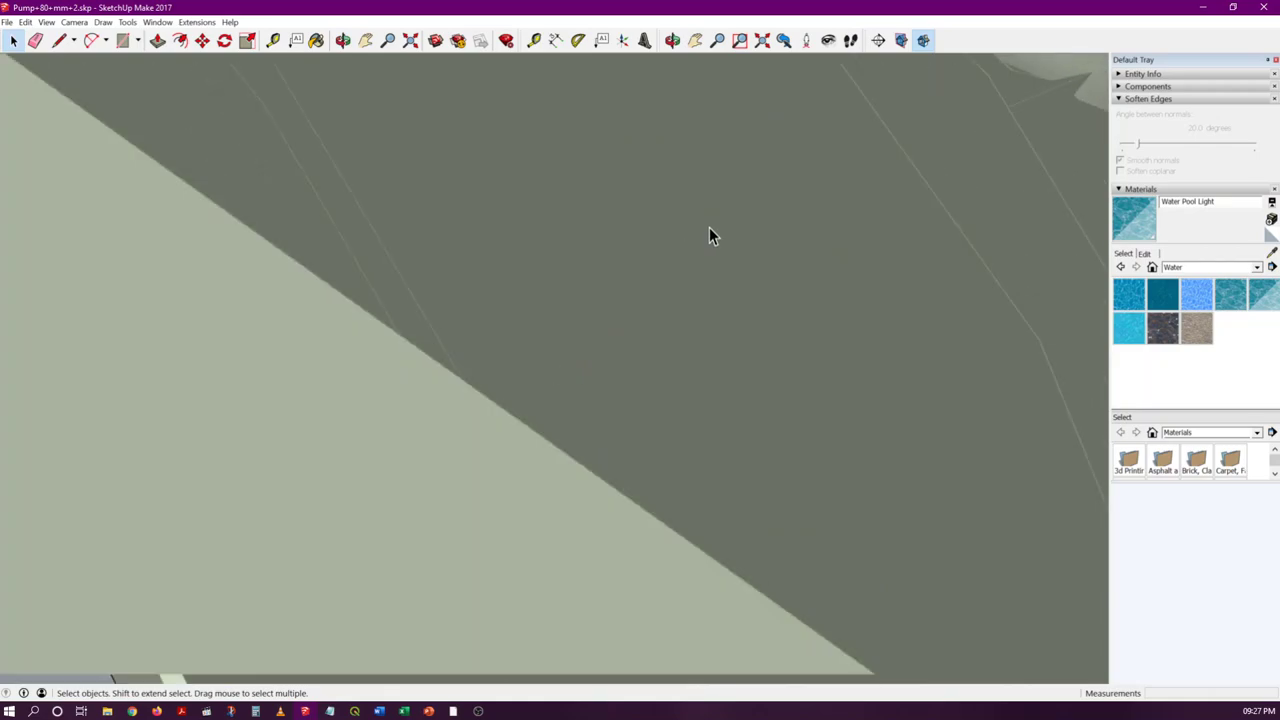
scroll(523, 430, "up", 1)
scroll(589, 390, "up", 2)
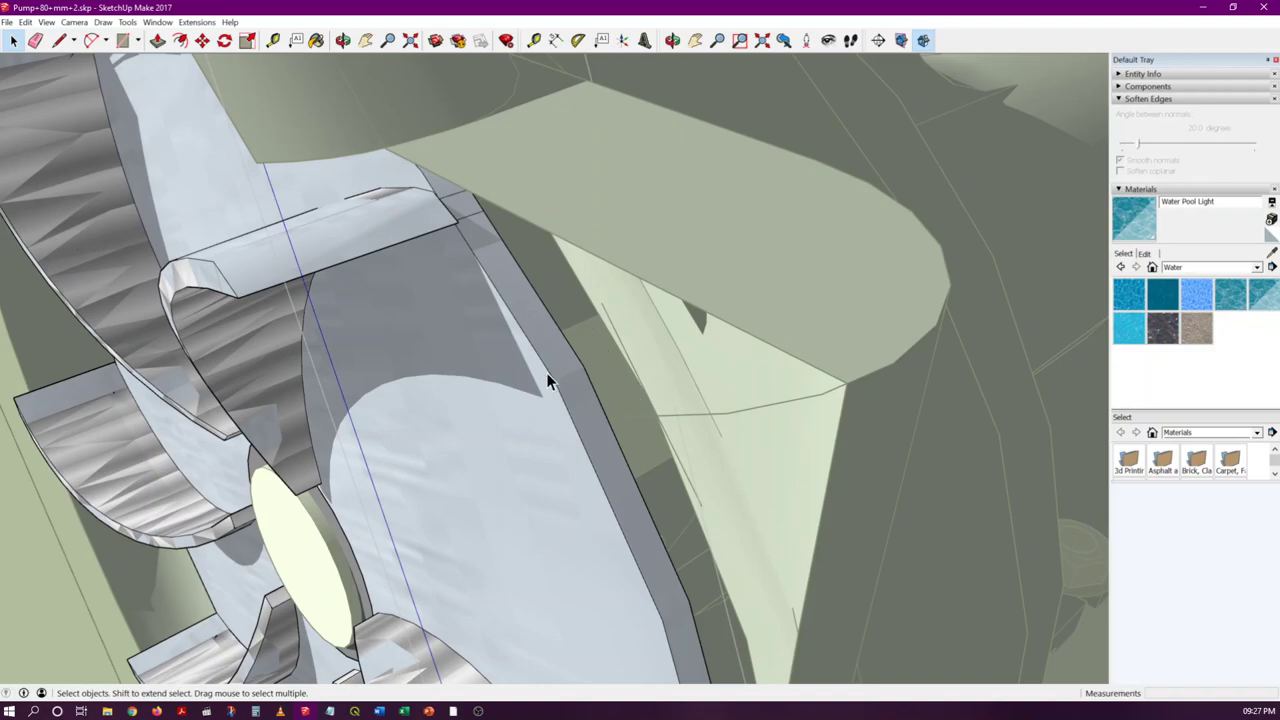
Step: Examine the impeller's curved vanes from an angle and leave its editing mode
scroll(558, 379, "down", 3)
scroll(336, 377, "up", 2)
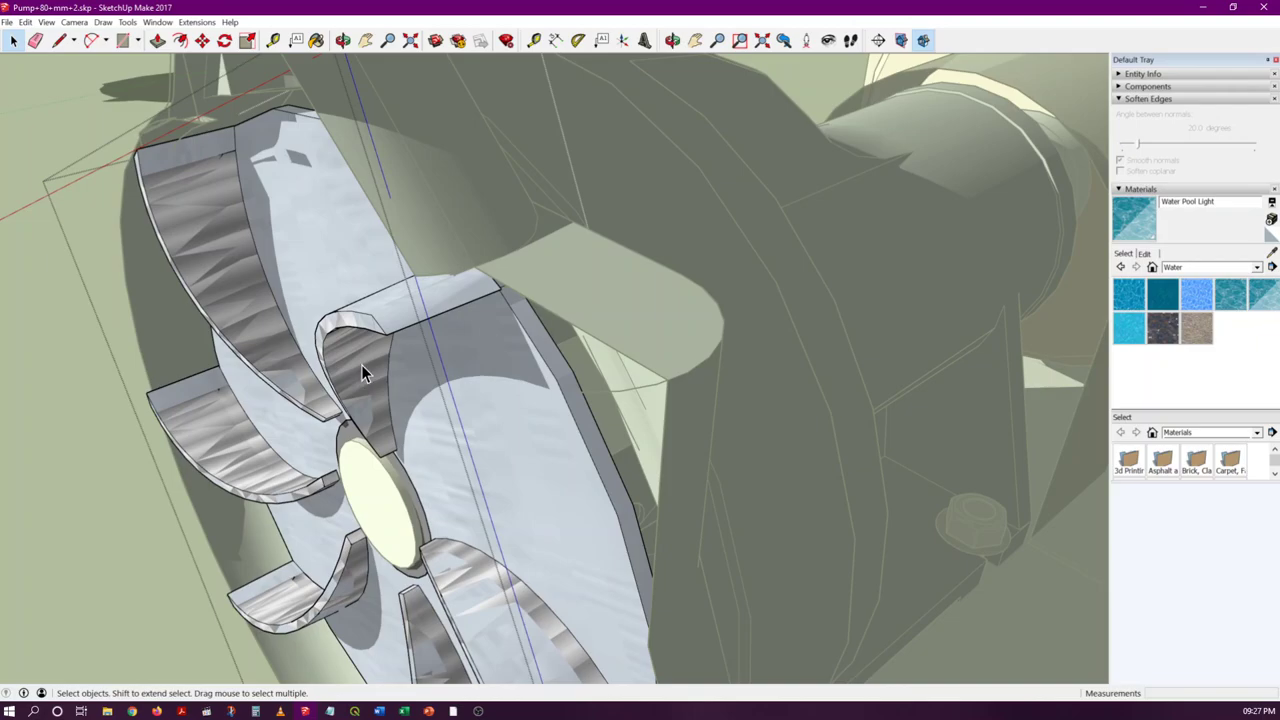
scroll(878, 308, "down", 4)
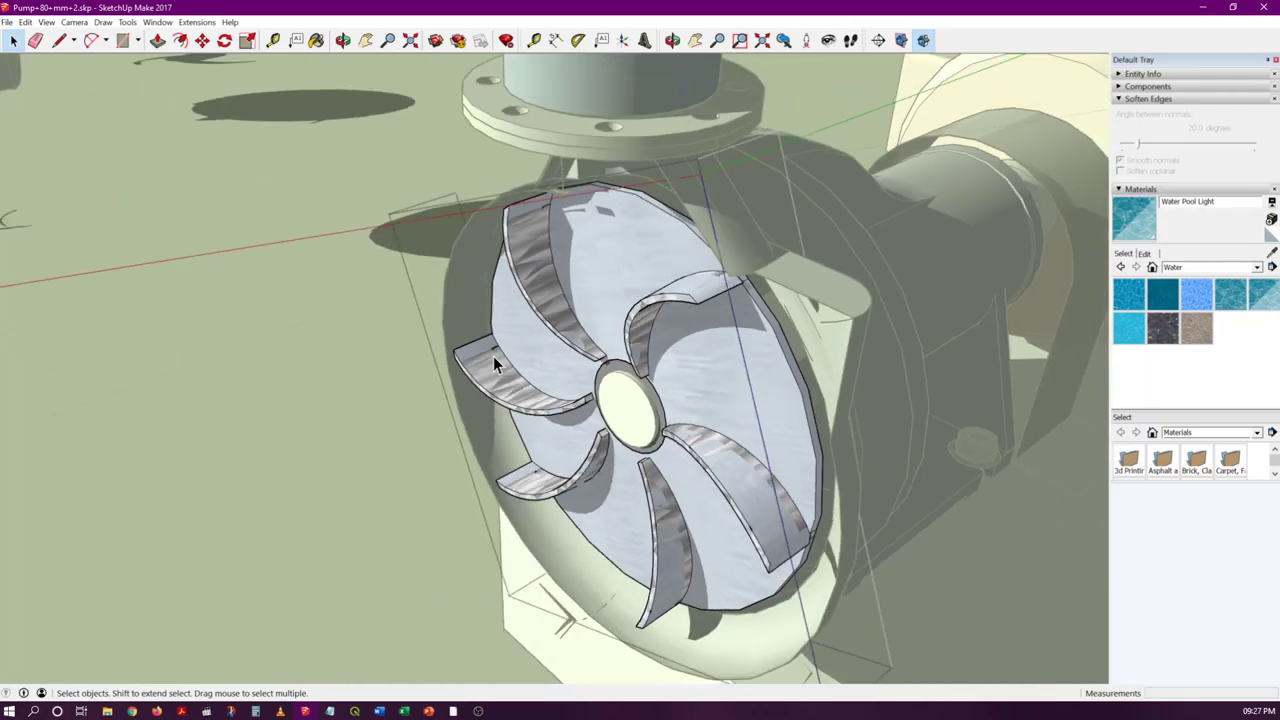
scroll(540, 323, "up", 5)
scroll(620, 280, "up", 1)
middle_click_drag(589, 269, 486, 330)
scroll(821, 314, "down", 3)
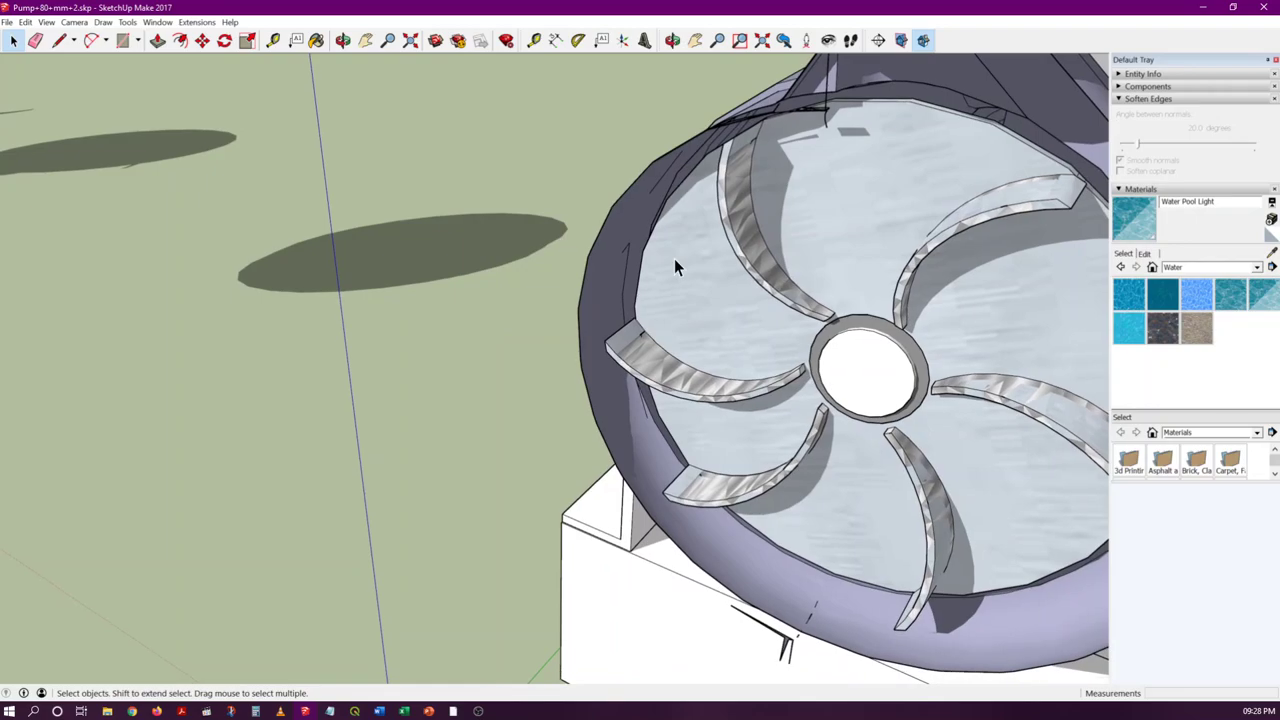
Step: Examine the volute channel around the impeller from the front and view the whole pump with its discharge pipe
scroll(674, 258, "down", 5)
scroll(820, 327, "up", 6)
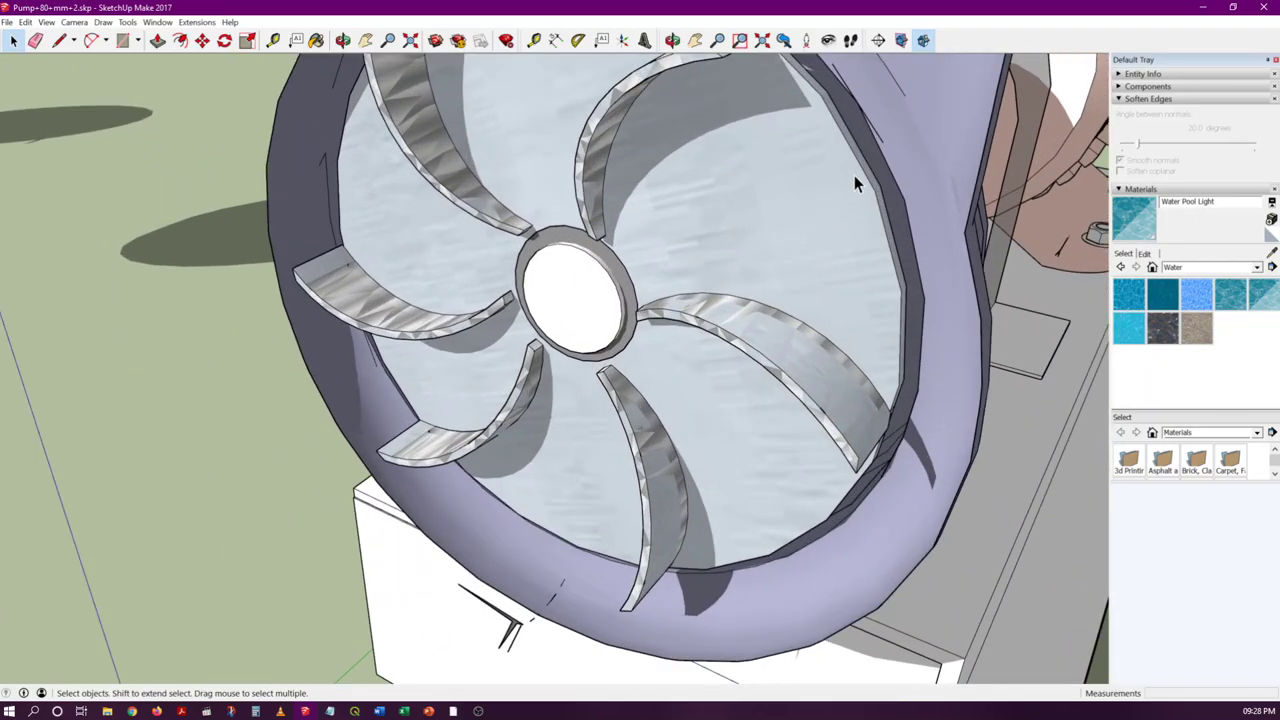
middle_click_drag(854, 178, 894, 240)
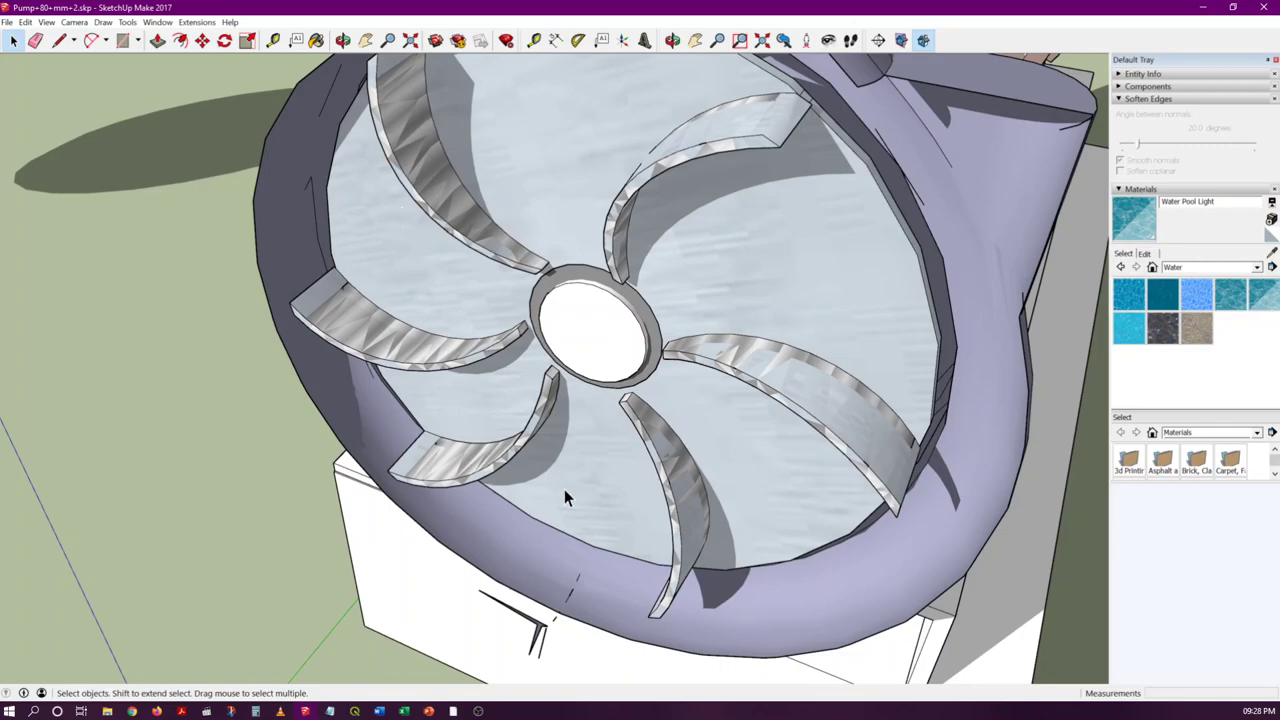
scroll(737, 398, "down", 5)
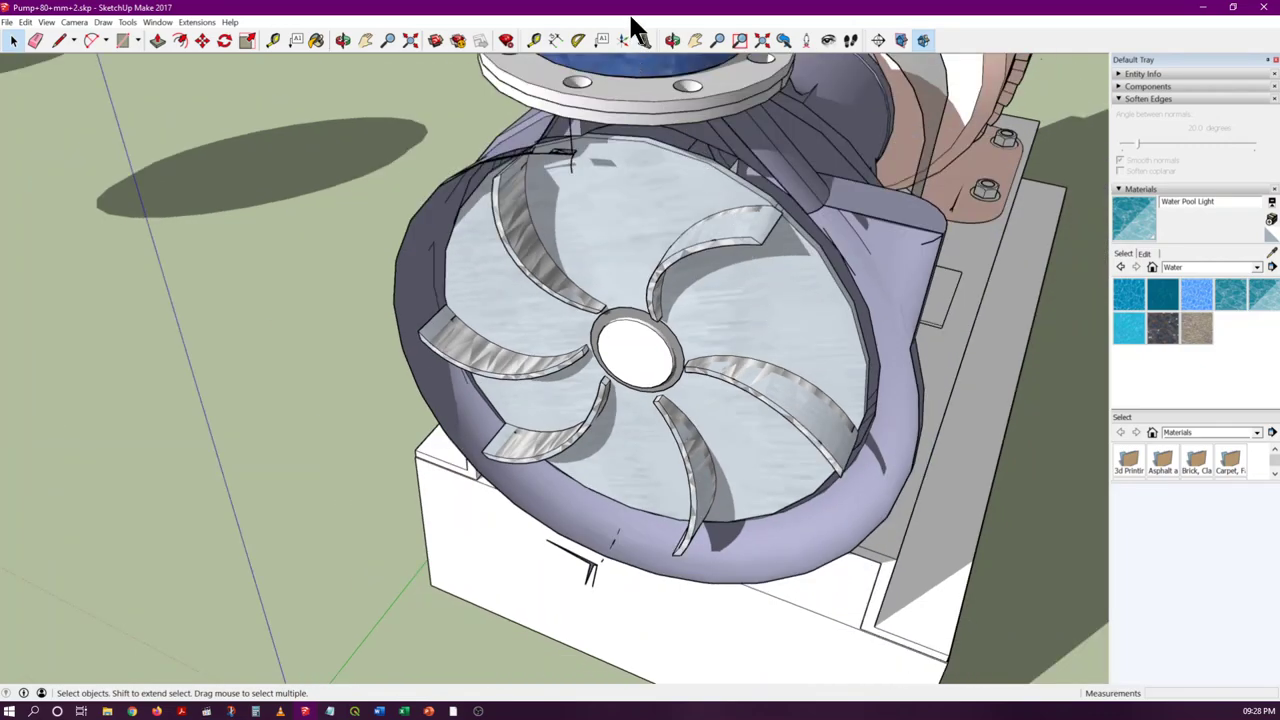
scroll(660, 240, "down", 3)
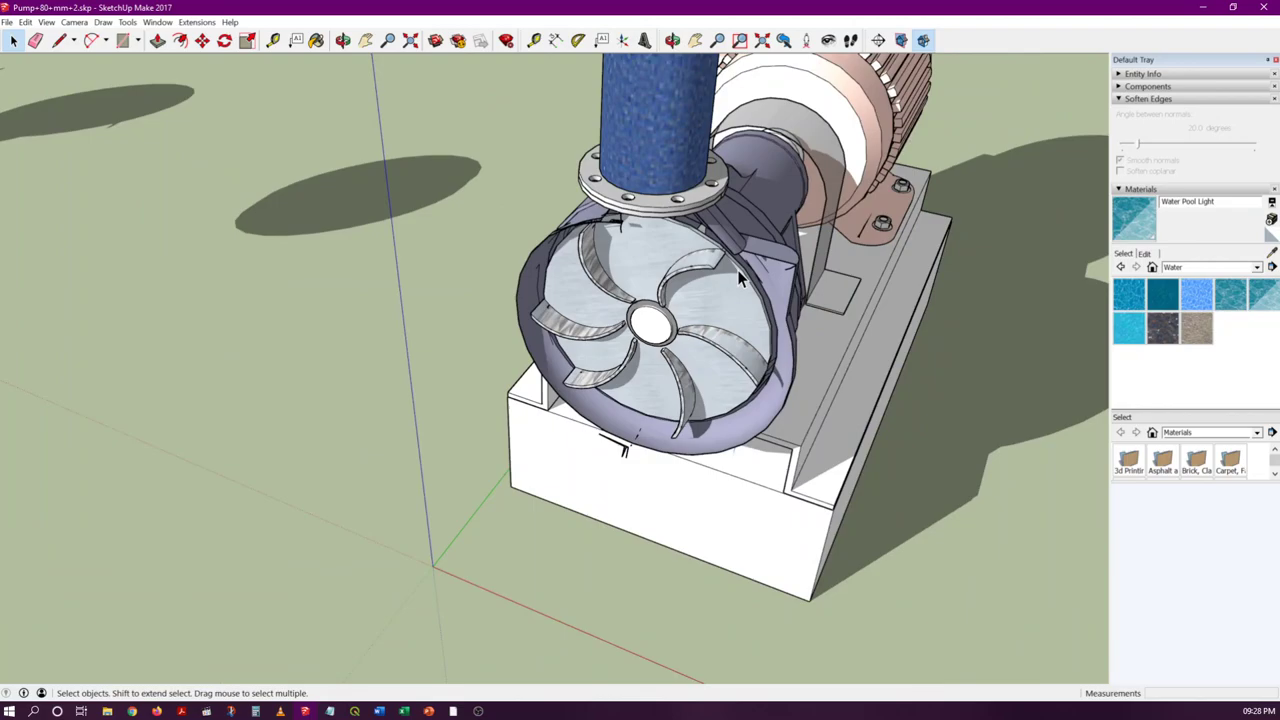
scroll(700, 310, "down", 3)
Step: Highlight the impeller inside the casing by selecting it and open it for editing
left_click(722, 301)
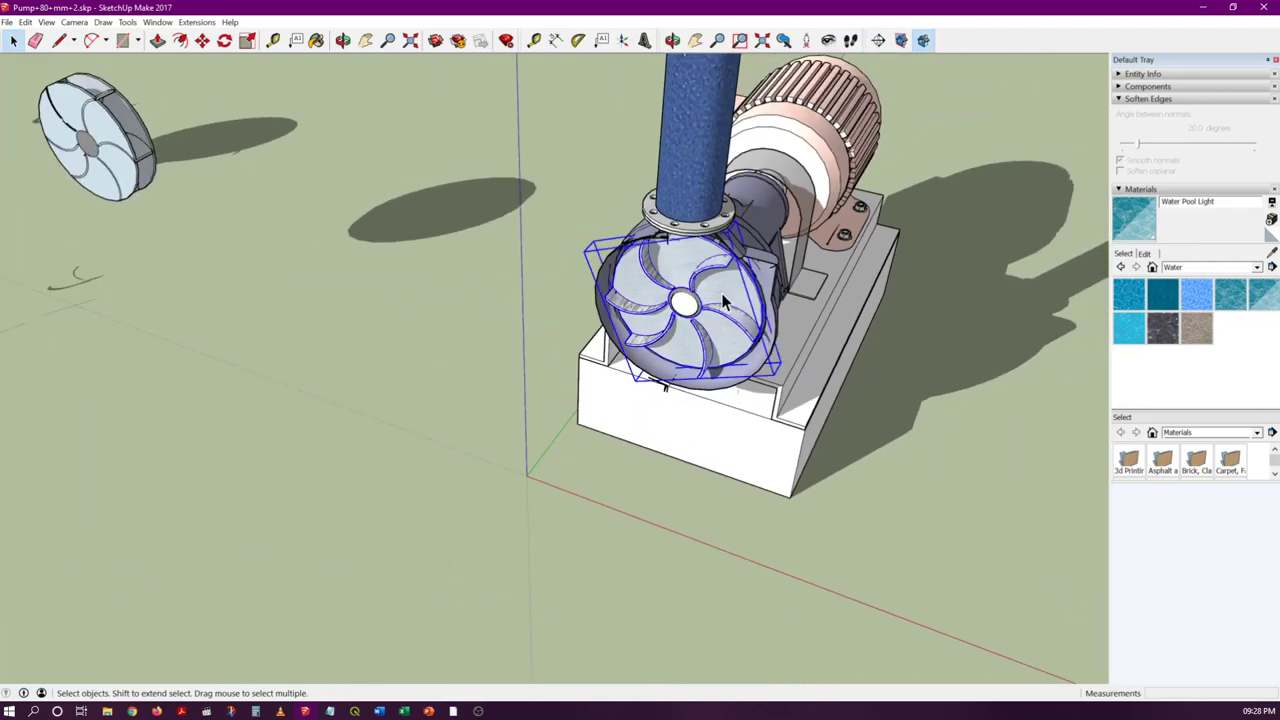
scroll(859, 346, "down", 3)
scroll(760, 312, "up", 5)
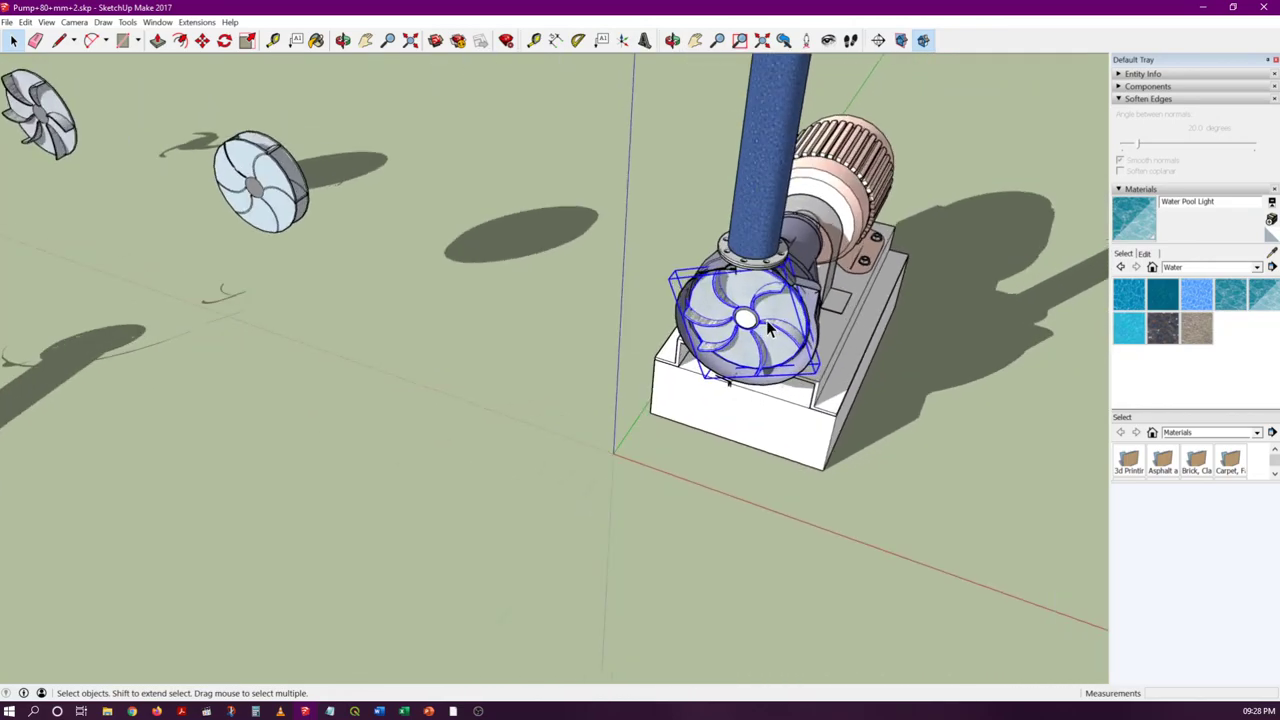
scroll(760, 312, "up", 3)
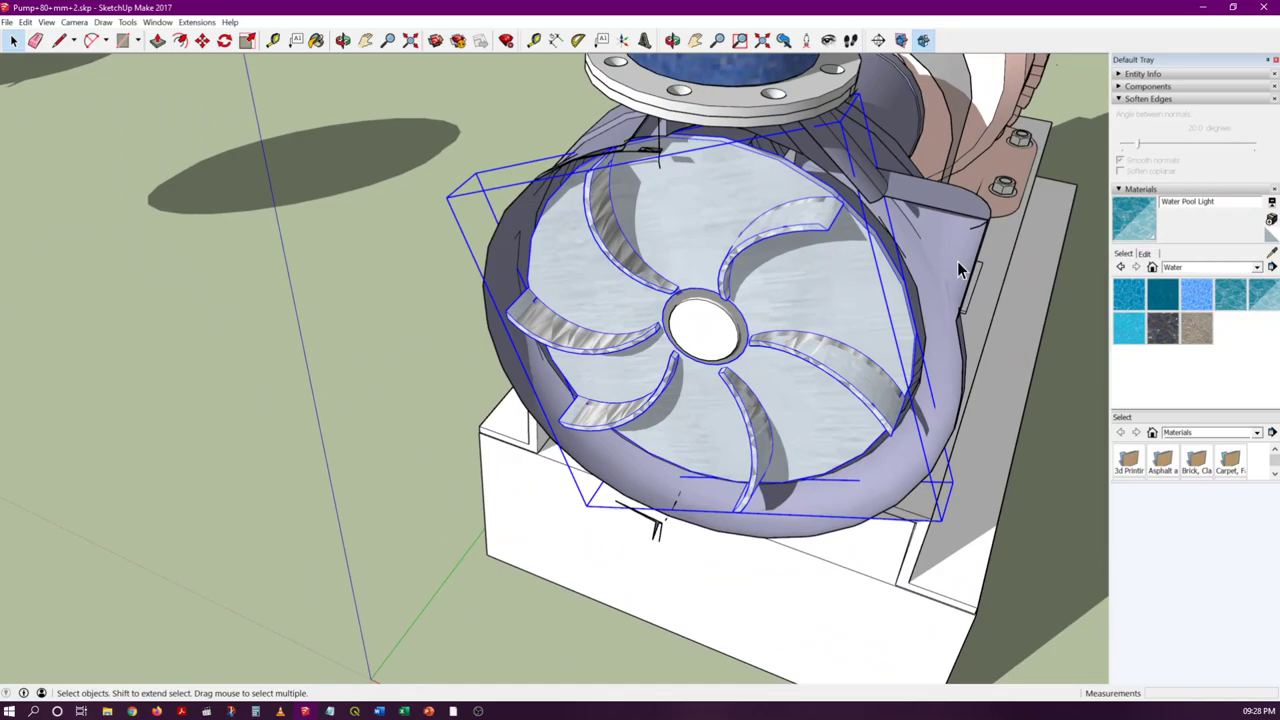
left_click(1049, 401)
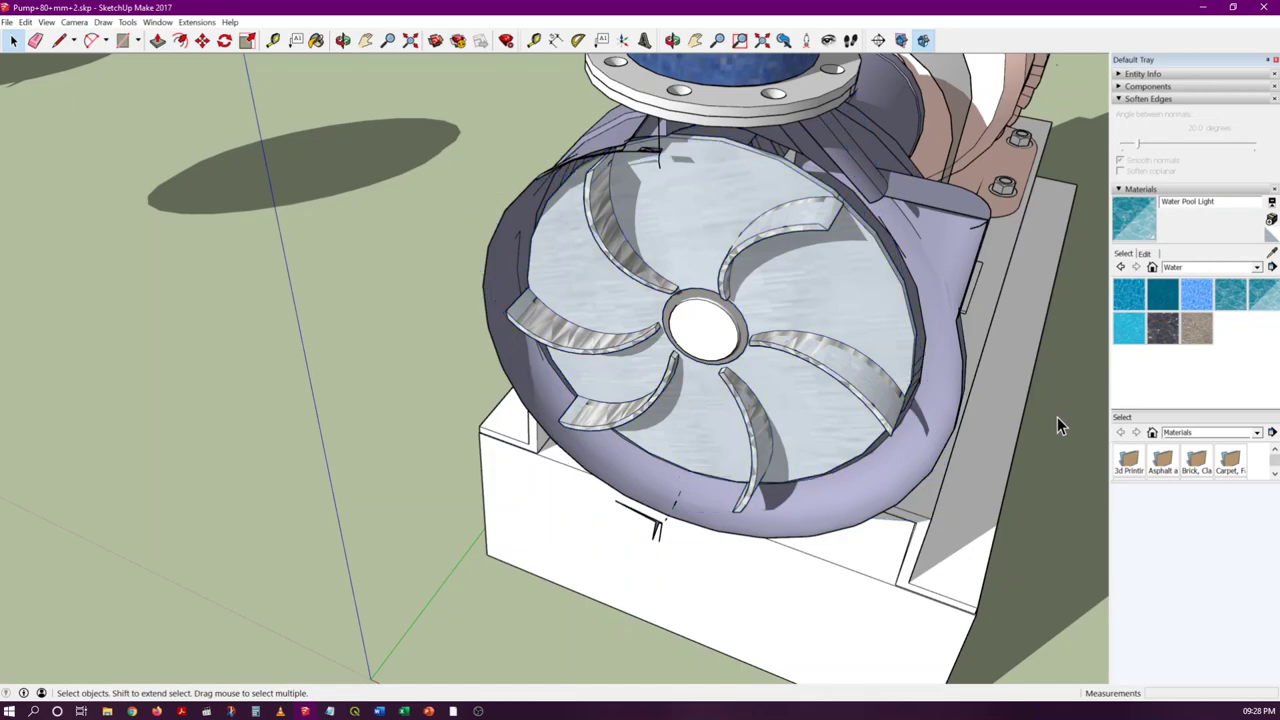
left_click(735, 200)
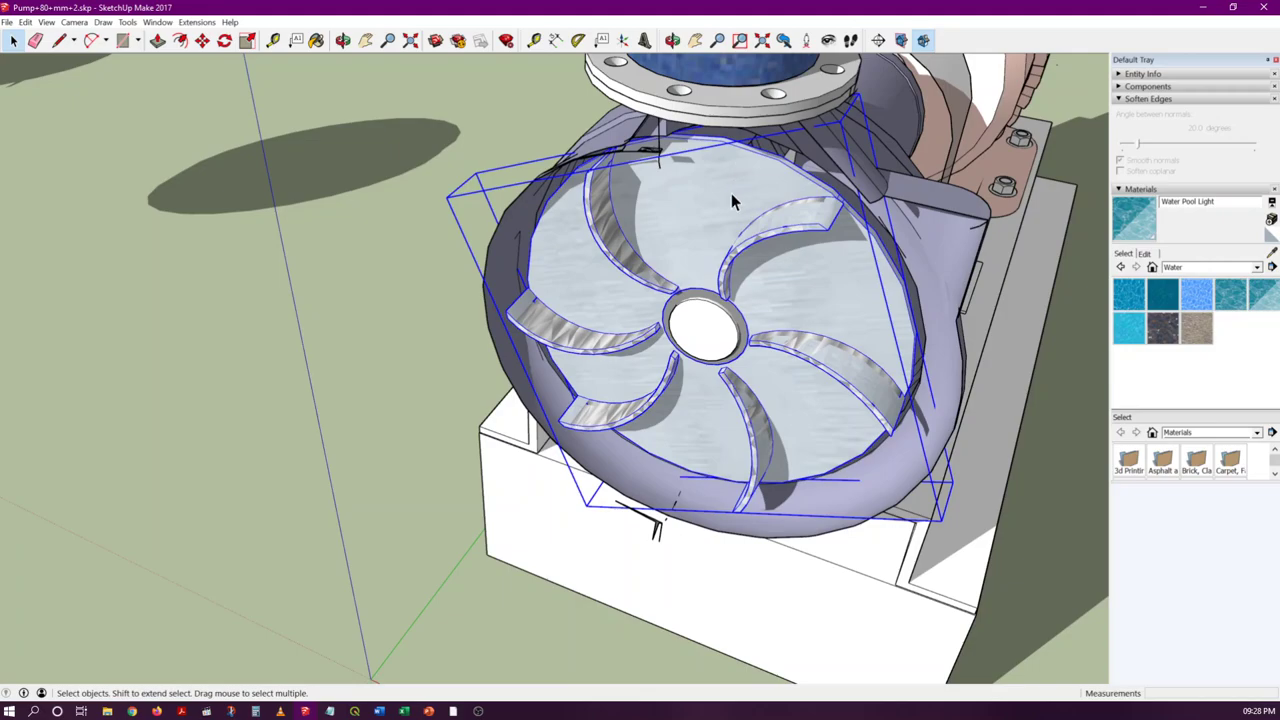
double_click(684, 252)
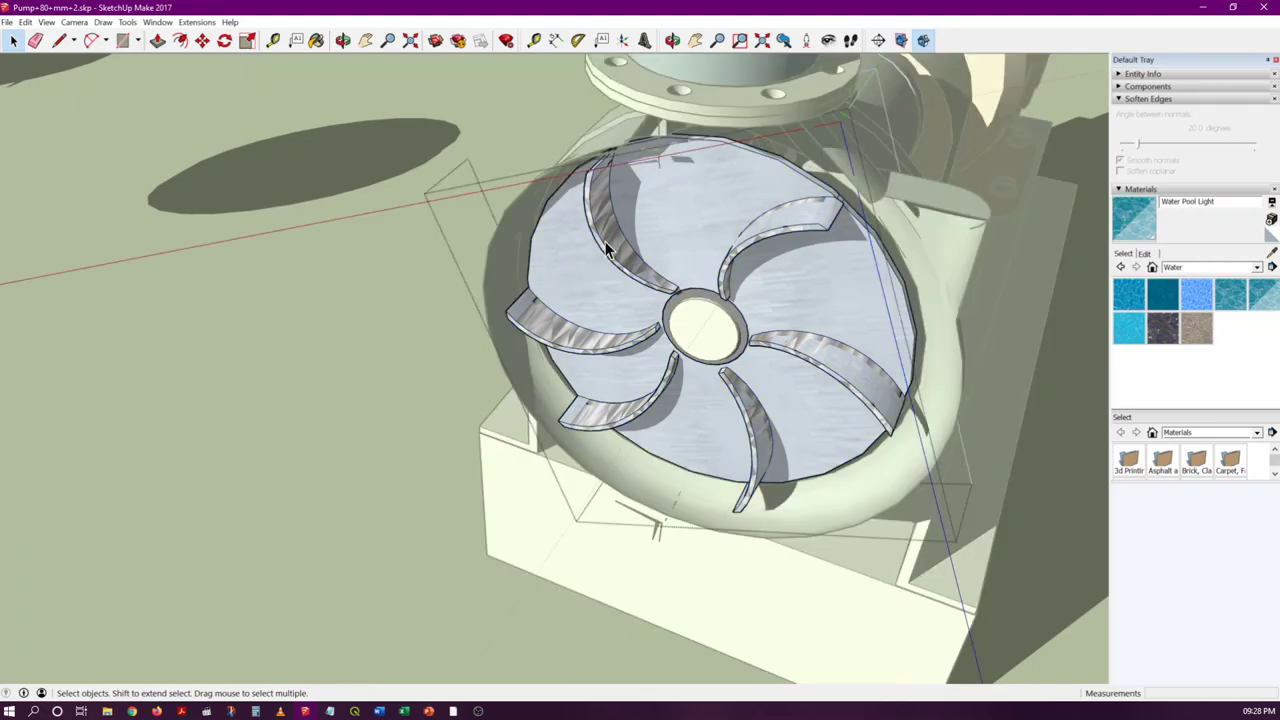
Step: Examine the closed impeller standing apart from the pump, viewing its front disc and its open rim
scroll(957, 369, "down", 5)
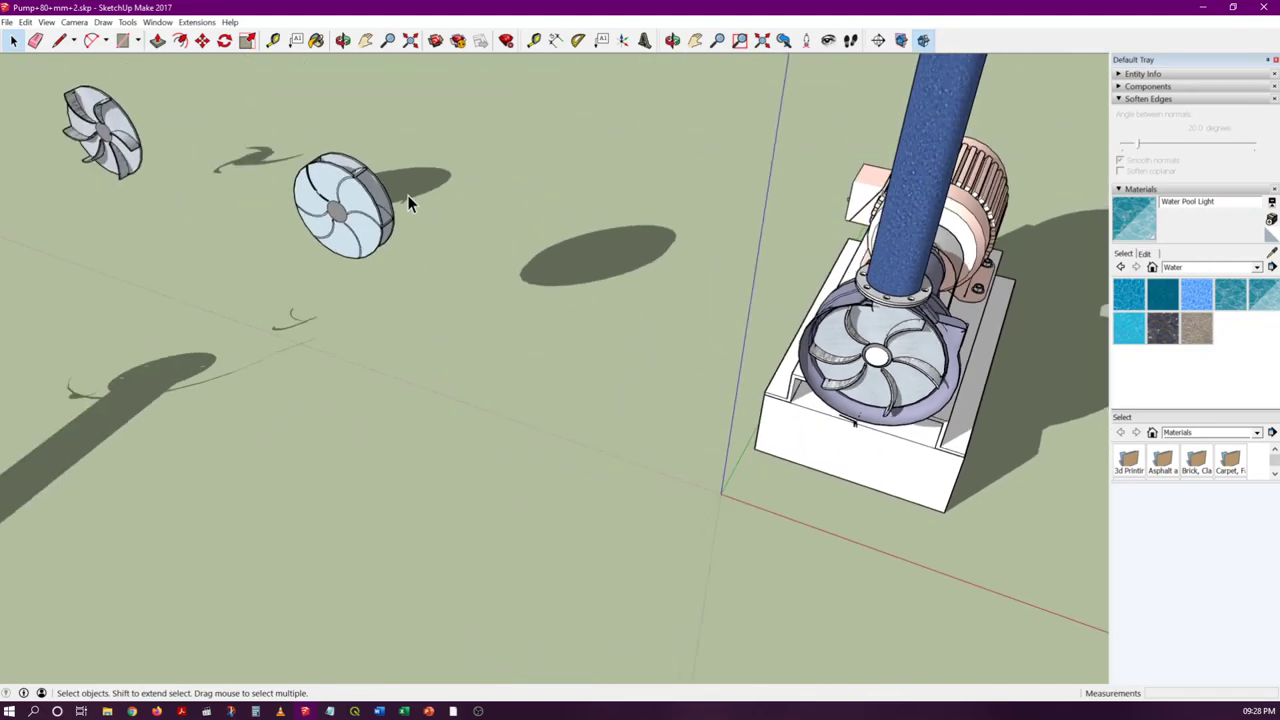
scroll(334, 174, "up", 8)
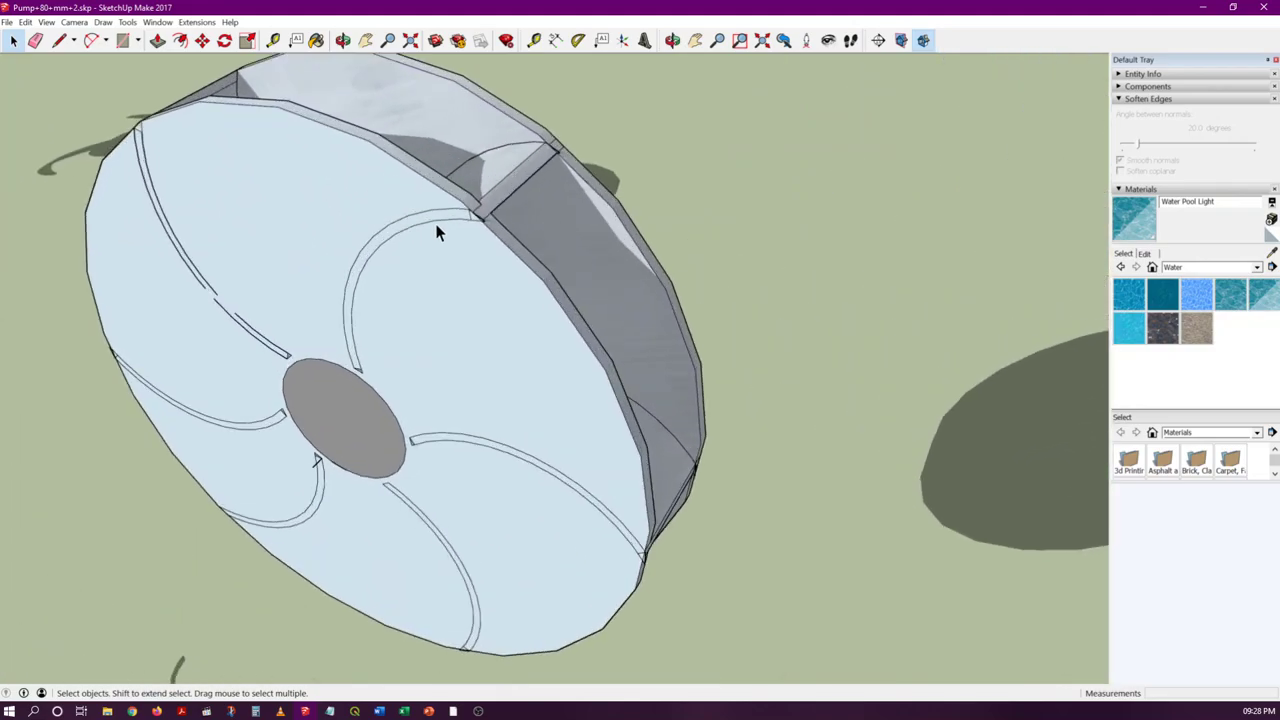
mouse_move(437, 232)
middle_mouse_down()
mouse_move(329, 254)
mouse_move(480, 200)
mouse_move(517, 251)
mouse_move(763, 294)
mouse_move(894, 266)
middle_mouse_up()
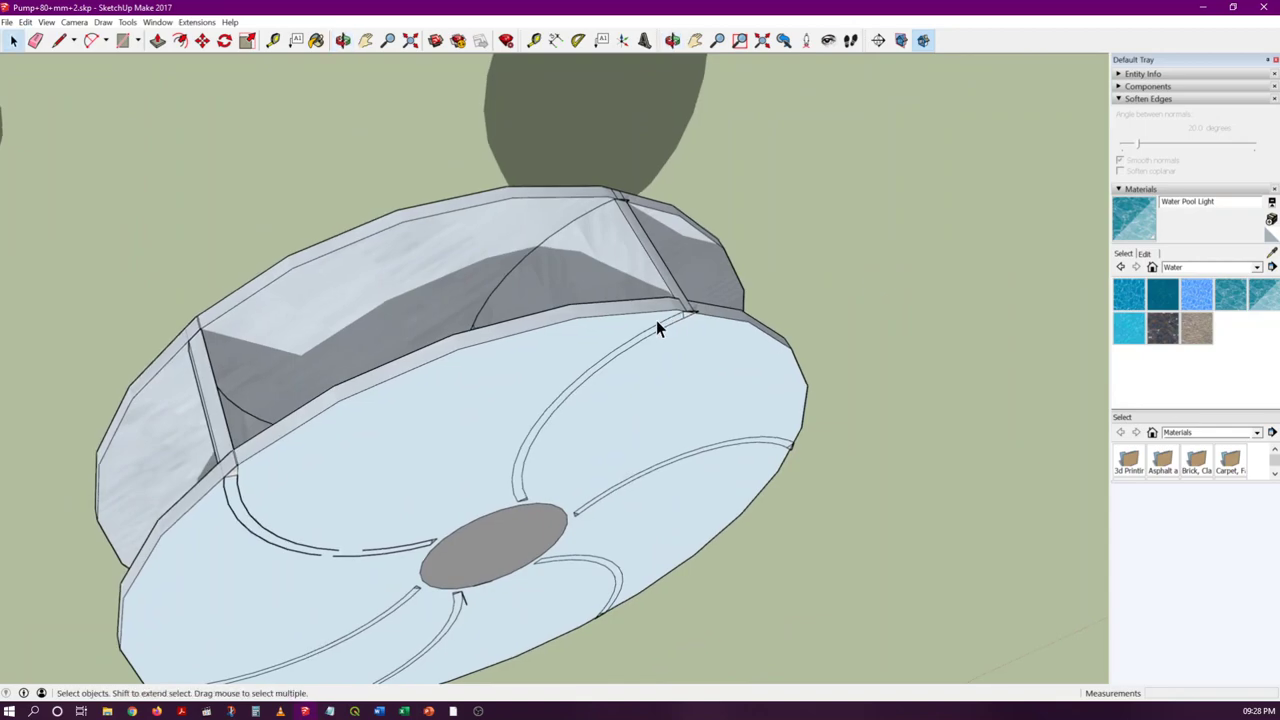
scroll(656, 320, "down", 2)
middle_click_drag(514, 409, 831, 214)
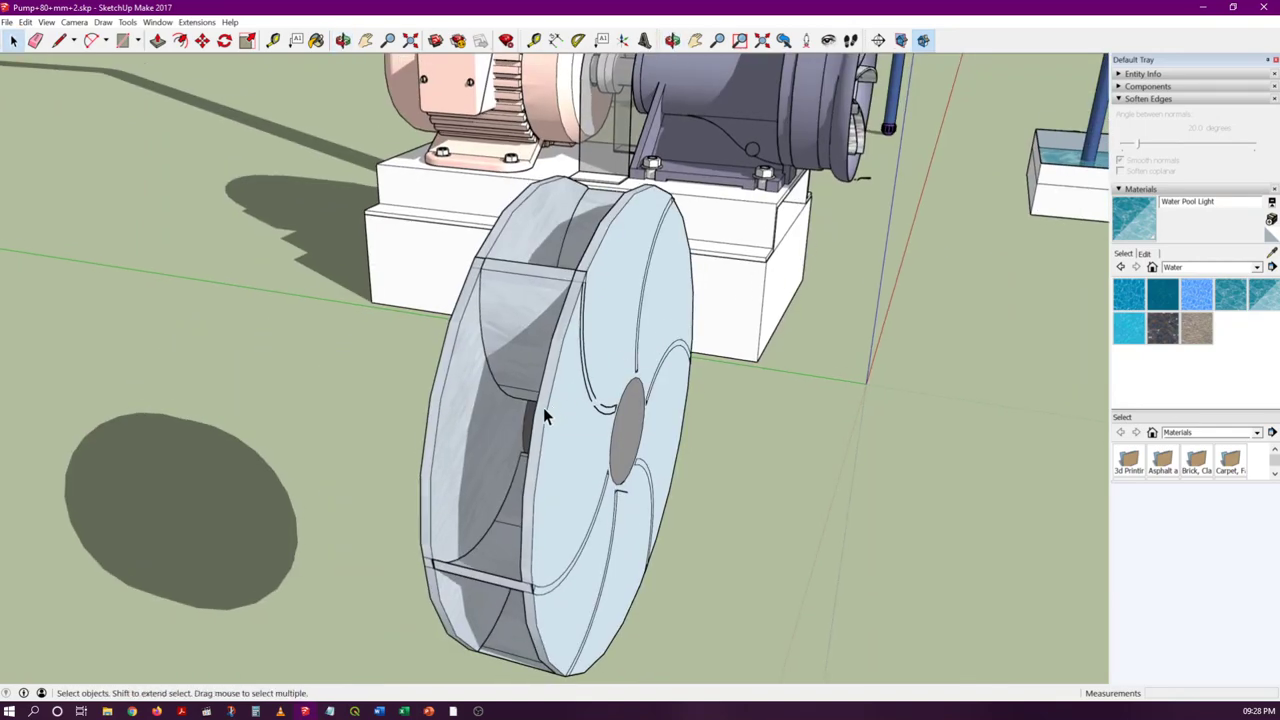
scroll(522, 421, "up", 5)
mouse_move(522, 425)
middle_mouse_down()
mouse_move(652, 410)
mouse_move(474, 429)
mouse_move(530, 380)
middle_mouse_up()
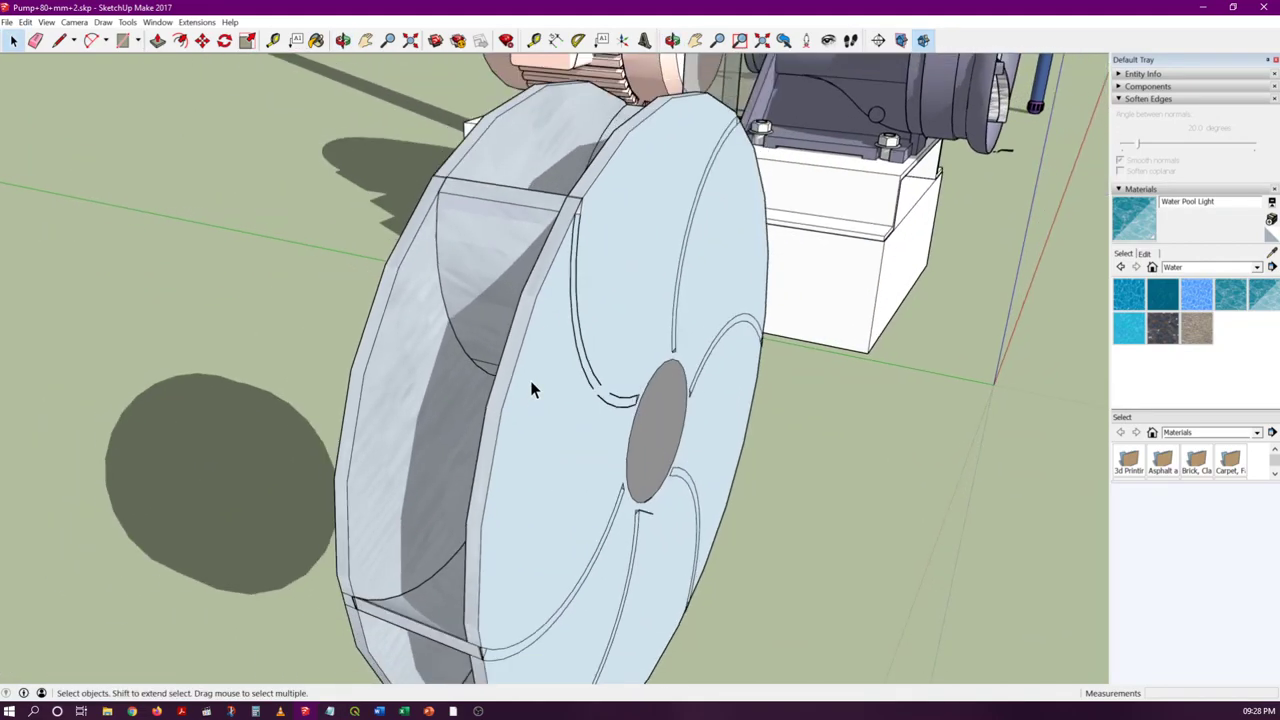
Step: Examine up close the vanes enclosed between the closed impeller's two discs, looking in through the rim
scroll(531, 390, "down", 2)
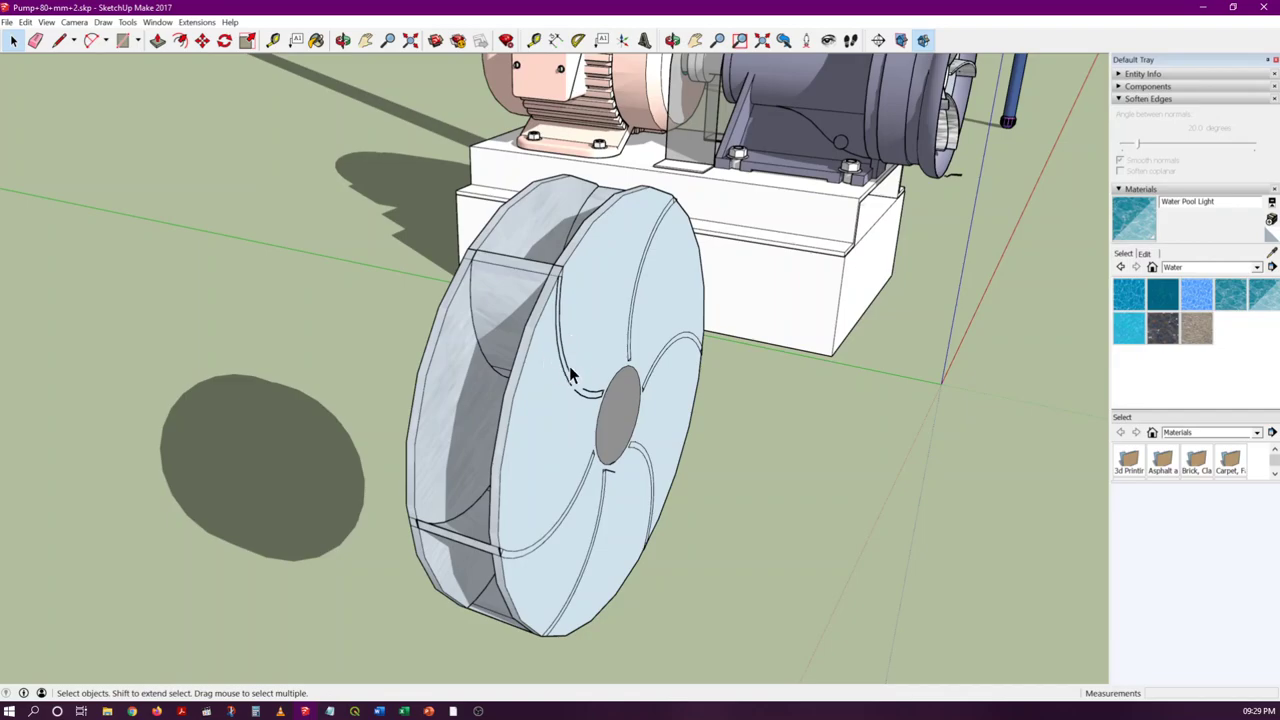
scroll(571, 372, "up", 5)
mouse_move(457, 291)
middle_mouse_down()
mouse_move(562, 286)
mouse_move(577, 271)
mouse_move(552, 212)
middle_mouse_up()
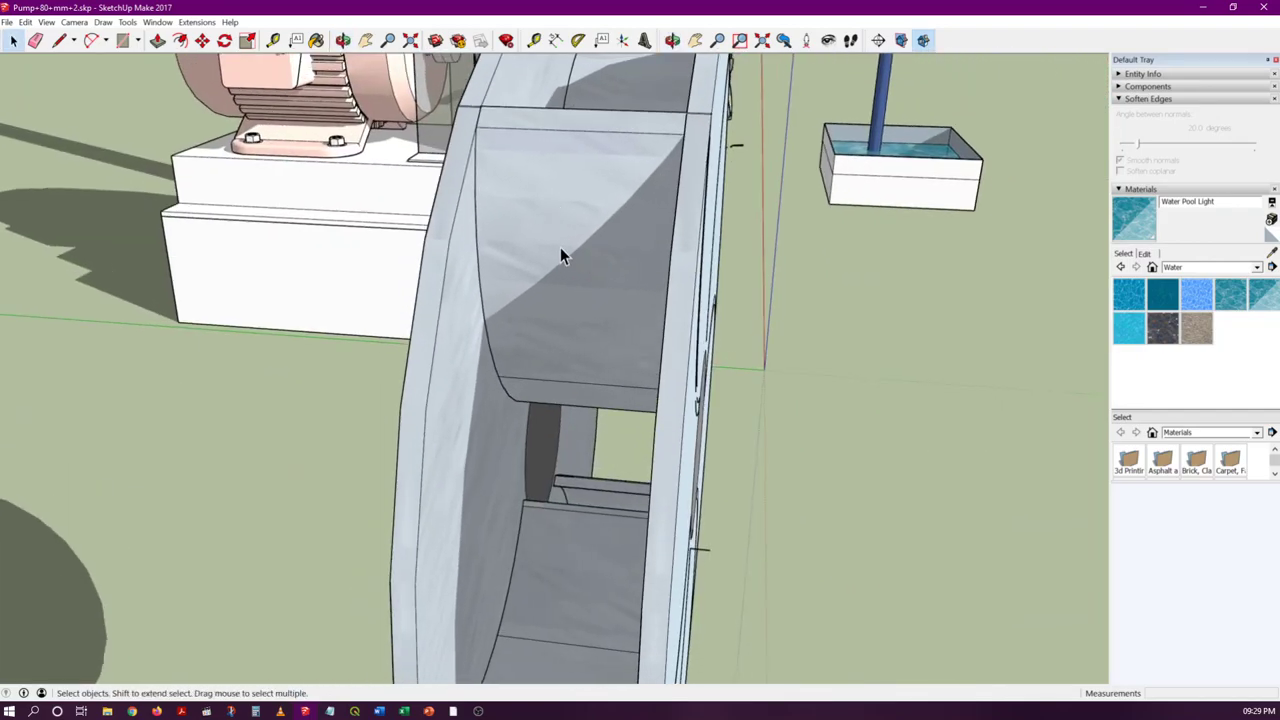
scroll(561, 256, "down", 3)
middle_click_drag(566, 291, 460, 296)
scroll(460, 296, "up", 2)
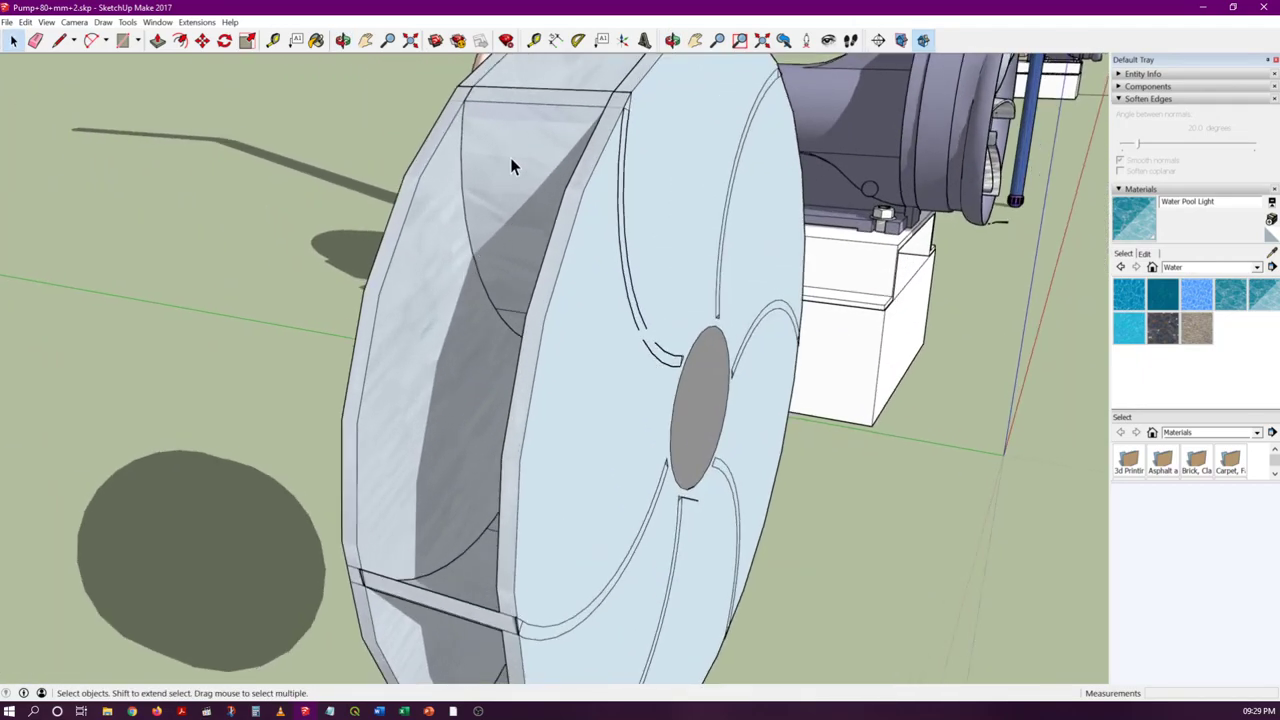
Step: Compare the closed impeller with the impeller mounted inside the pump casing
scroll(499, 172, "down", 4)
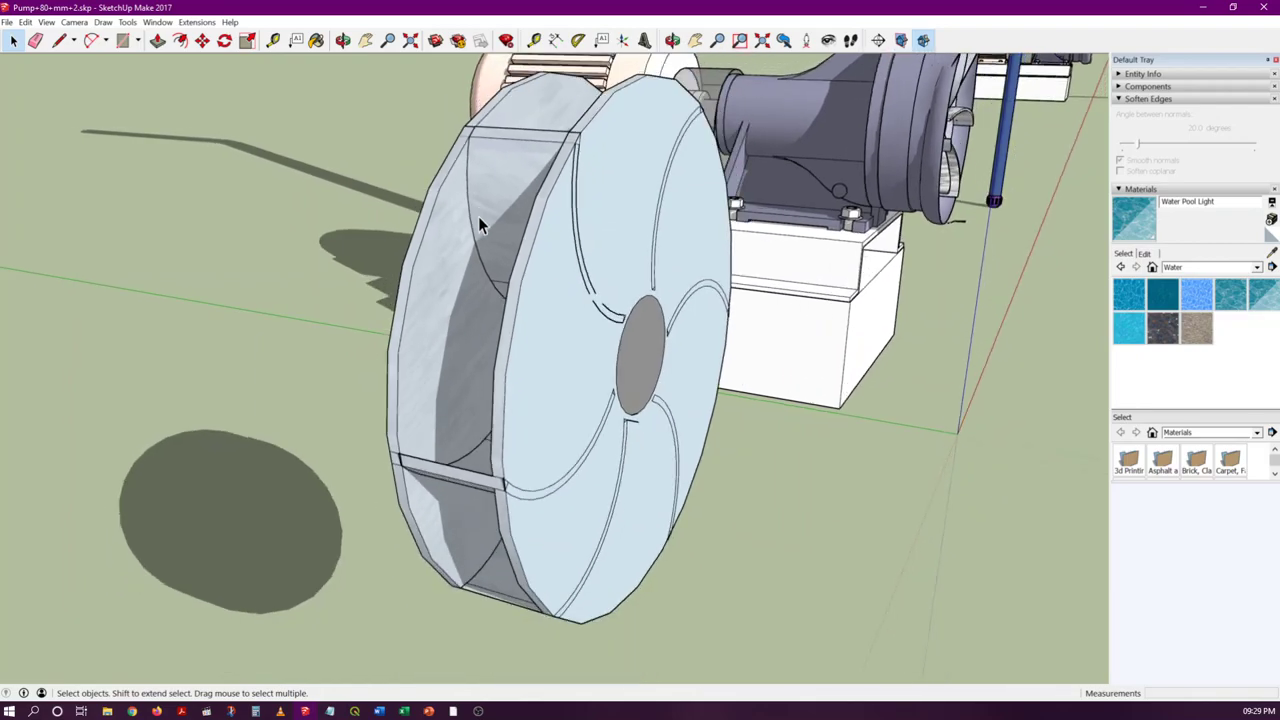
scroll(423, 294, "down", 2)
scroll(411, 317, "down", 2)
scroll(822, 163, "up", 6)
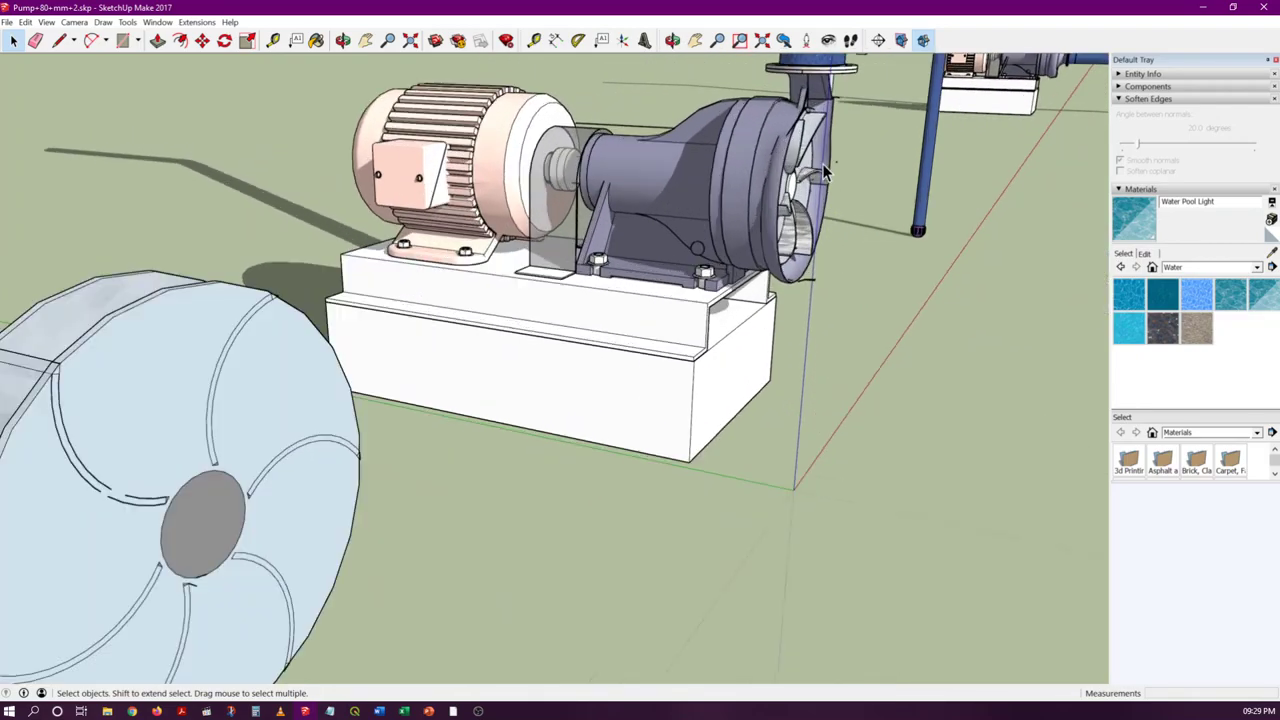
scroll(771, 168, "down", 10)
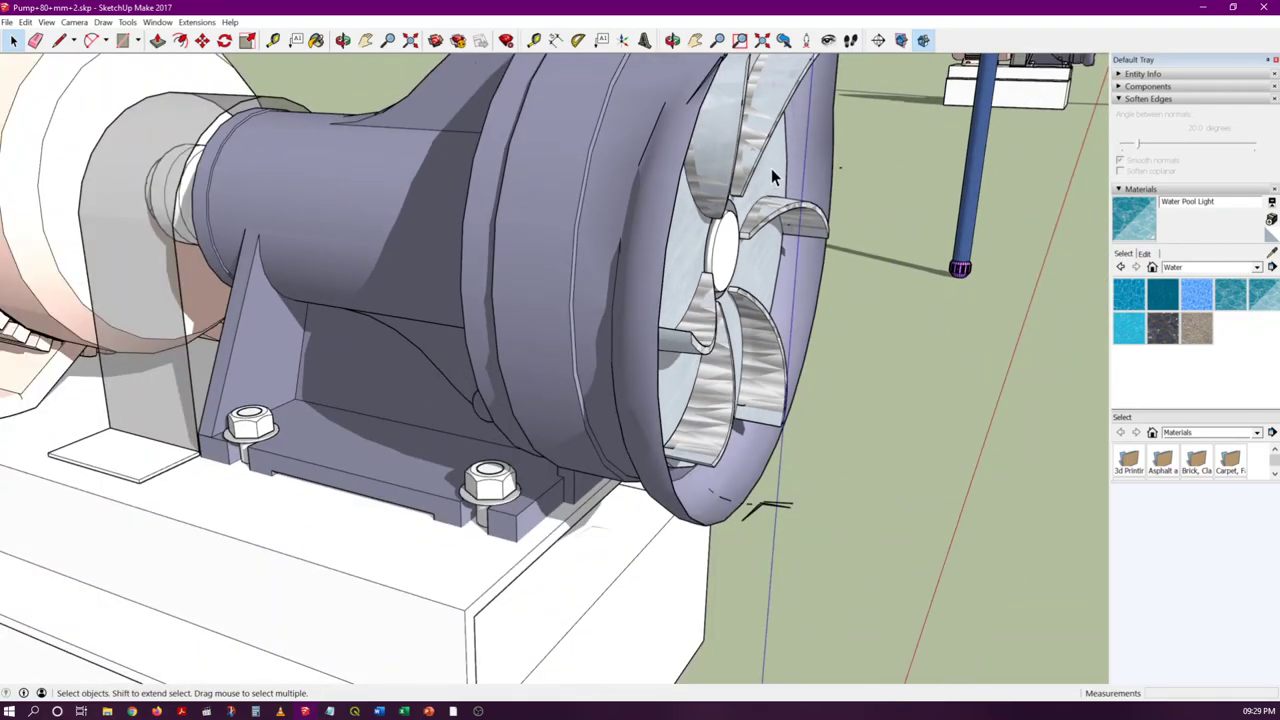
scroll(488, 330, "up", 8)
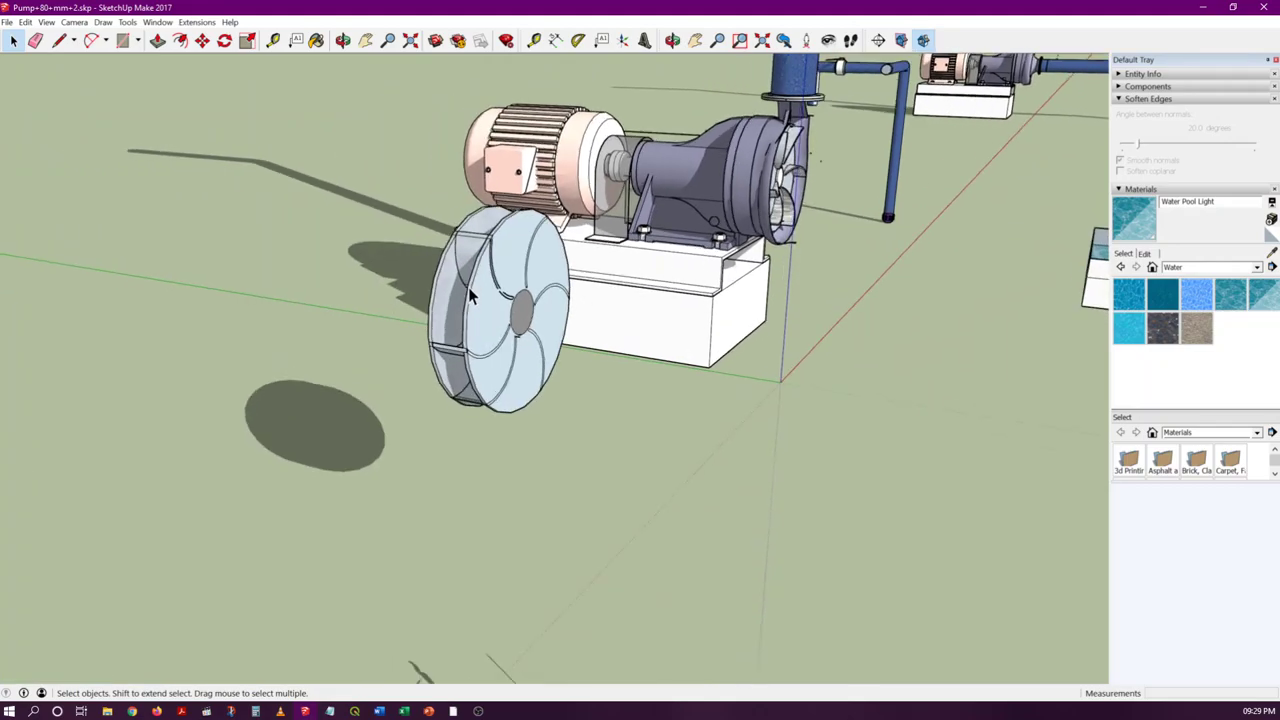
Step: Examine the closed impeller's front cover disc and hub from an angle
mouse_move(452, 255)
middle_mouse_down()
mouse_move(434, 206)
mouse_move(409, 251)
mouse_move(420, 257)
mouse_move(312, 255)
mouse_move(401, 285)
middle_mouse_up()
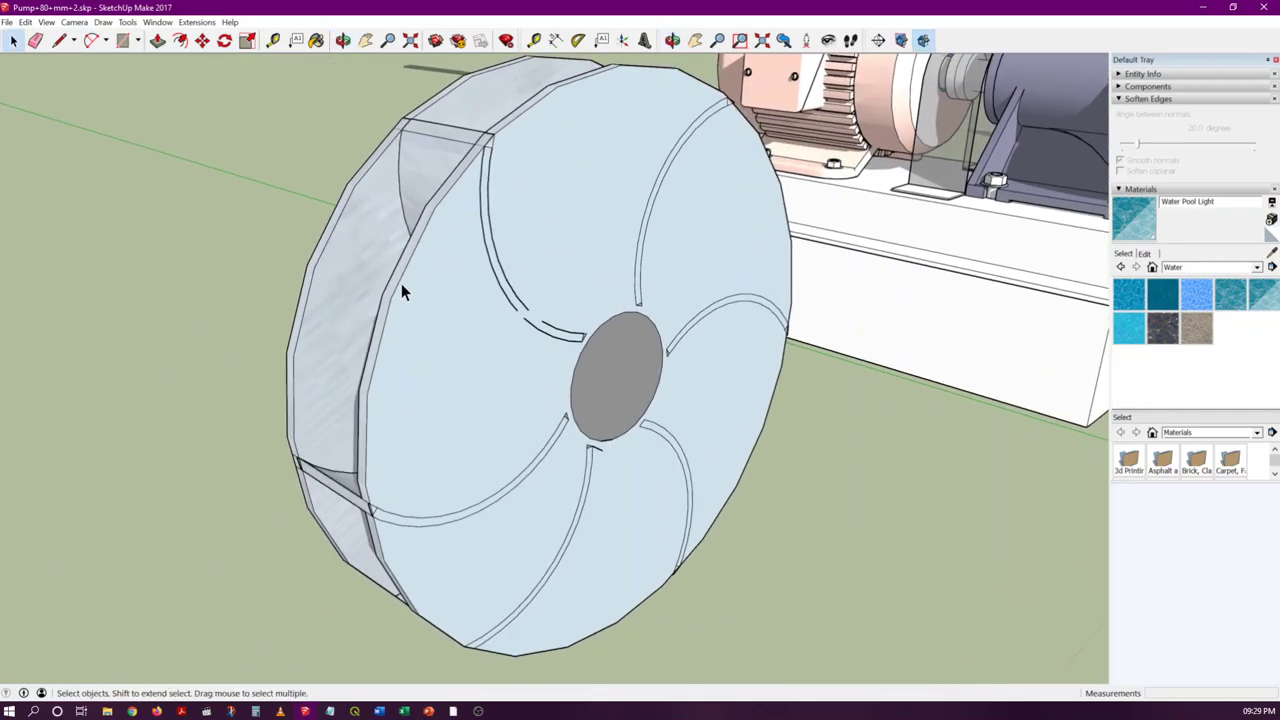
scroll(394, 227, "down", 2)
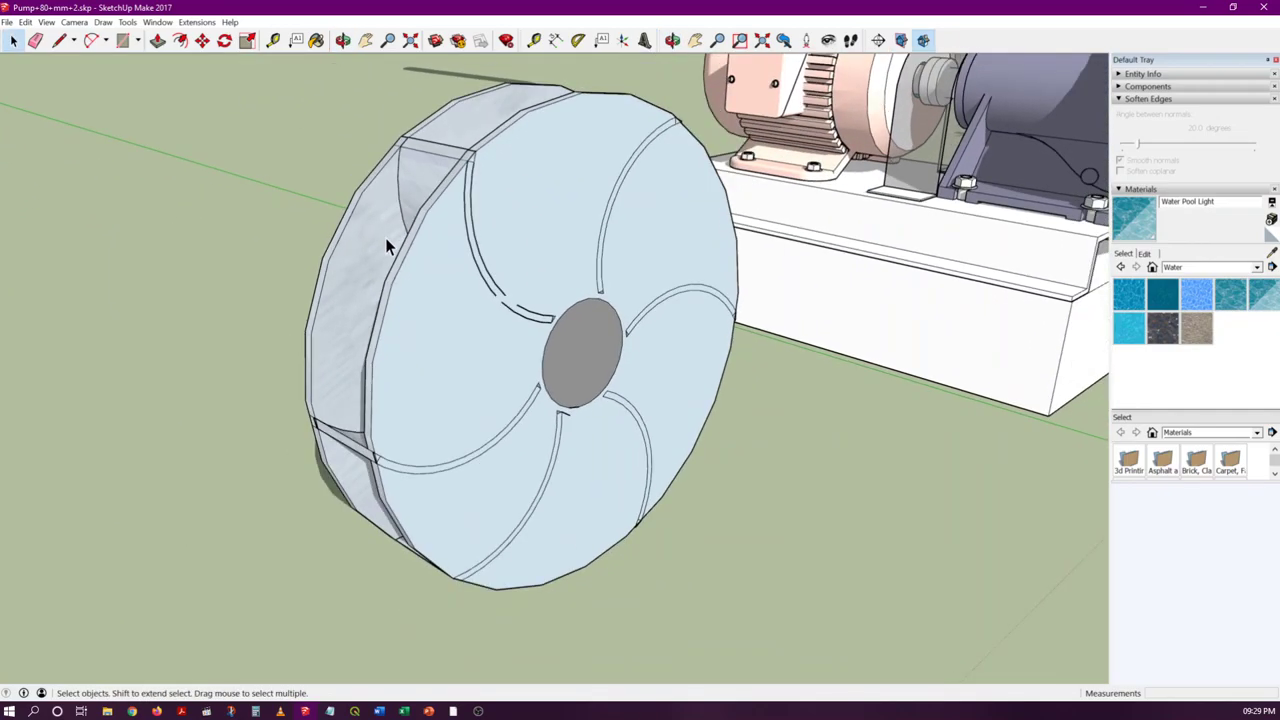
mouse_move(385, 237)
middle_mouse_down()
mouse_move(386, 249)
mouse_move(334, 257)
mouse_move(470, 248)
middle_mouse_up()
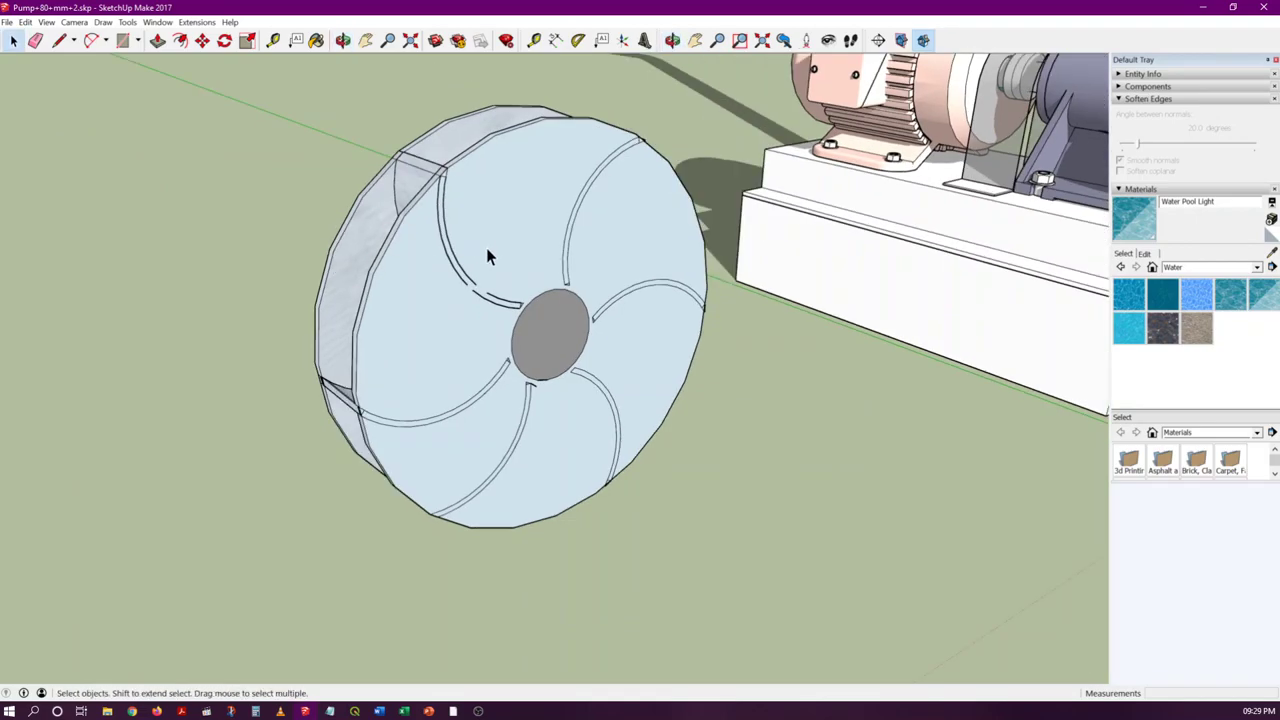
Step: Examine the open impeller's cylindrical hub and three curved vanes from several angles
scroll(892, 213, "down", 6)
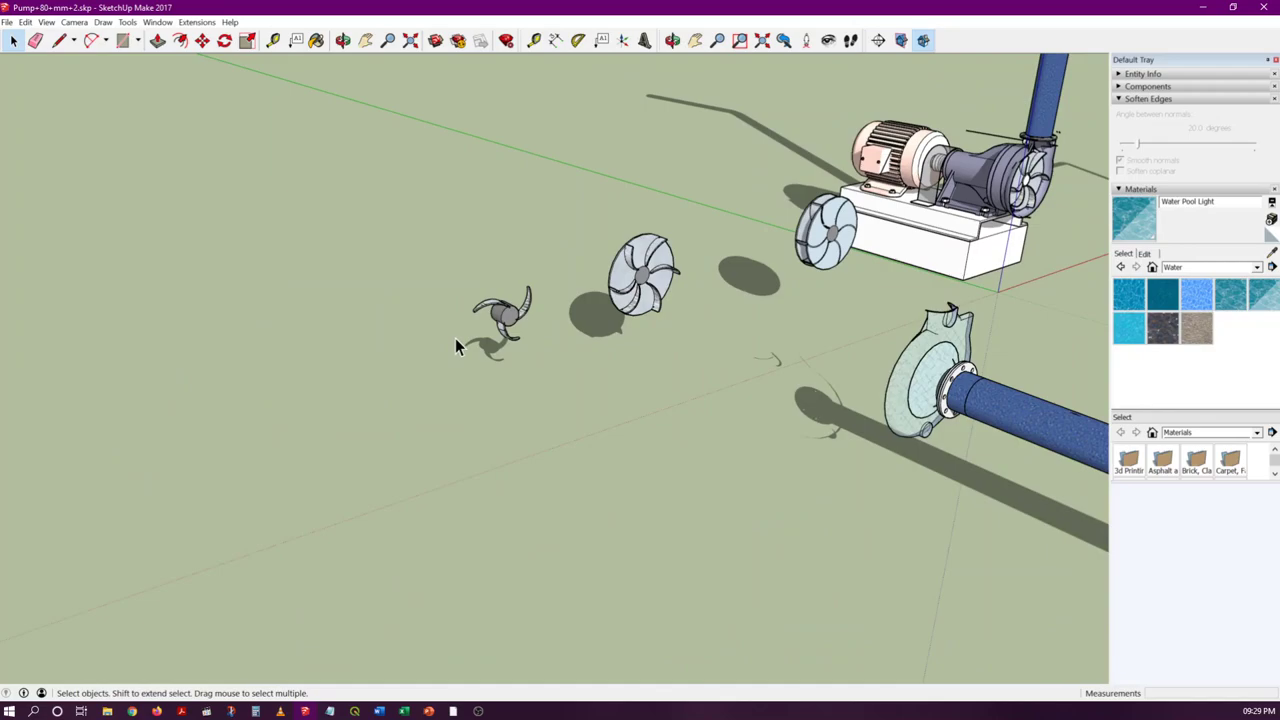
scroll(455, 338, "up", 8)
scroll(622, 286, "down", 4)
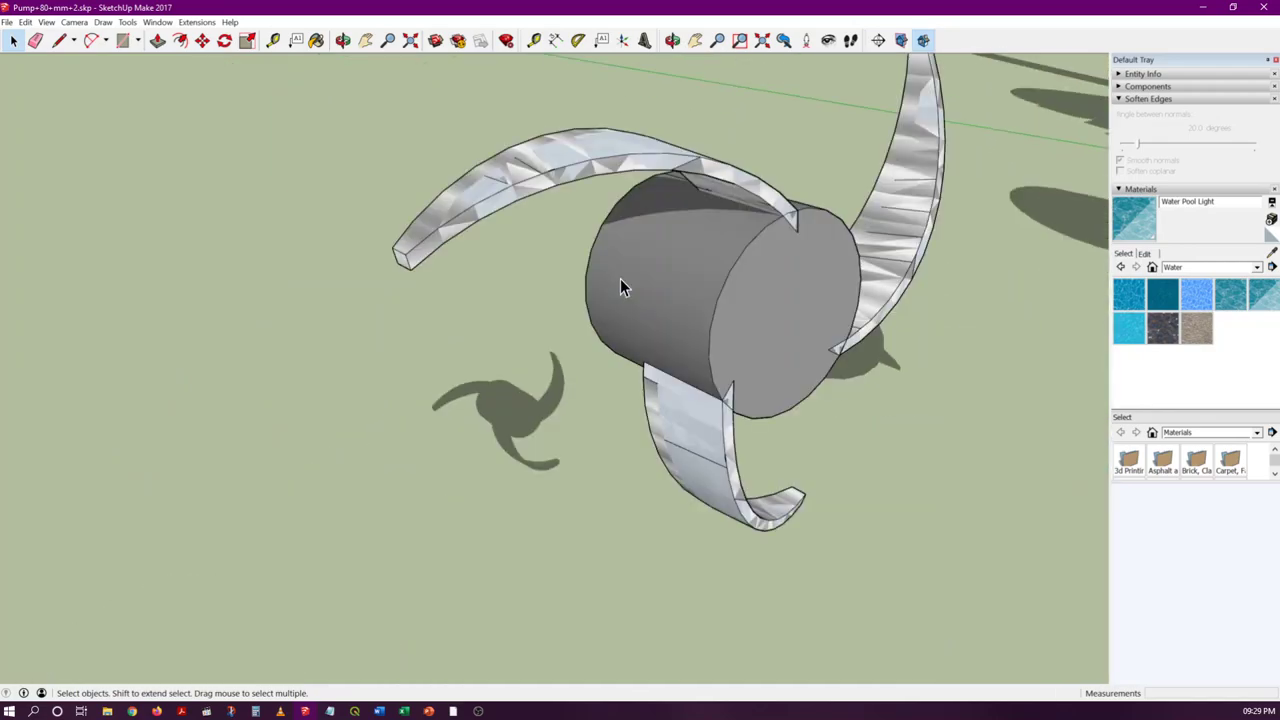
middle_click_drag(828, 263, 800, 263)
scroll(725, 295, "up", 3)
scroll(725, 292, "down", 3)
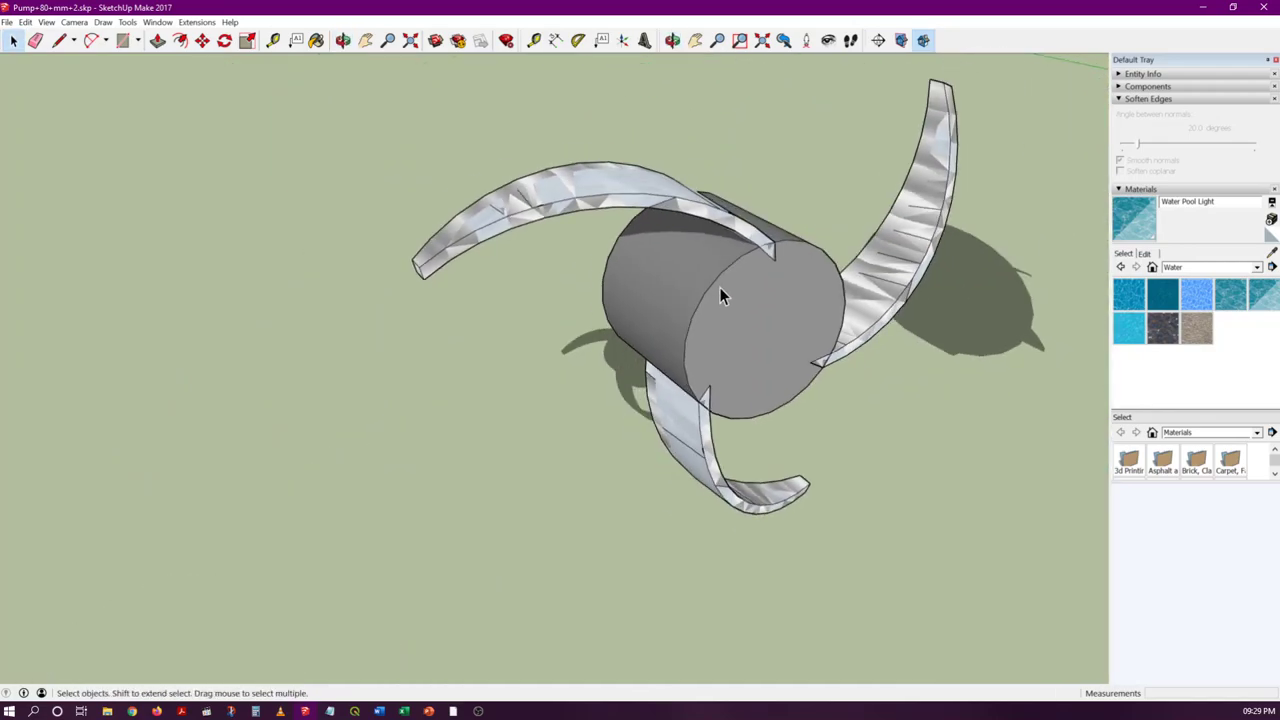
middle_click_drag(720, 286, 800, 260)
scroll(722, 232, "up", 3)
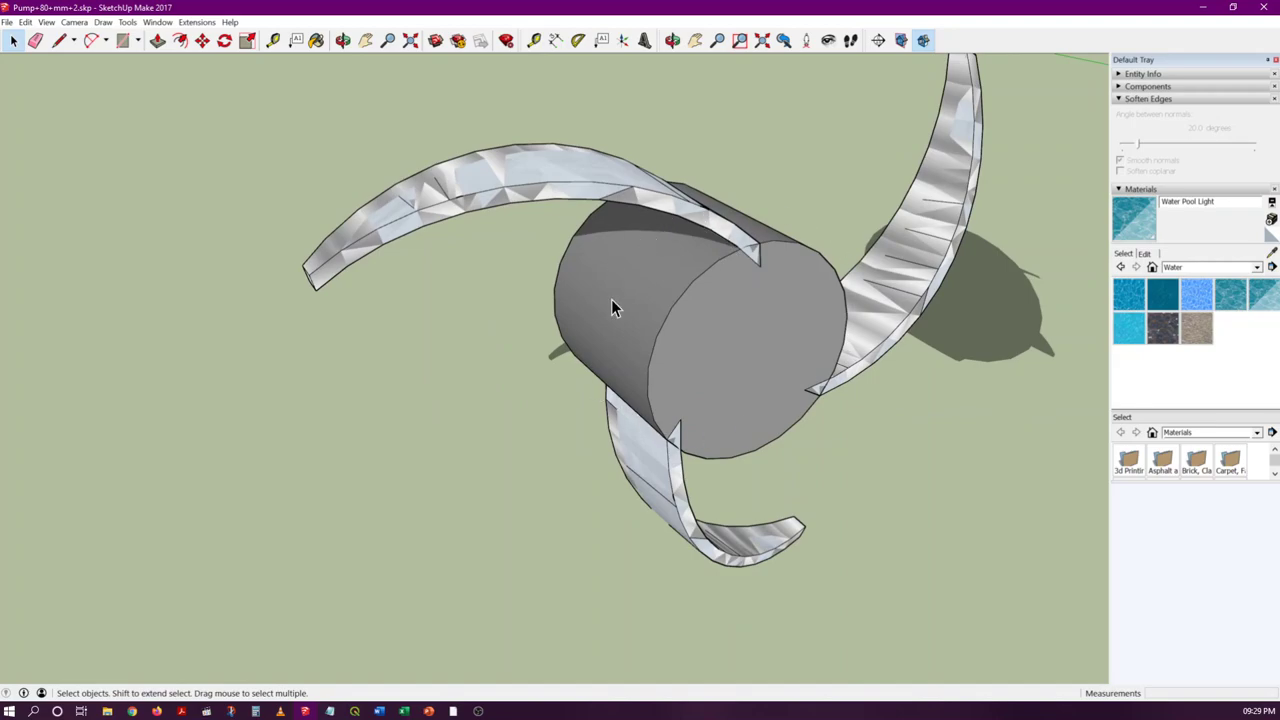
scroll(629, 373, "down", 2)
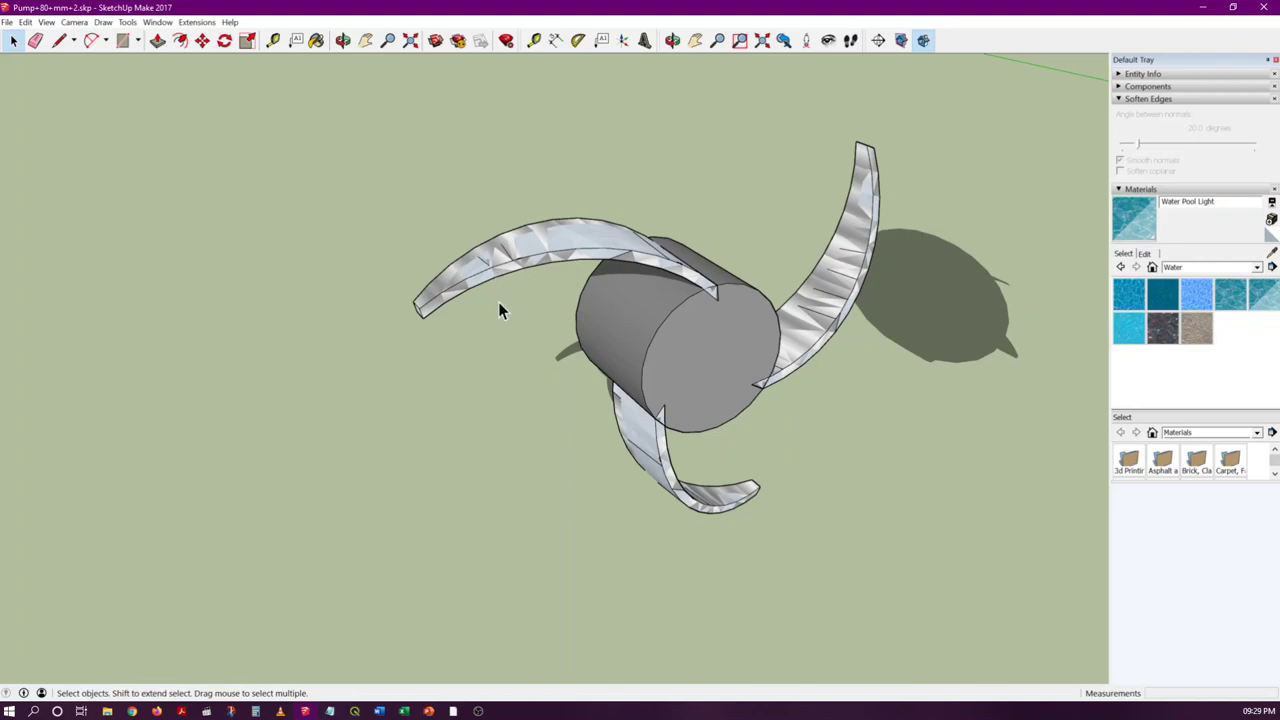
Step: Highlight the whole open impeller by selecting it, clear the selection and view its hub up close
scroll(496, 313, "down", 4)
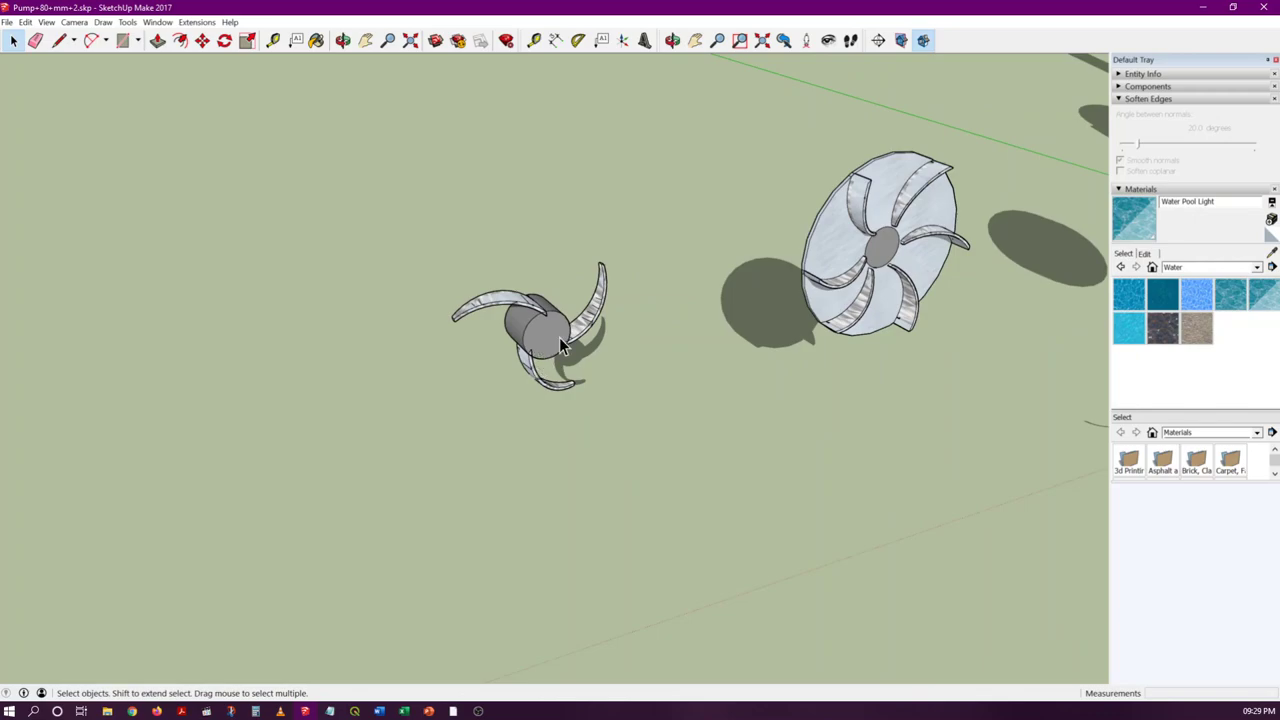
scroll(528, 294, "up", 5)
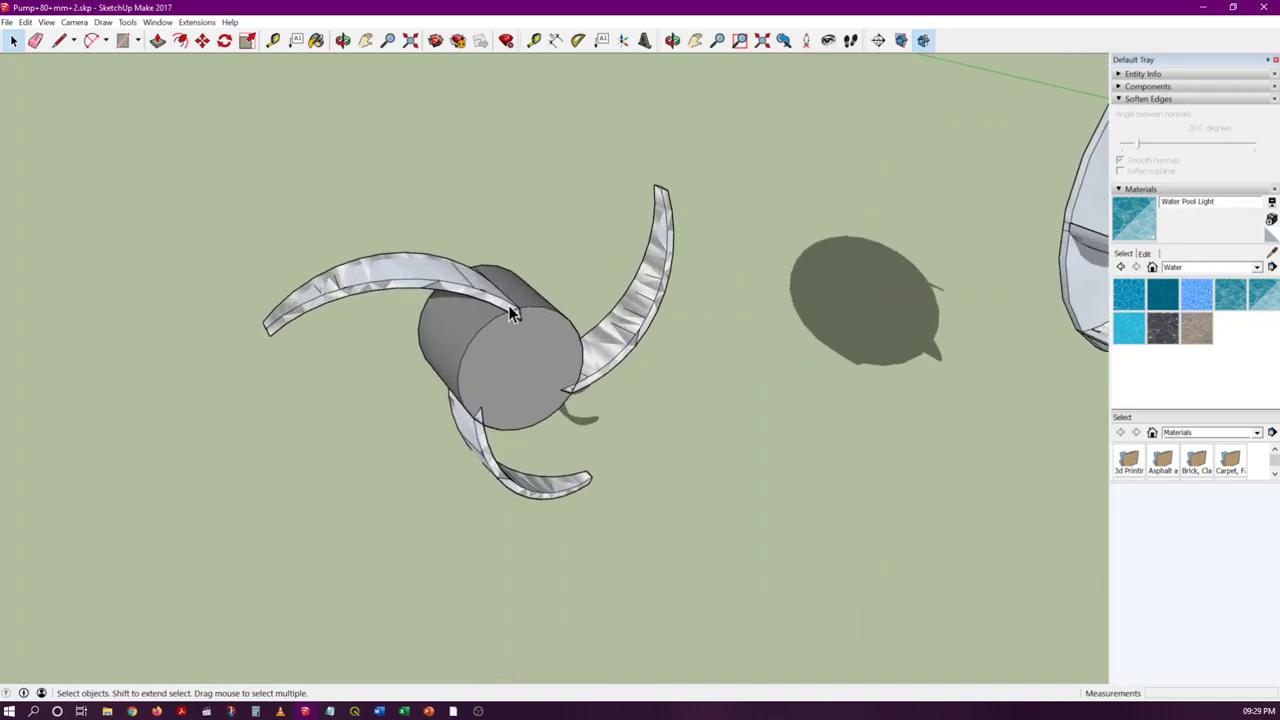
left_click_drag(236, 106, 739, 600)
left_click(717, 577)
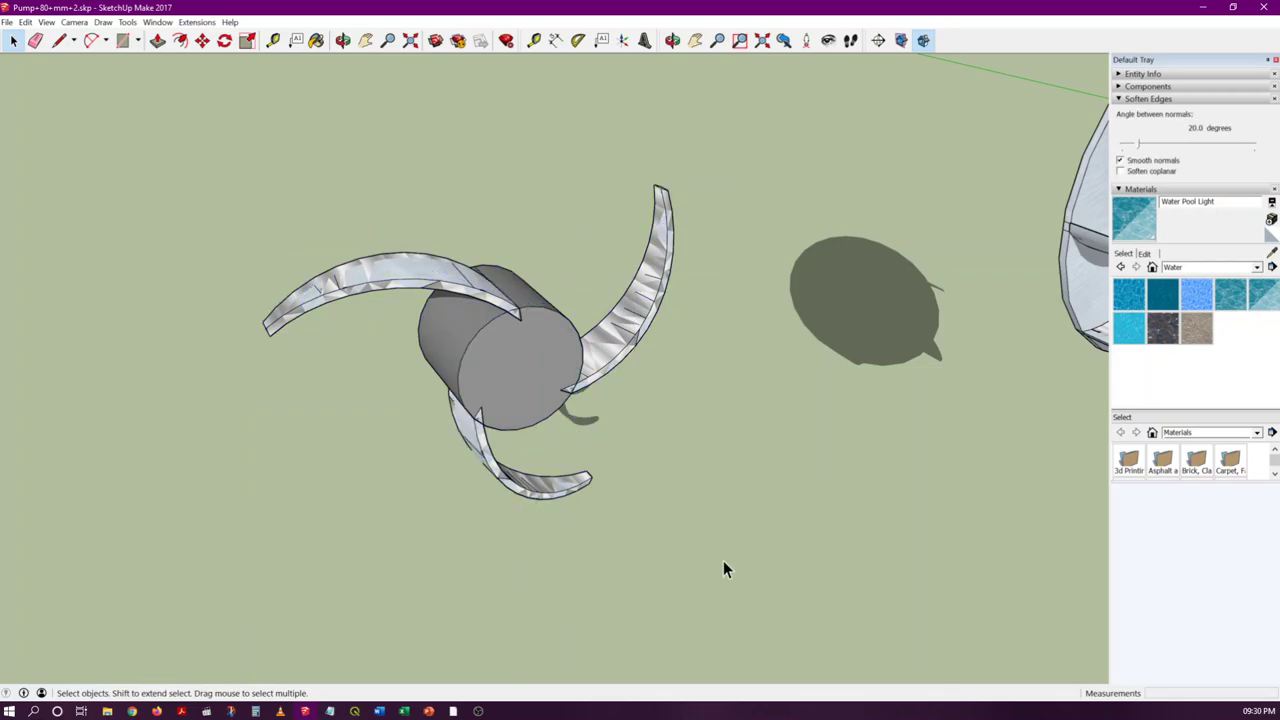
scroll(527, 345, "up", 1)
scroll(527, 340, "up", 1)
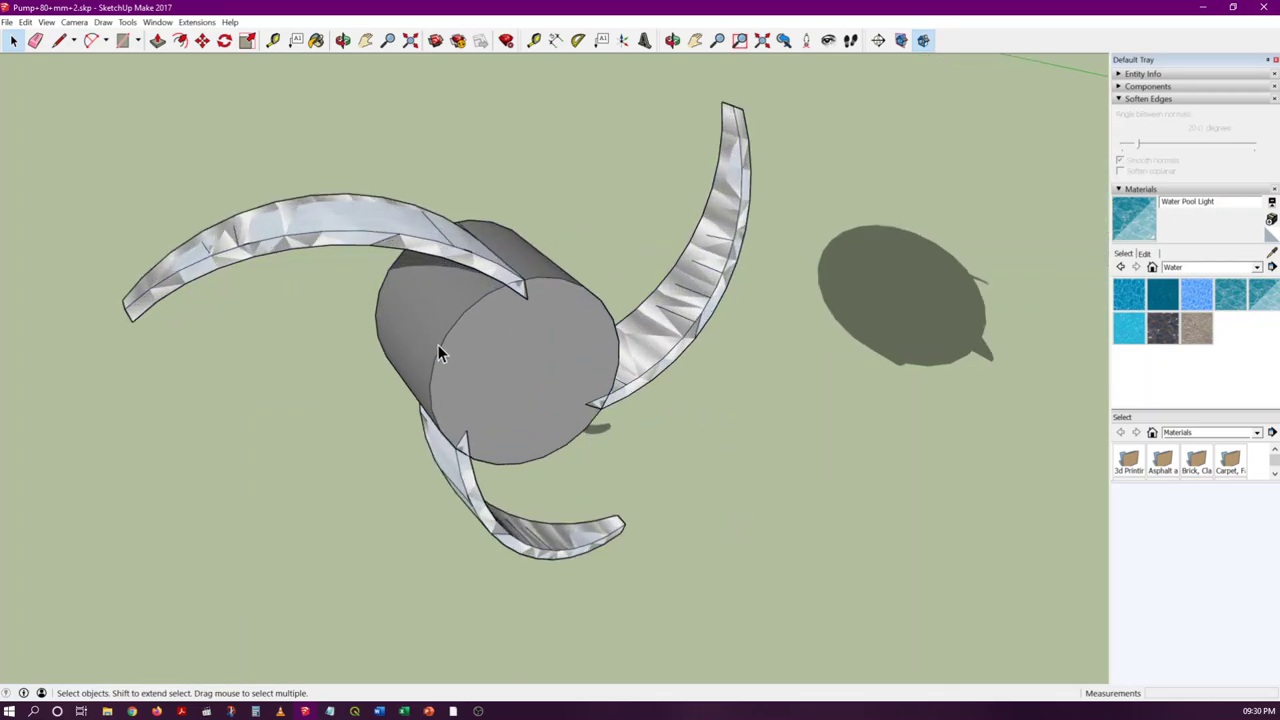
Step: Compare the semi-open impeller, with its single back disc, to the closed impeller
scroll(438, 340, "down", 6)
scroll(760, 224, "up", 3)
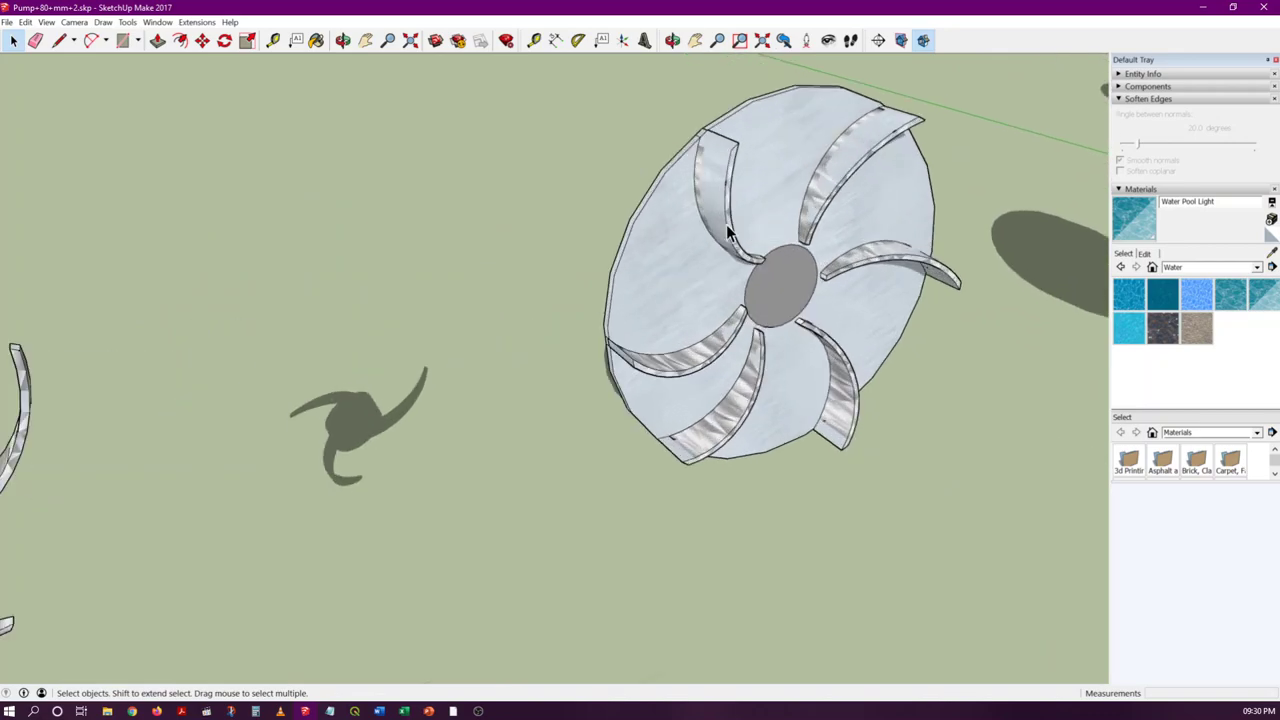
scroll(529, 263, "down", 5)
scroll(733, 233, "up", 4)
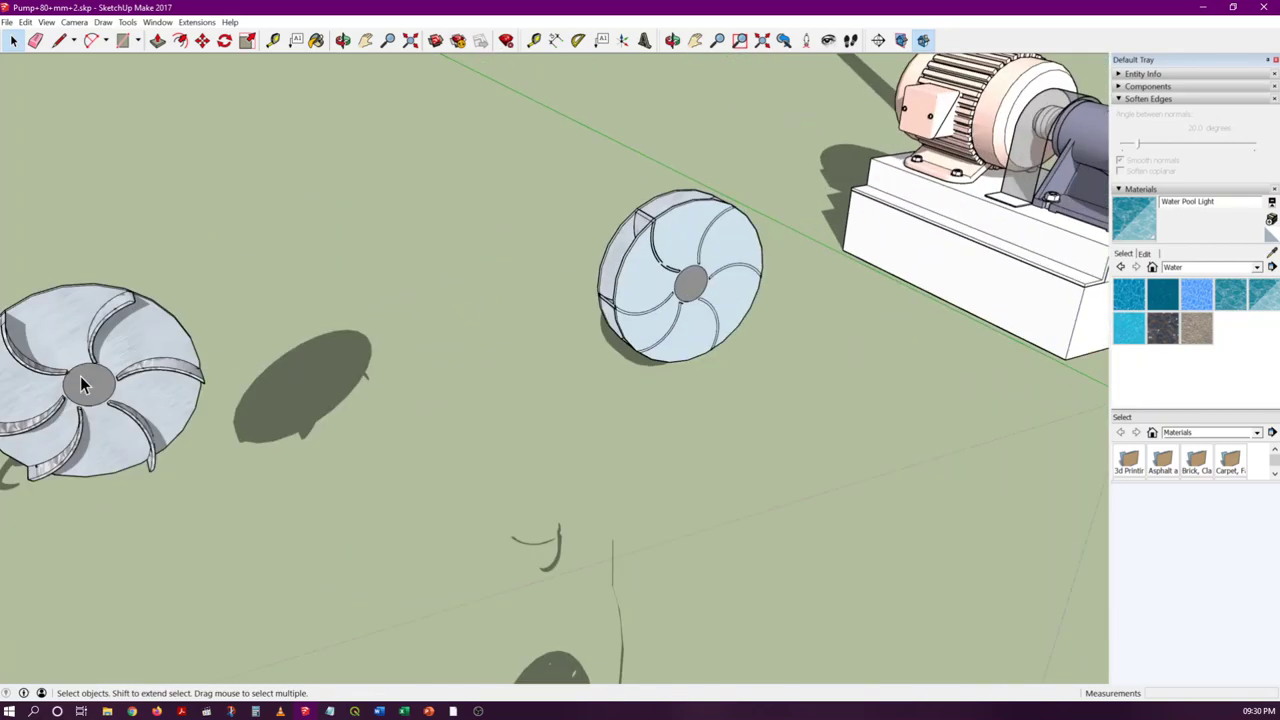
Step: Highlight the closed impeller's rim edge and front cover face by selecting each, and clear the selection
left_click(606, 274)
scroll(673, 250, "up", 2)
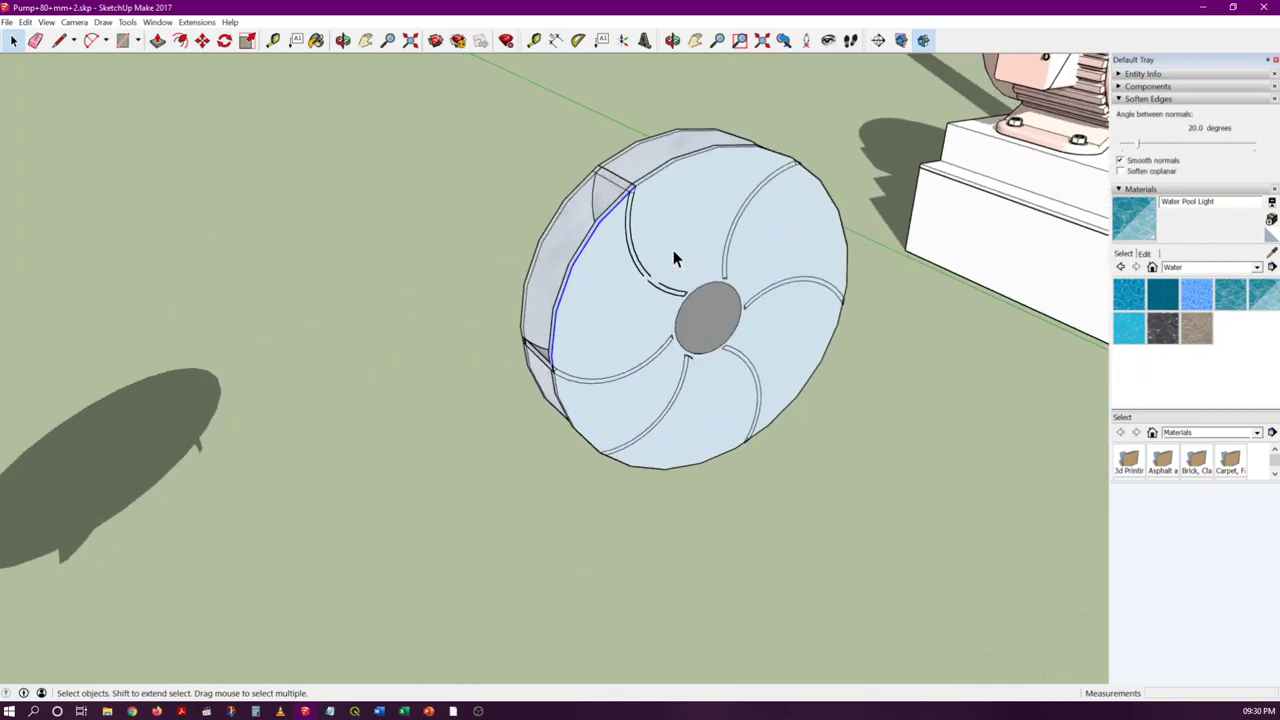
left_click(655, 243)
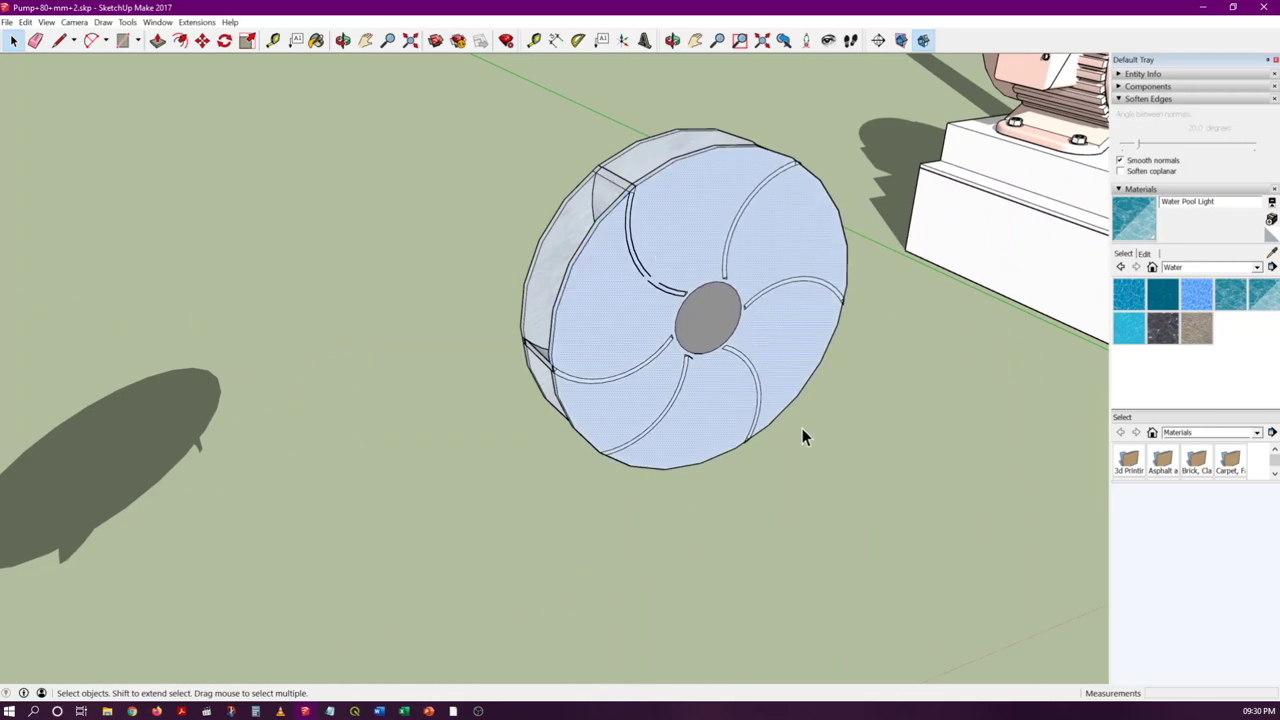
left_click_drag(514, 127, 504, 122)
left_click(497, 121)
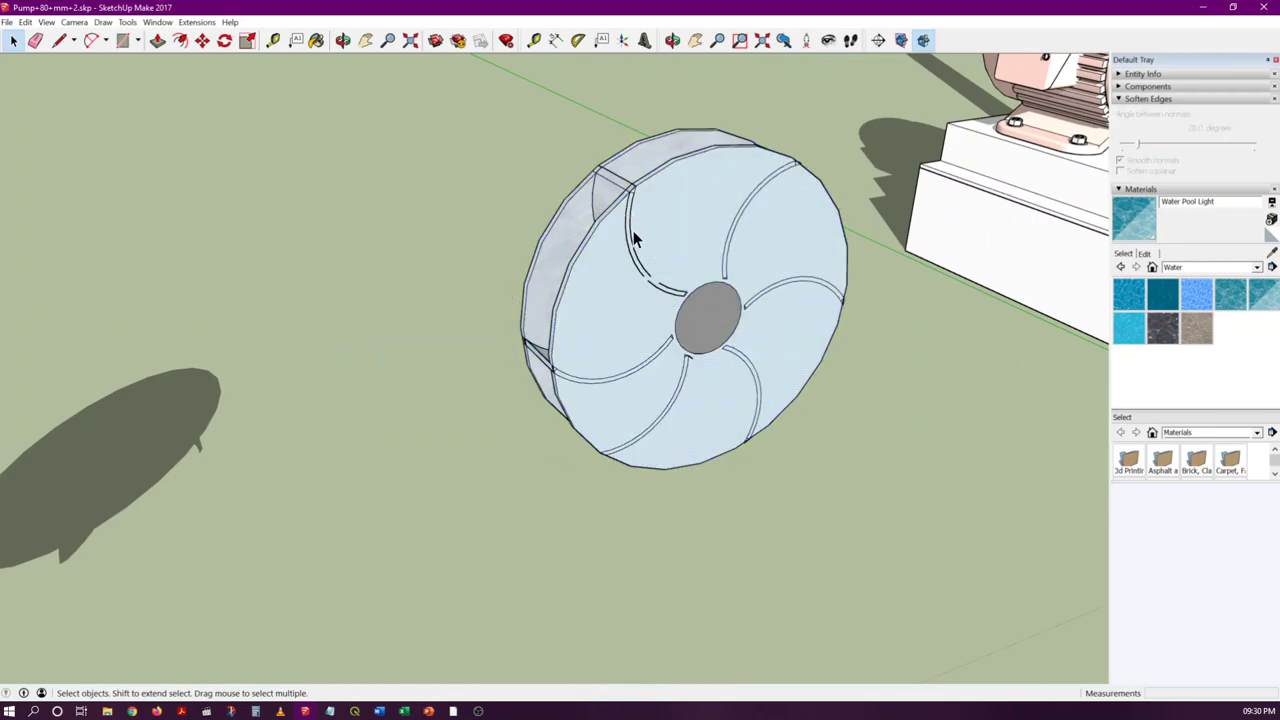
Step: View all three impeller types together and examine the open impeller's vane roots at the hub
scroll(633, 238, "down", 5)
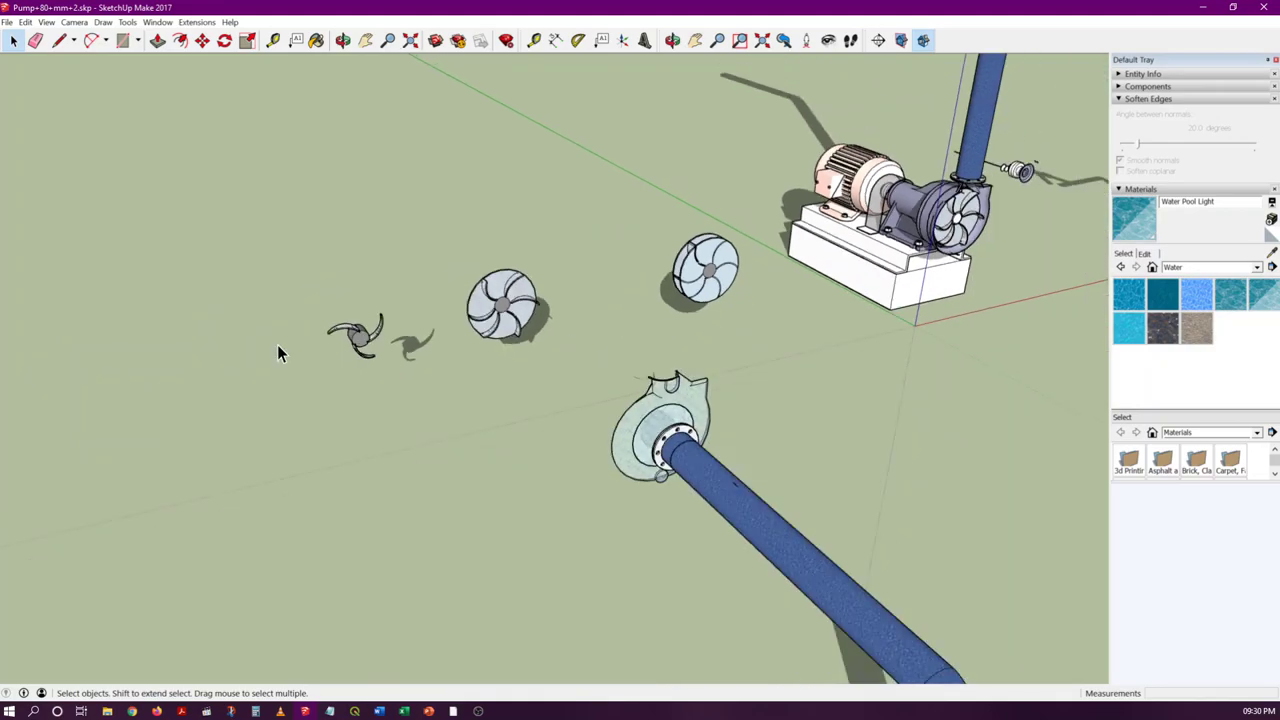
scroll(360, 345, "up", 8)
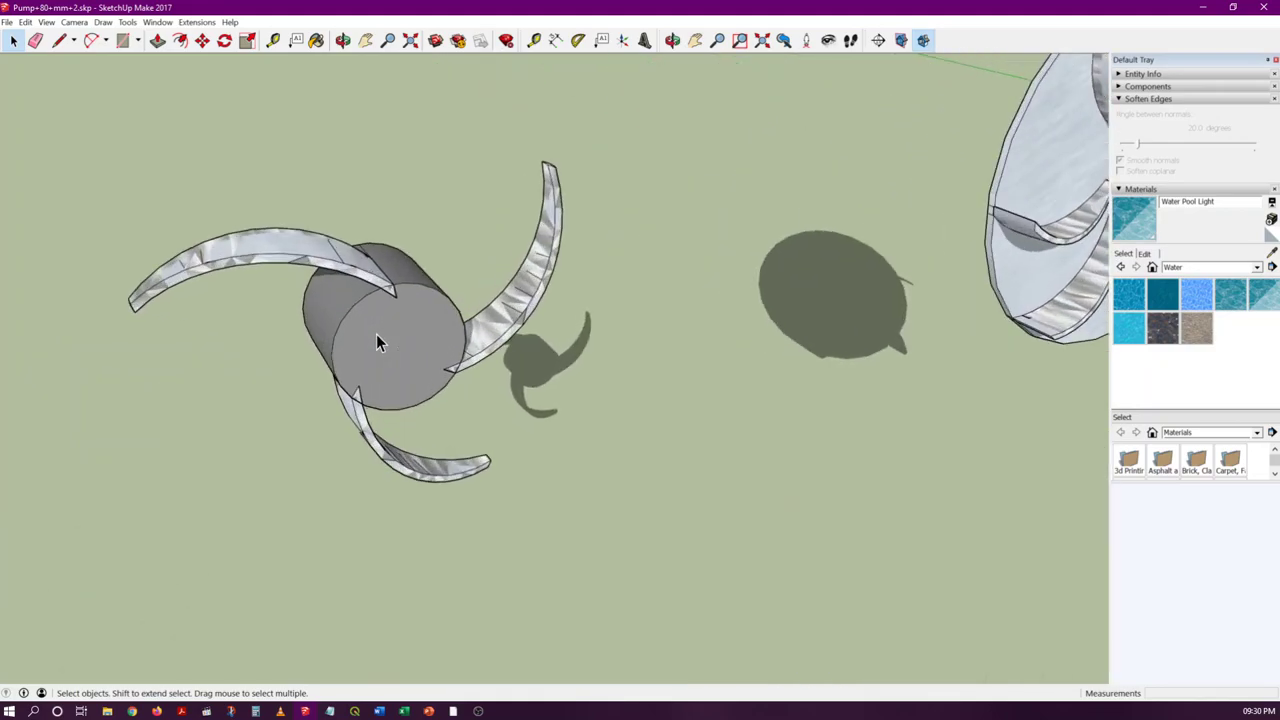
scroll(376, 343, "up", 2)
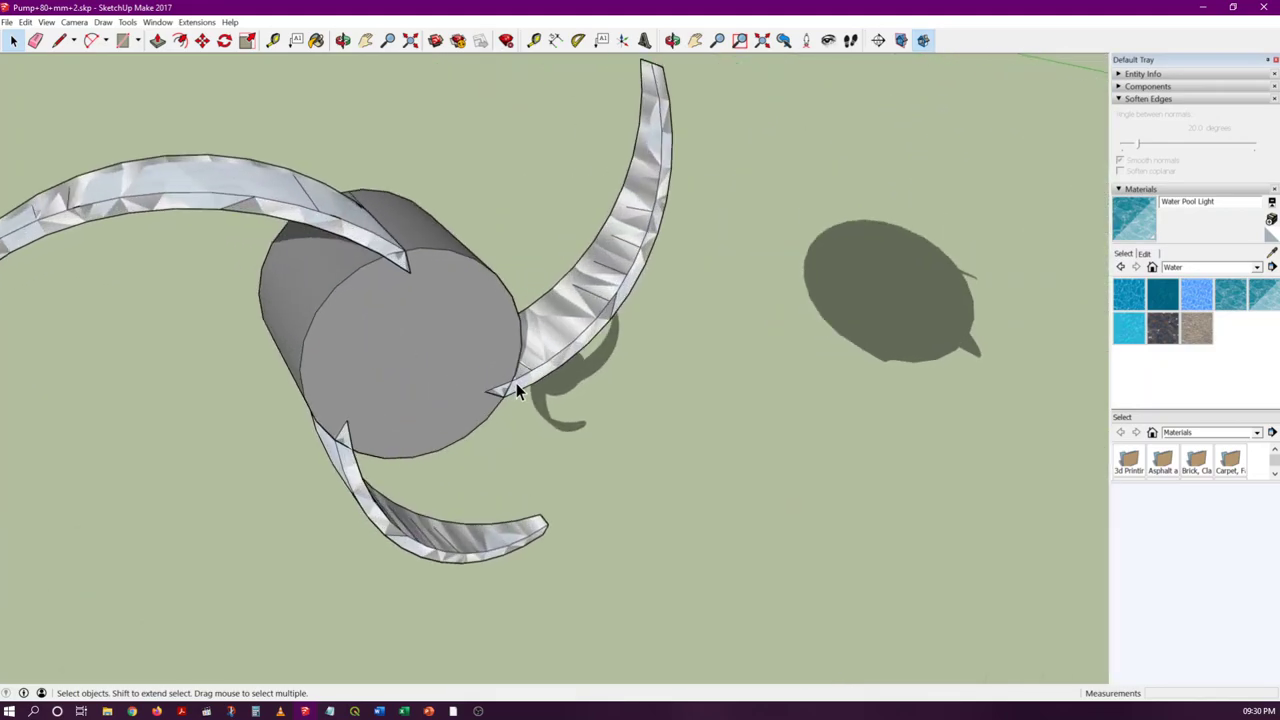
scroll(516, 385, "down", 2)
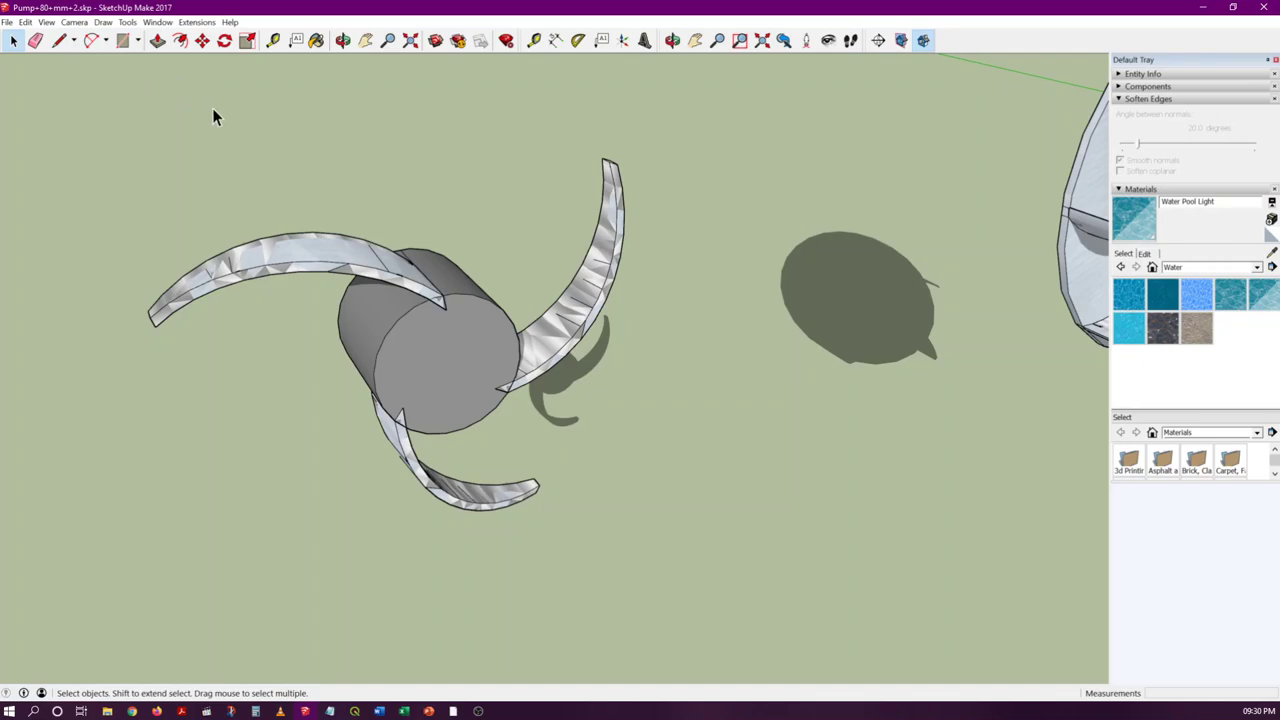
scroll(498, 372, "up", 5)
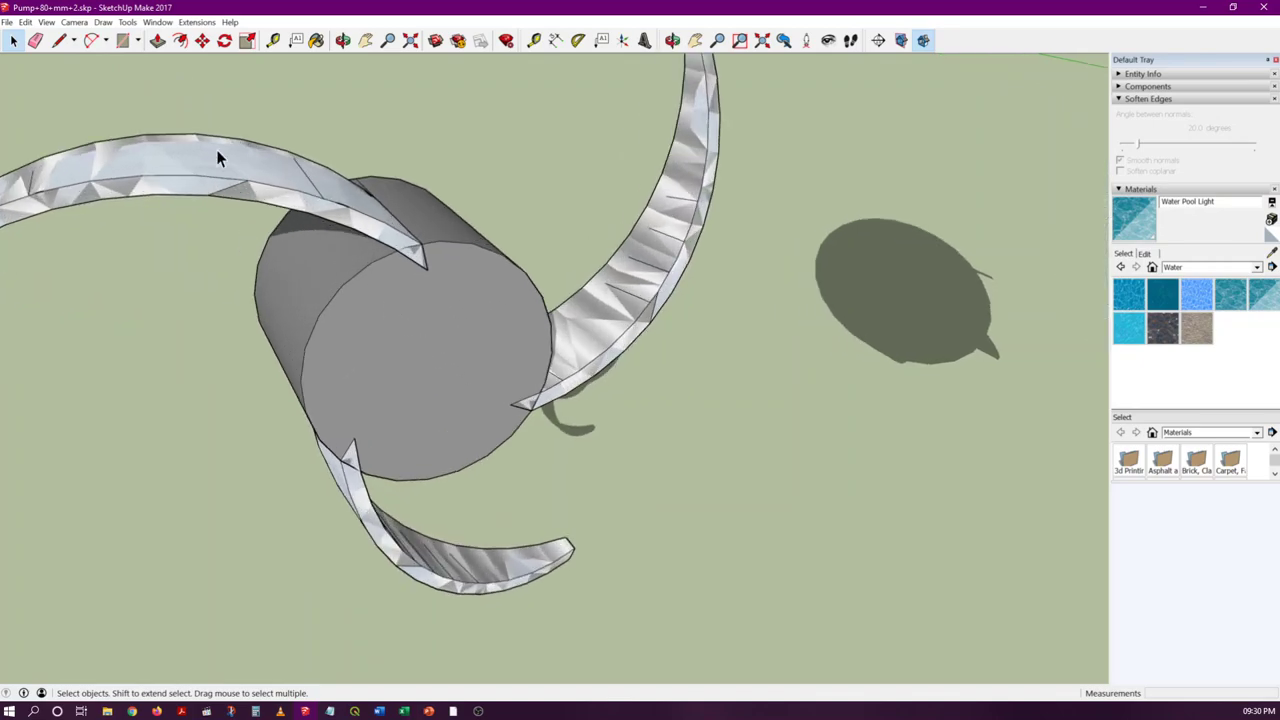
left_click(137, 41)
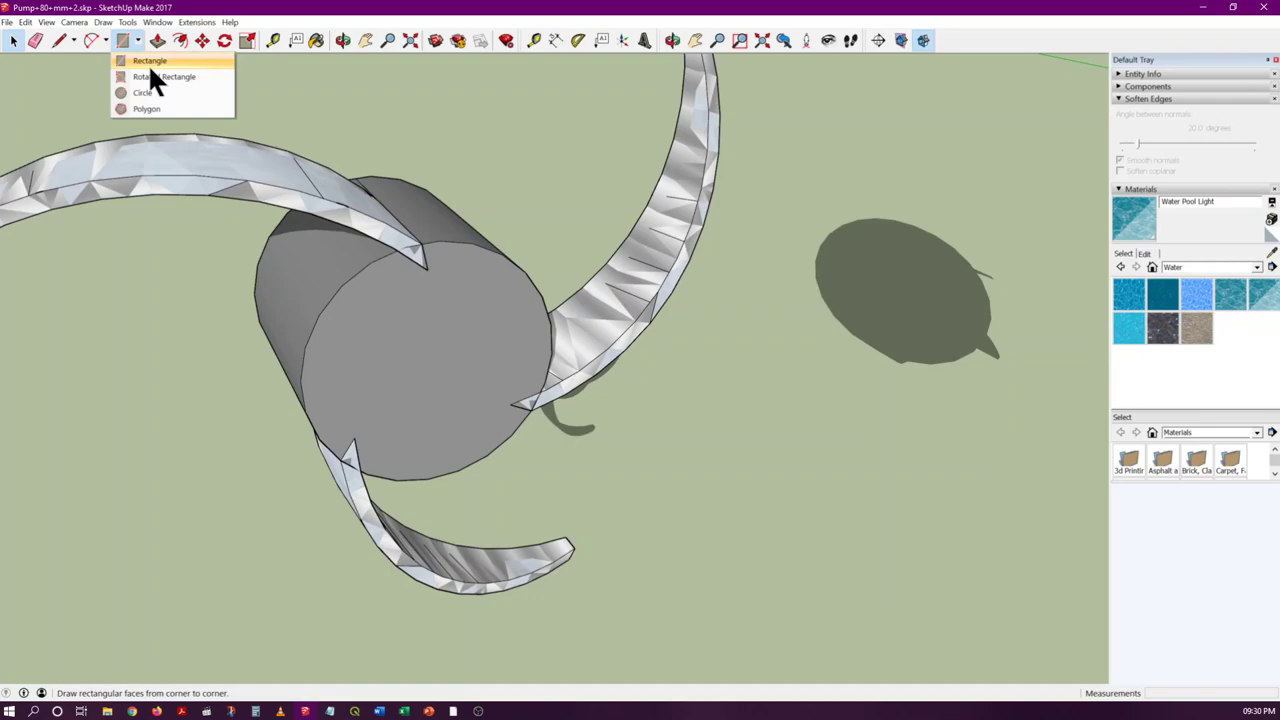
left_click(142, 88)
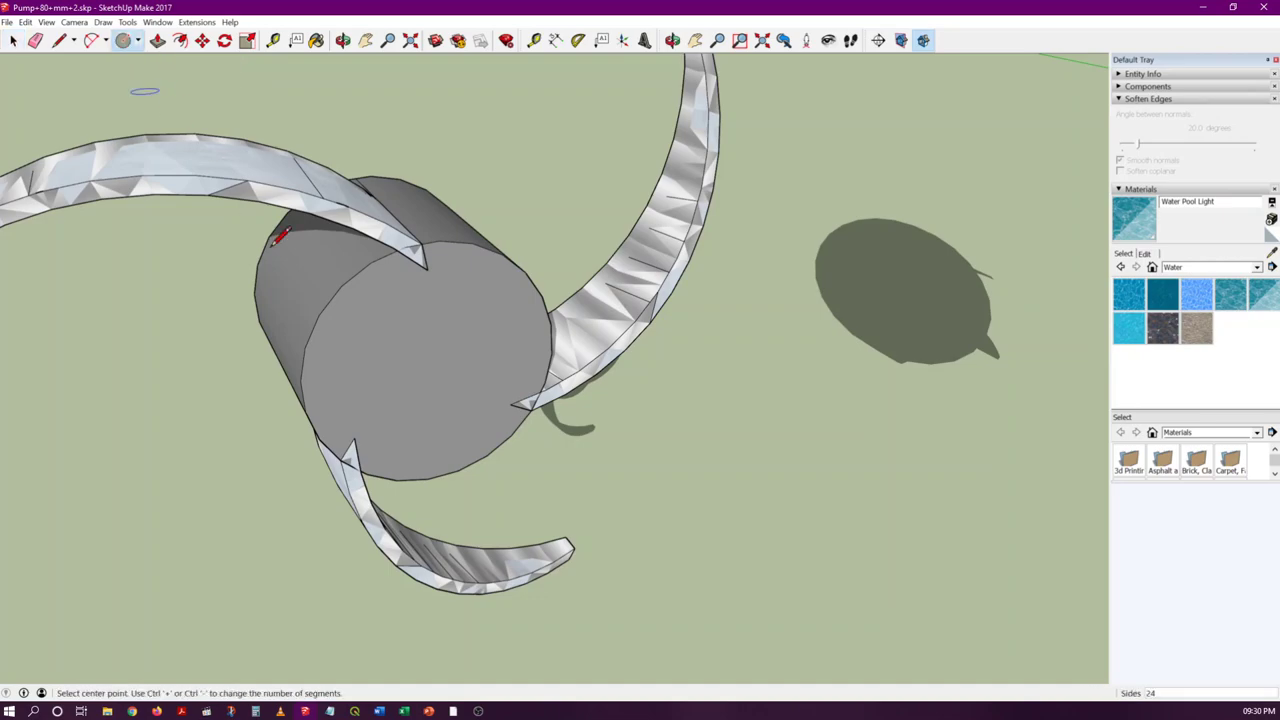
key("space")
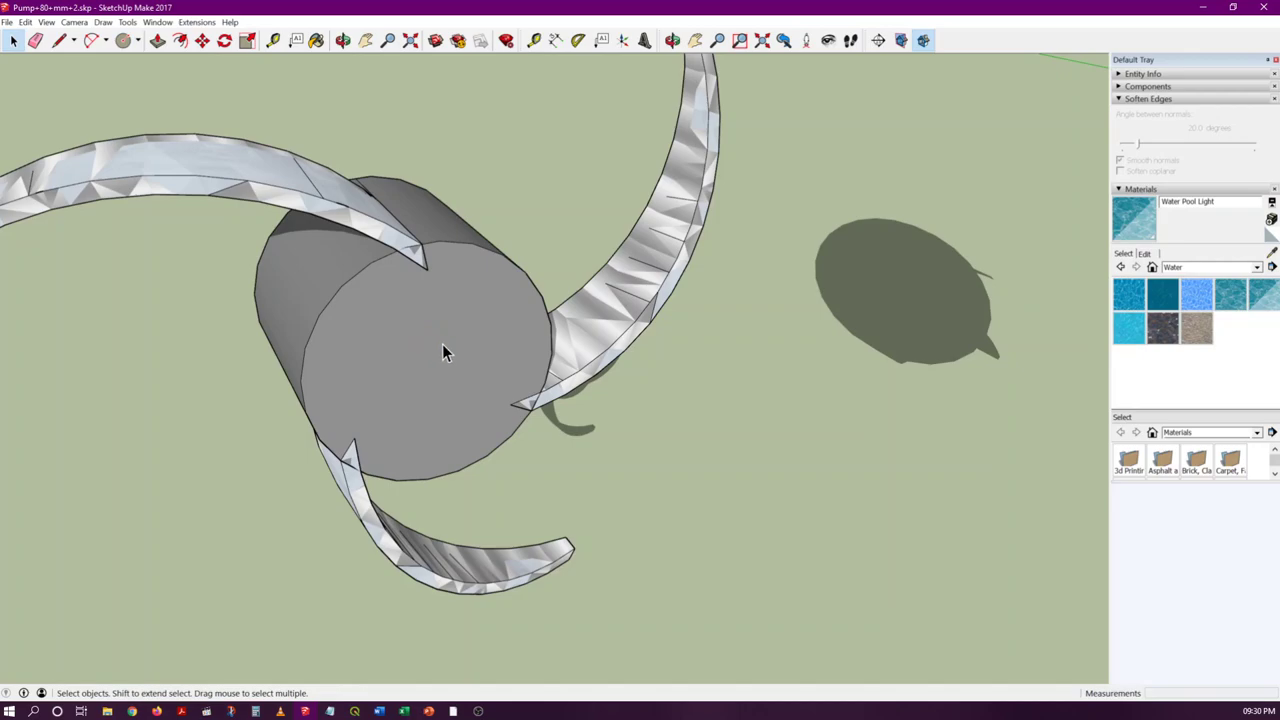
Step: Offset the outline of the open impeller hub's front face inward by about 0.027 m to form a small central circle
left_click(420, 322)
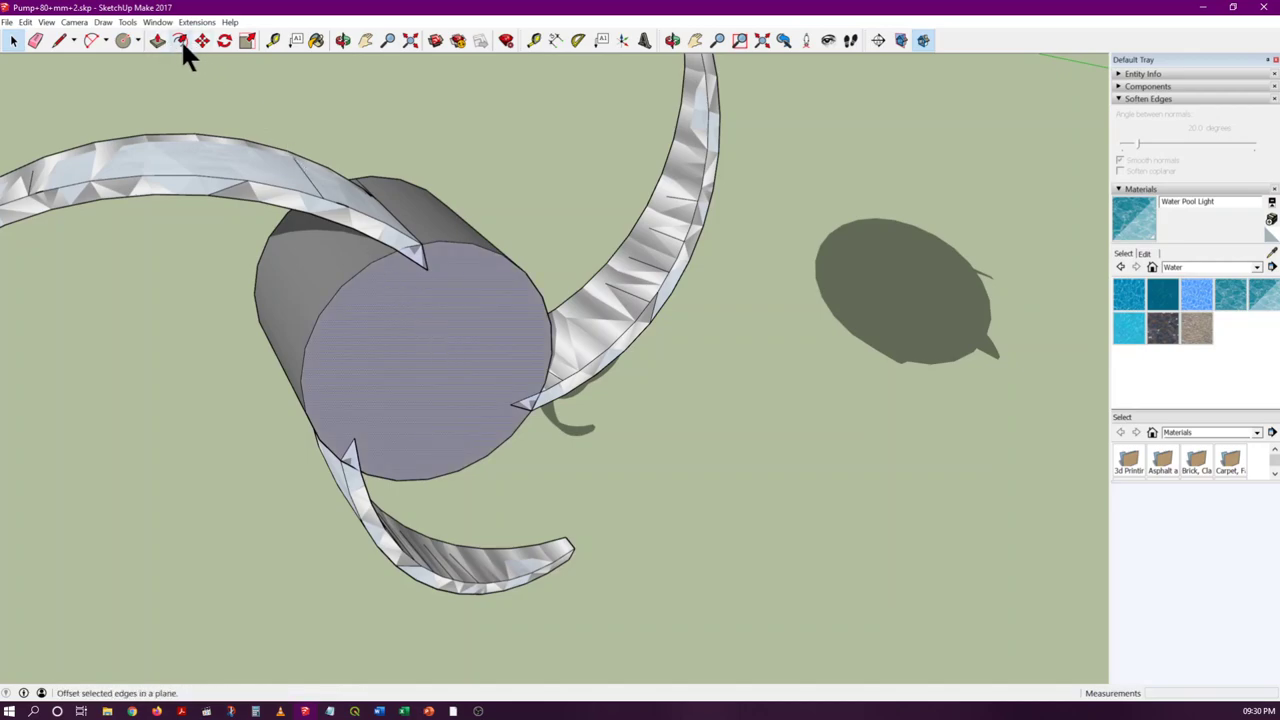
left_click(181, 40)
left_click(446, 342)
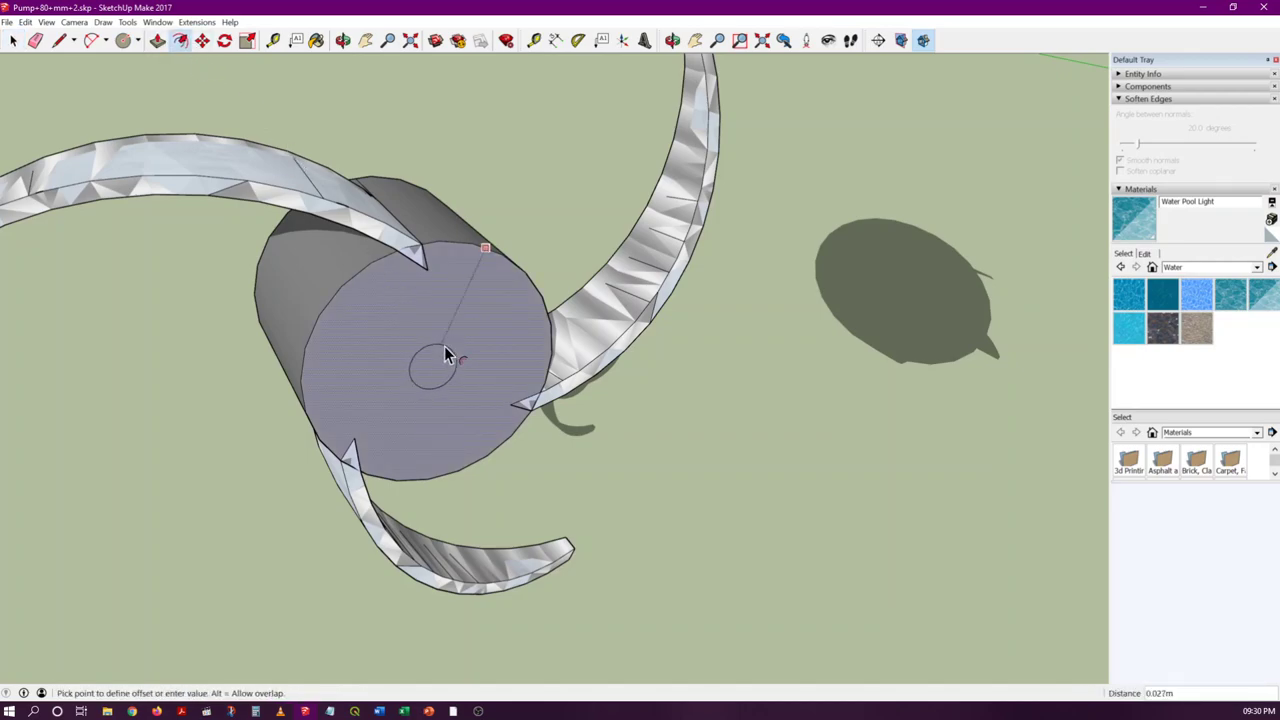
left_click(446, 356)
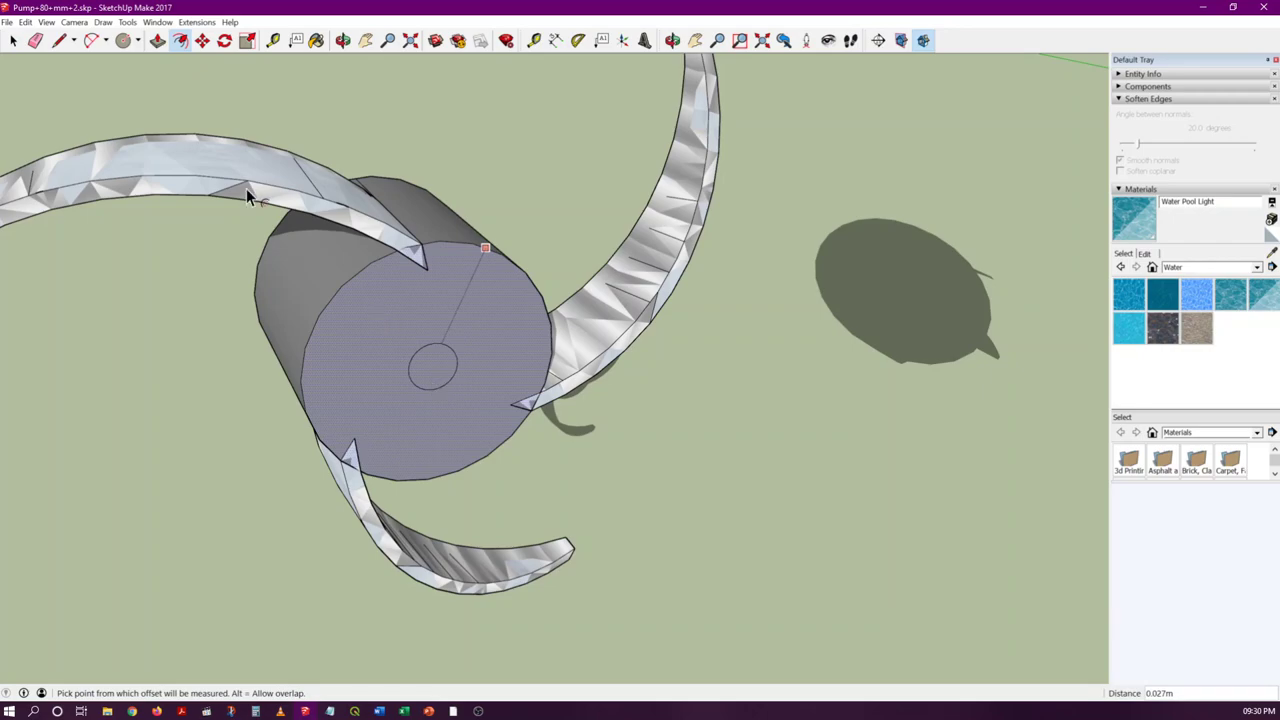
left_click(153, 37)
left_click(434, 365)
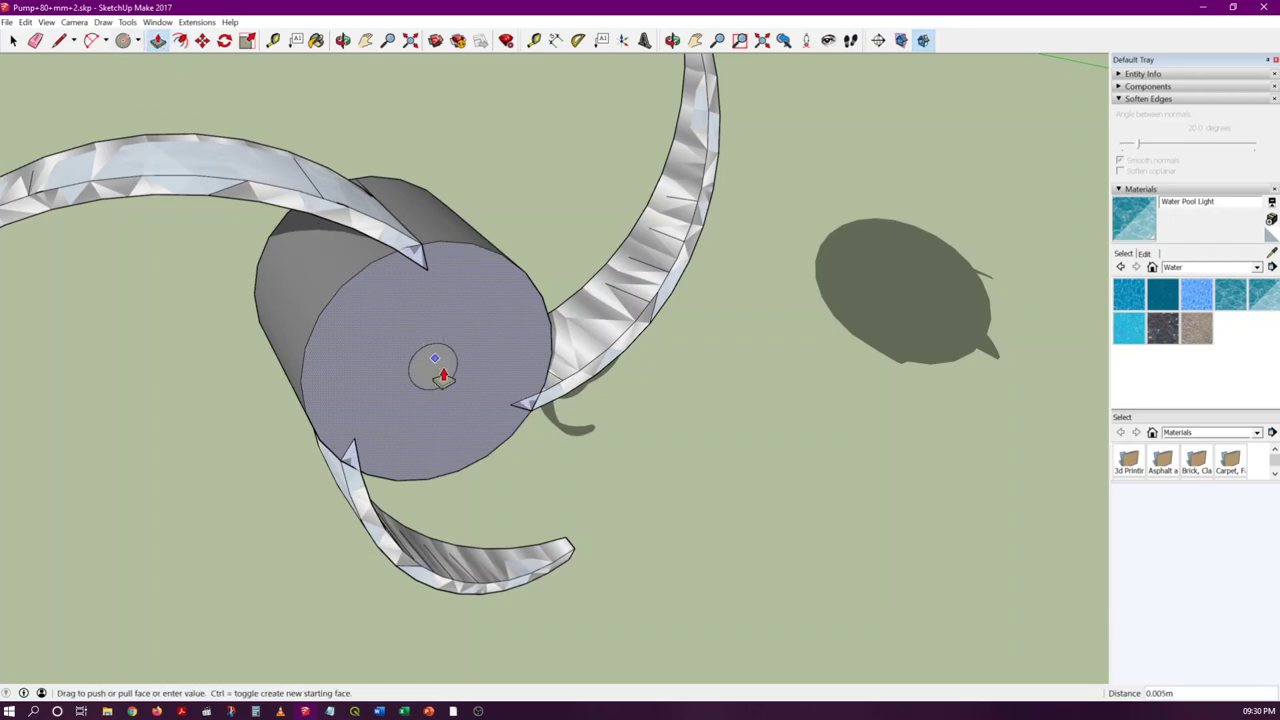
left_click(438, 370)
key("space")
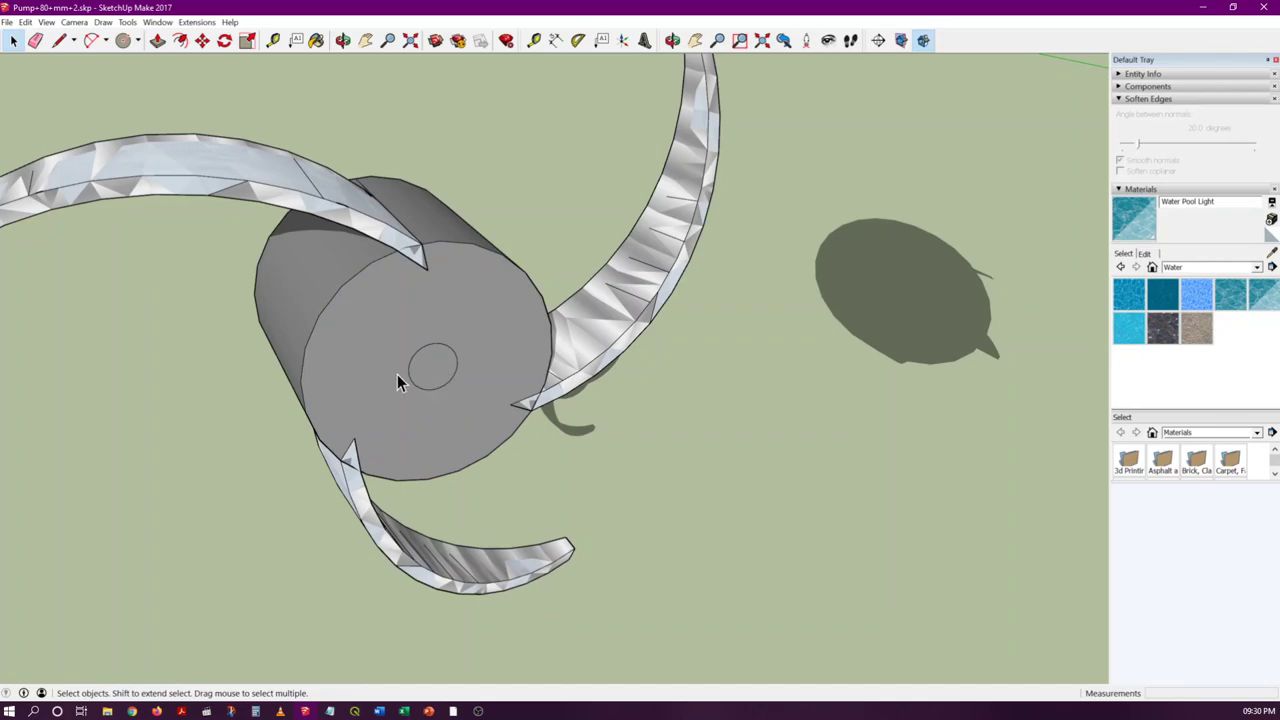
Step: Extrude the small central circle outward from the hub's front face by about 0.018 m with Push/Pull
key("p")
left_click(437, 367)
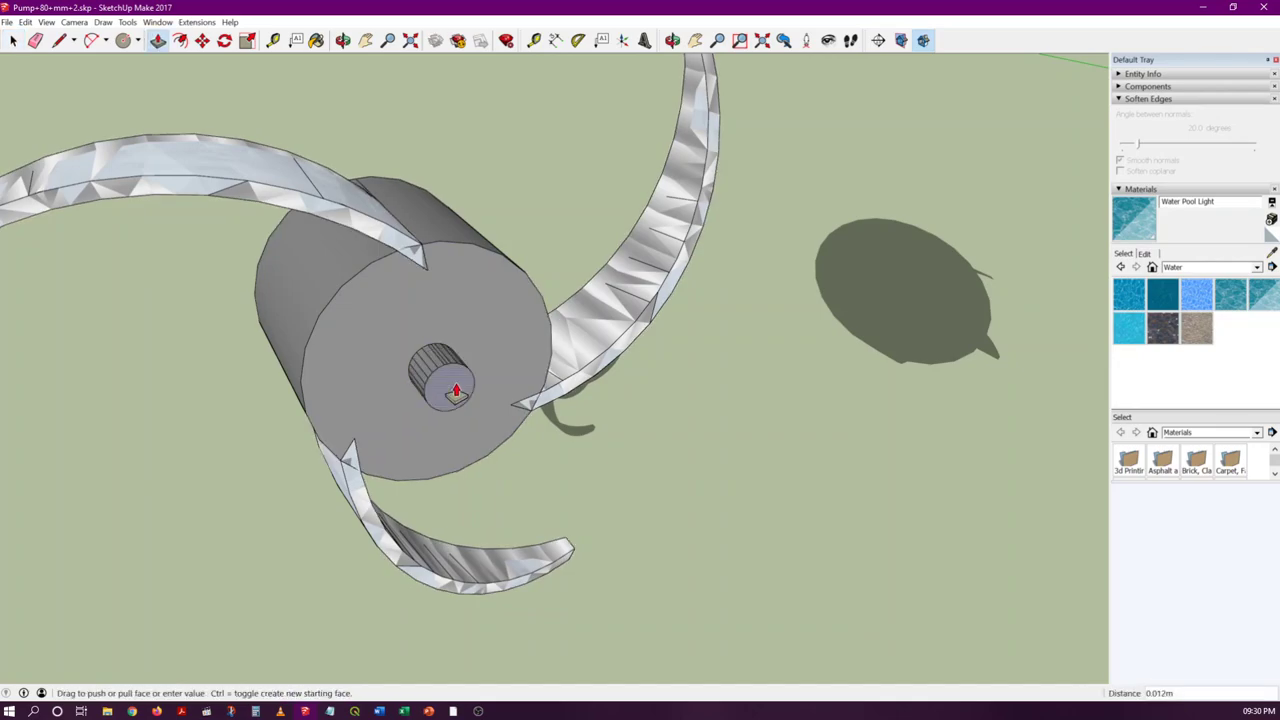
left_click(466, 403)
scroll(486, 394, "down", 3)
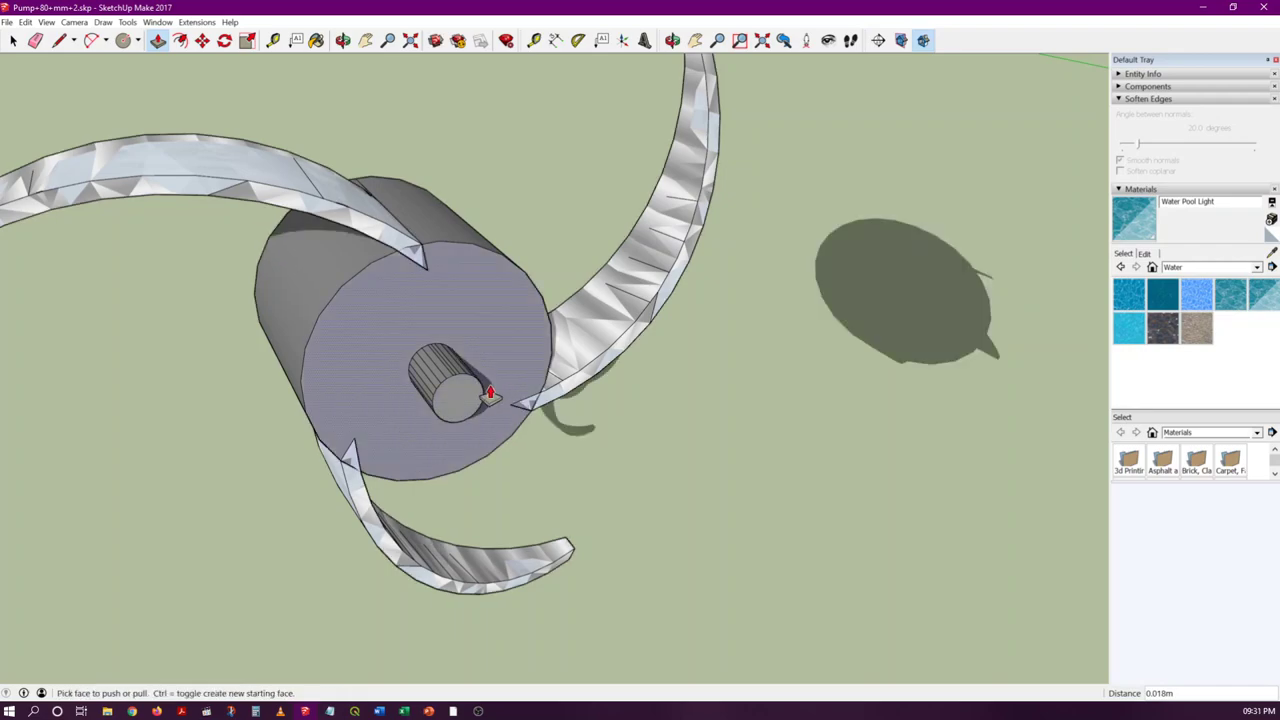
middle_click_drag(486, 394, 457, 380)
scroll(460, 388, "up", 3)
scroll(465, 393, "up", 2)
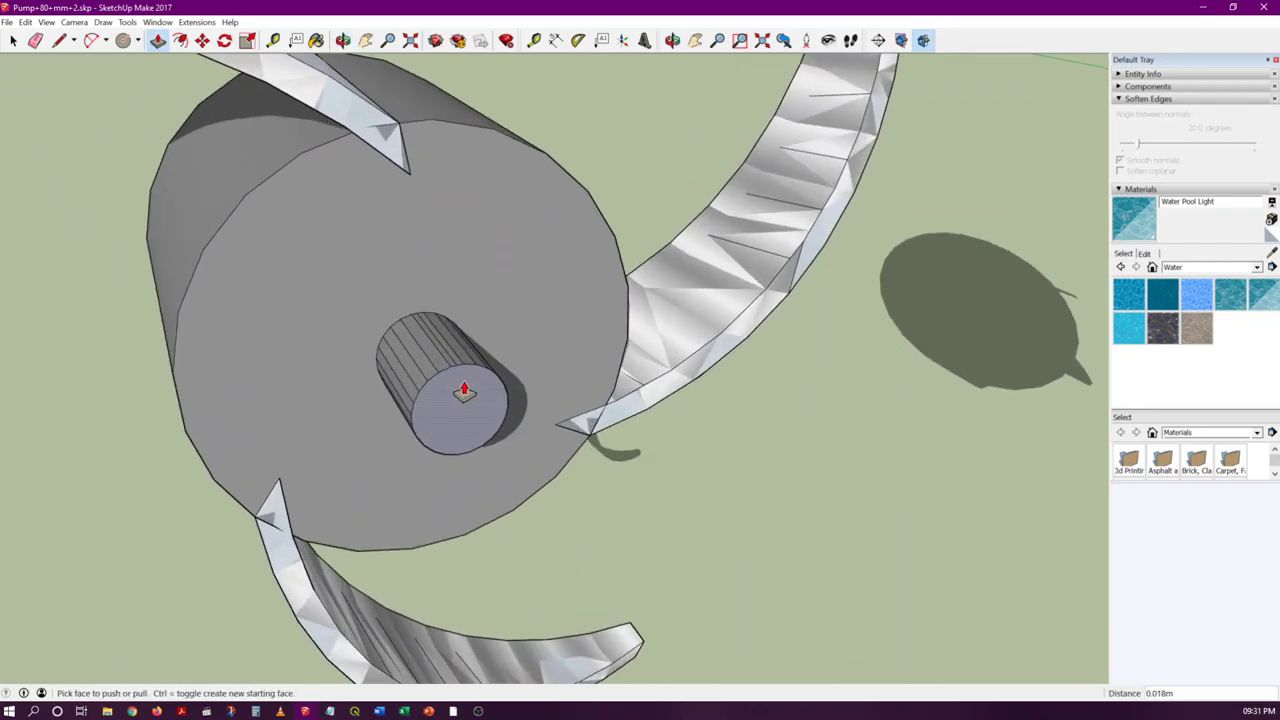
left_click(466, 390)
left_click(437, 398)
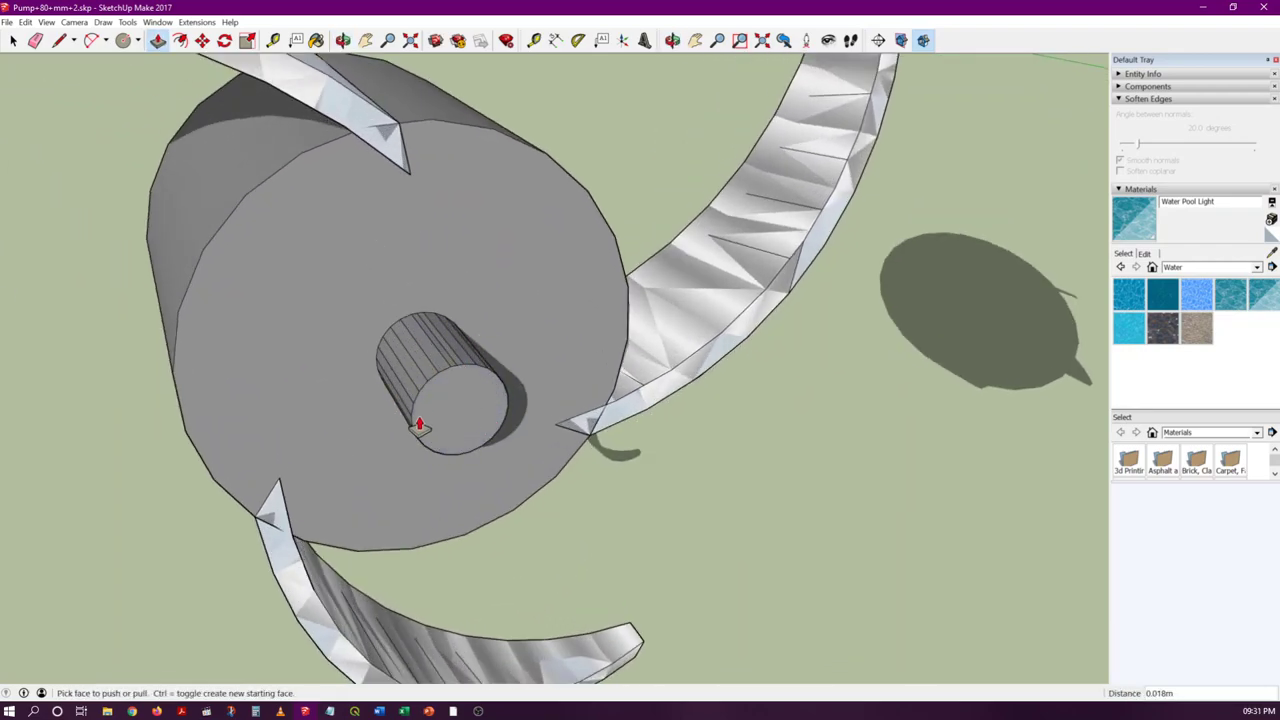
middle_click_drag(434, 386, 460, 398)
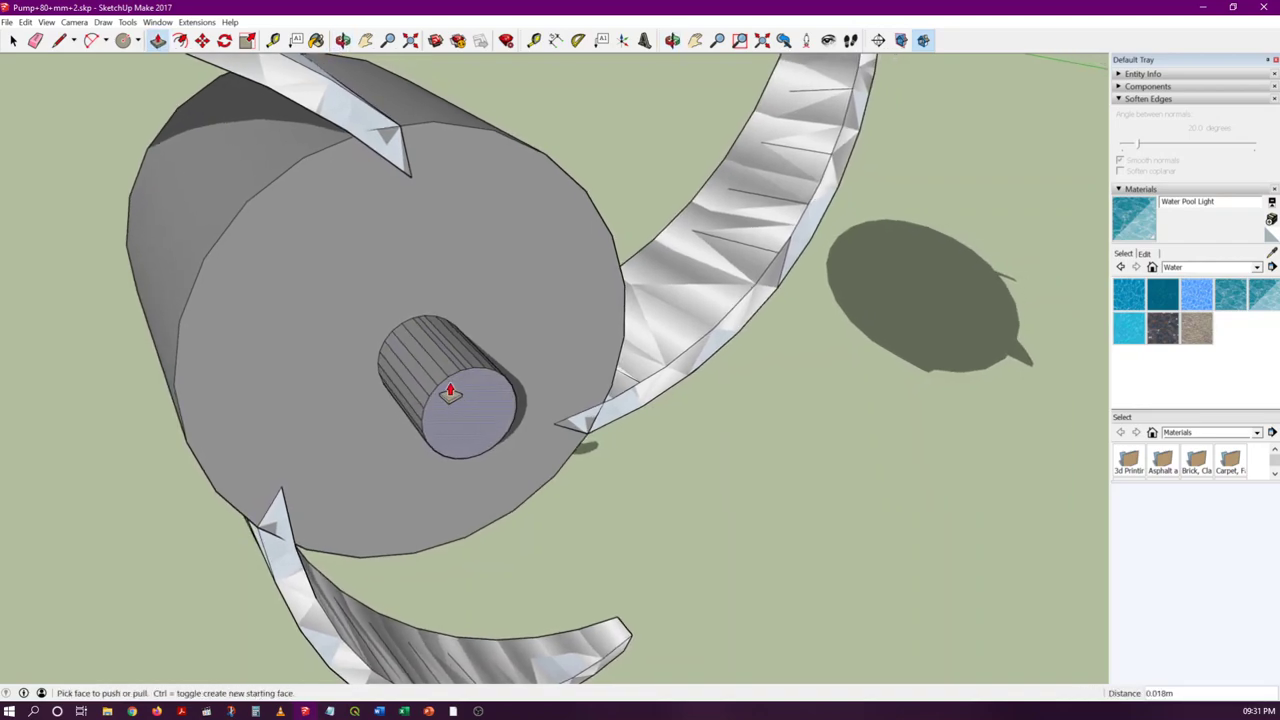
key("space")
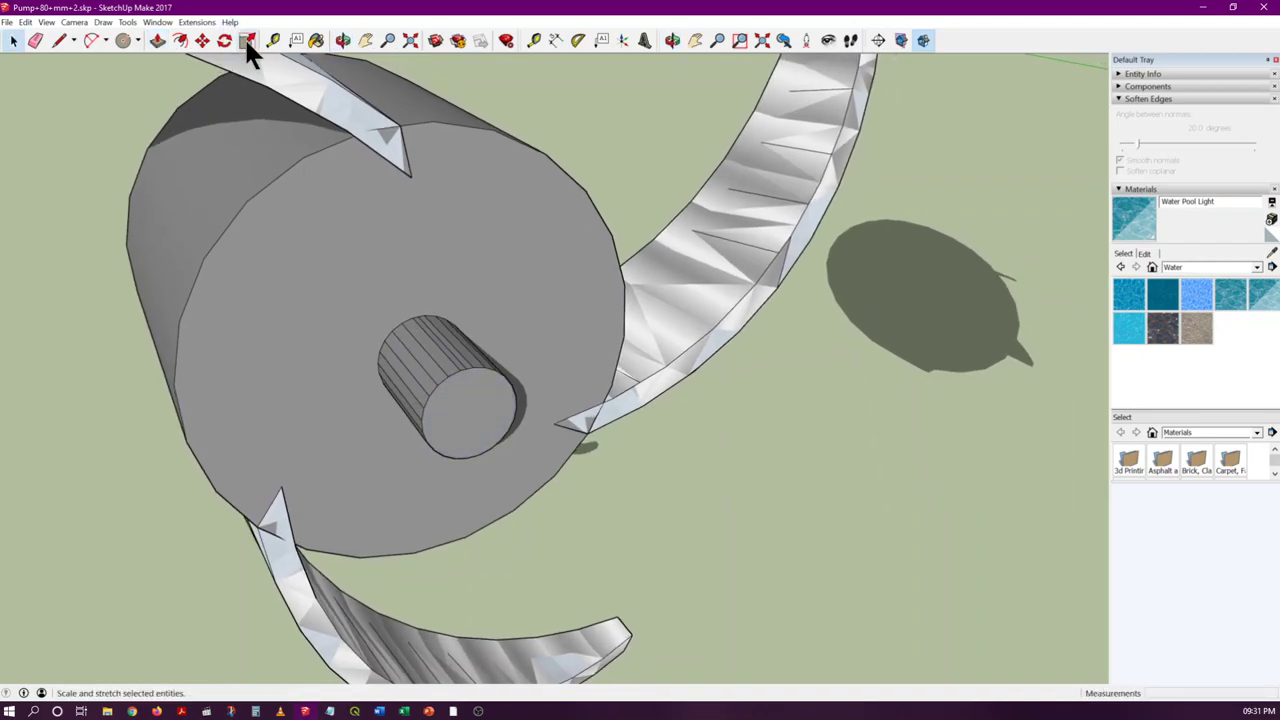
Step: Draw a narrow upright rectangle of about 0.013 by 0.001 m across the end face of the small cylinder
left_click(136, 40)
left_click(140, 58)
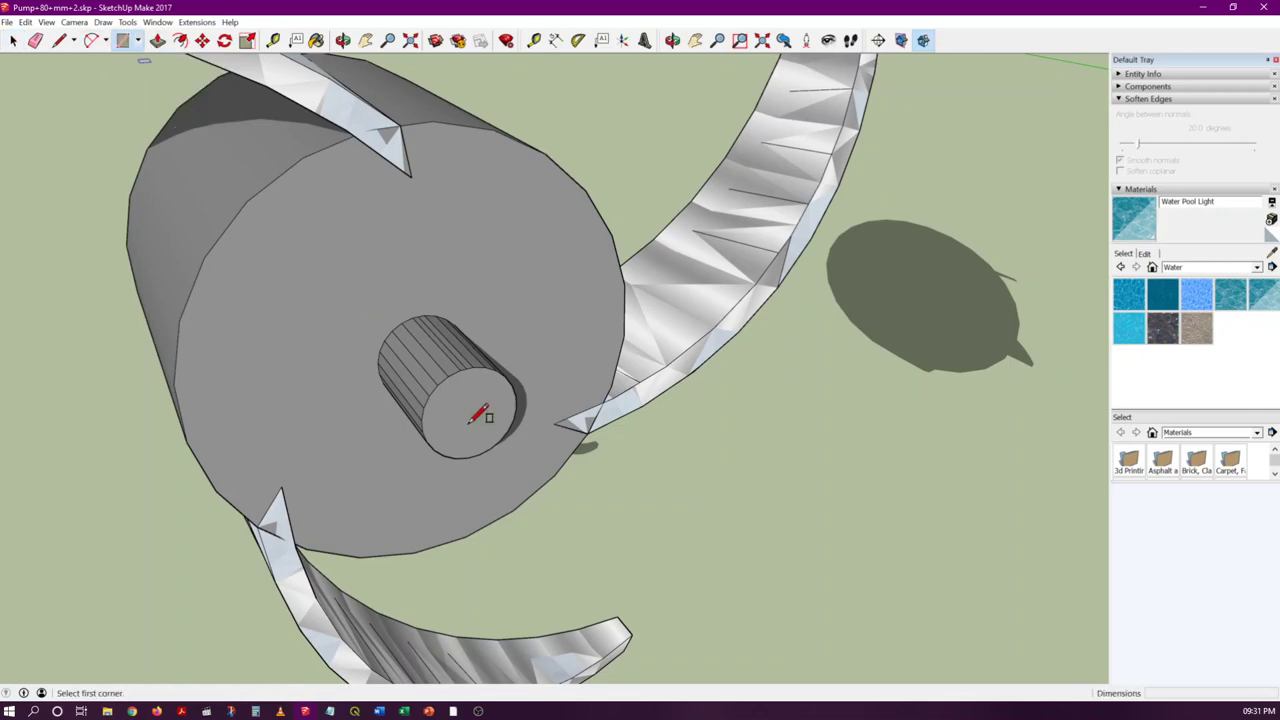
left_click(449, 375)
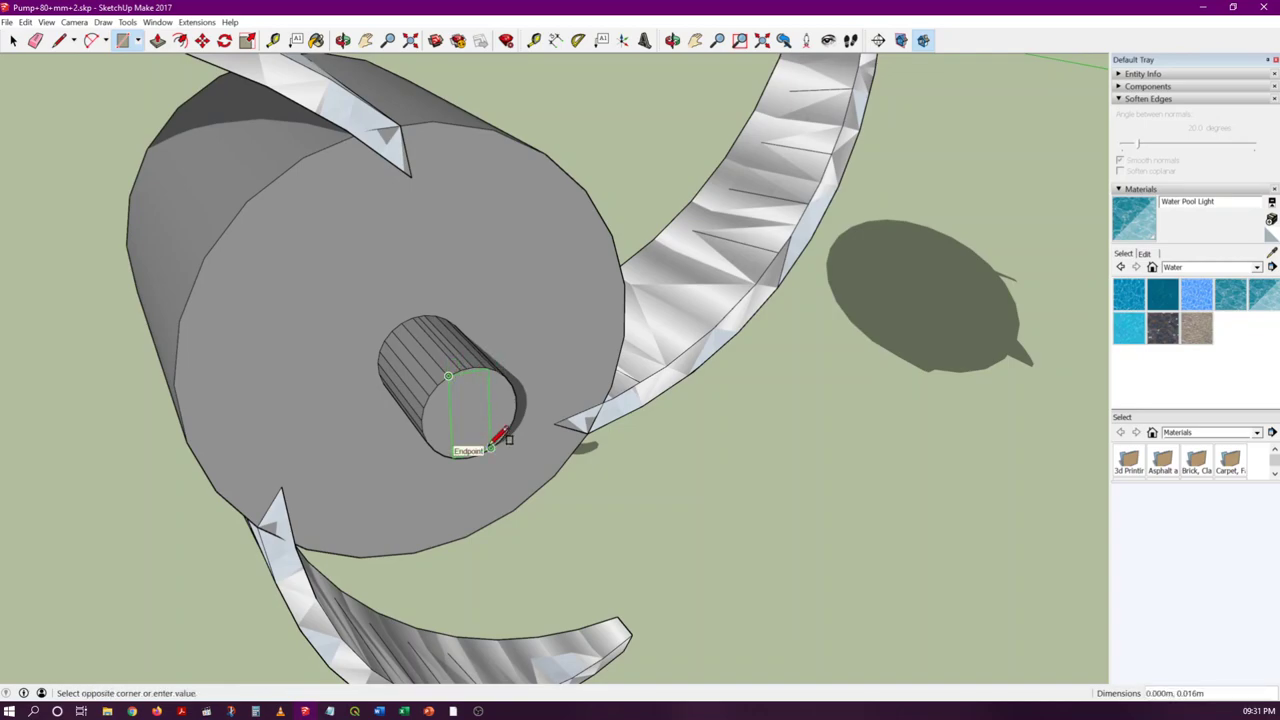
key("Escape")
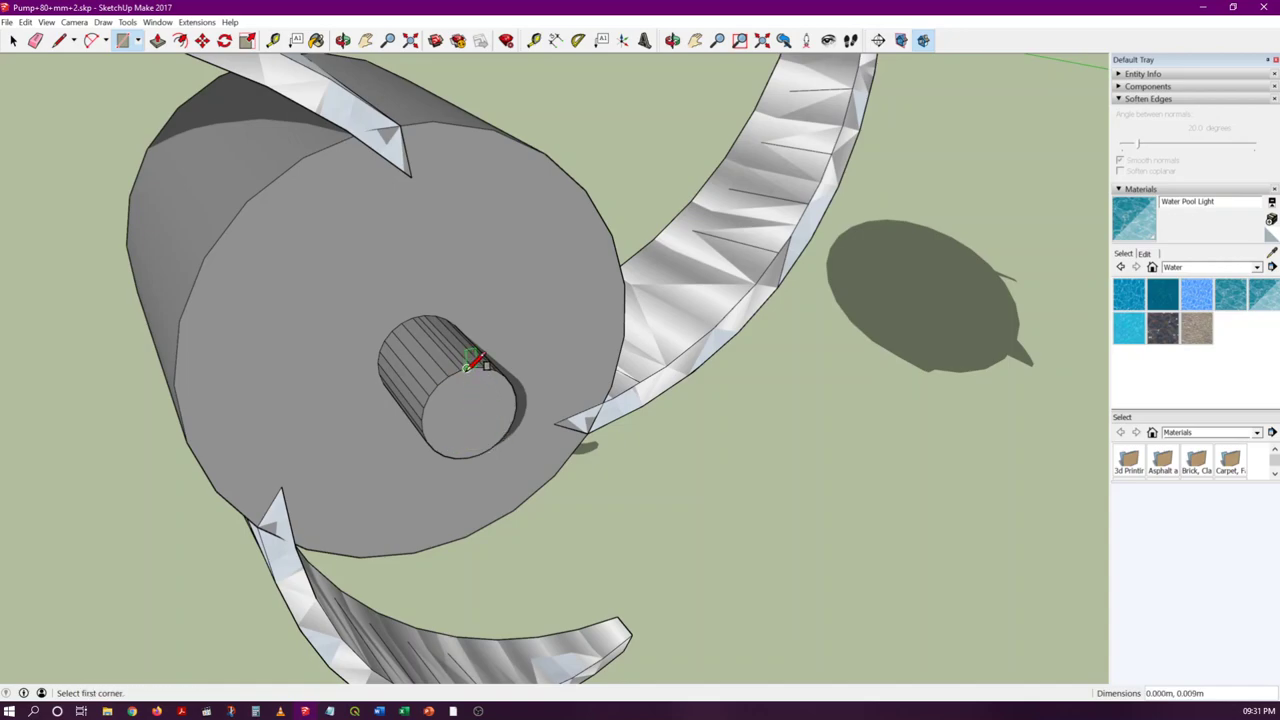
left_click(479, 453)
left_click(472, 370)
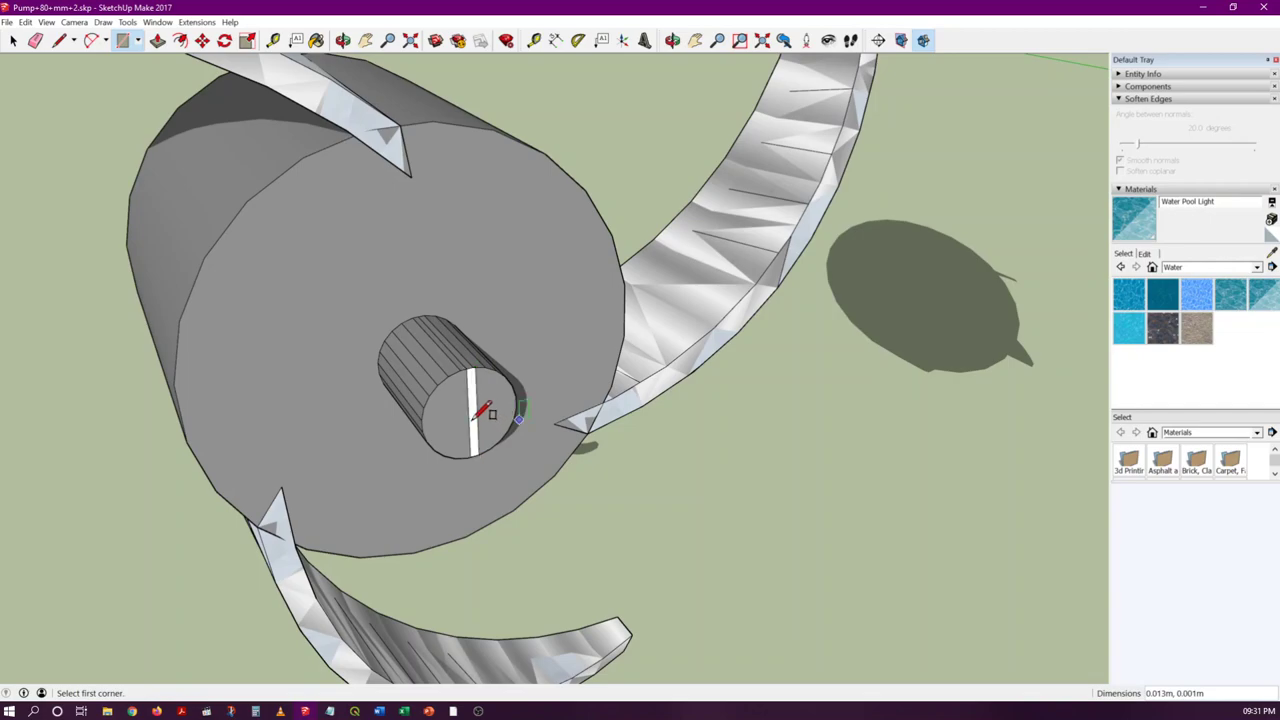
Step: Extrude the narrow strip on the small cylinder's end face outward by about 0.009 m
left_click(158, 41)
left_click(472, 401)
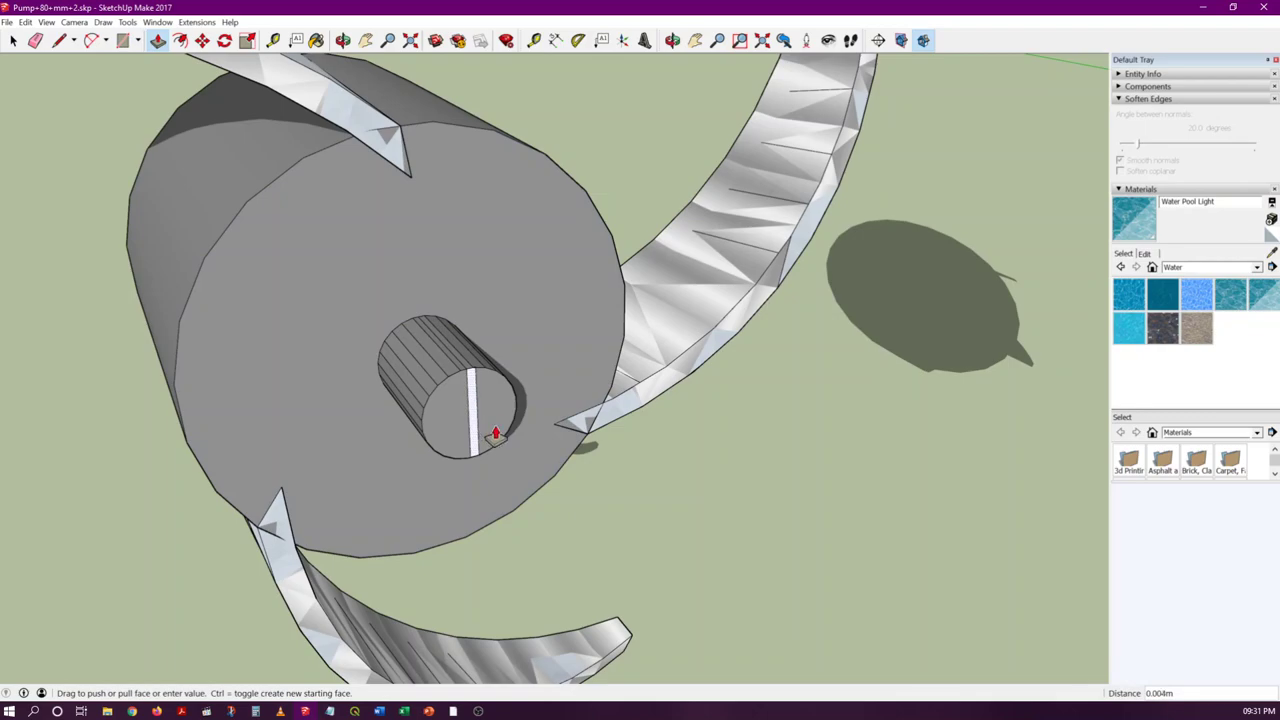
left_click(498, 440)
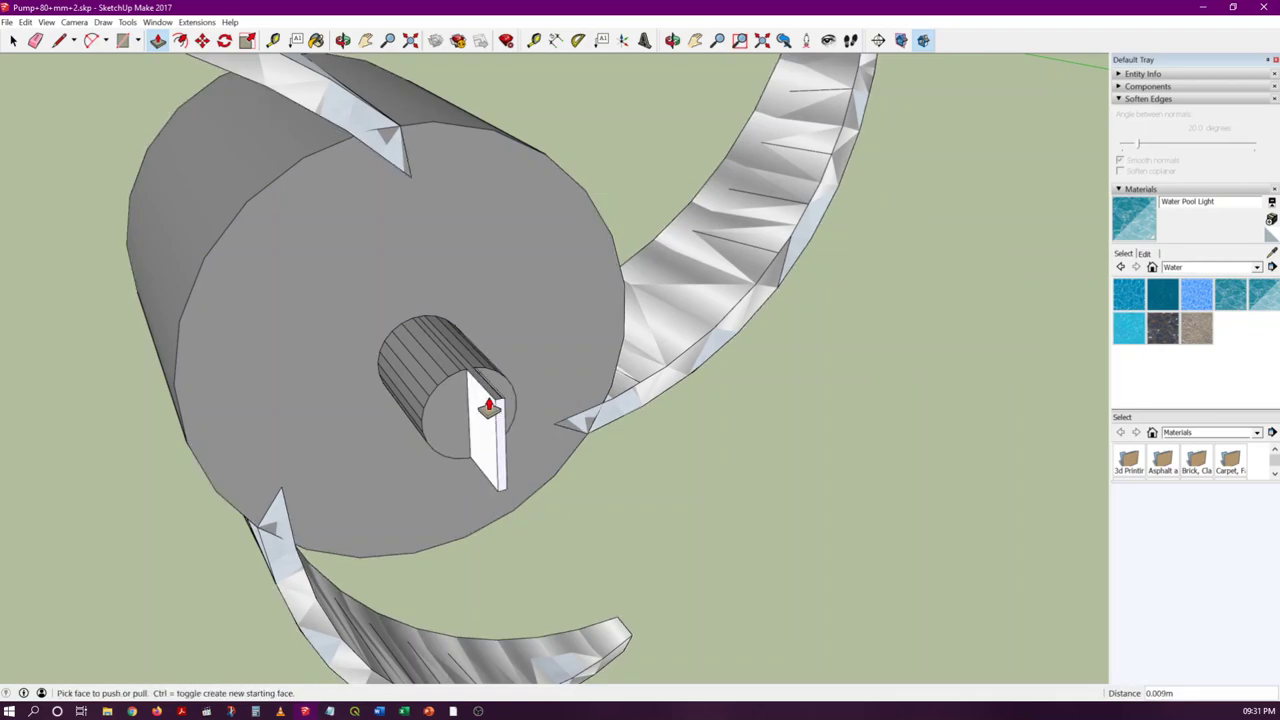
Step: Extend the thin plate beyond the small cylinder, about 0.012 m upward and about 0.017 m downward
left_click(487, 404)
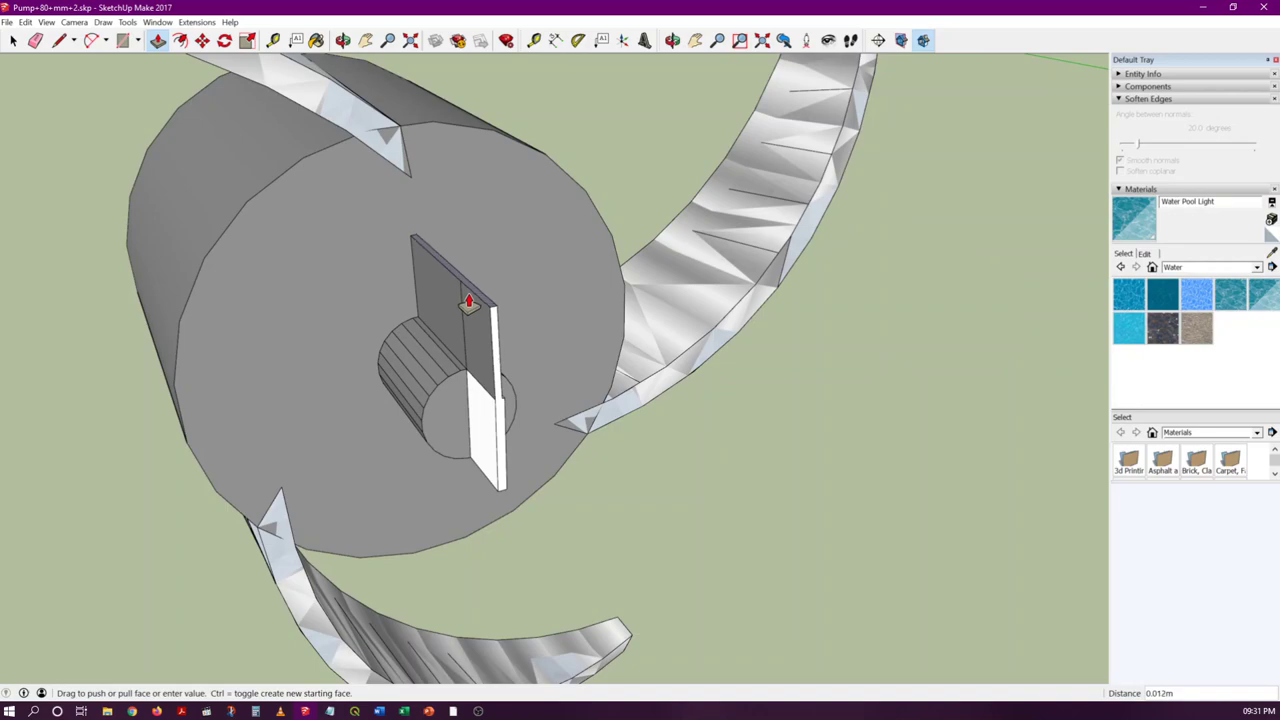
middle_click_drag(469, 302, 457, 343)
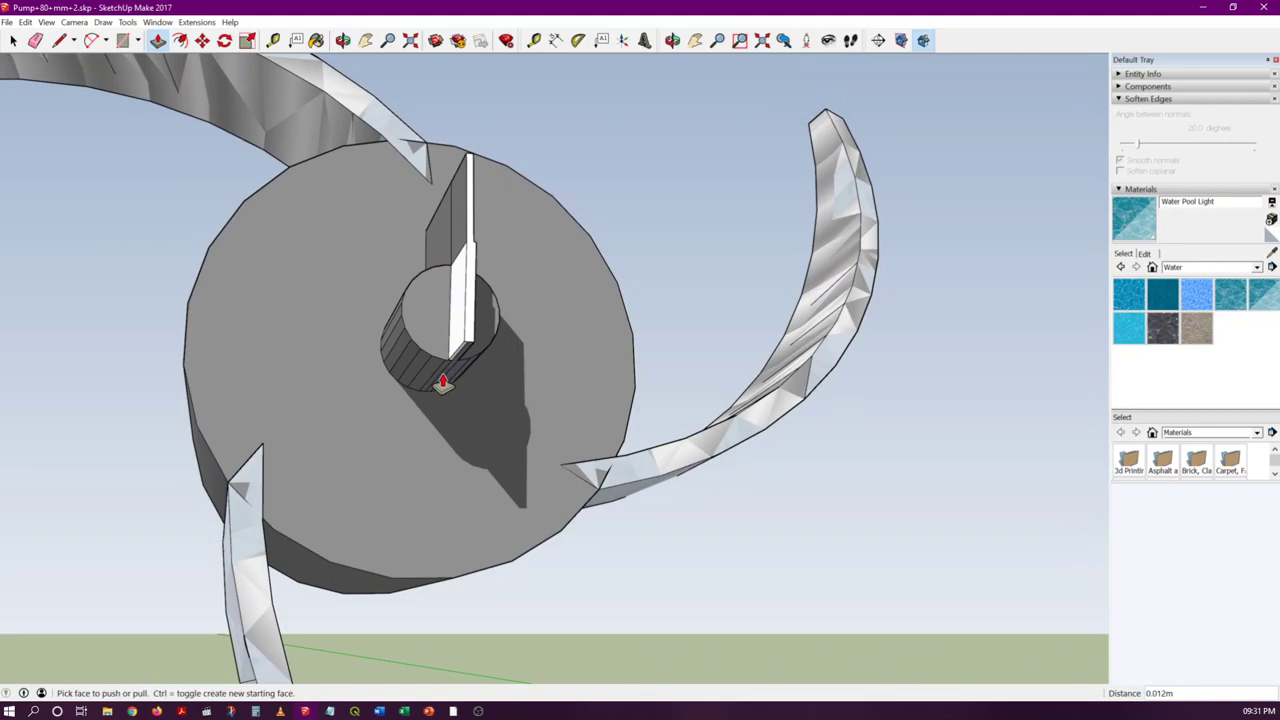
left_click(443, 505)
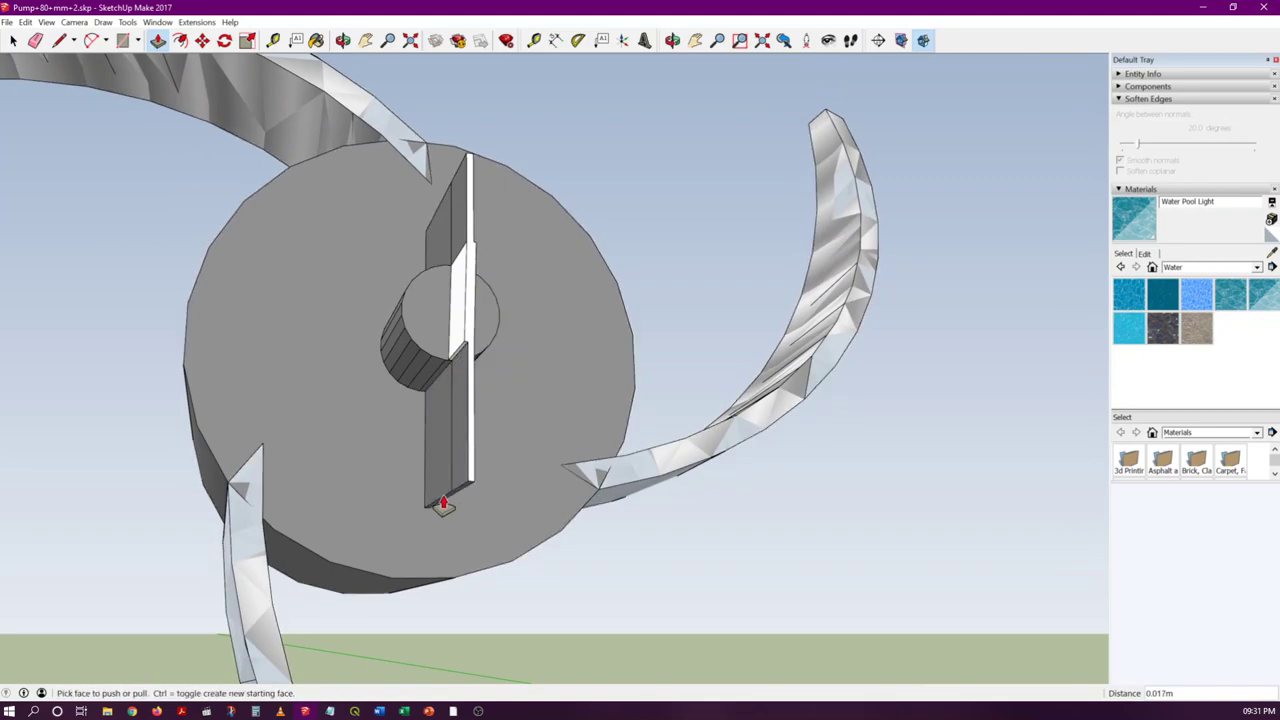
middle_click_drag(445, 345, 480, 463)
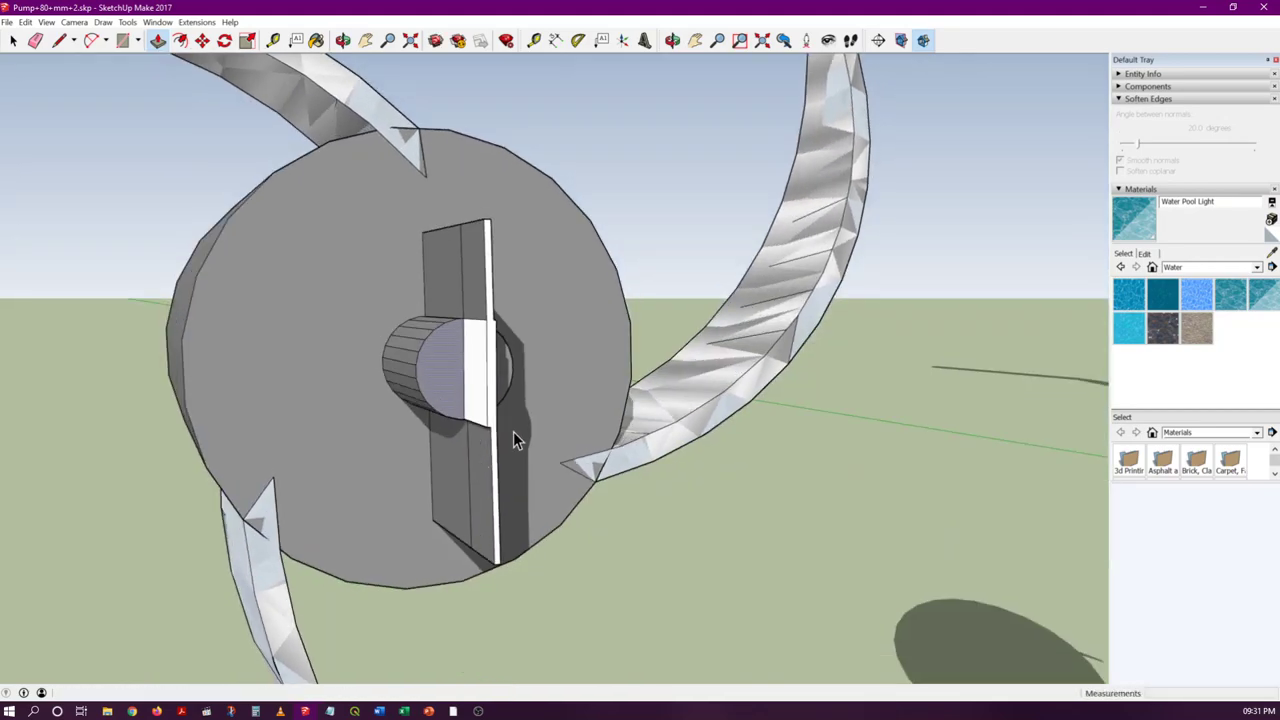
key("space")
middle_click_drag(661, 183, 527, 432)
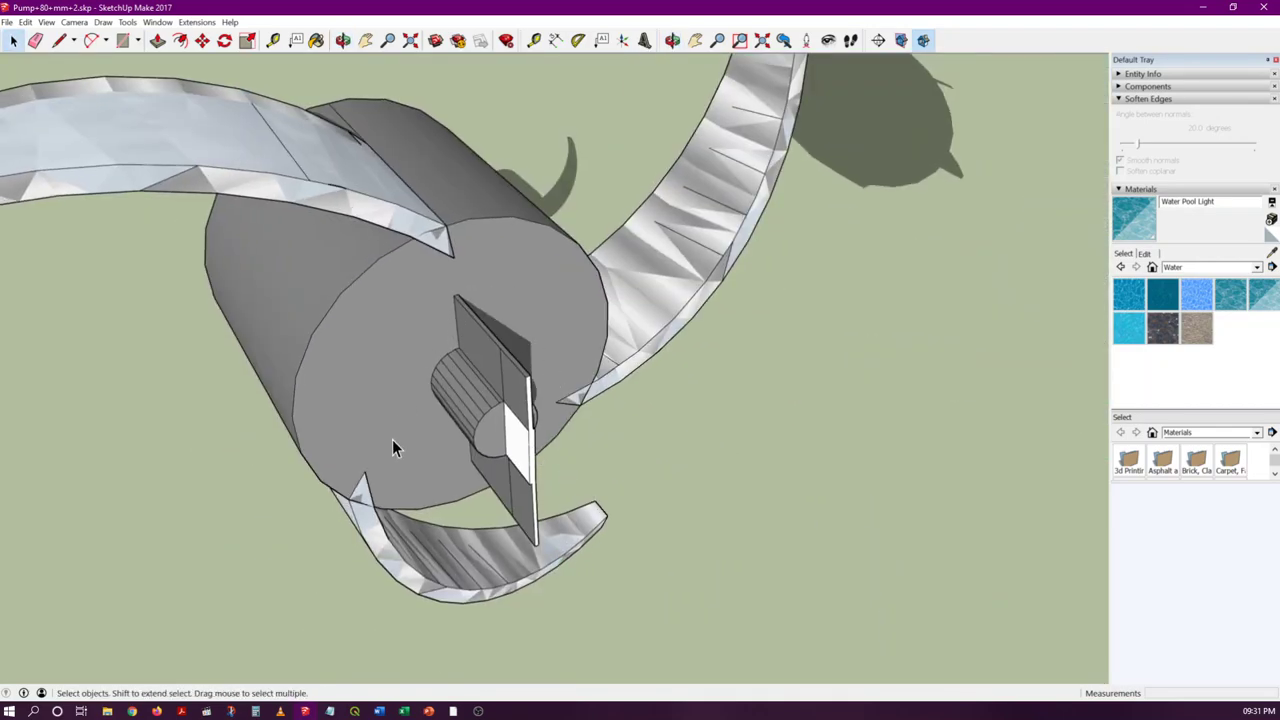
Step: View the separate impellers together, highlight them with a selection around the group, and clear the selection
scroll(437, 427, "down", 4)
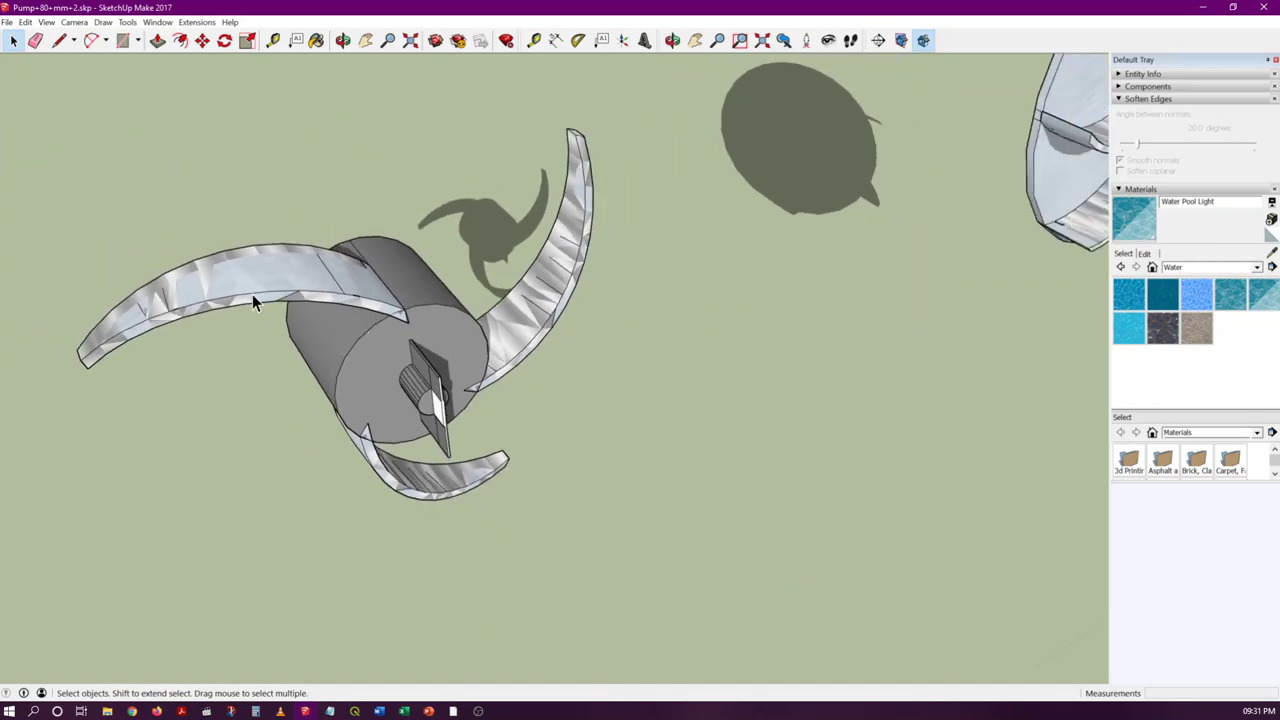
scroll(252, 298, "down", 3)
scroll(268, 312, "down", 4)
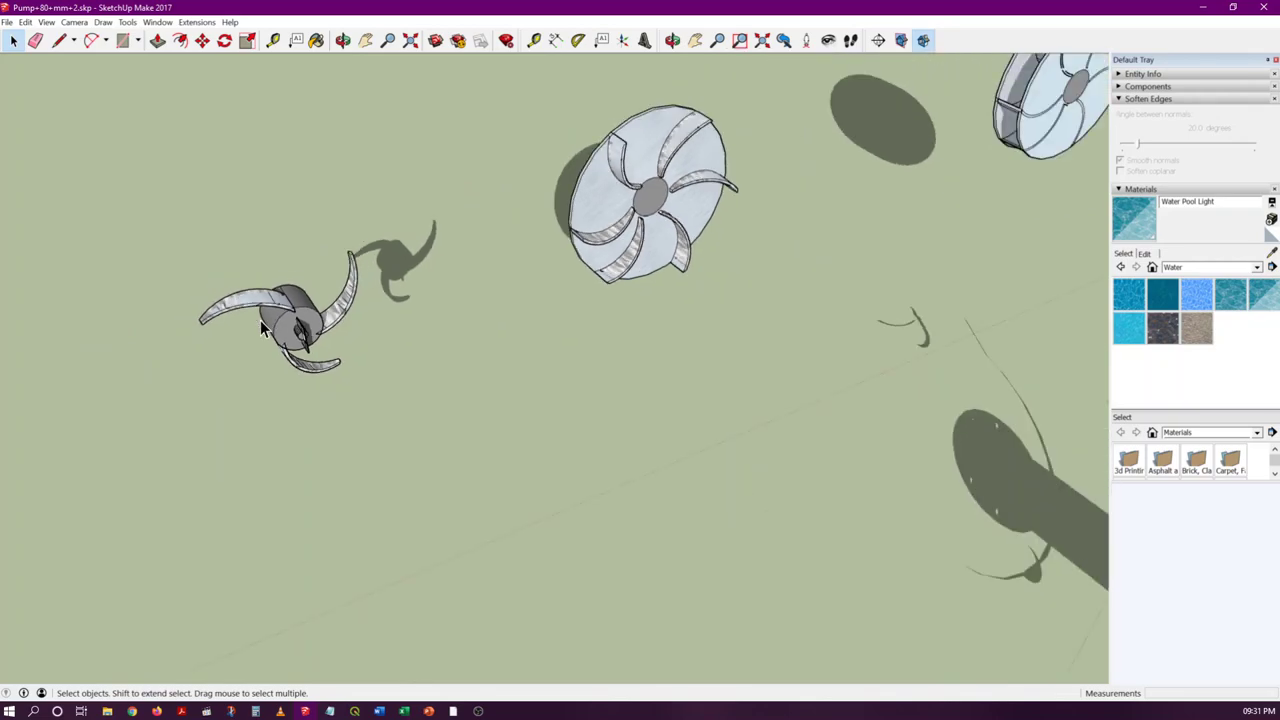
scroll(248, 336, "down", 4)
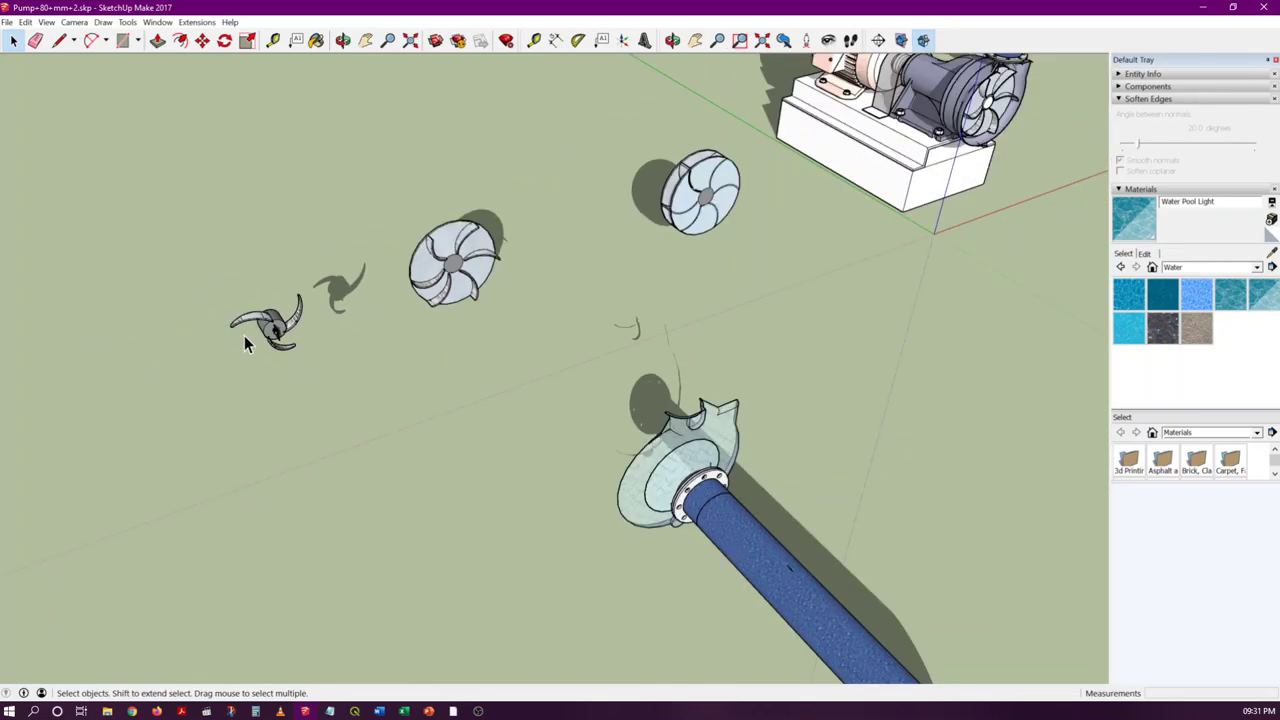
left_click_drag(169, 114, 720, 372)
left_click(579, 352)
Step: Examine the assembled pump, from the impeller mounted in its casing to the bearing housing, coupling and motor
scroll(579, 352, "down", 4)
scroll(673, 292, "up", 7)
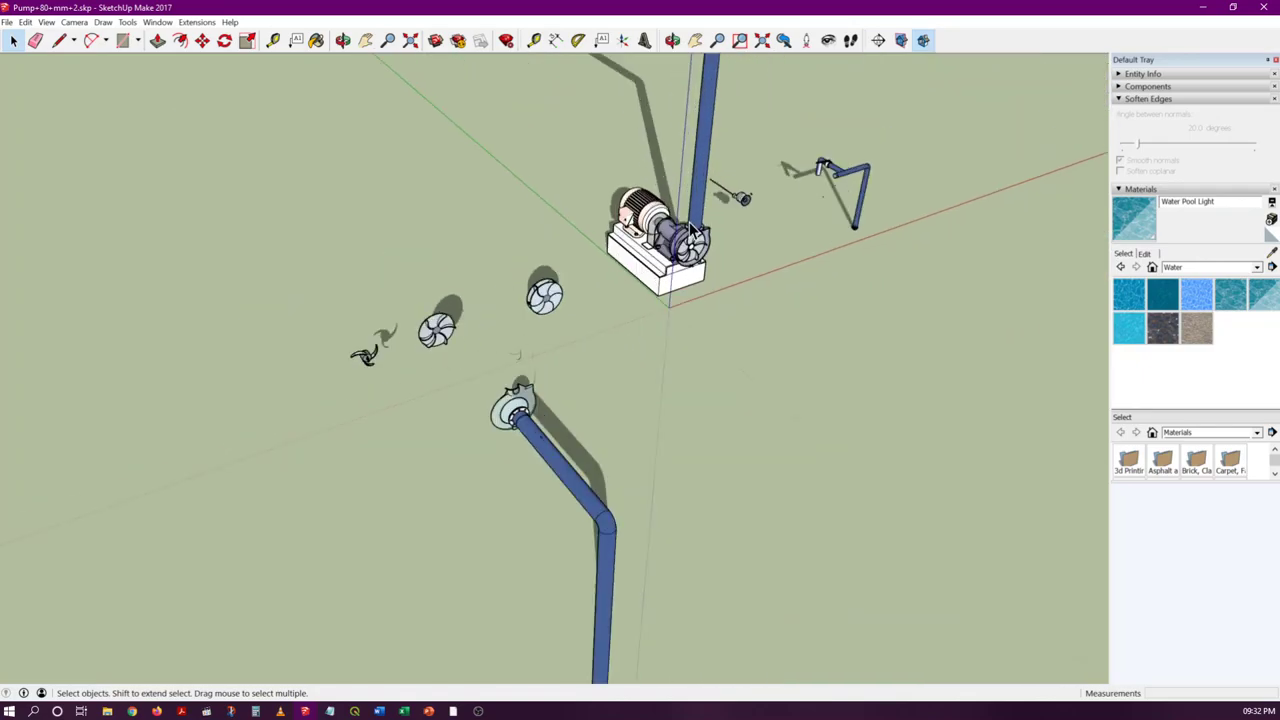
scroll(672, 289, "up", 5)
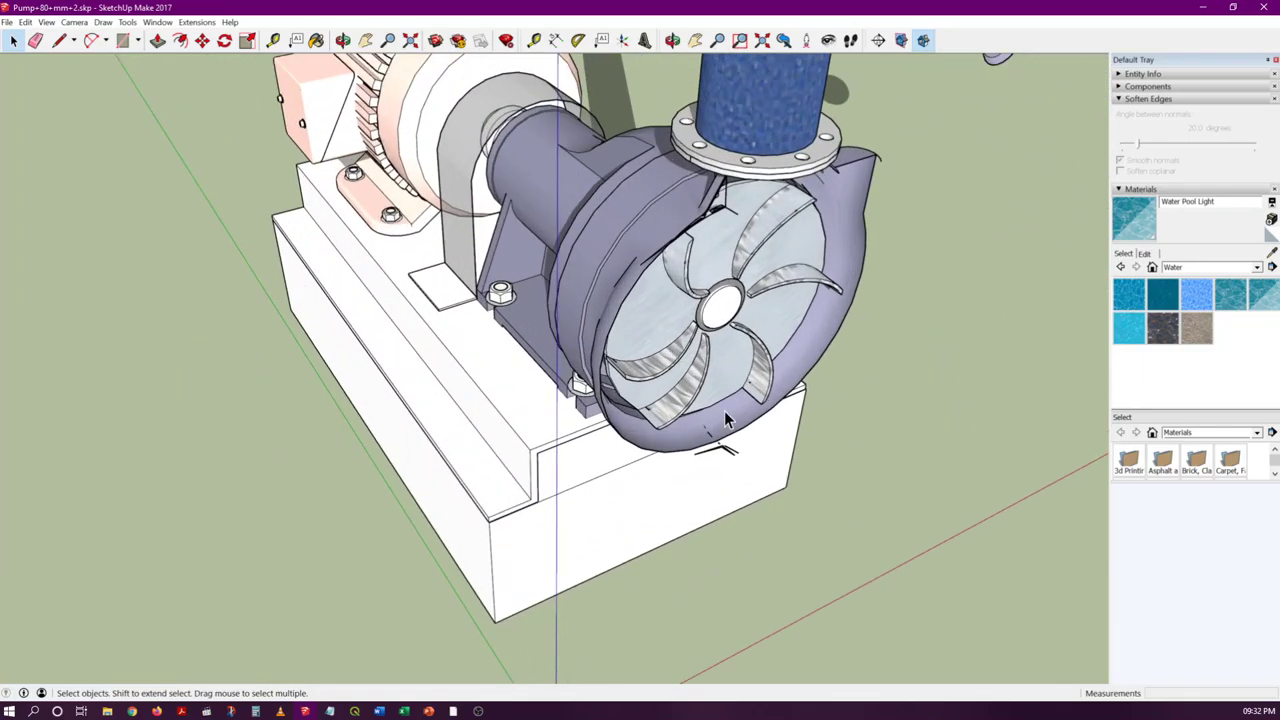
middle_click_drag(730, 420, 559, 392)
scroll(559, 392, "down", 4)
scroll(632, 360, "up", 3)
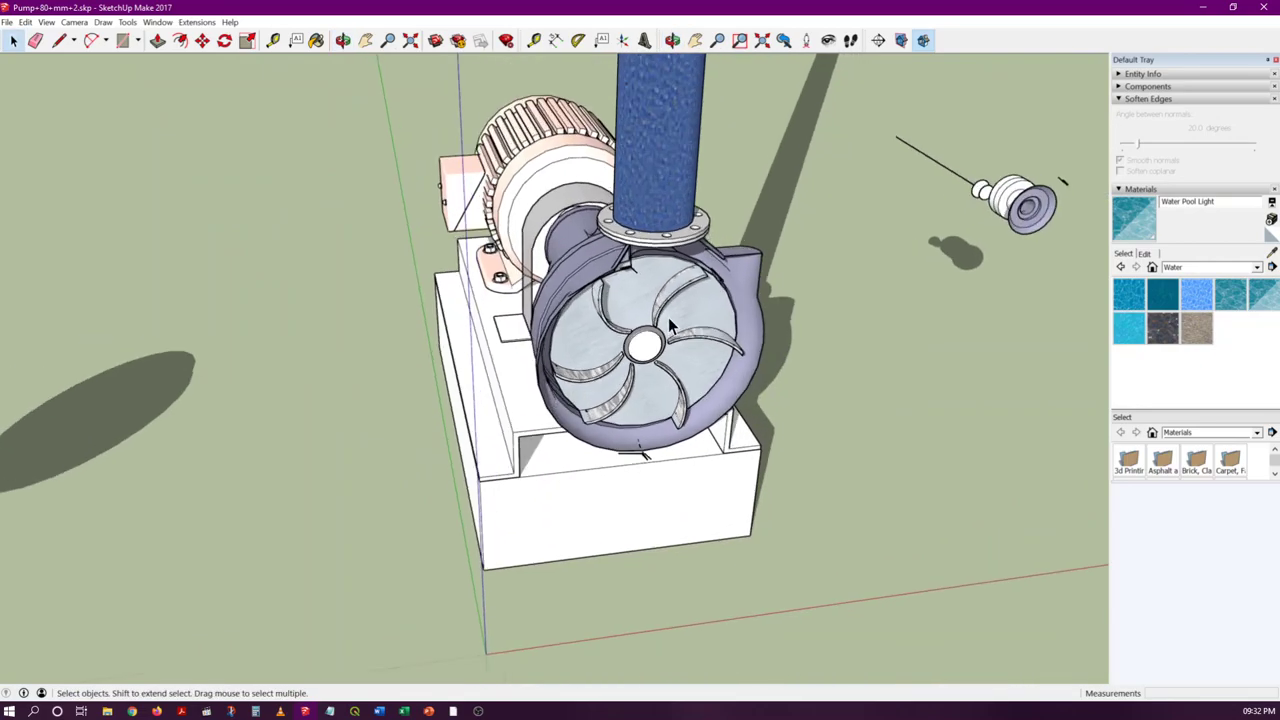
middle_click_drag(645, 288, 806, 370)
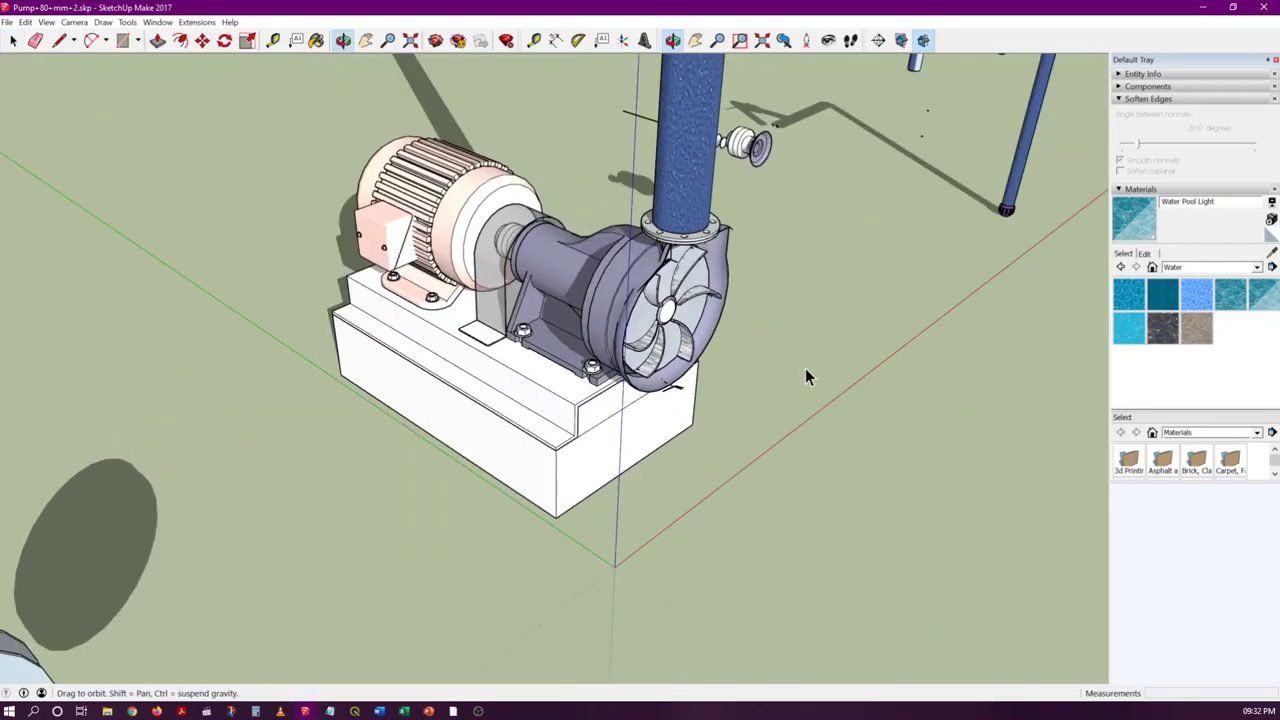
scroll(806, 370, "up", 5)
scroll(872, 363, "up", 5)
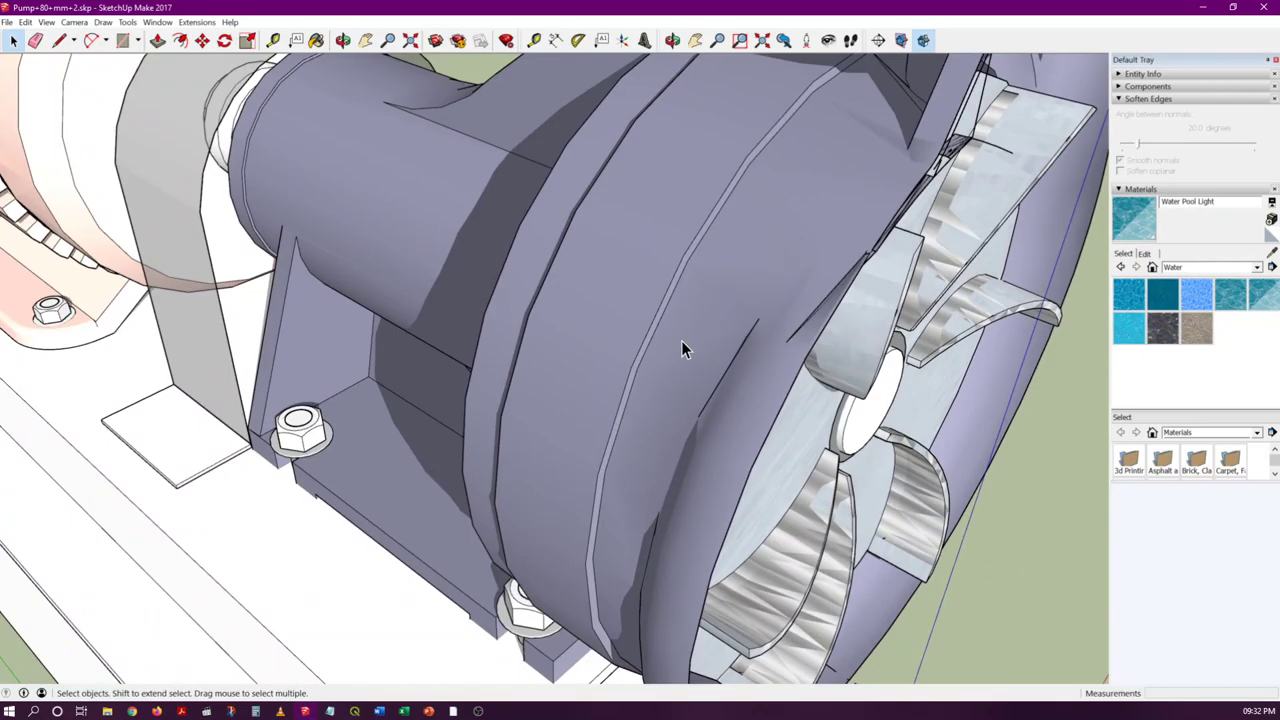
scroll(575, 293, "down", 3)
scroll(577, 296, "down", 2)
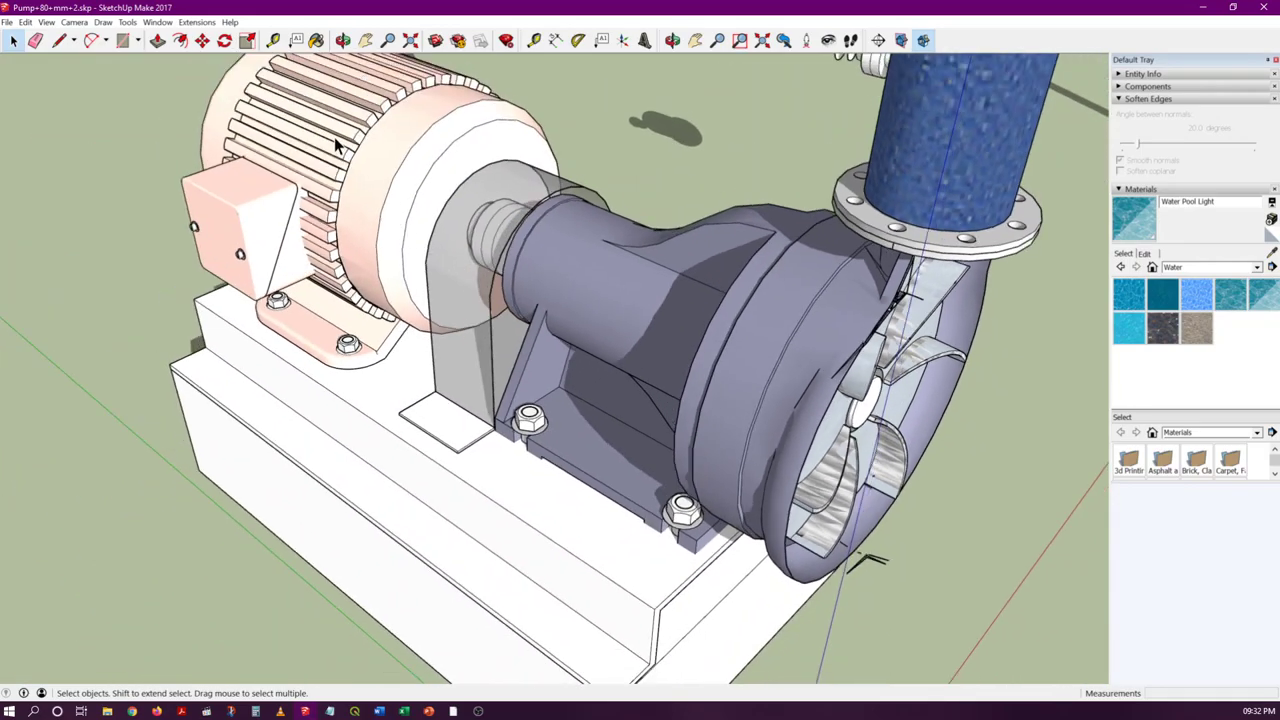
Step: Examine the guarded coupling between the motor and the bearing housing, and follow the housing to the pump casing
middle_click_drag(337, 145, 342, 244)
scroll(407, 275, "up", 4)
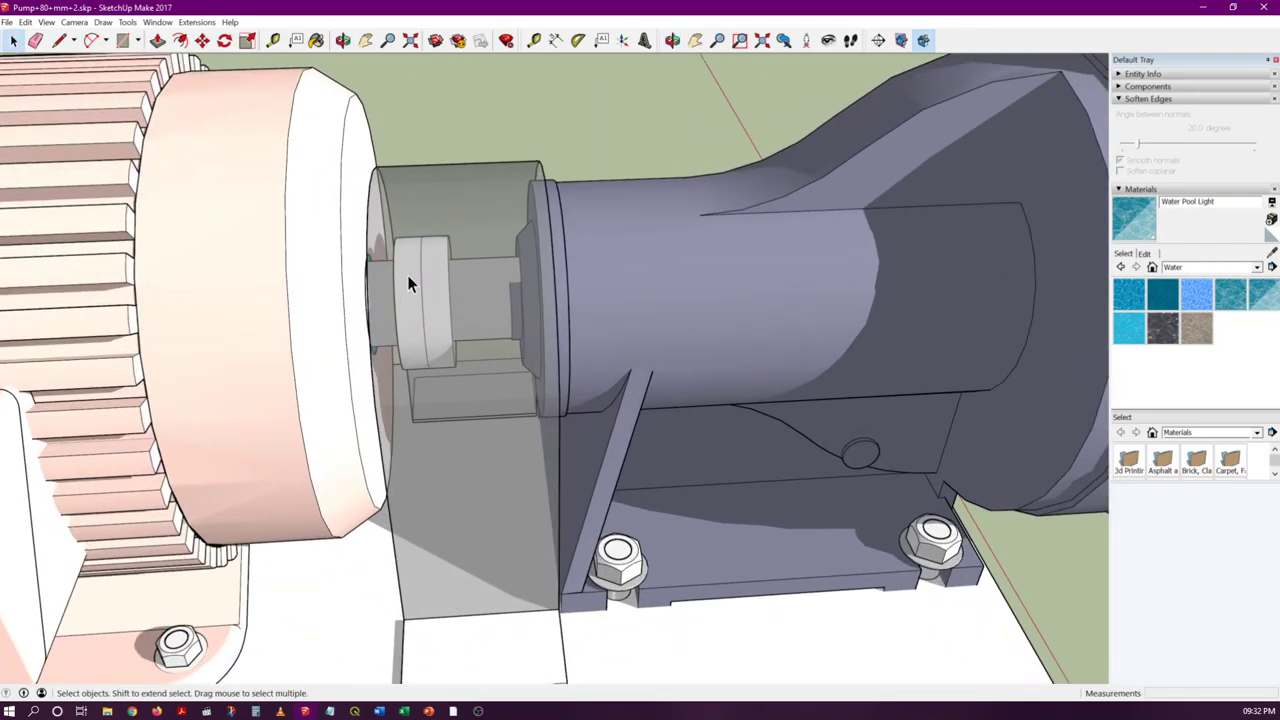
scroll(407, 275, "up", 2)
scroll(84, 275, "down", 10)
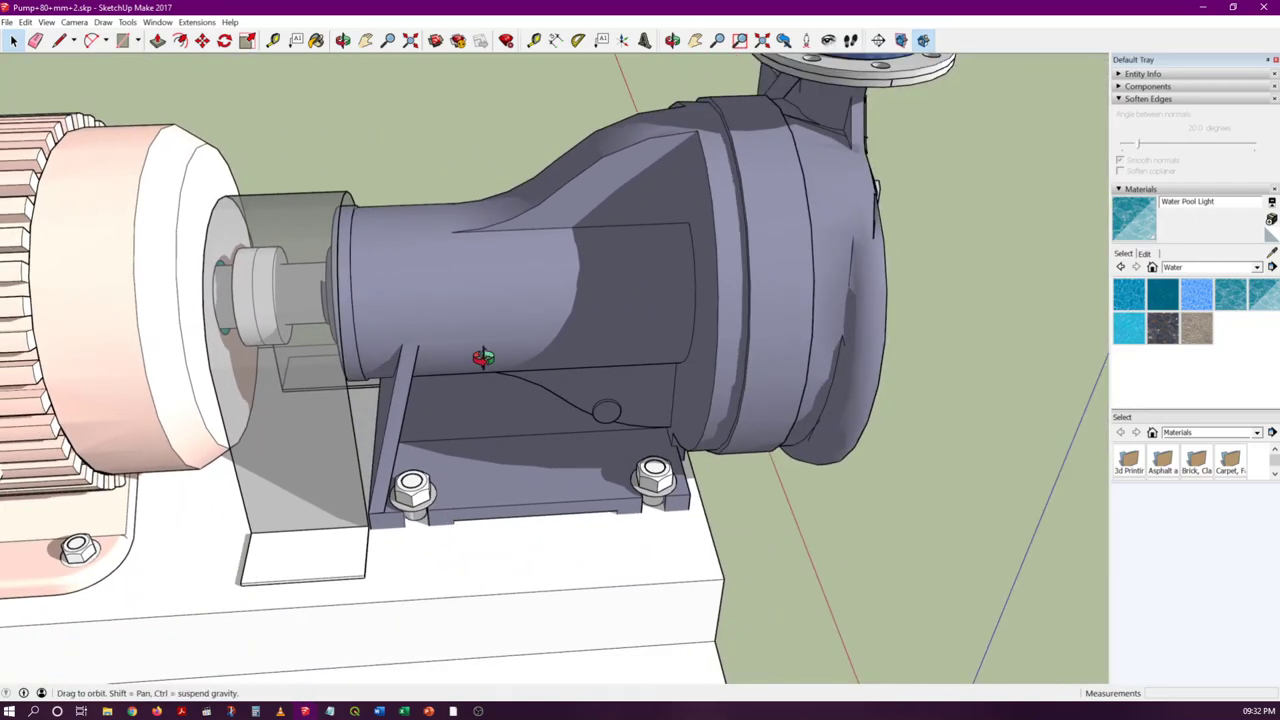
scroll(415, 318, "up", 6)
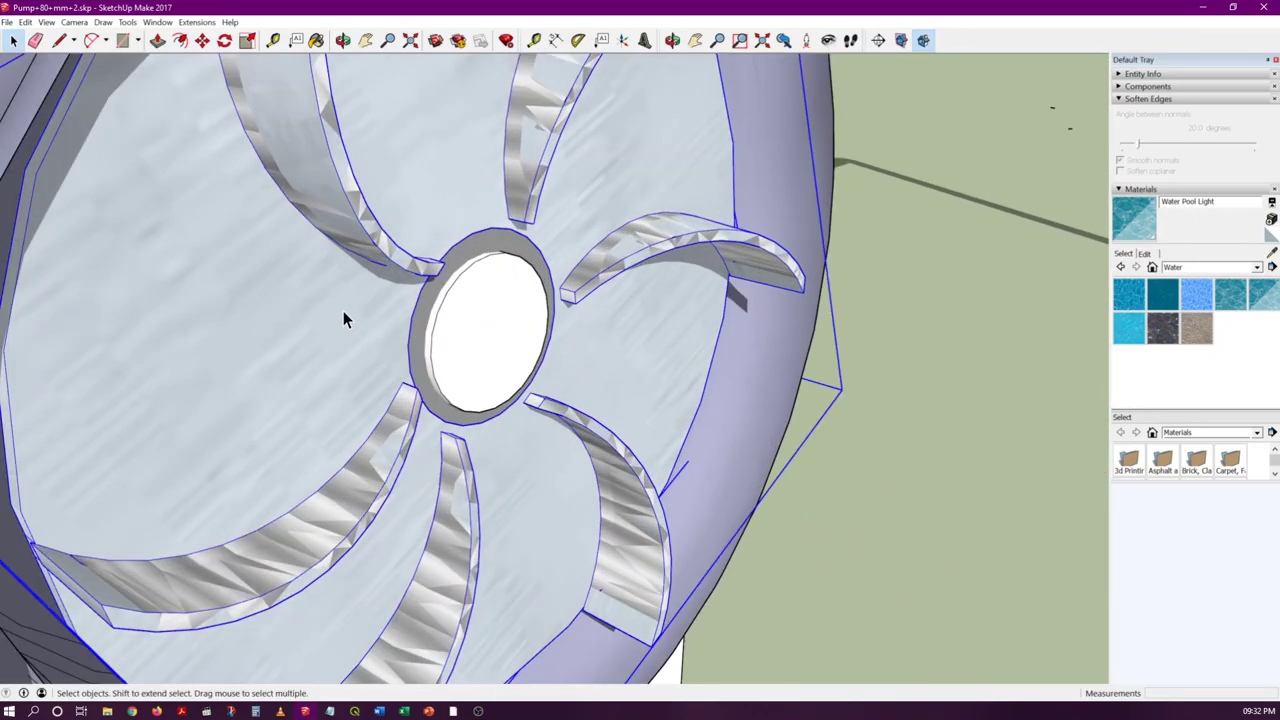
Step: Remove the impeller from the casing to expose the shaft, highlight the shaft by selecting it, and clear the selection
scroll(343, 318, "up", 2)
middle_click_drag(371, 329, 398, 319)
left_click(398, 319)
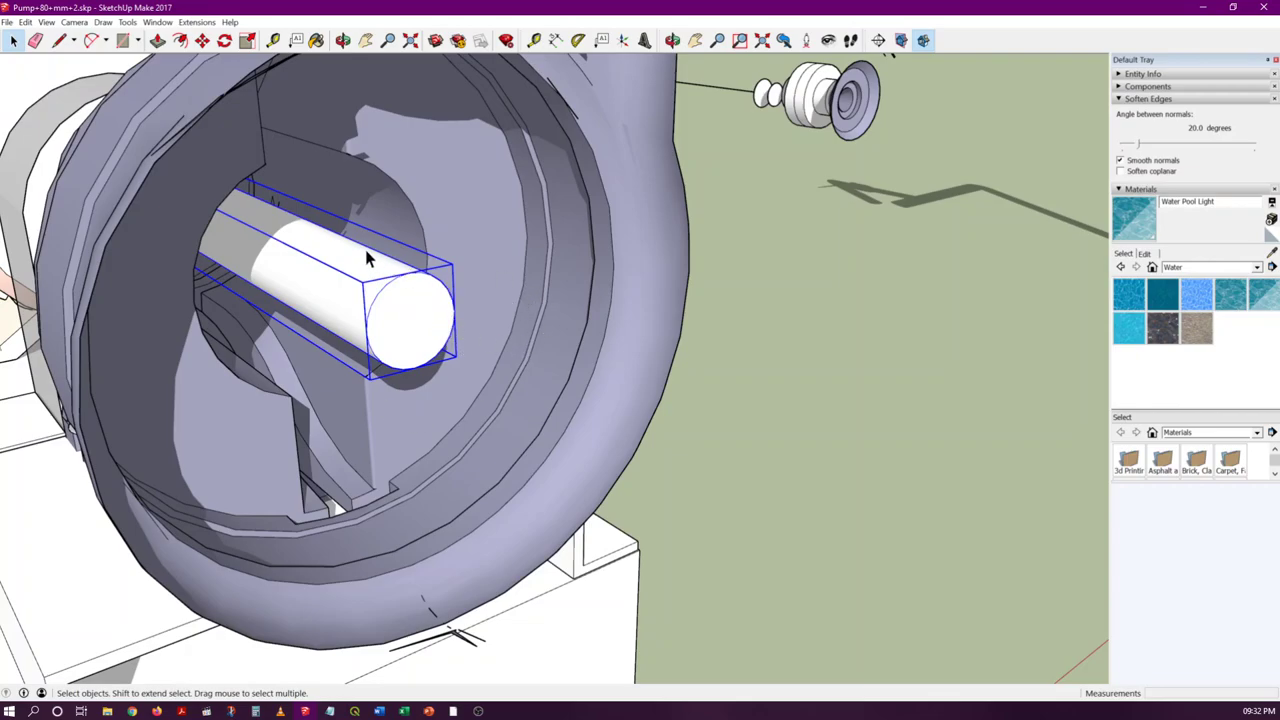
scroll(390, 265, "up", 2)
middle_click_drag(408, 269, 286, 251)
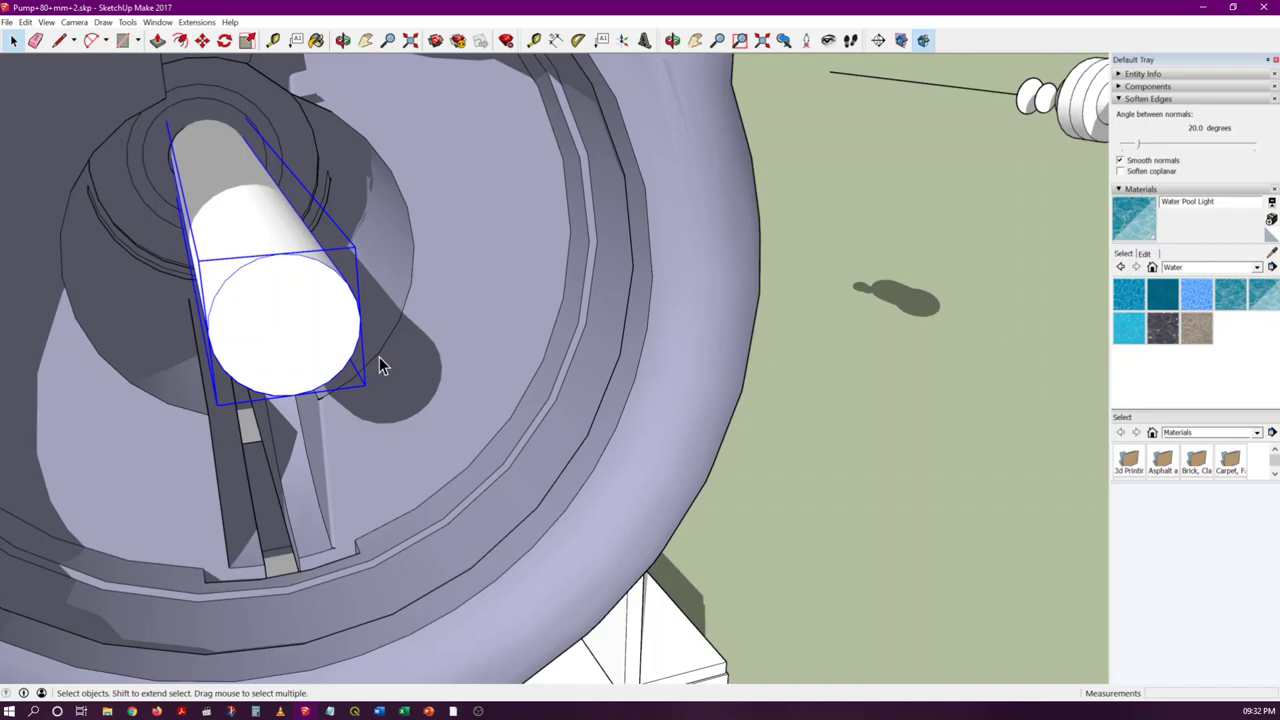
left_click(922, 322)
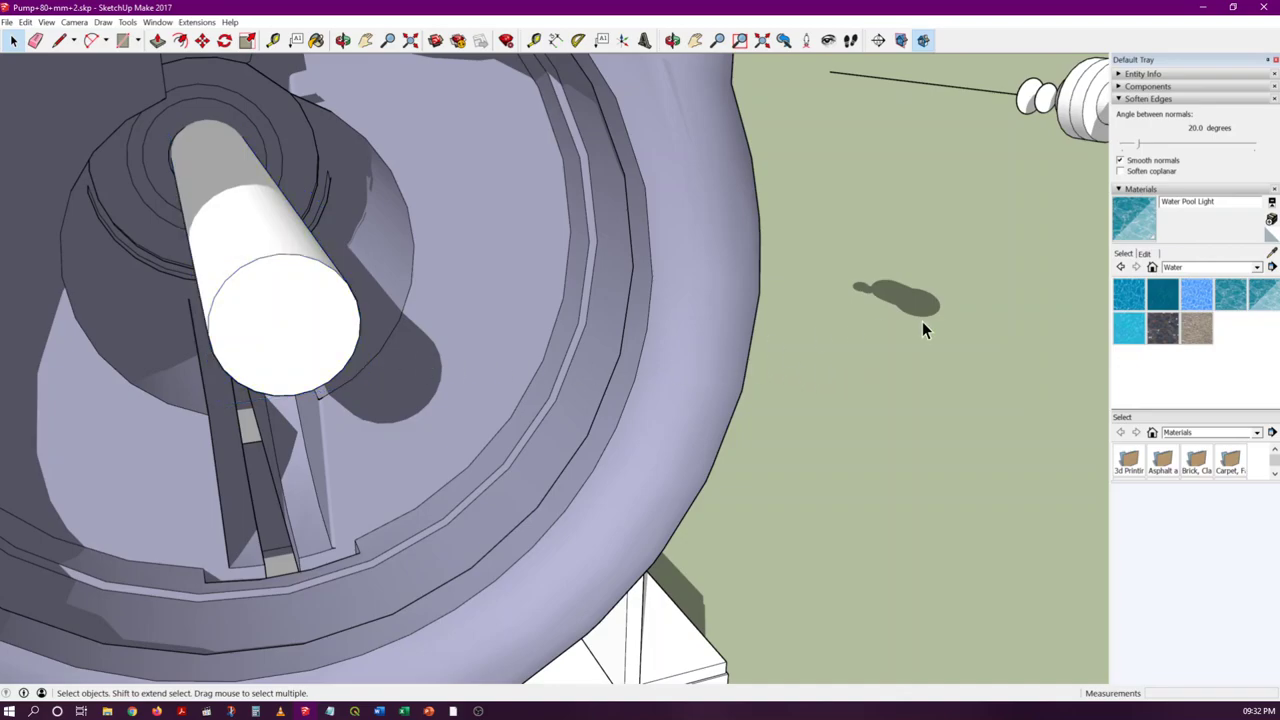
Step: Examine the shaft's run from the coupling through the bearing housing into the open casing, highlighting it with a selection
scroll(922, 322, "down", 5)
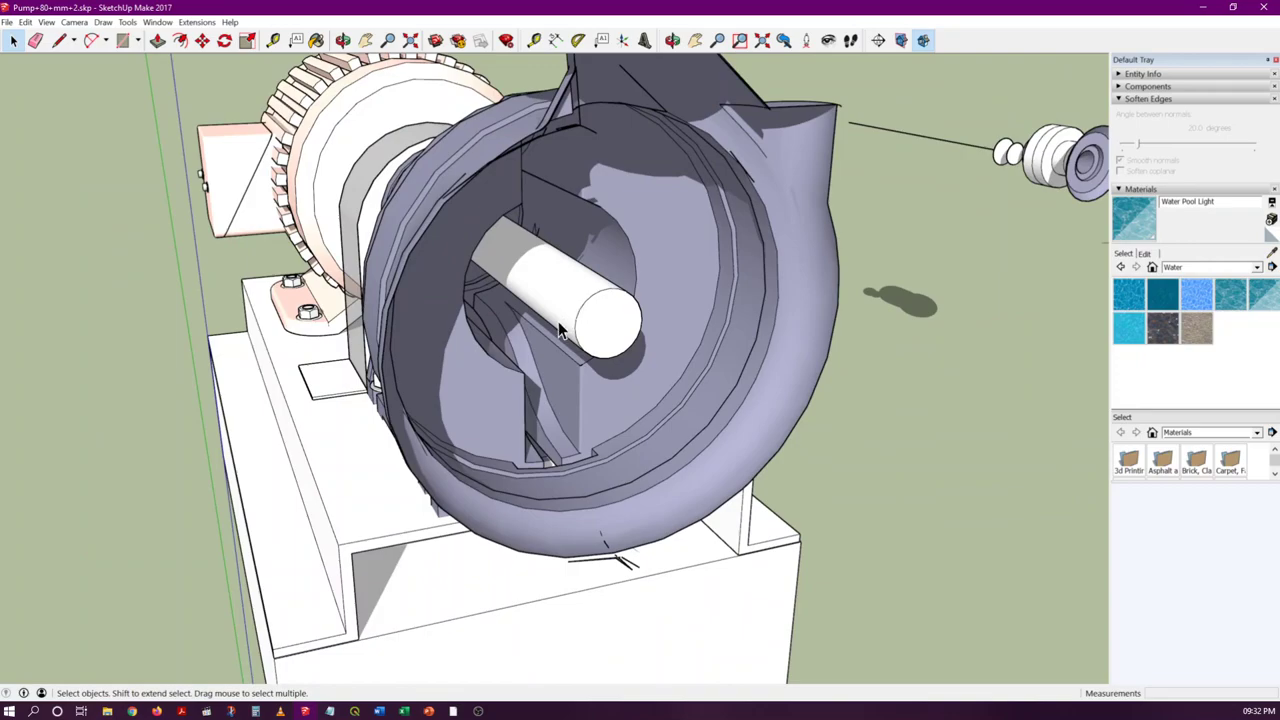
middle_click_drag(371, 316, 868, 300)
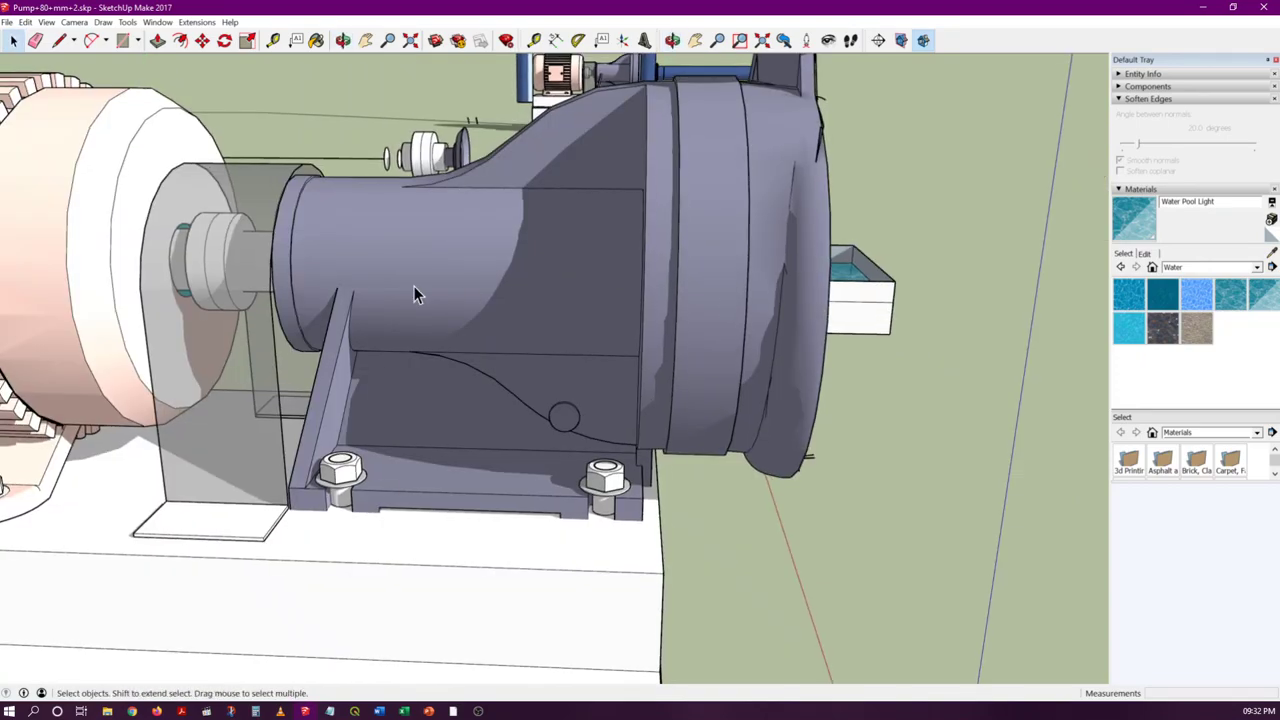
middle_click_drag(414, 288, 780, 412)
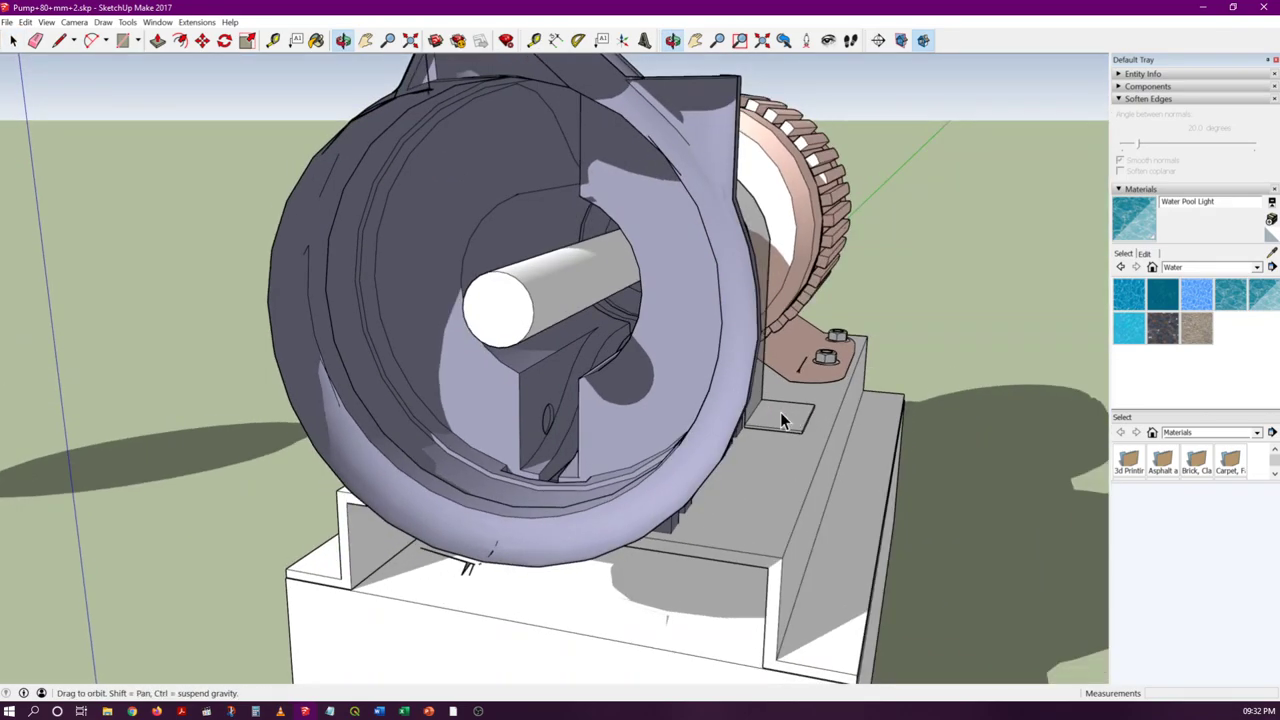
scroll(537, 258, "up", 5)
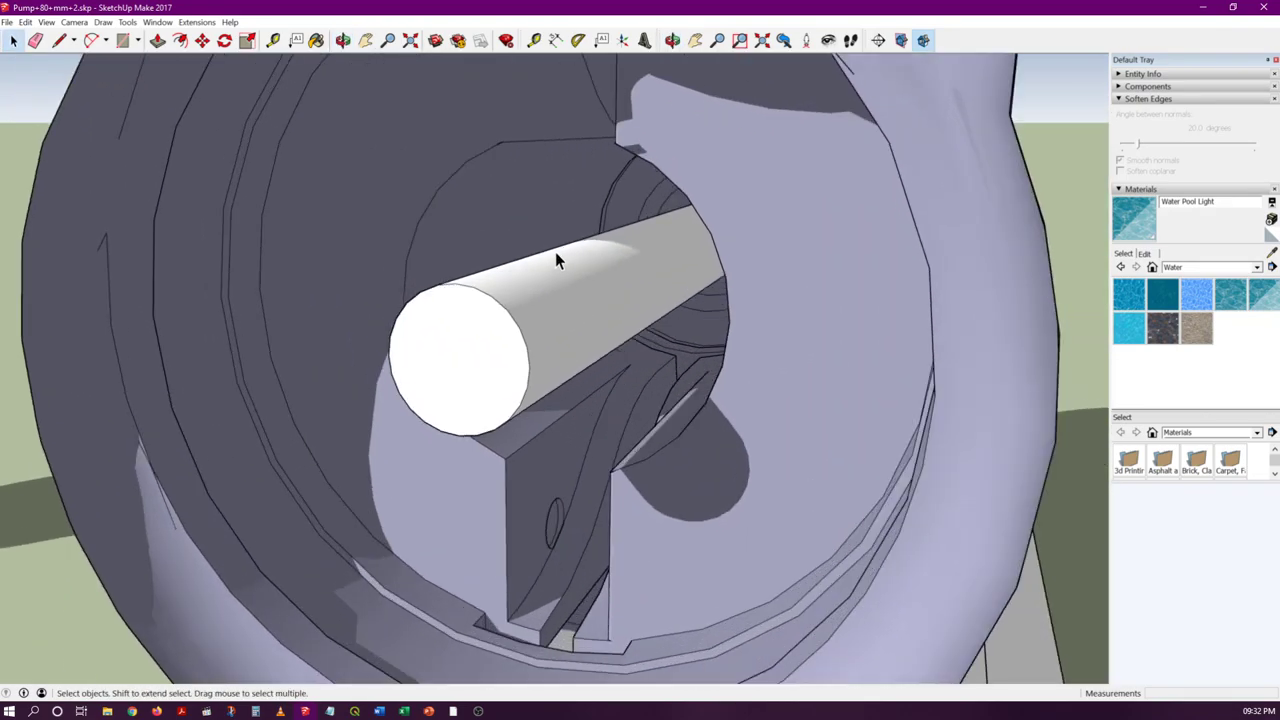
scroll(500, 350, "down", 2)
left_click(478, 367)
scroll(523, 342, "down", 5)
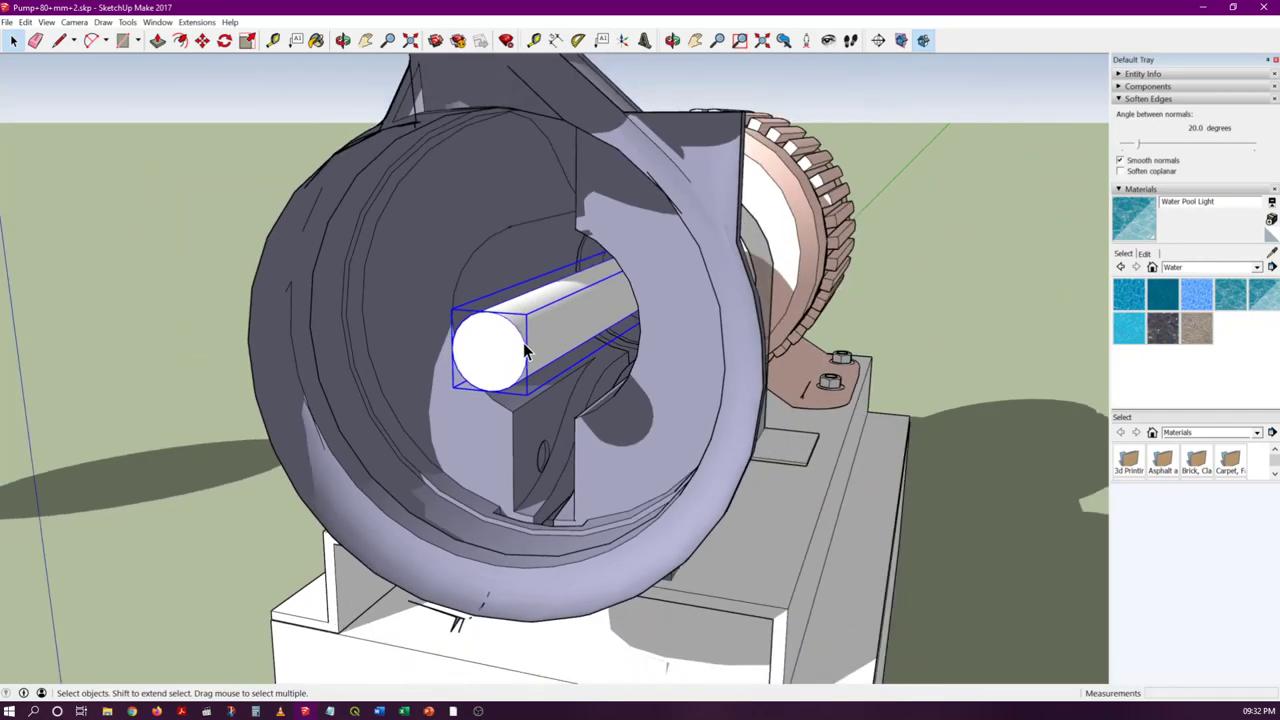
left_click(922, 342)
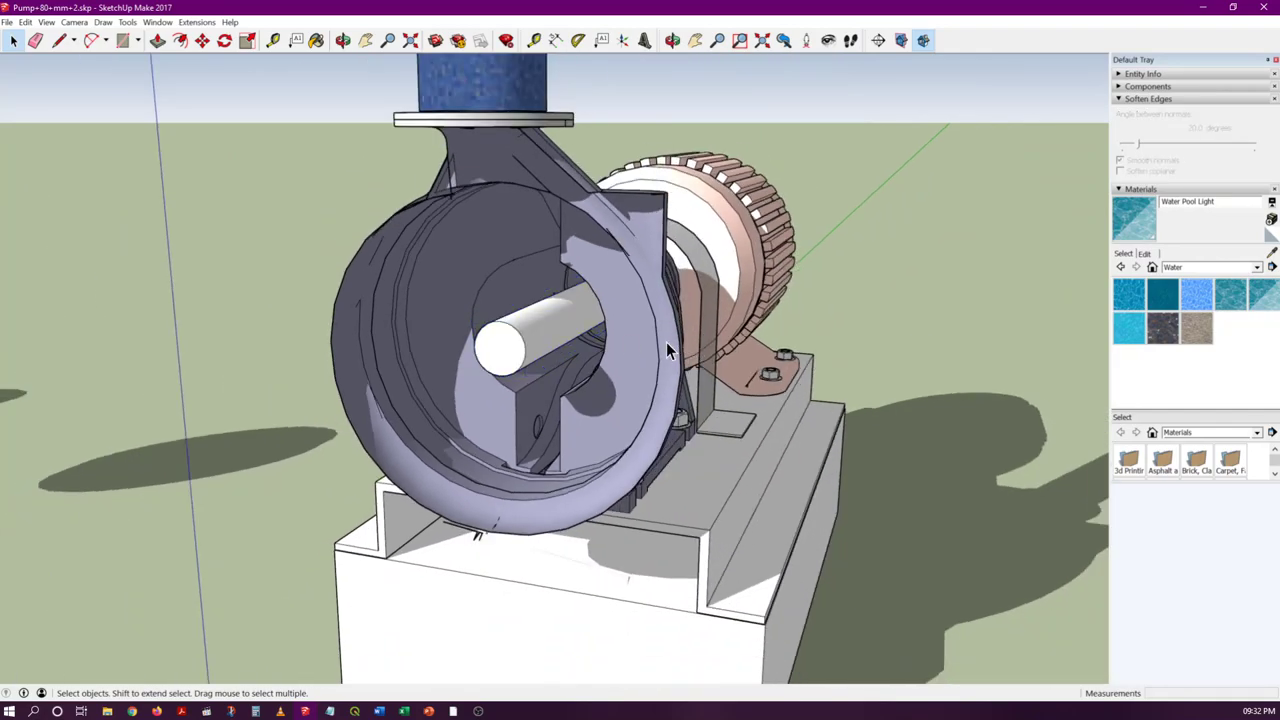
Step: Undo the removal of the impeller and view the whole pump beside its separate parts
key("ctrl+z")
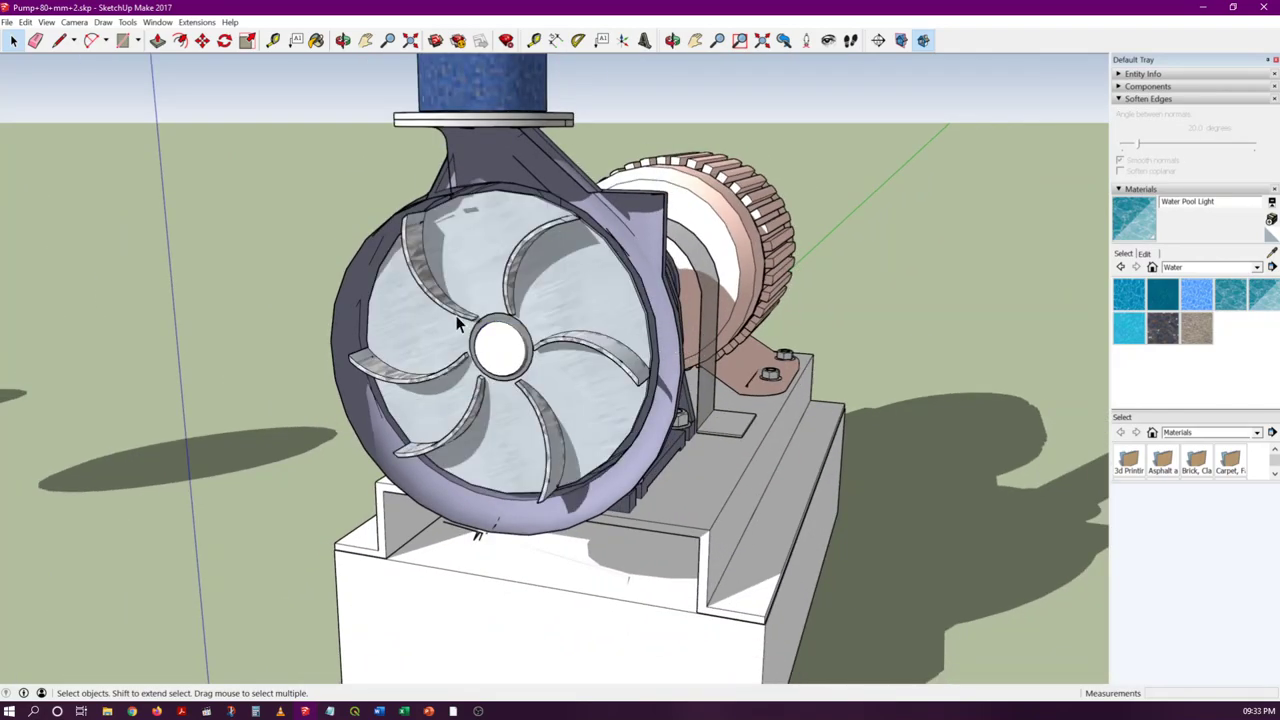
scroll(432, 316, "down", 3)
scroll(430, 317, "down", 4)
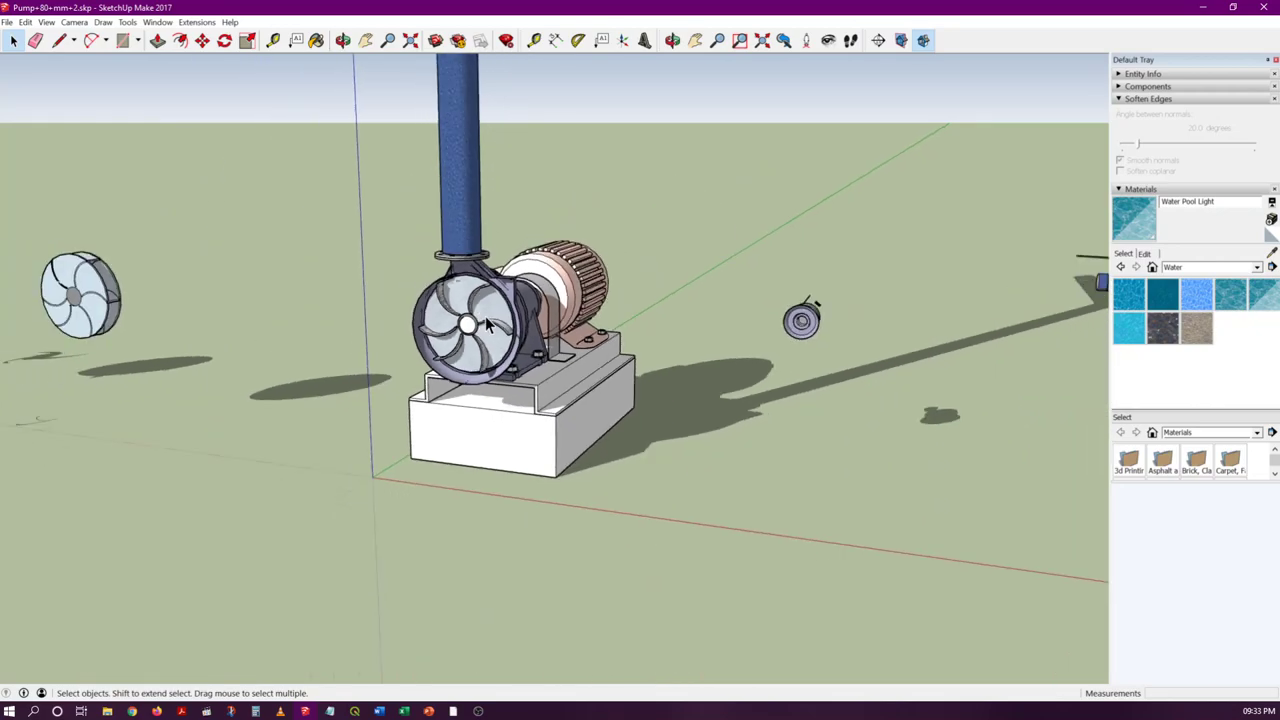
middle_click_drag(495, 314, 512, 362)
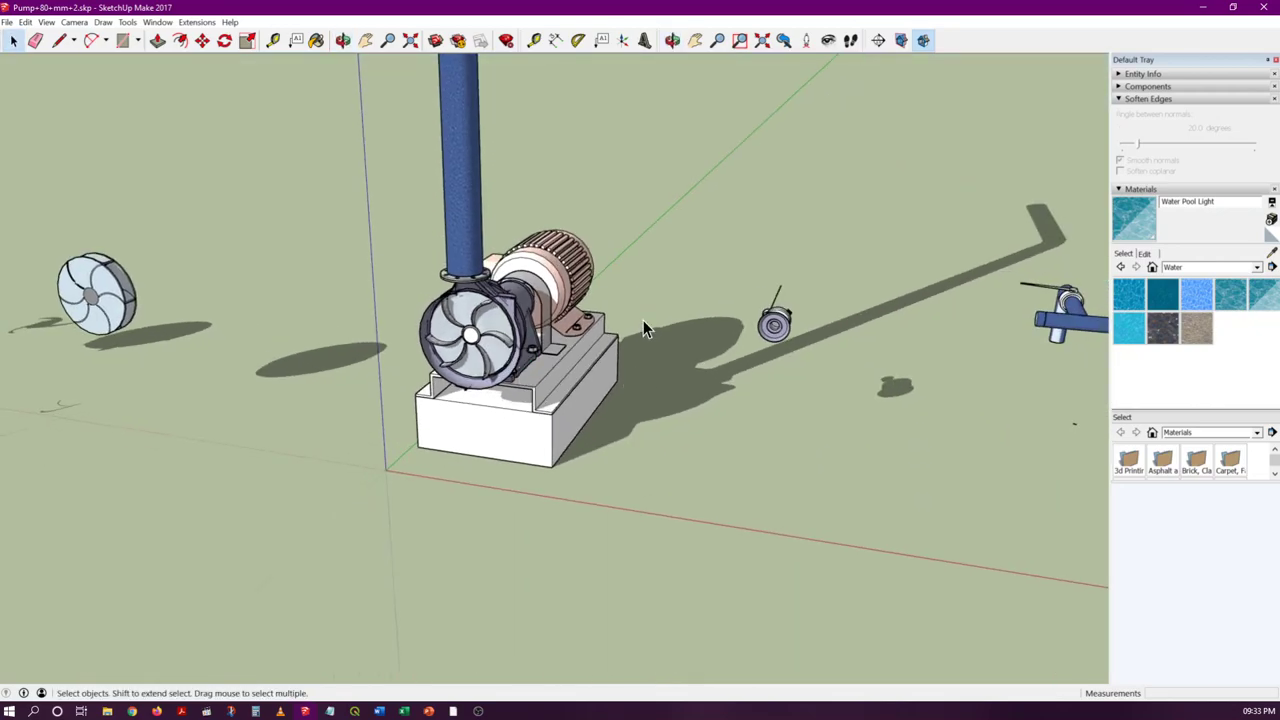
scroll(470, 340, "down", 3)
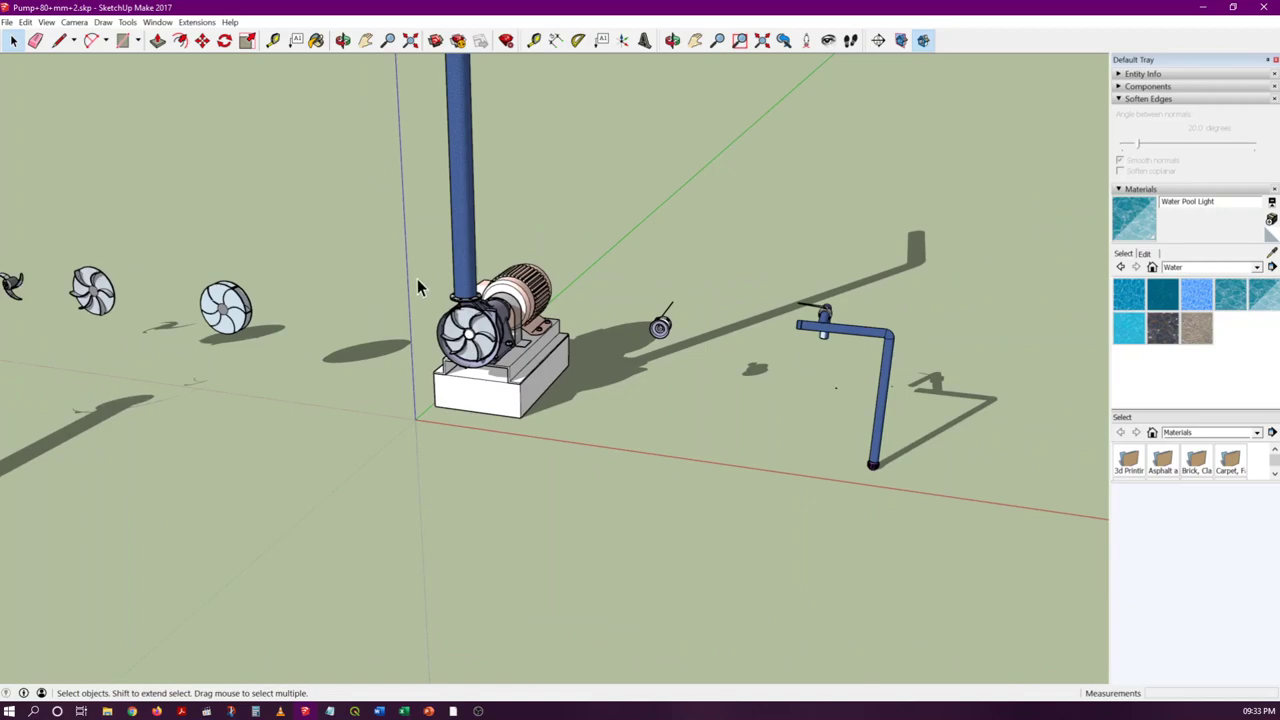
Step: Highlight the pump, motor and base by repeatedly selecting the assembly and clearing the selection
left_click_drag(366, 236, 600, 438)
scroll(548, 434, "down", 2)
scroll(540, 350, "up", 6)
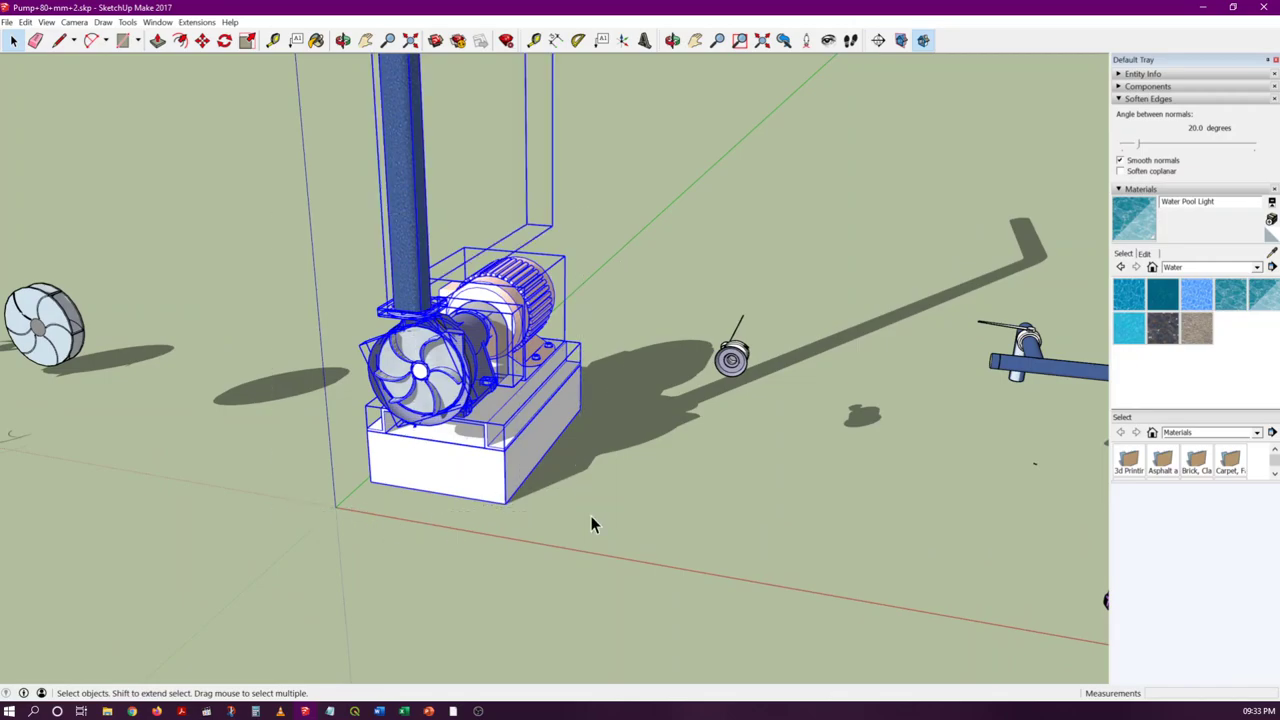
left_click(591, 523)
scroll(577, 358, "up", 2)
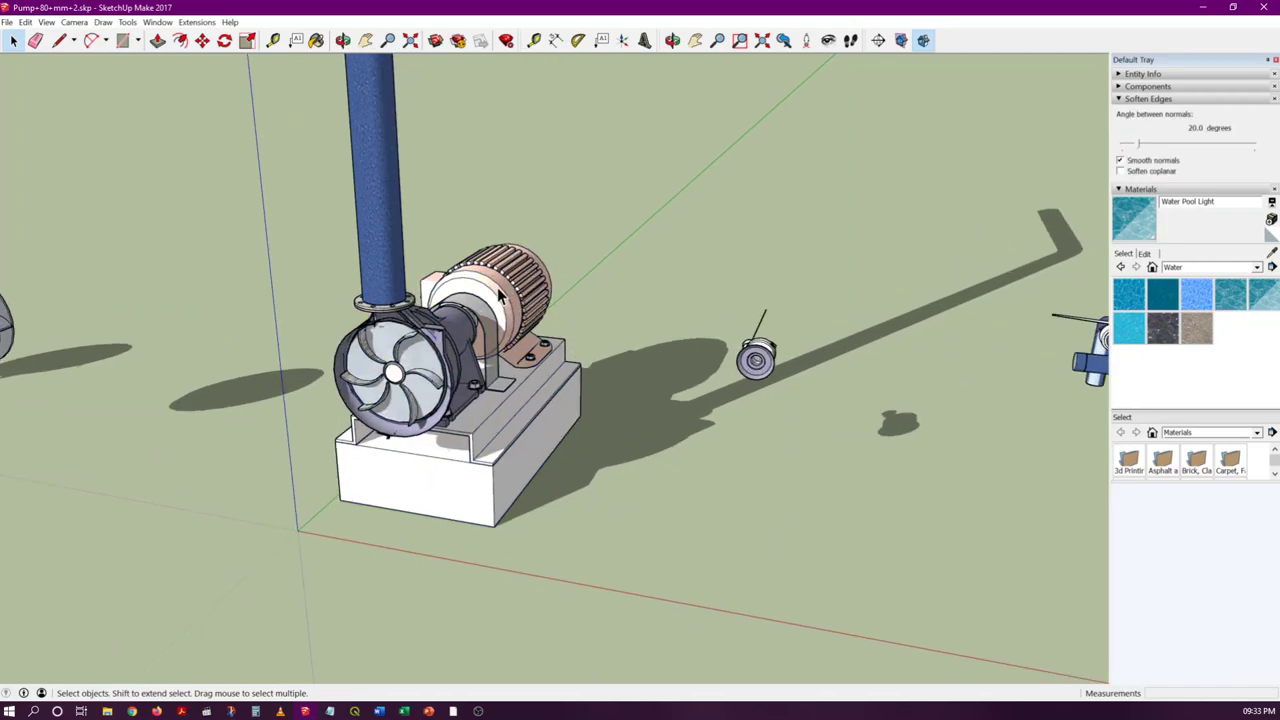
left_click(480, 318)
left_click(587, 452)
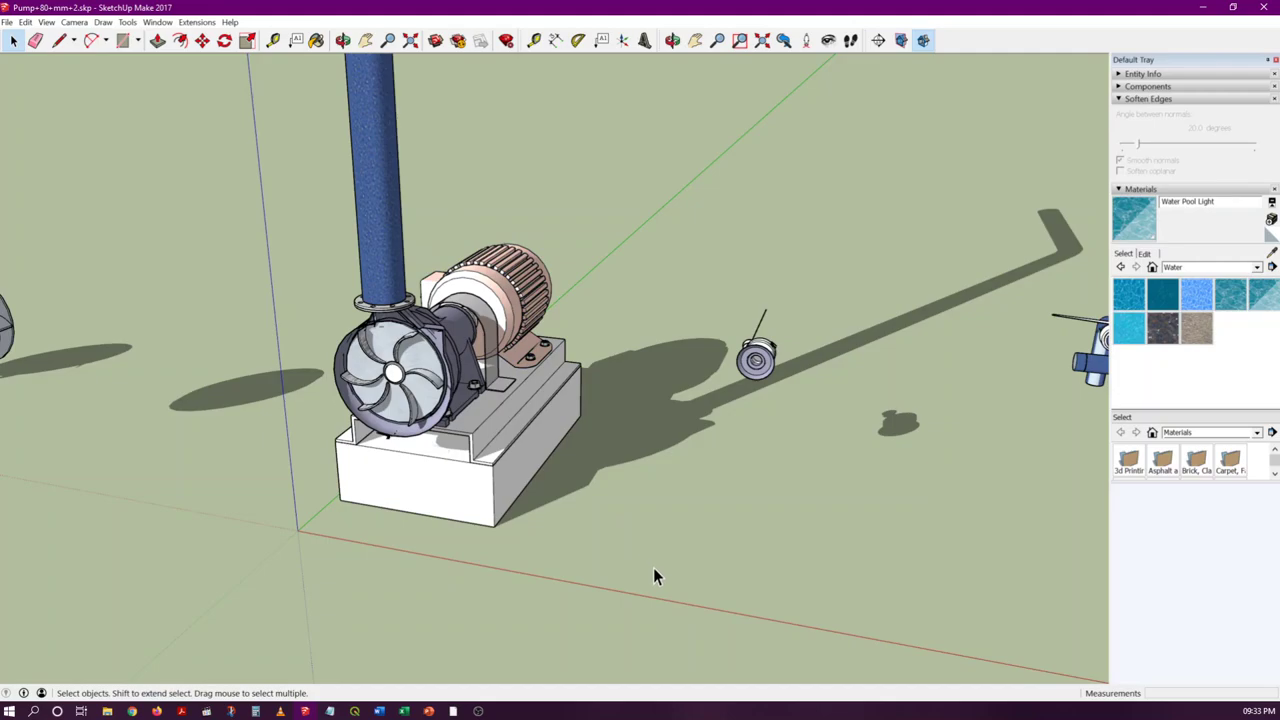
left_click_drag(655, 567, 671, 541)
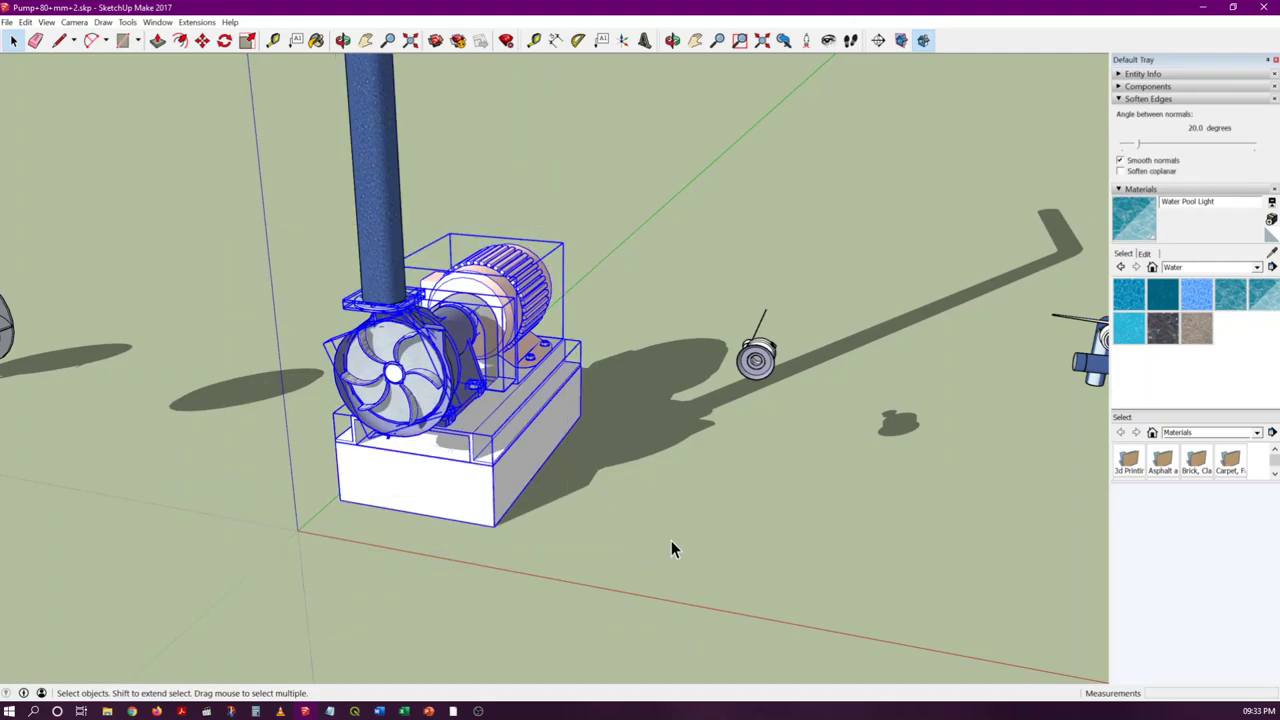
left_click(671, 540)
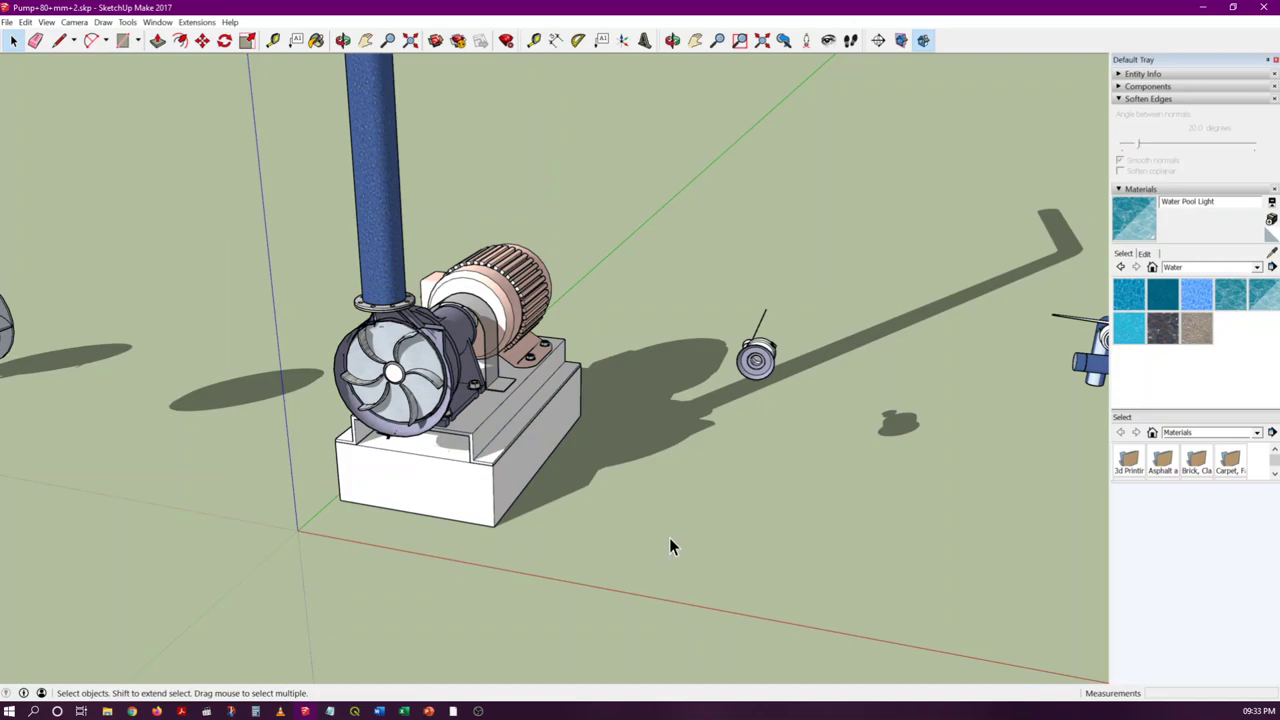
left_click_drag(588, 549, 220, 269)
left_click(220, 269)
Step: Examine the impeller mounted in the pump casing and highlight it by selecting it
scroll(410, 372, "up", 5)
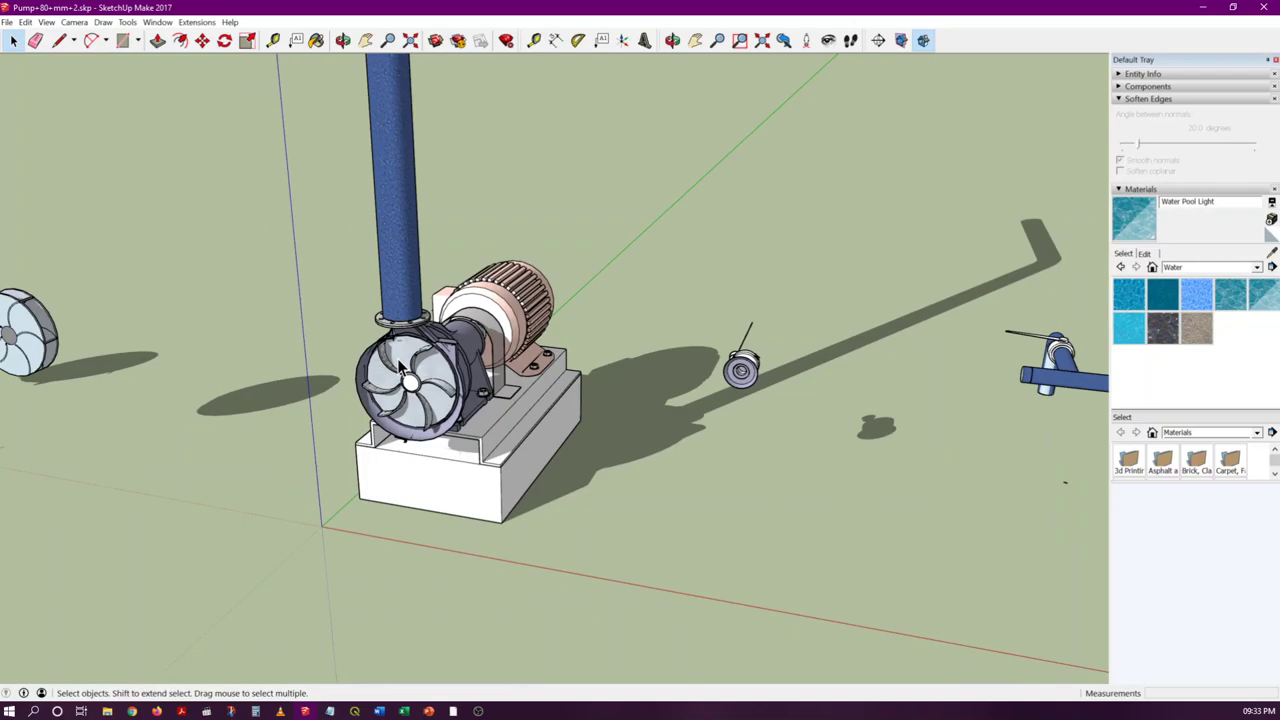
scroll(410, 372, "up", 3)
left_click(412, 372)
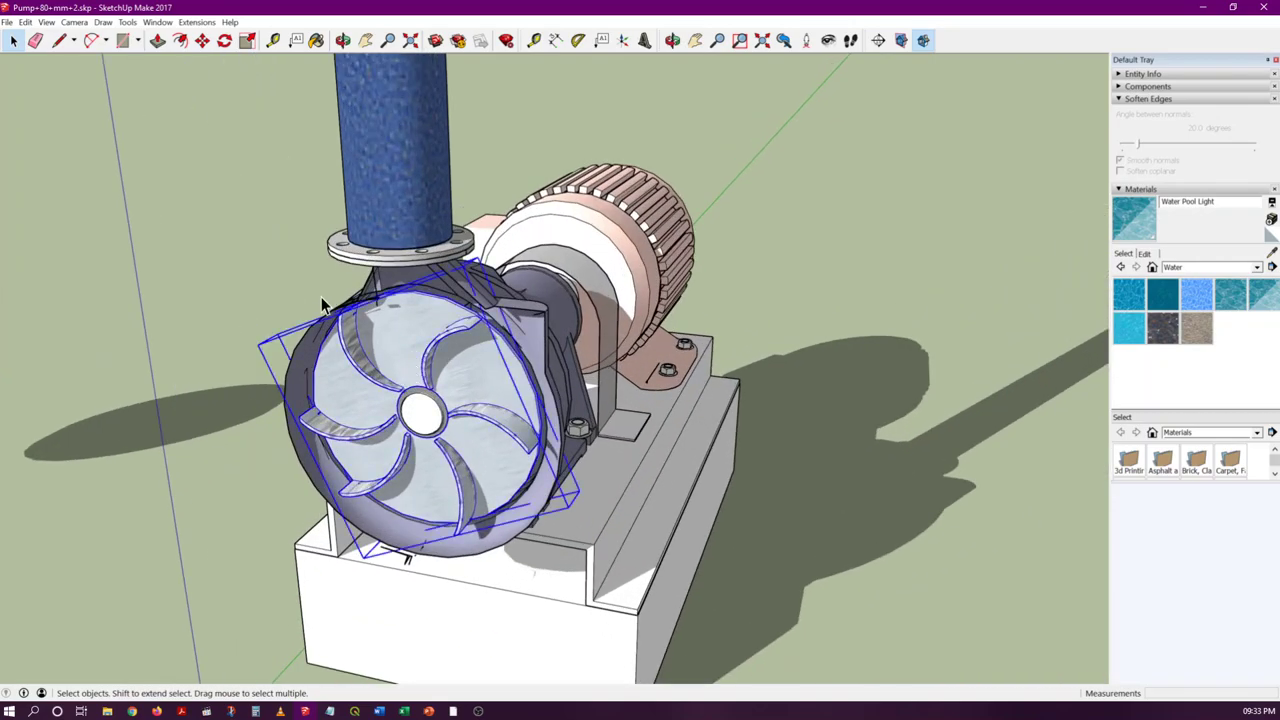
scroll(390, 318, "down", 2)
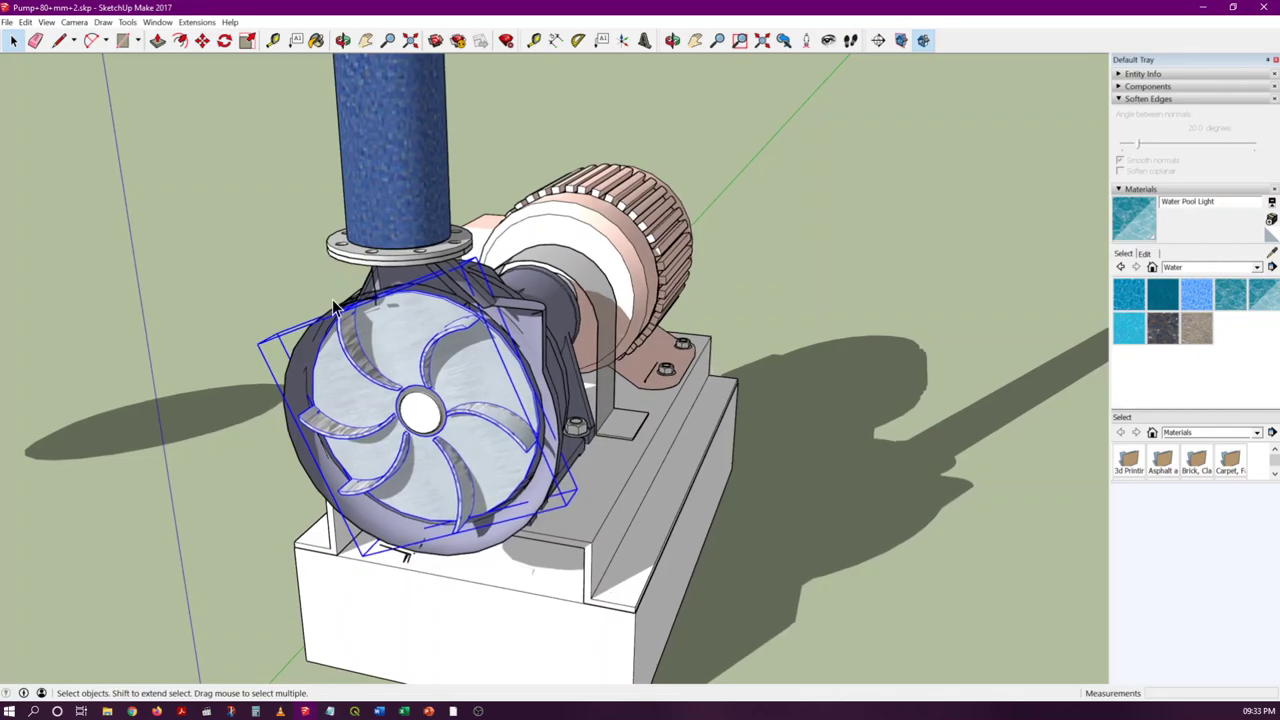
scroll(390, 318, "down", 3)
middle_click_drag(429, 369, 450, 386)
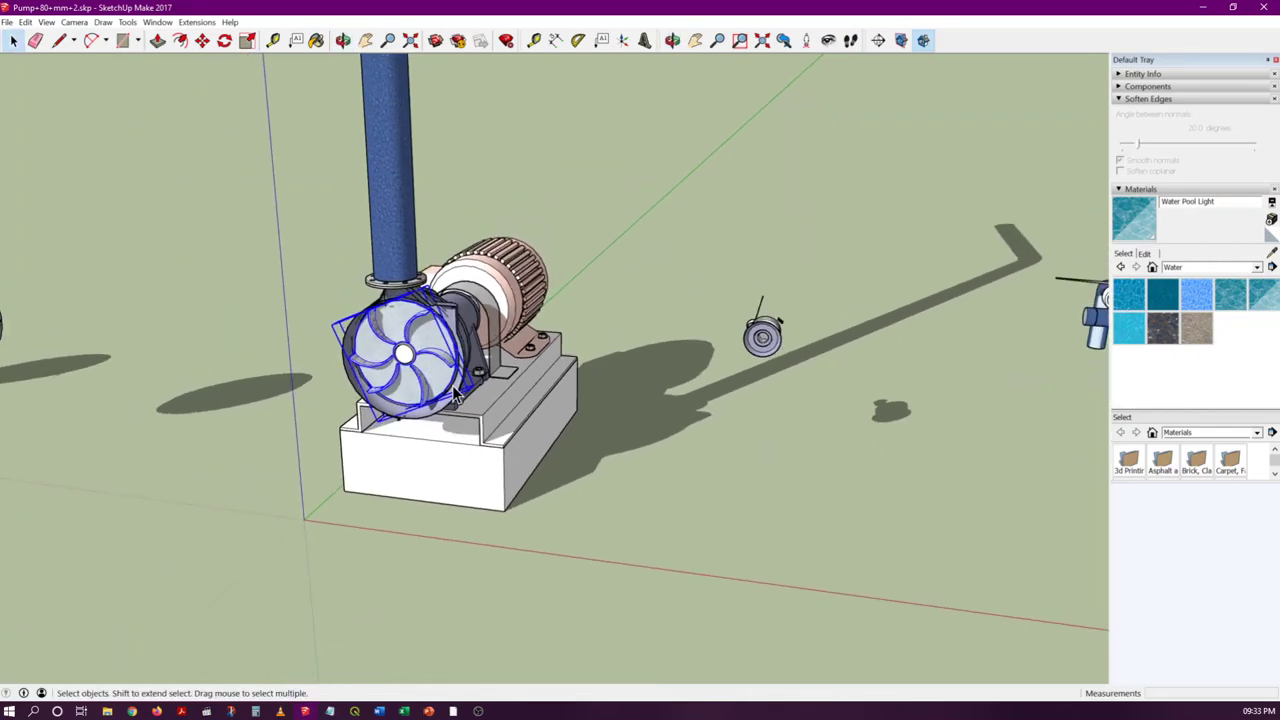
scroll(425, 405, "down", 3)
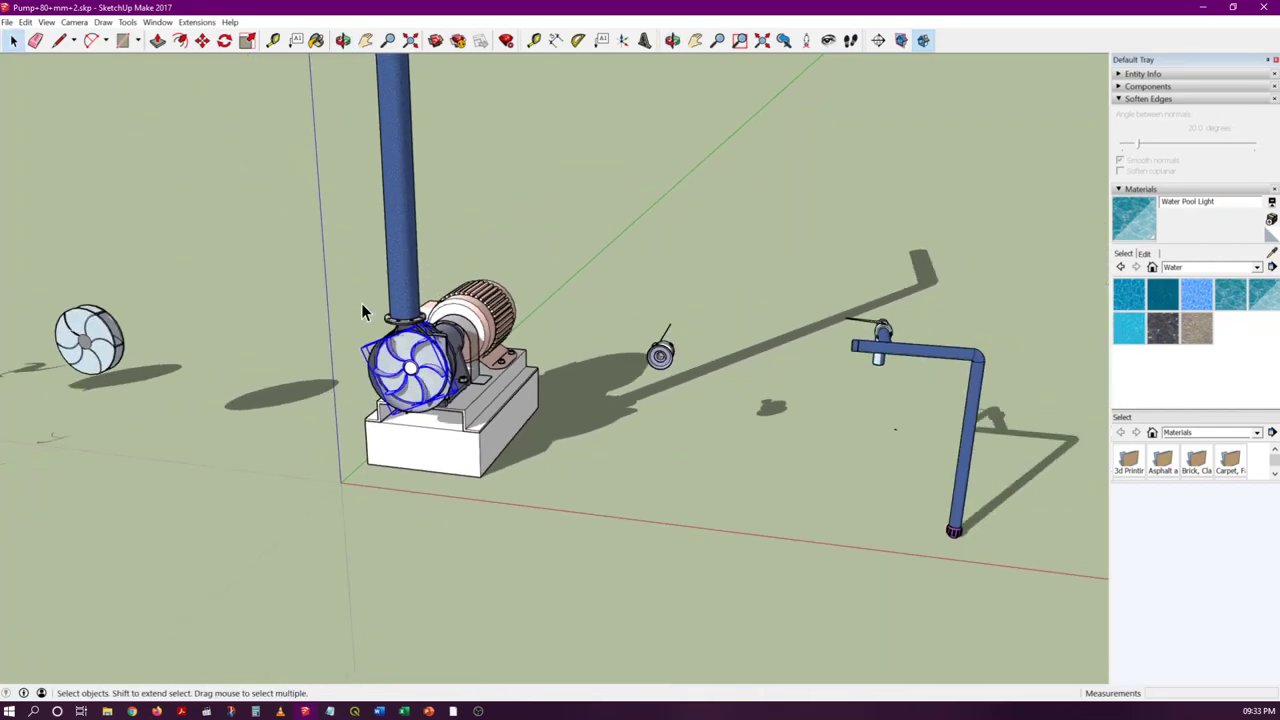
Step: Highlight the pump, motor and base with a selection around them, and view them in relation to the suction and discharge pipes
left_click_drag(287, 222, 574, 495)
middle_click_drag(574, 495, 348, 440)
scroll(816, 361, "up", 8)
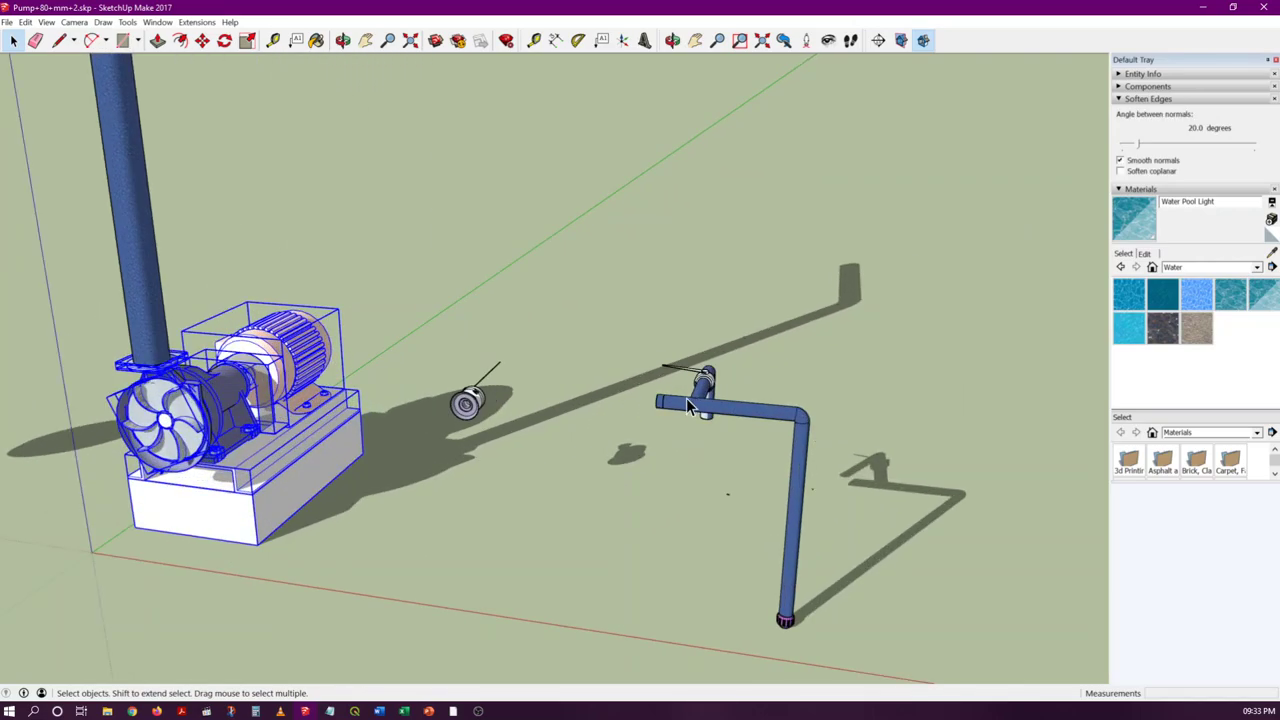
scroll(839, 509, "down", 3)
scroll(392, 389, "down", 1)
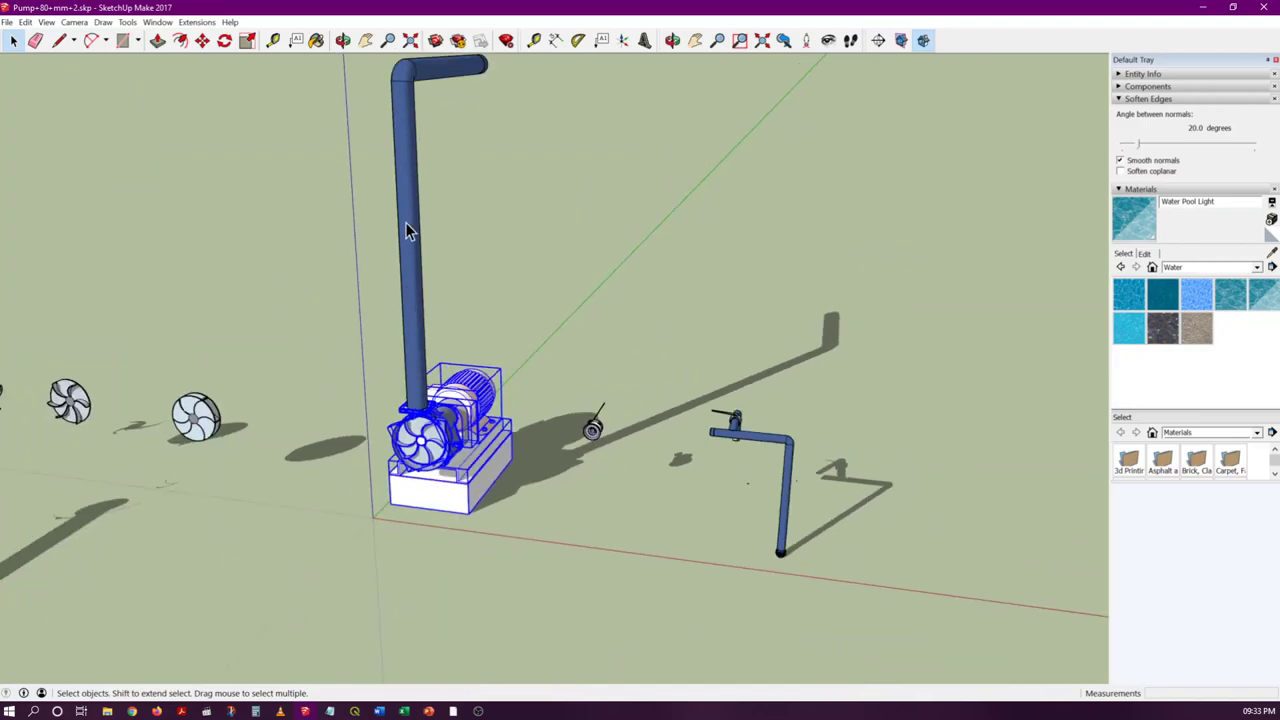
scroll(402, 100, "up", 4)
scroll(416, 232, "down", 6)
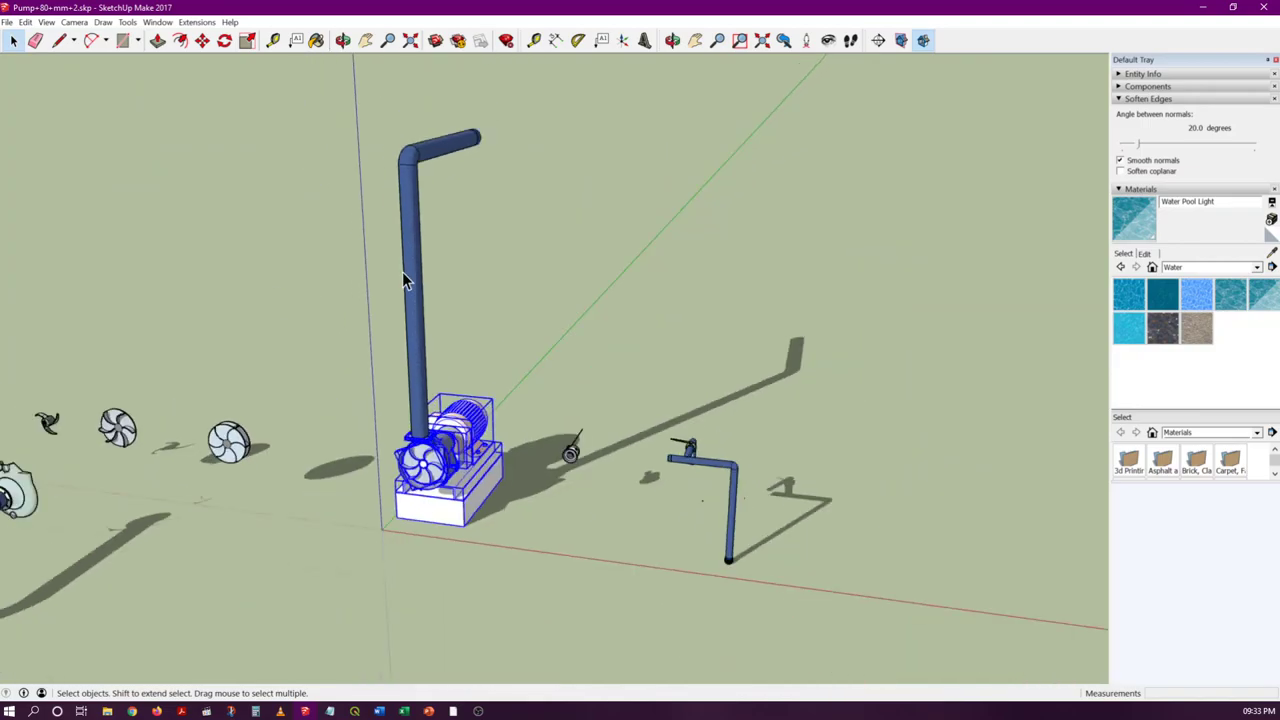
scroll(390, 347, "down", 4)
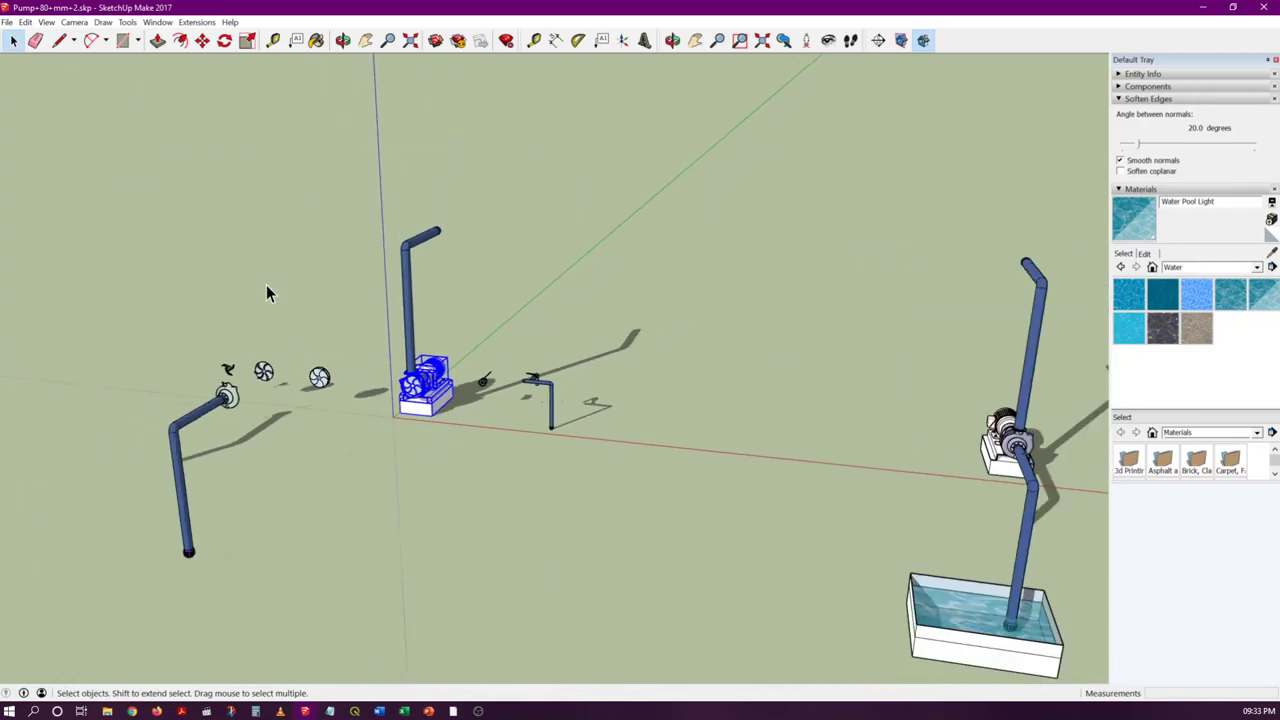
scroll(268, 300, "up", 2)
middle_click_drag(323, 320, 655, 353)
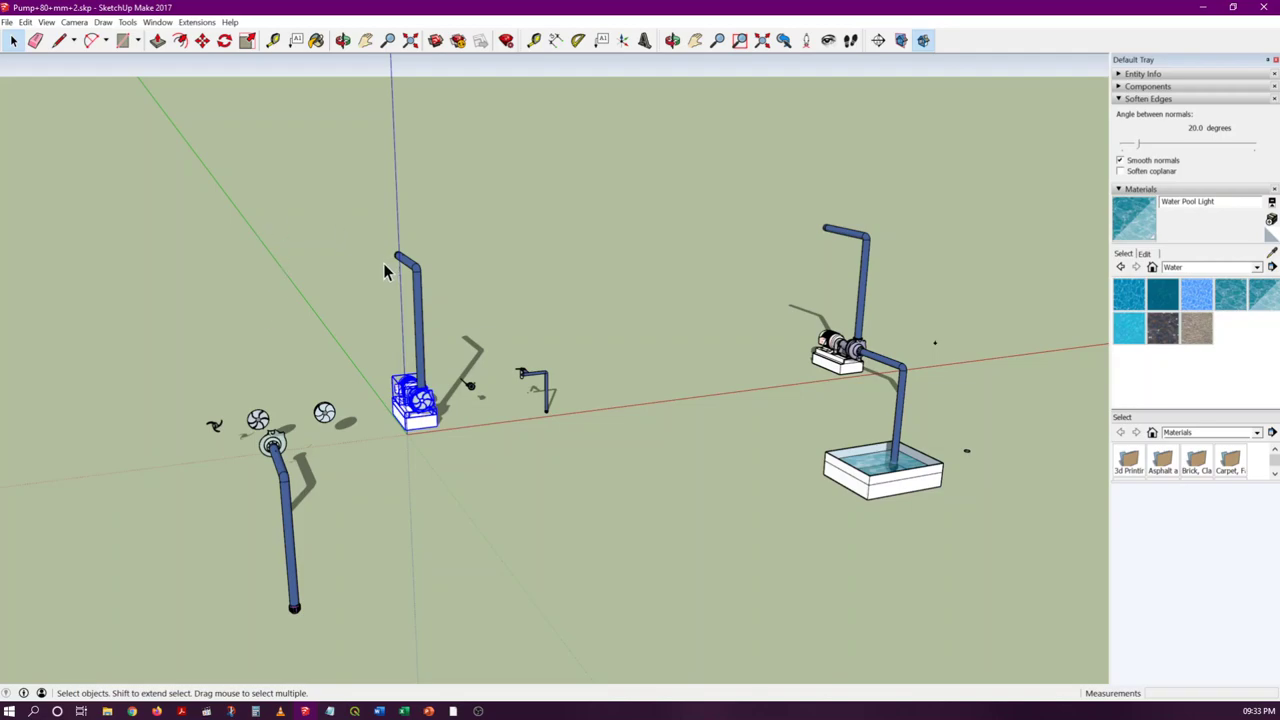
Step: Highlight all the models with one selection, clear it, and view the suction pipe's connection on the complete pump
scroll(443, 393, "down", 2)
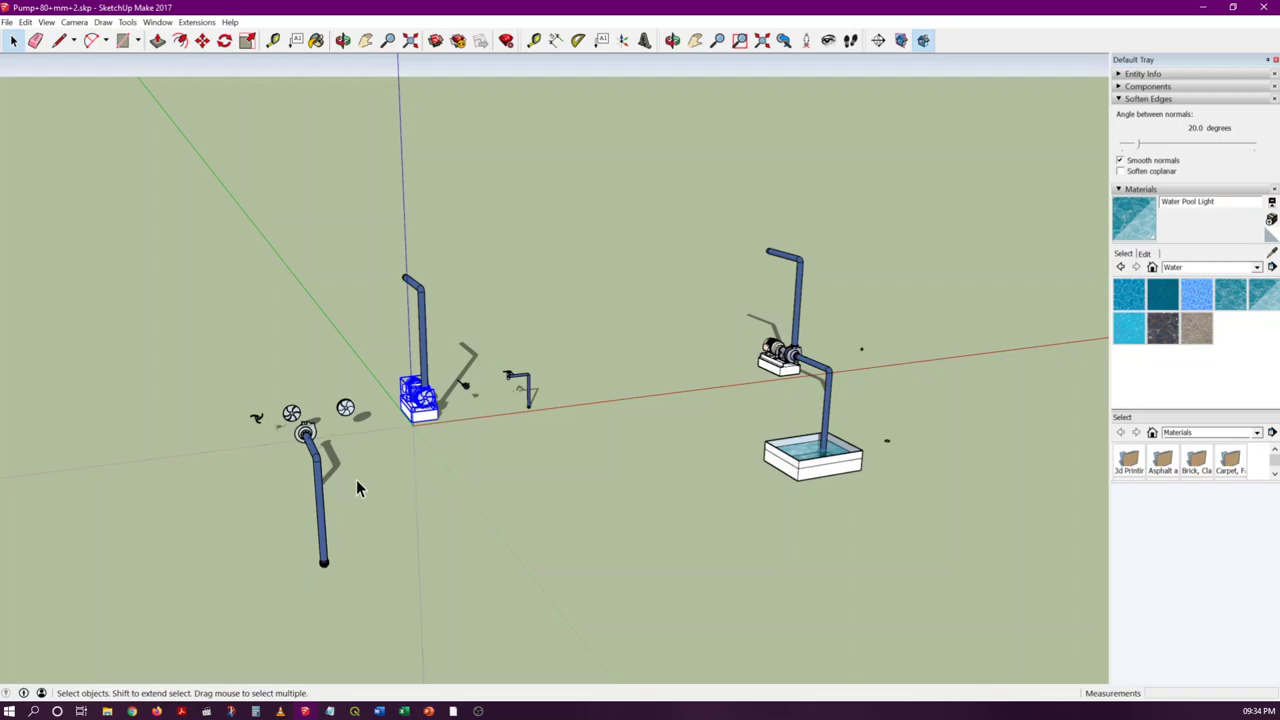
left_click_drag(194, 181, 960, 612)
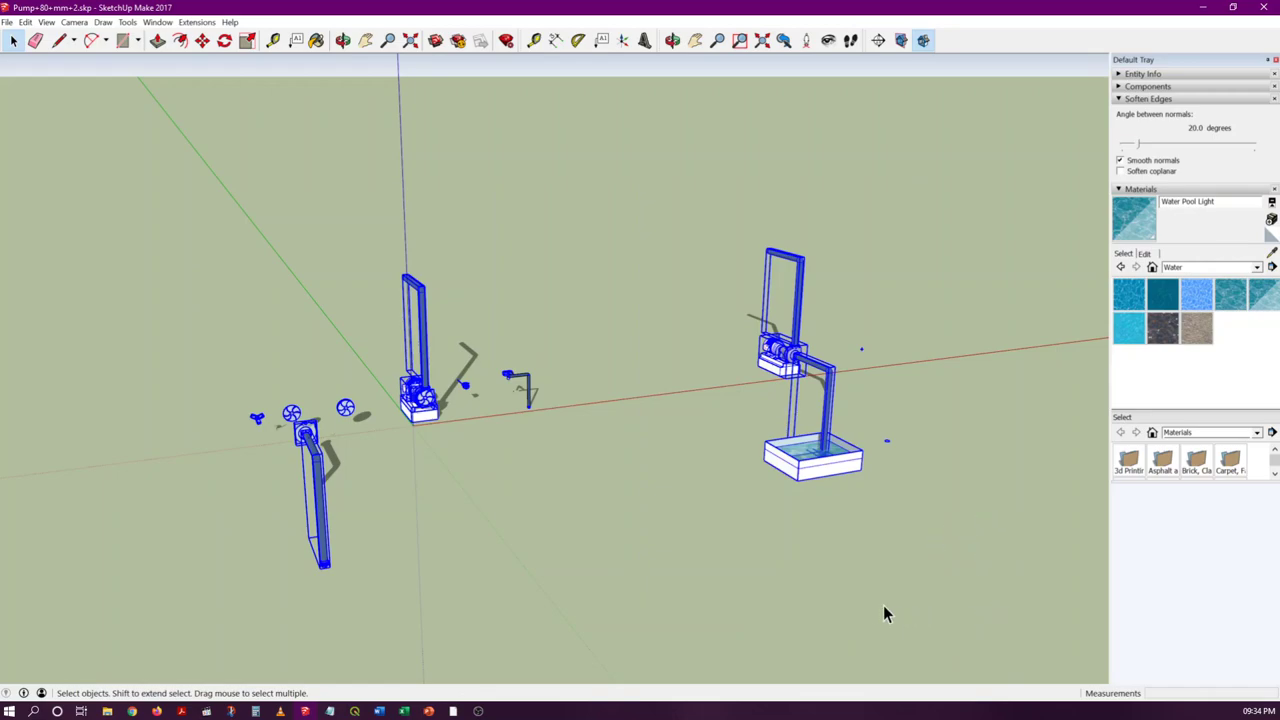
left_click(514, 513)
scroll(800, 364, "up", 8)
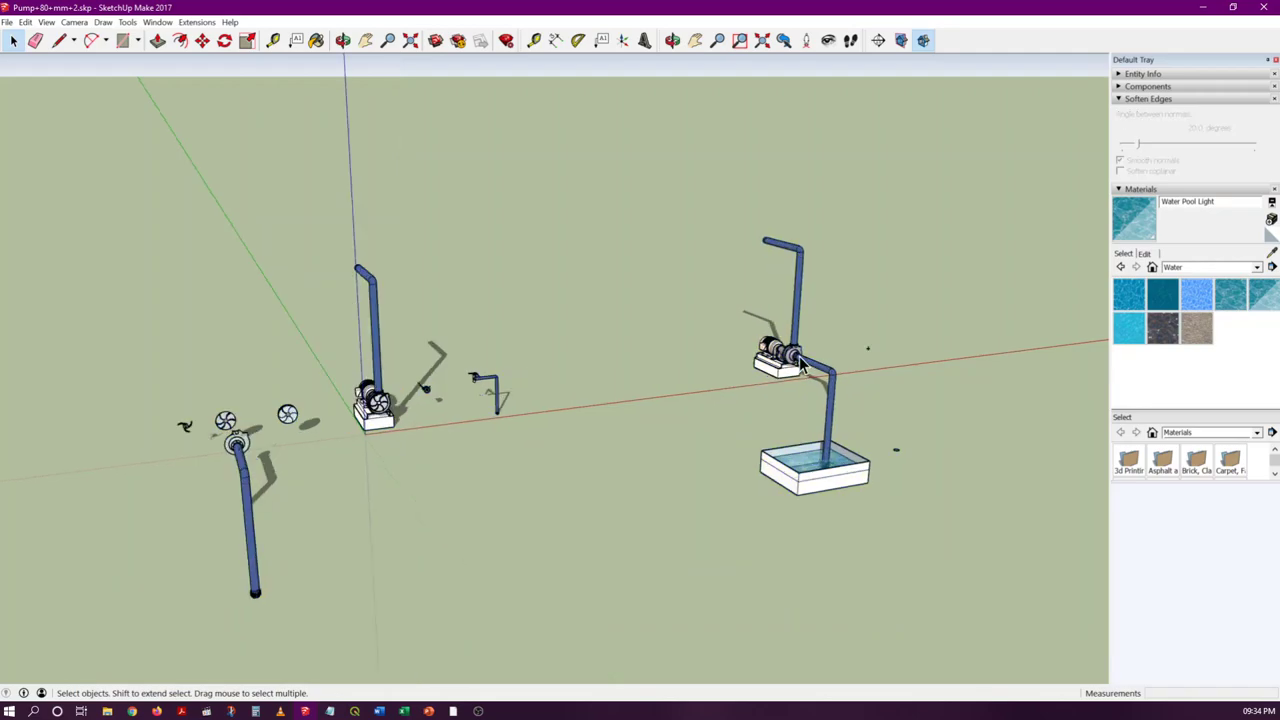
scroll(790, 362, "up", 5)
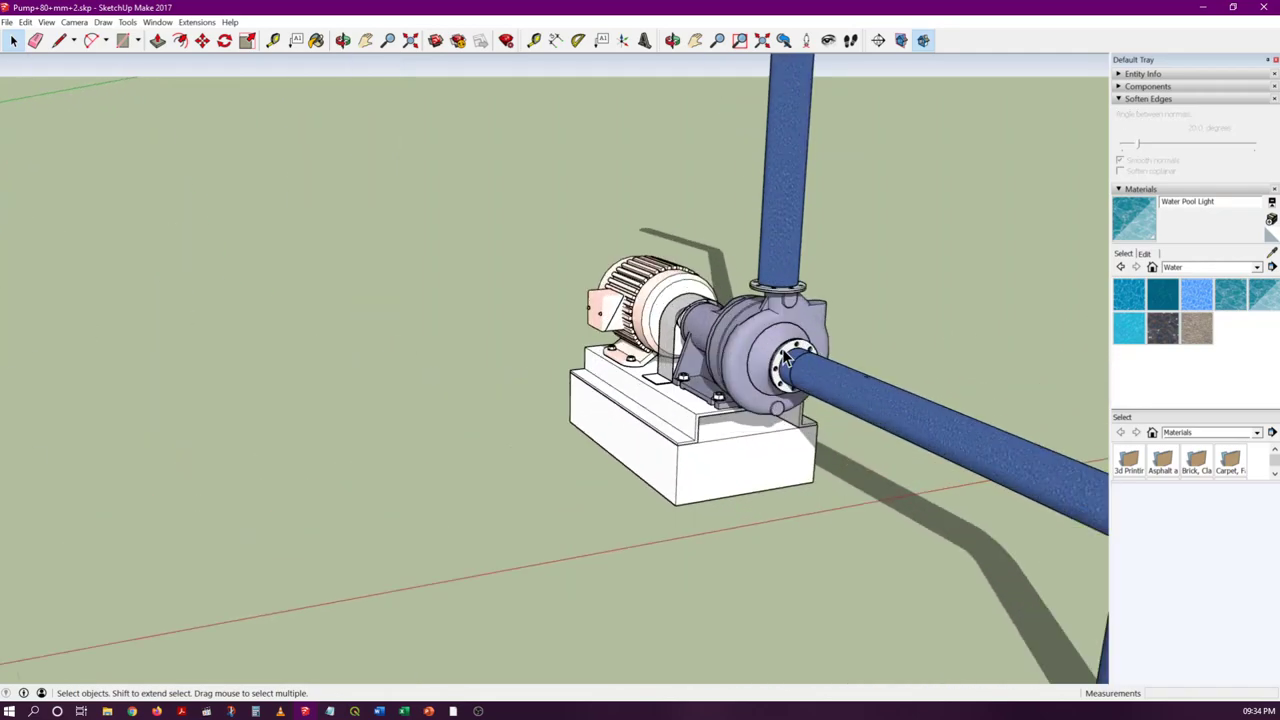